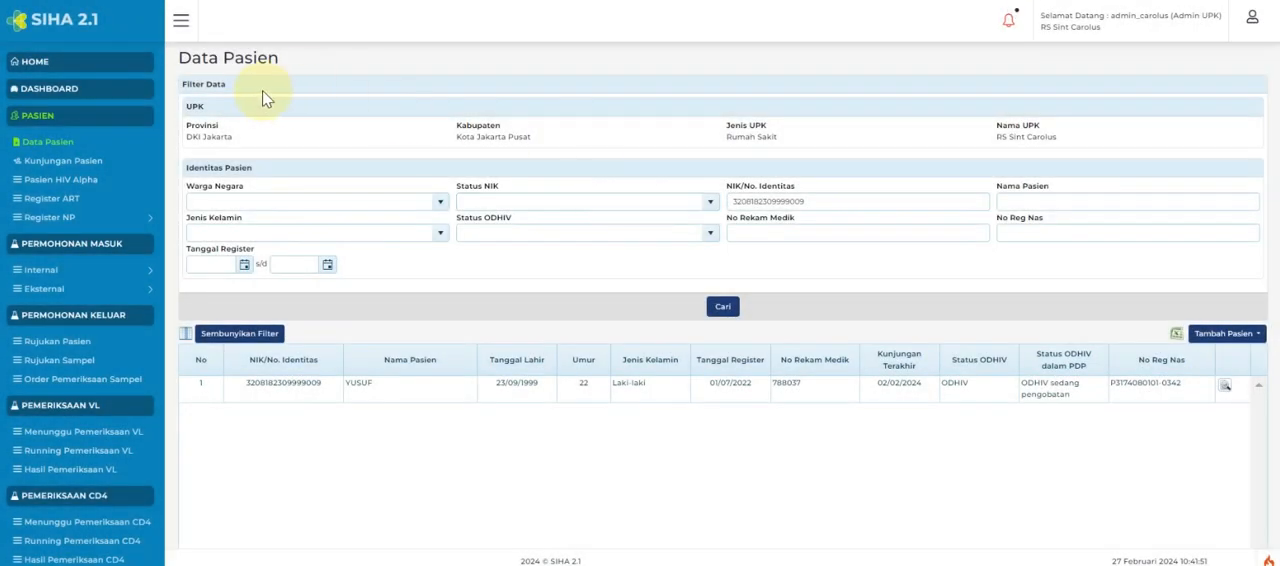
Open the listed patient's 02 Feb 2024 visit and review its PDP HIV and partner data, ending at the laboratory requests and results.
{"action": "left_click", "coordinate": [1220, 388]}
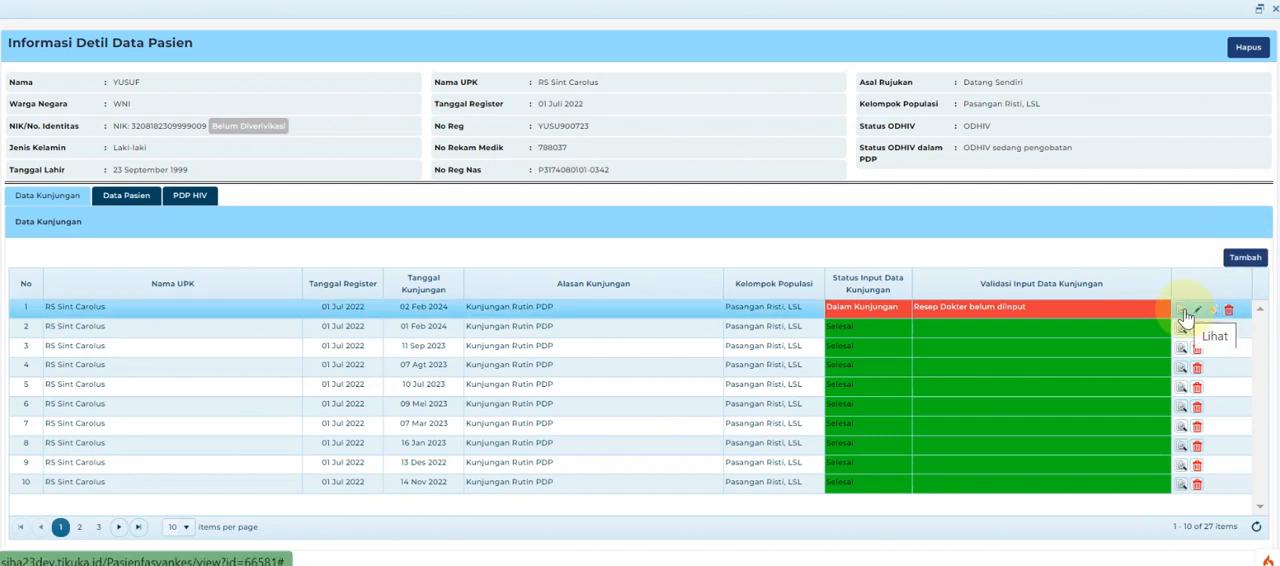
{"action": "left_click", "coordinate": [1182, 311]}
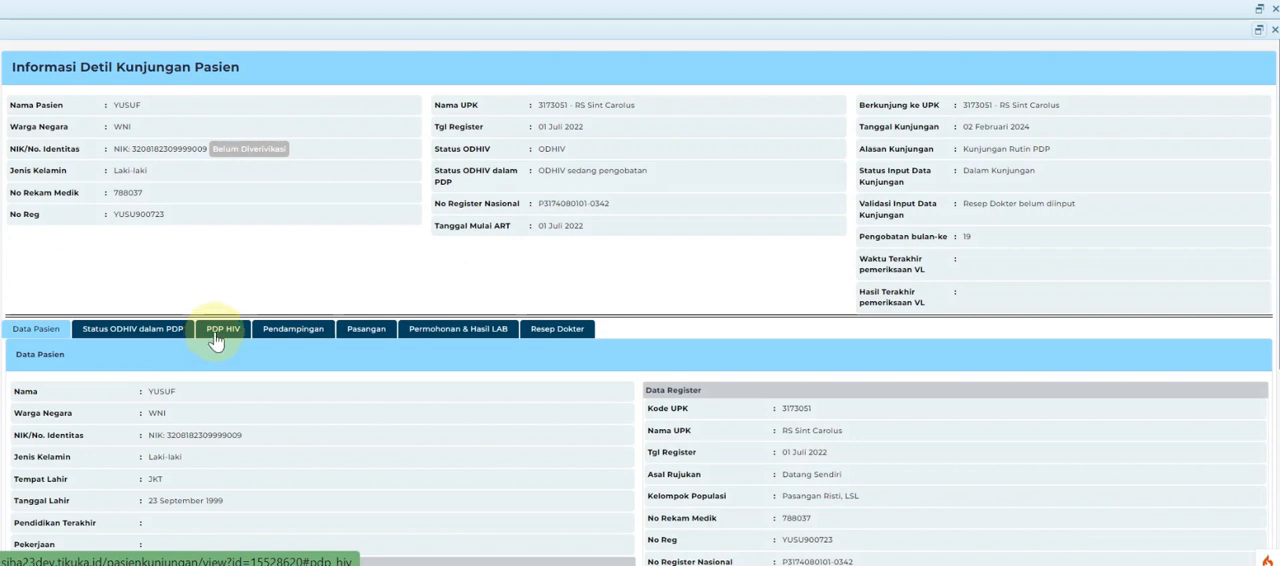
{"action": "left_click", "coordinate": [215, 338]}
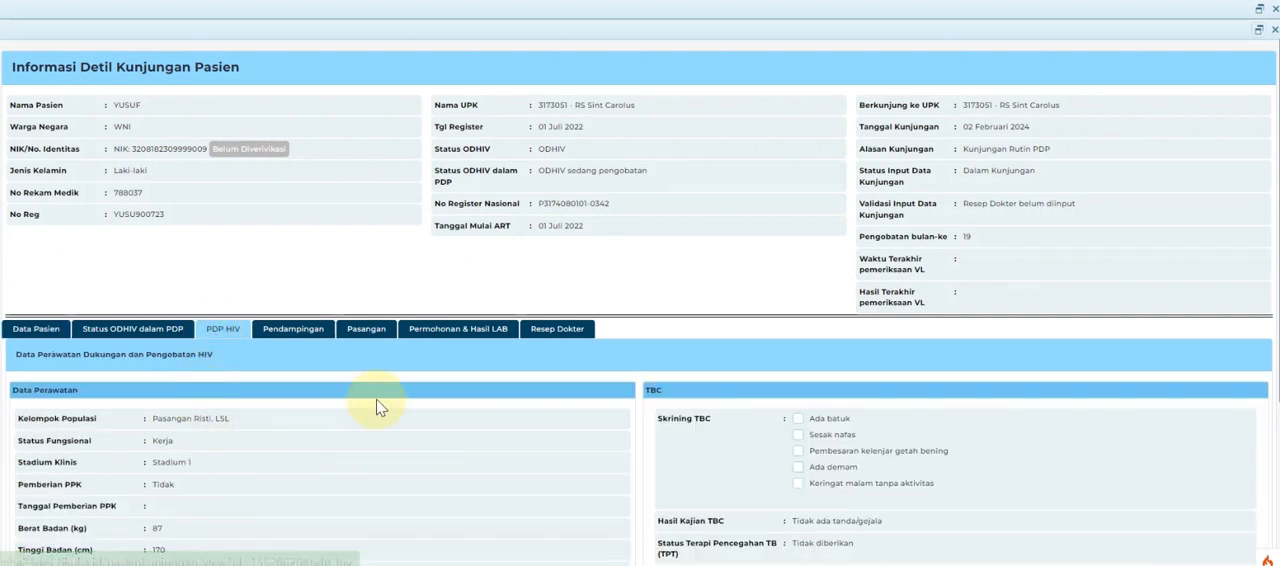
{"action": "left_click", "coordinate": [362, 336]}
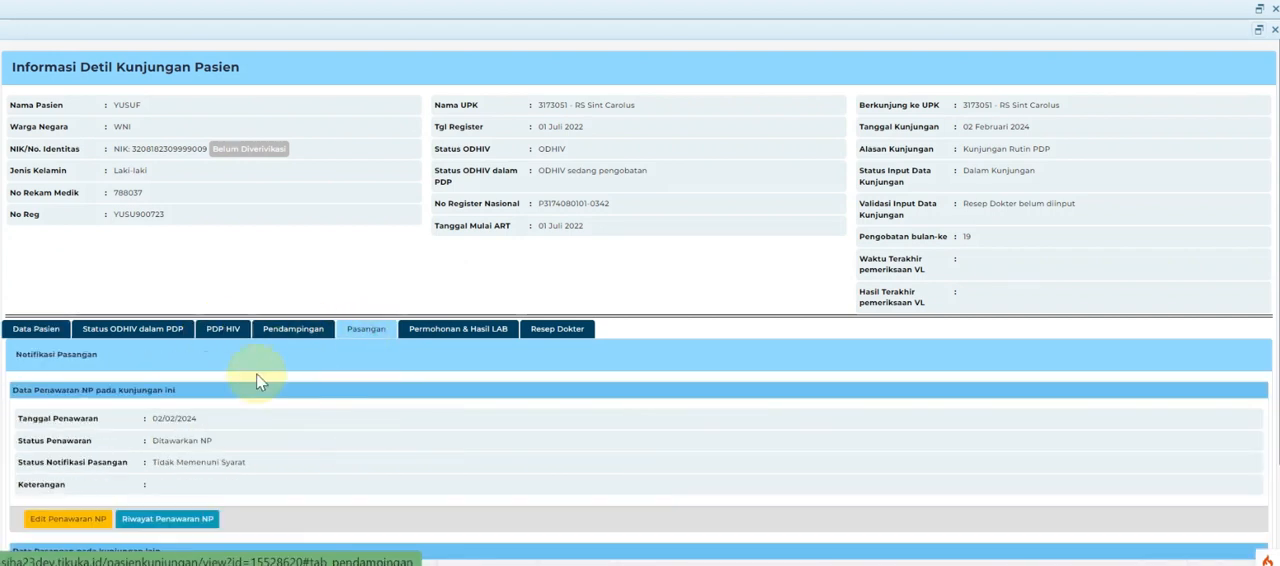
{"action": "left_click", "coordinate": [441, 332]}
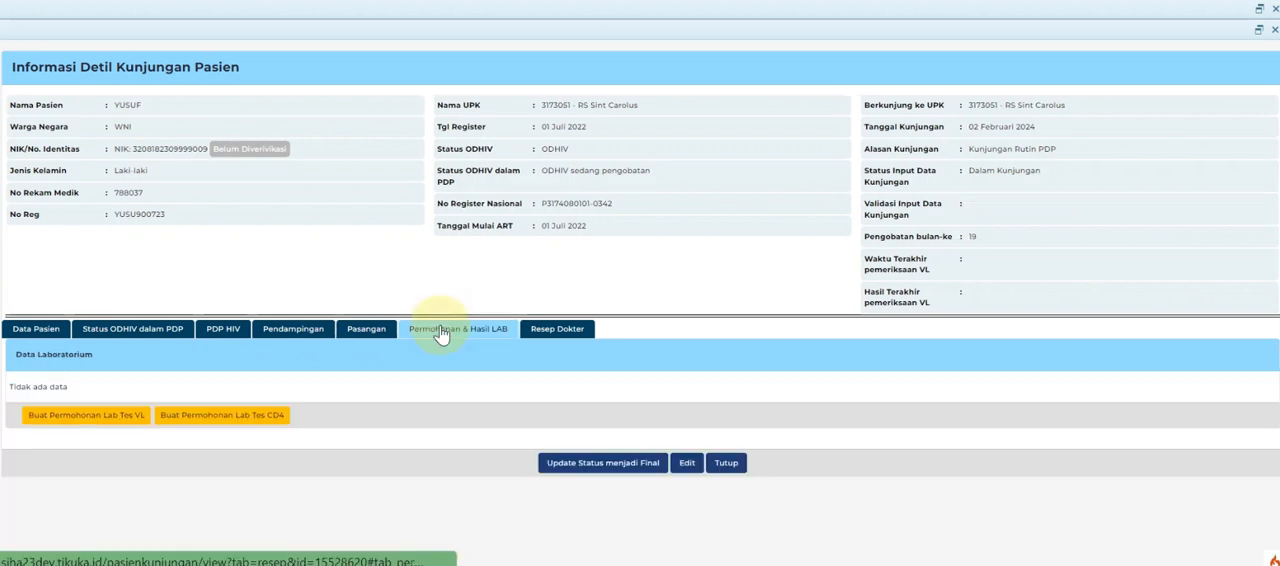
Create a CD4 laboratory test request for the visit with the doctor's name and Monitoring Rutin as the examination reason, and save it.
{"action": "left_click", "coordinate": [218, 420]}
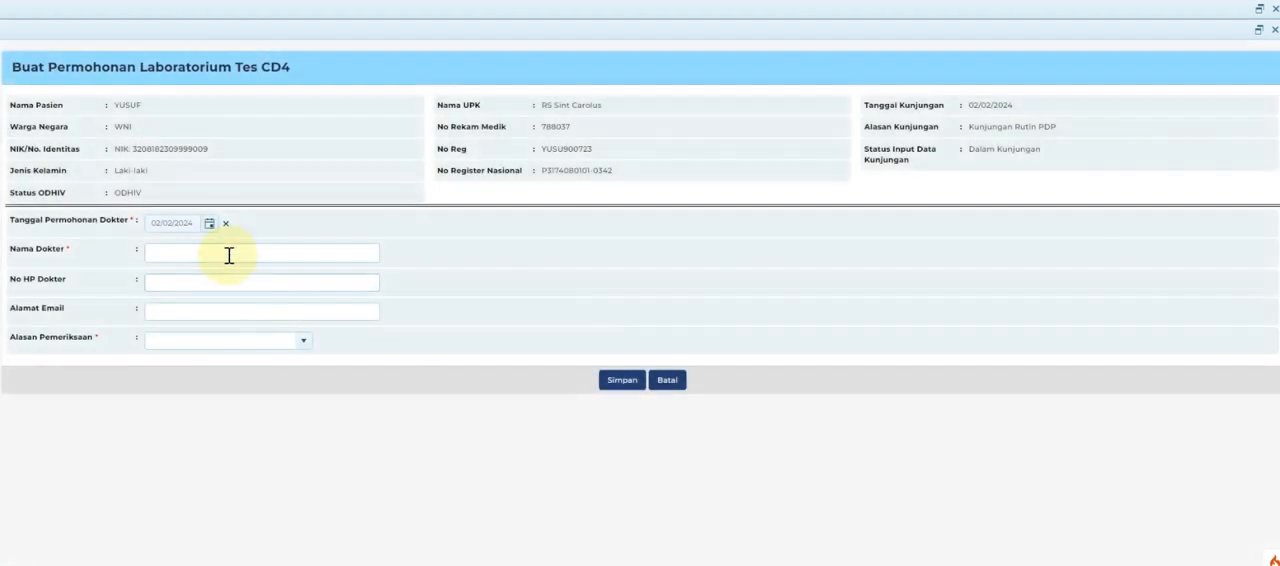
{"action": "left_click", "coordinate": [229, 253]}
{"action": "type", "text": "DR. ADIWENANTO"}
{"action": "left_click", "coordinate": [276, 341]}
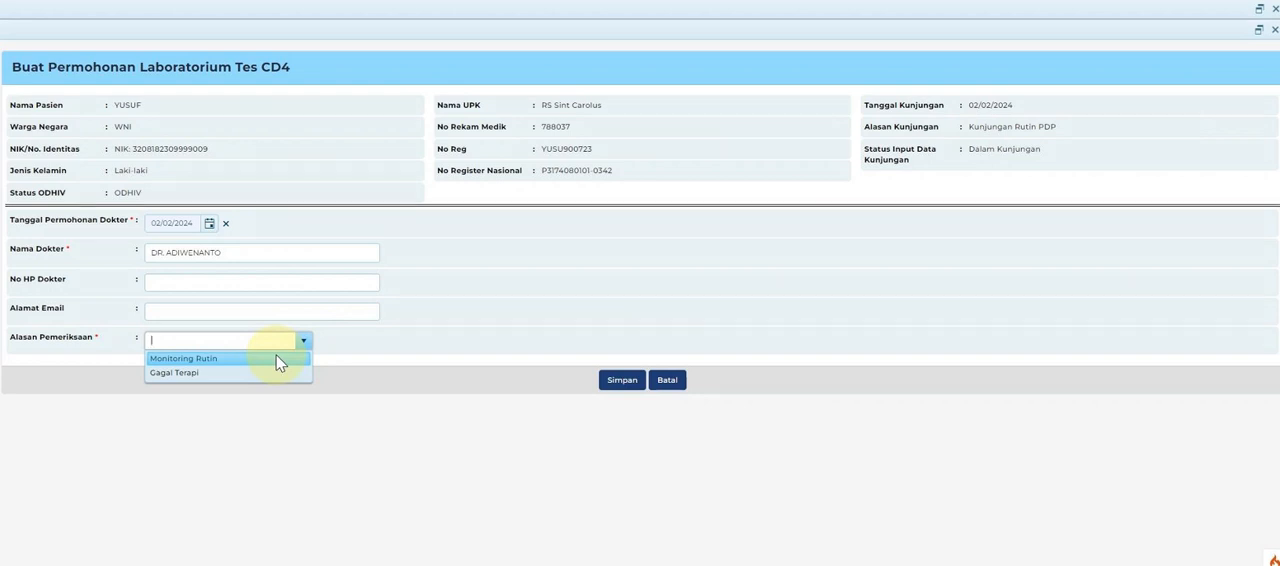
{"action": "left_click", "coordinate": [277, 360]}
{"action": "left_click", "coordinate": [622, 380]}
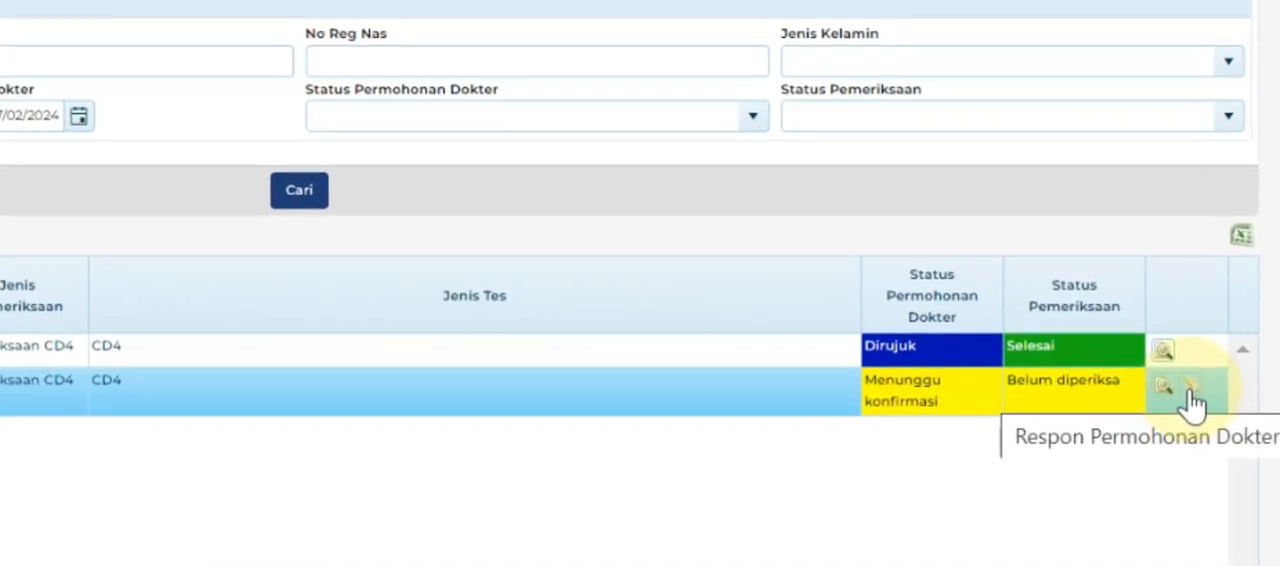
Respond to the unconfirmed CD4 doctor's request with status Rujuk and referral type Sampel, and save the response.
{"action": "left_click", "coordinate": [1192, 393]}
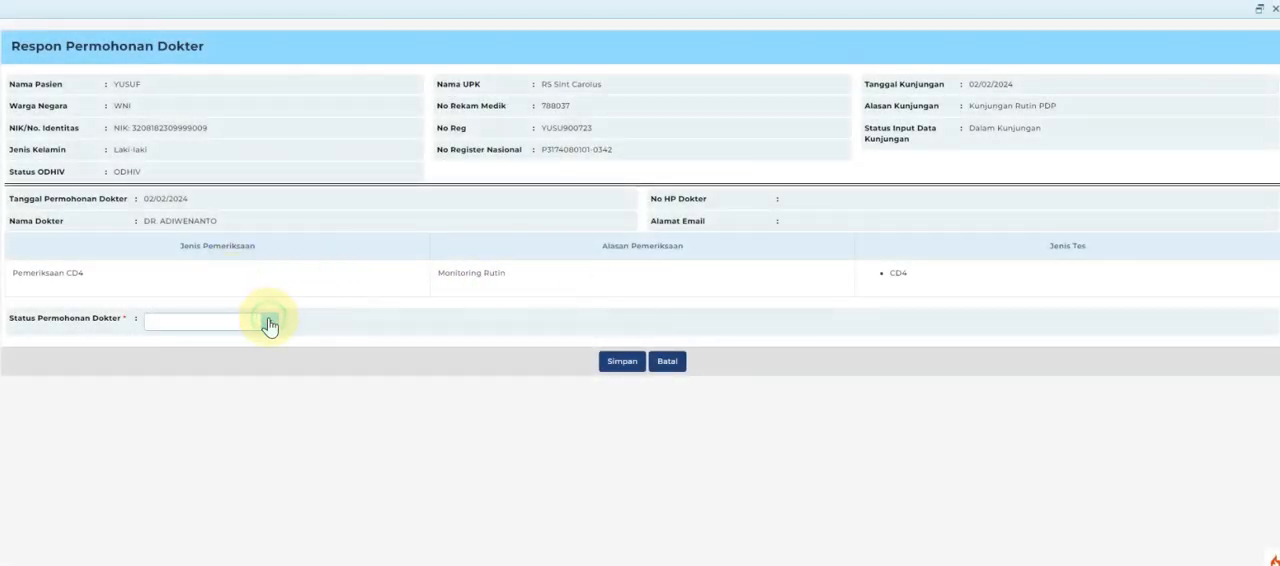
{"action": "left_click", "coordinate": [269, 322]}
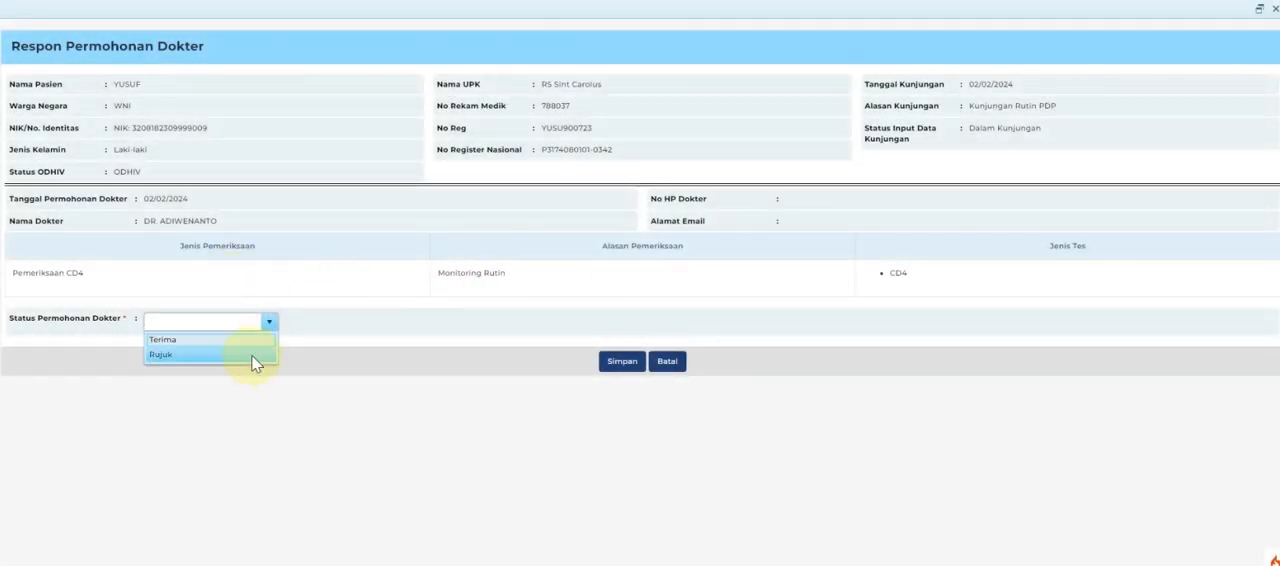
{"action": "left_click", "coordinate": [252, 355]}
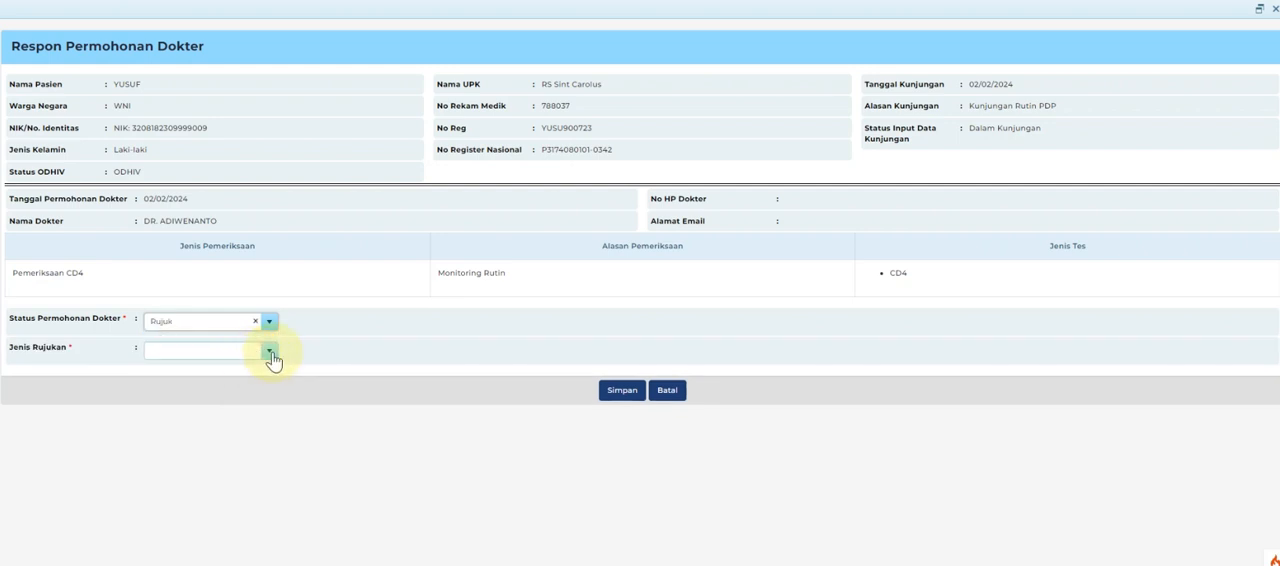
{"action": "left_click", "coordinate": [271, 354]}
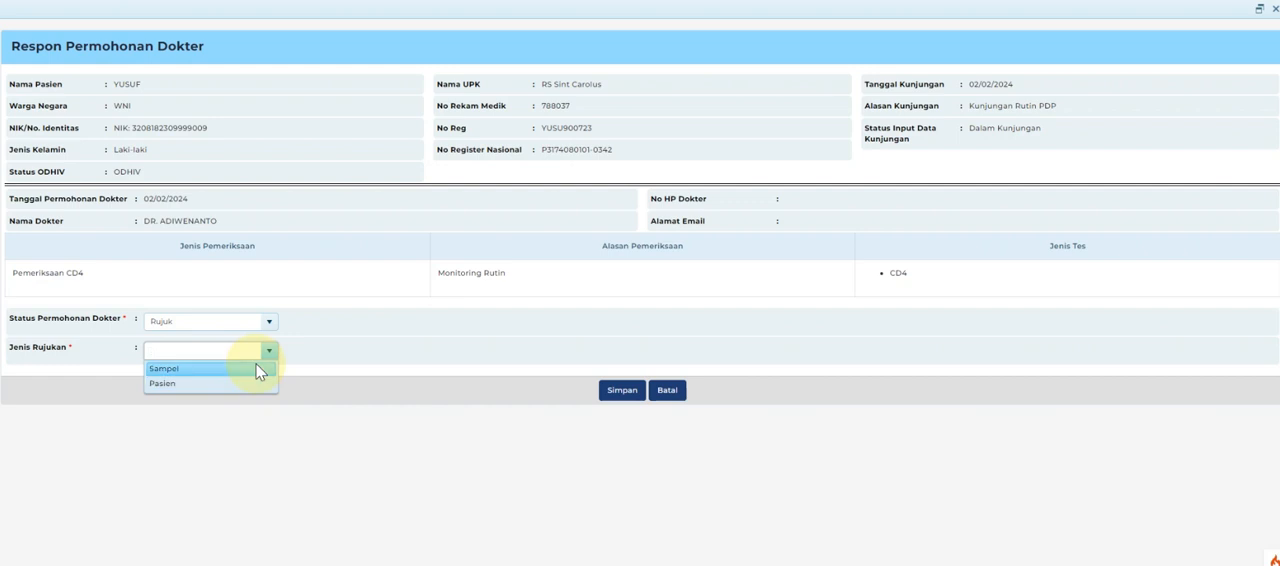
{"action": "left_click", "coordinate": [257, 368]}
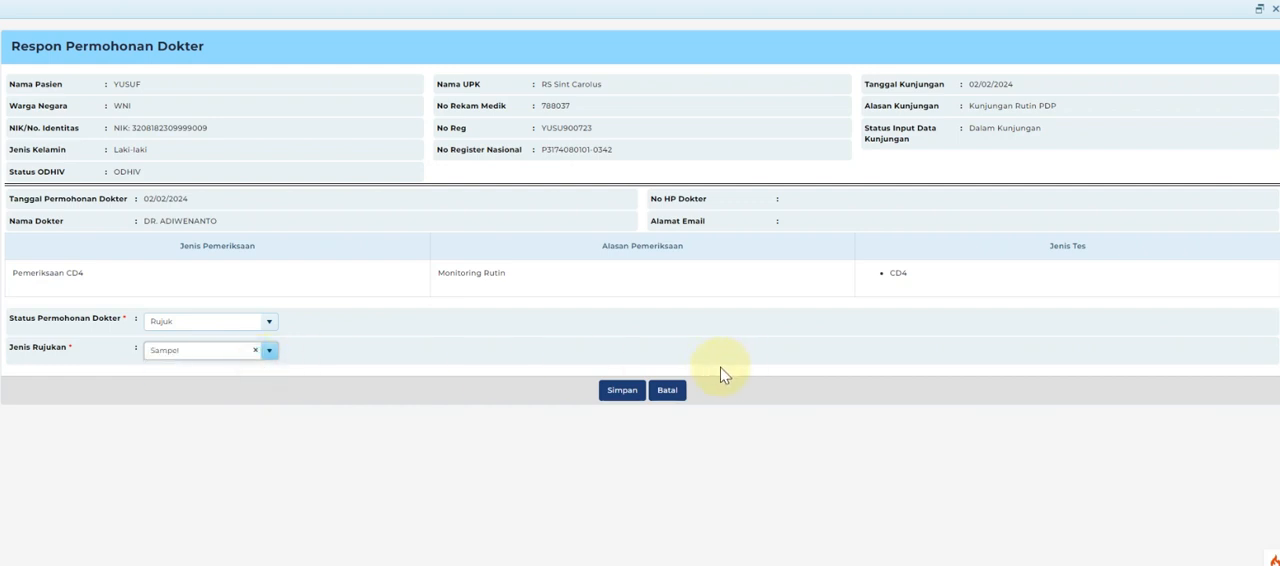
{"action": "left_click", "coordinate": [615, 394]}
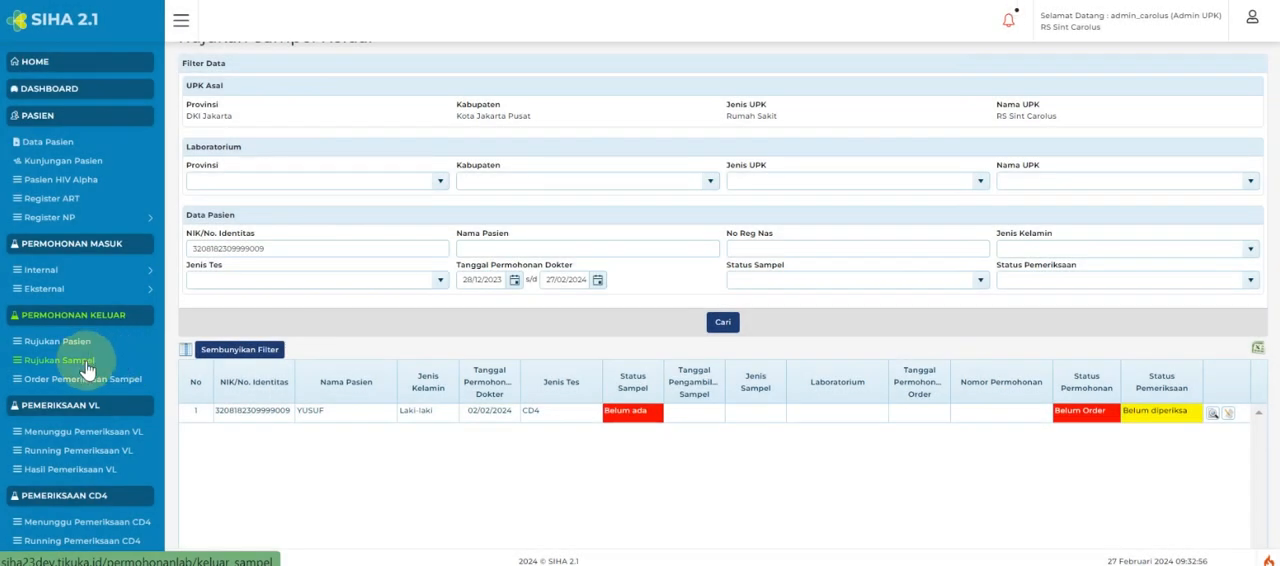
Record the sample for the outgoing CD4 sample referral as Whole Blood, keeping the collection date 02/02/2024, and save it.
{"action": "left_click", "coordinate": [1230, 418]}
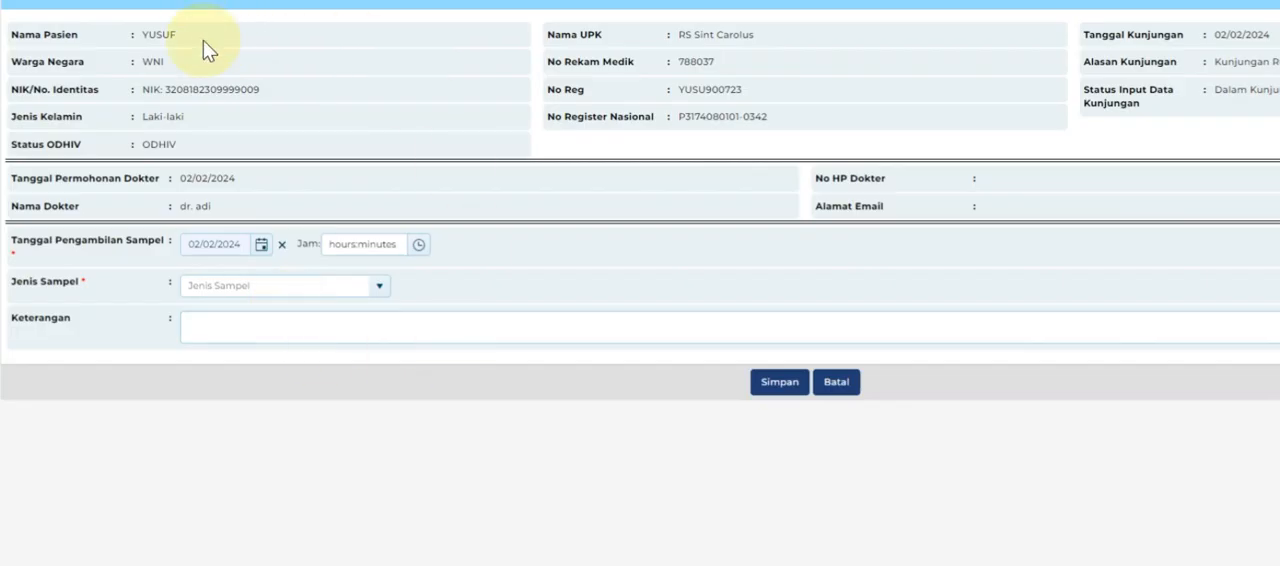
{"action": "left_click", "coordinate": [378, 287]}
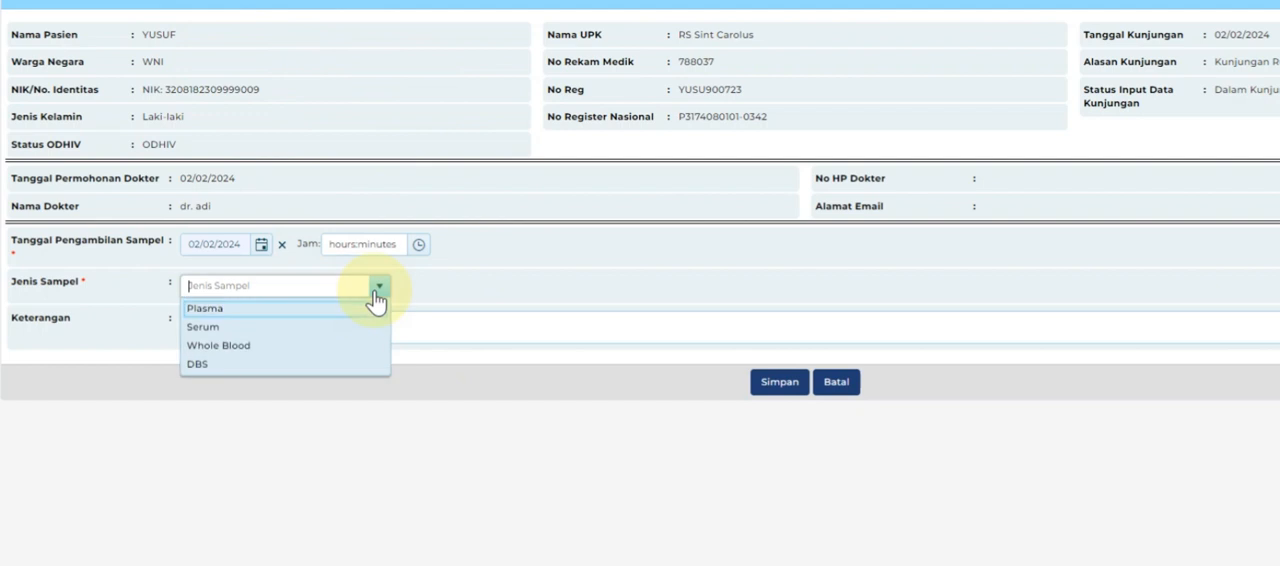
{"action": "left_click", "coordinate": [340, 347]}
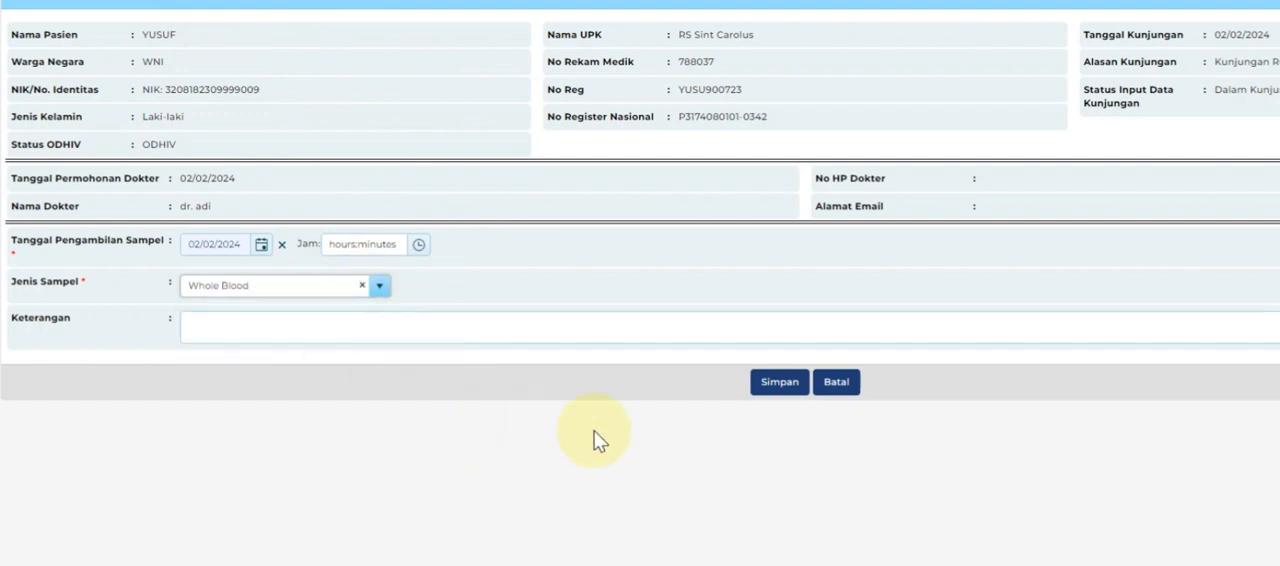
{"action": "left_click", "coordinate": [766, 382]}
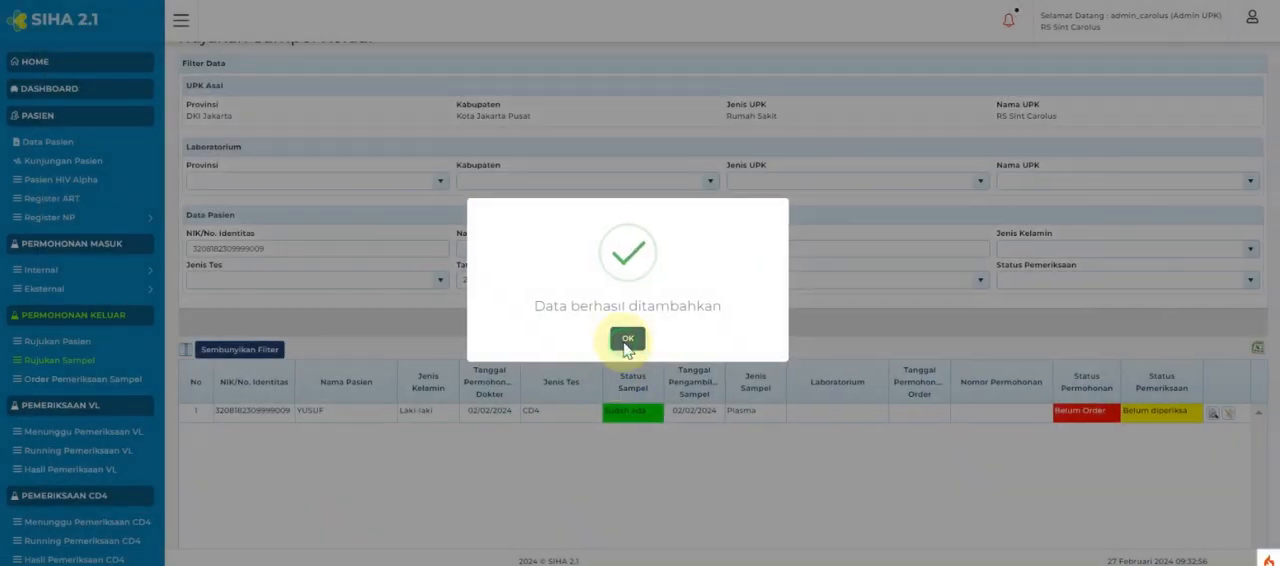
{"action": "left_click", "coordinate": [628, 336]}
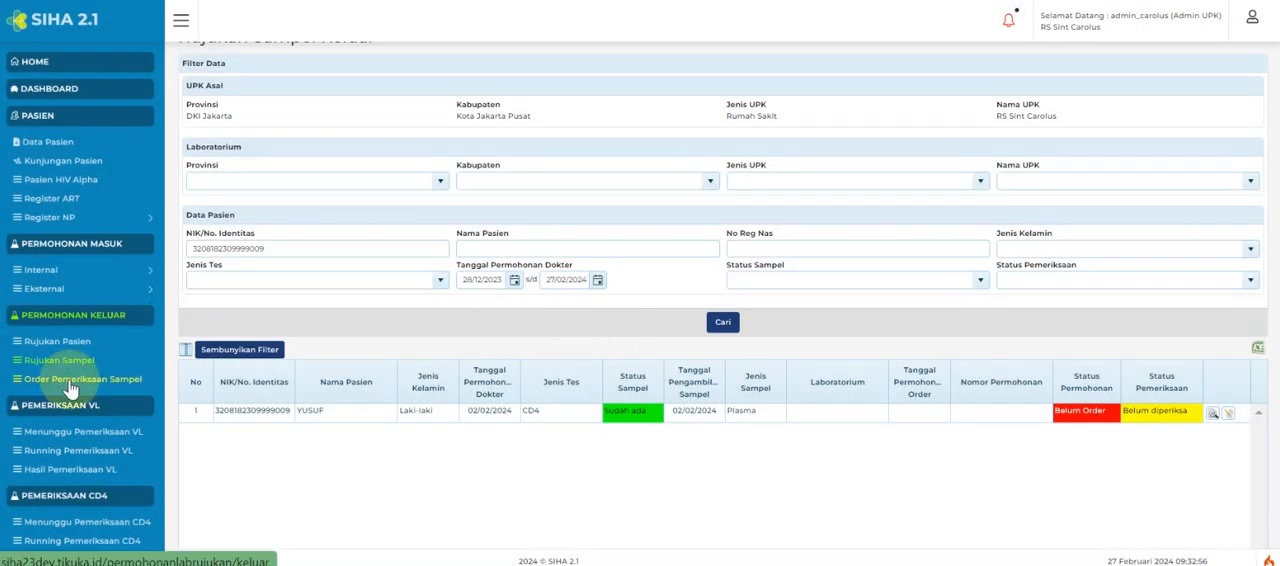
Start a new outgoing sample examination order for CD4 with the order request date 02/02/2024.
{"action": "left_click", "coordinate": [70, 385]}
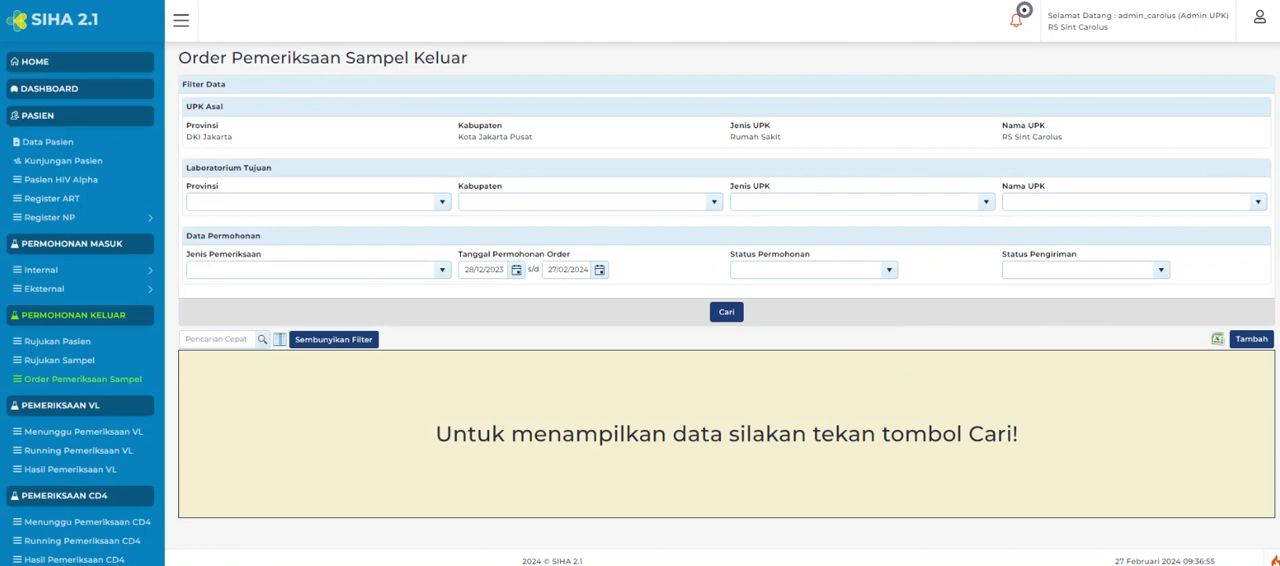
{"action": "left_click", "coordinate": [1264, 343]}
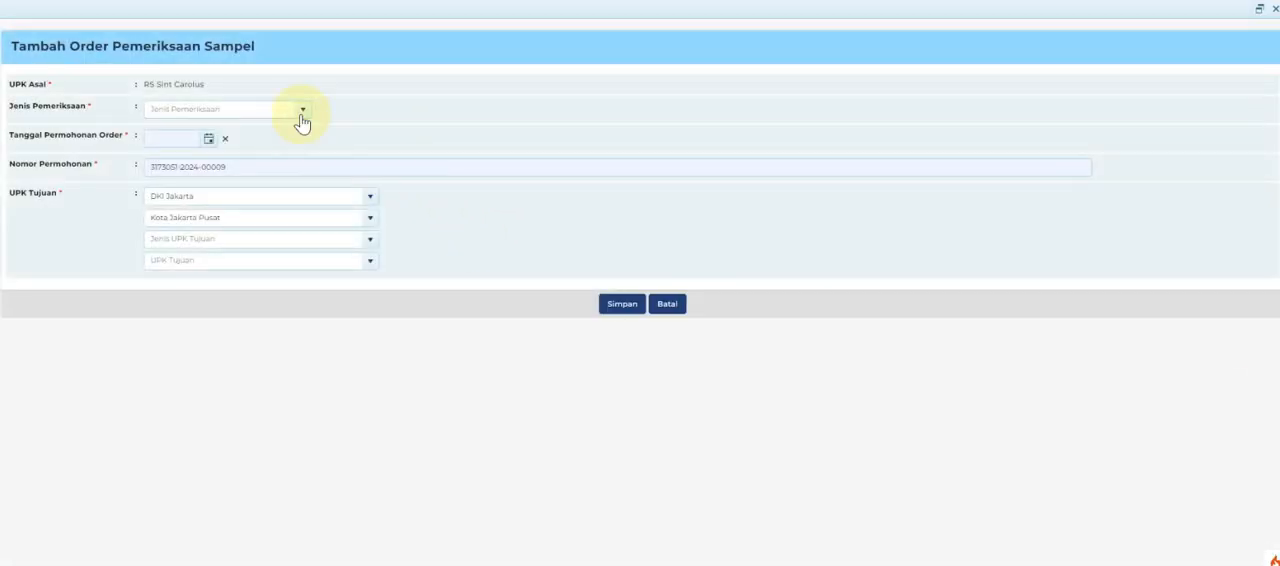
{"action": "left_click", "coordinate": [303, 116]}
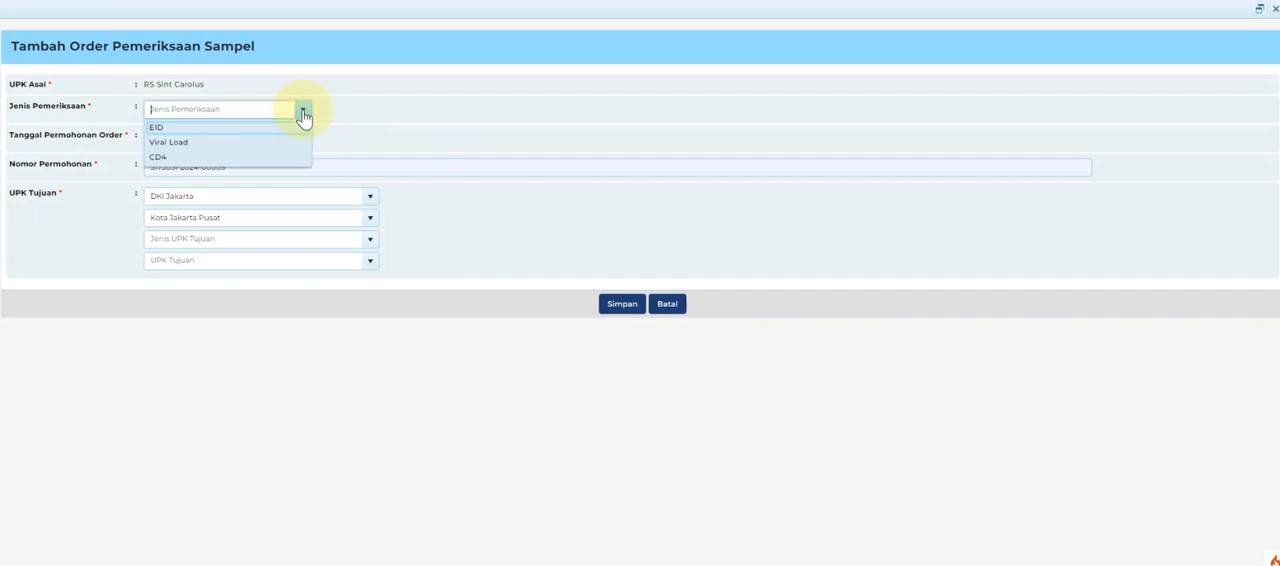
{"action": "left_click", "coordinate": [256, 157]}
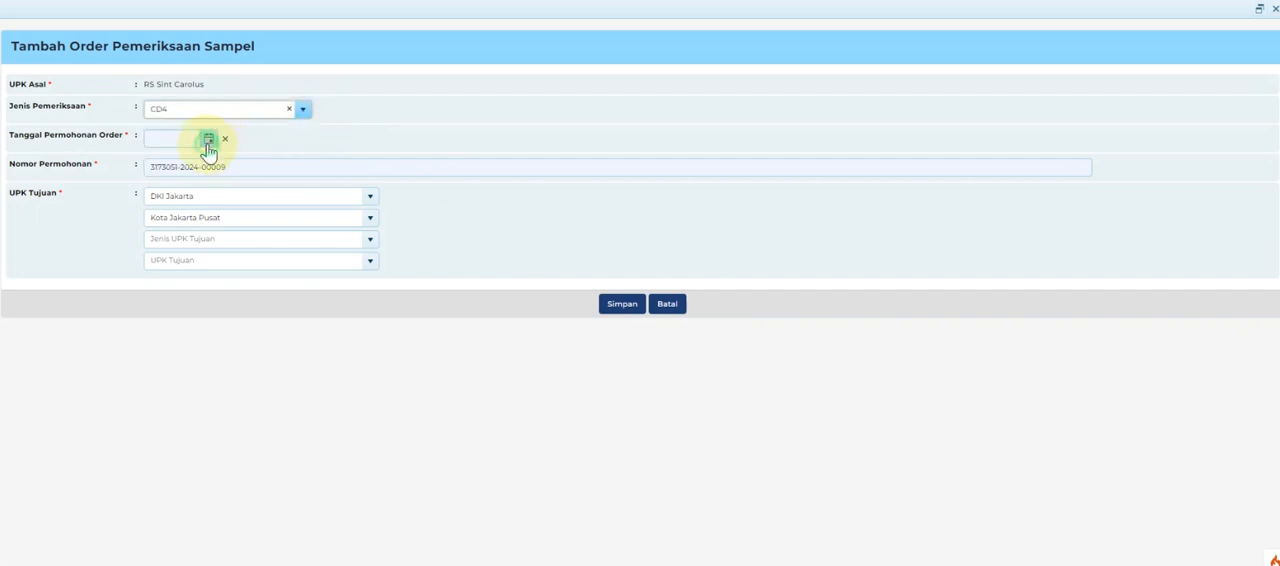
{"action": "left_click", "coordinate": [208, 140]}
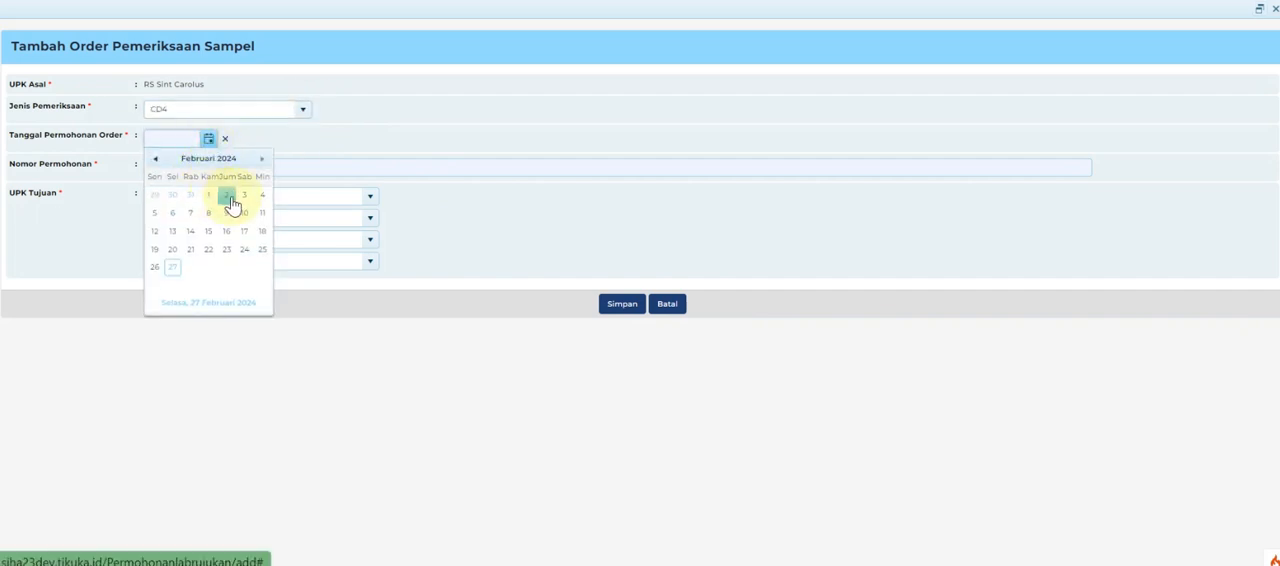
{"action": "left_click", "coordinate": [226, 196]}
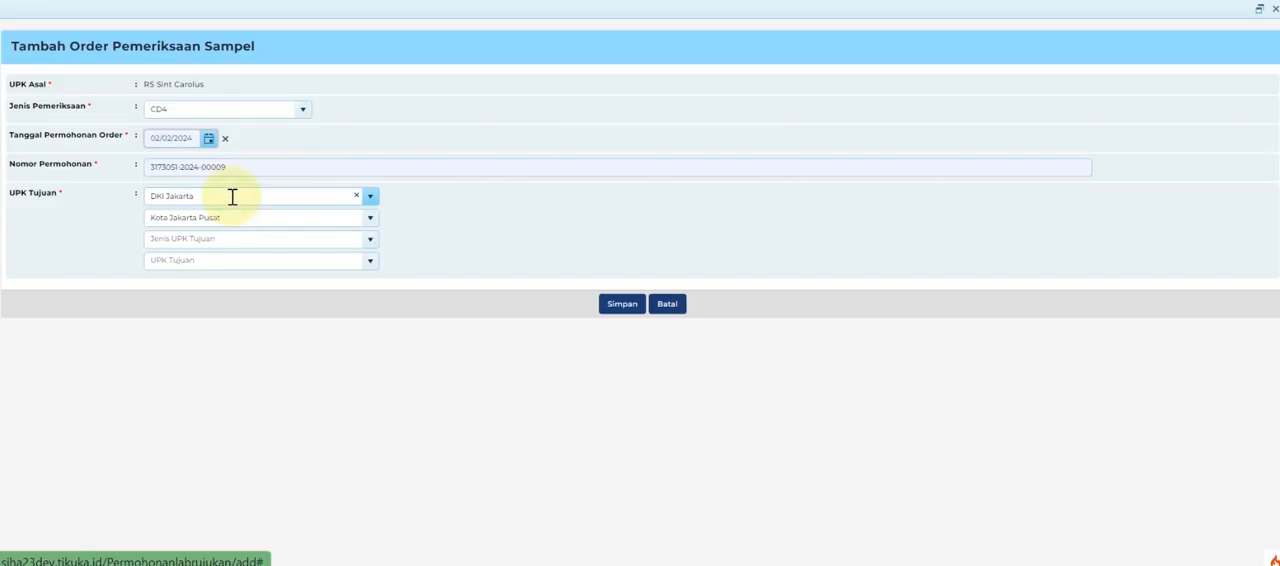
Set the order's destination facility type to Rumah Sakit and the facility to RSUD Tarakan Jakarta, and save the order.
{"action": "left_click", "coordinate": [370, 243]}
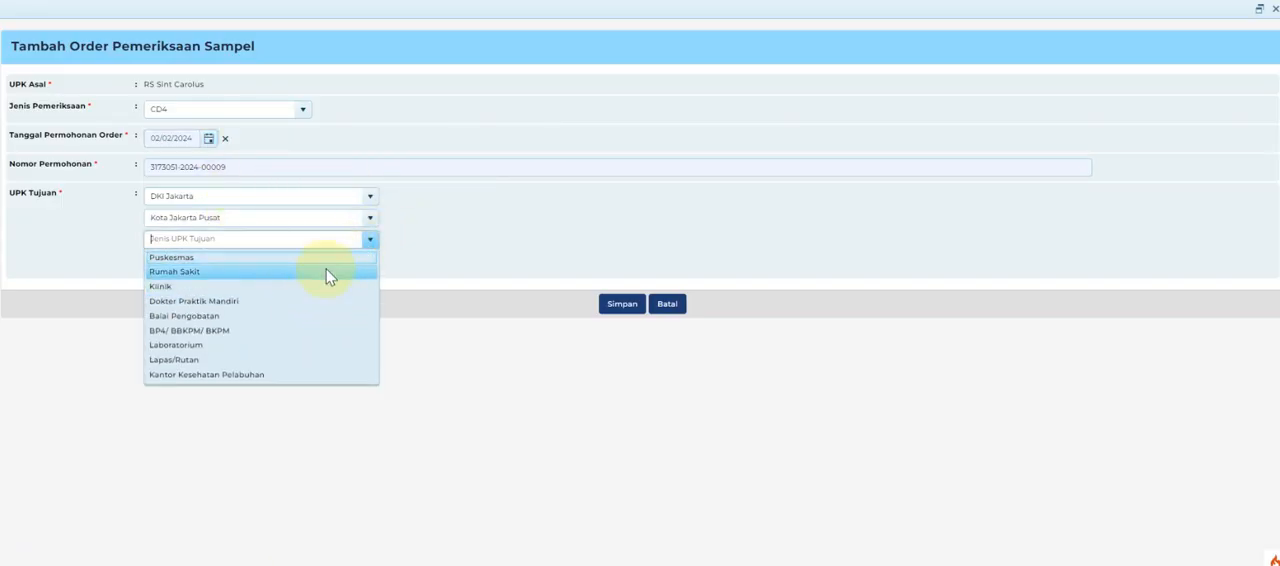
{"action": "left_click", "coordinate": [328, 268]}
{"action": "left_click", "coordinate": [360, 263]}
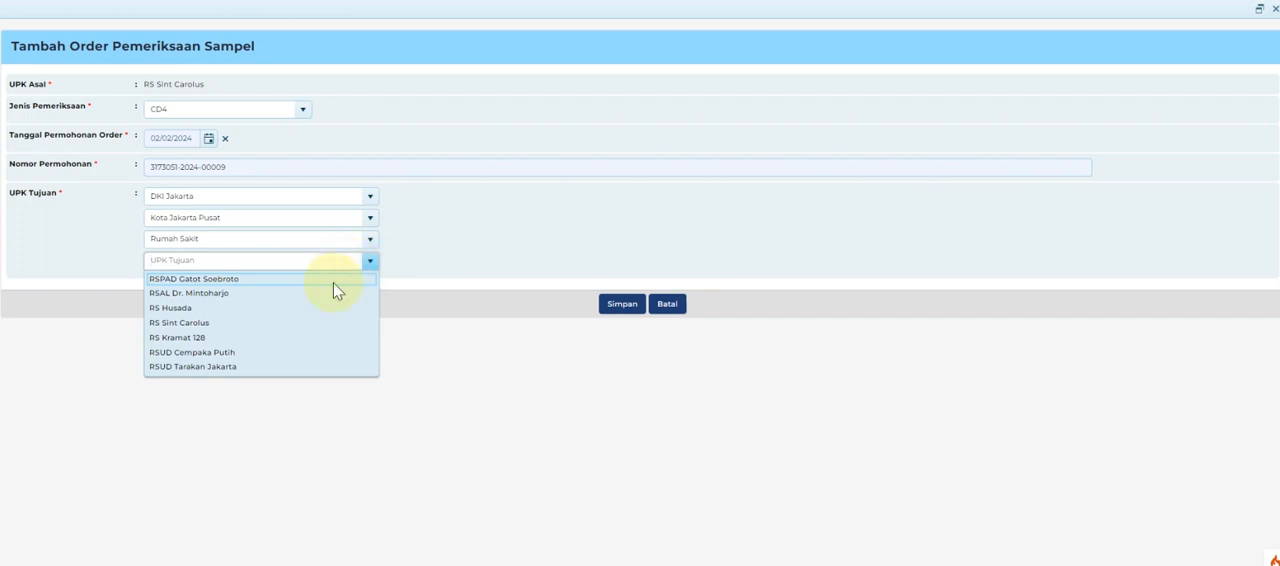
{"action": "left_click", "coordinate": [297, 366]}
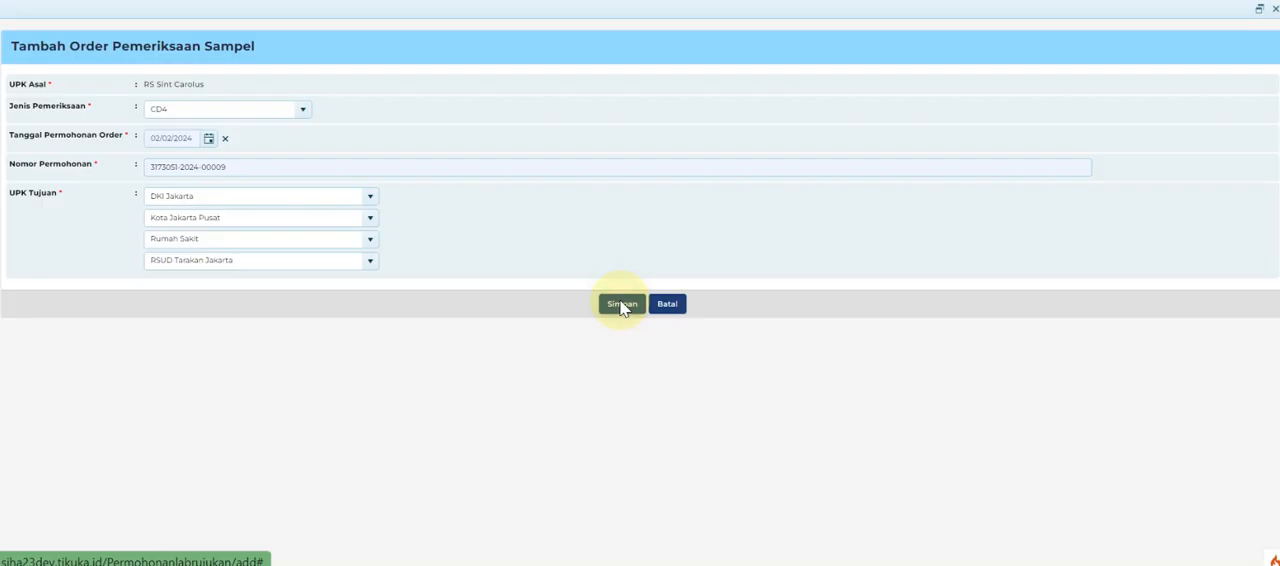
{"action": "left_click", "coordinate": [621, 305]}
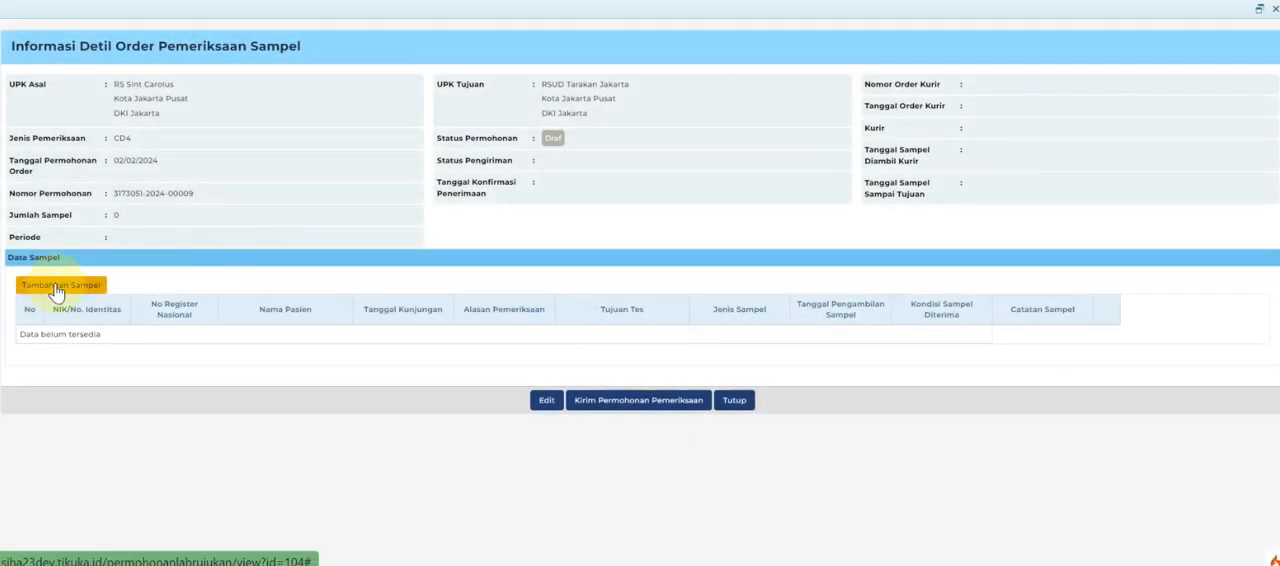
Add the patient's 02 Februari 2024 sample to the order and send the examination request to the destination laboratory.
{"action": "left_click", "coordinate": [57, 286]}
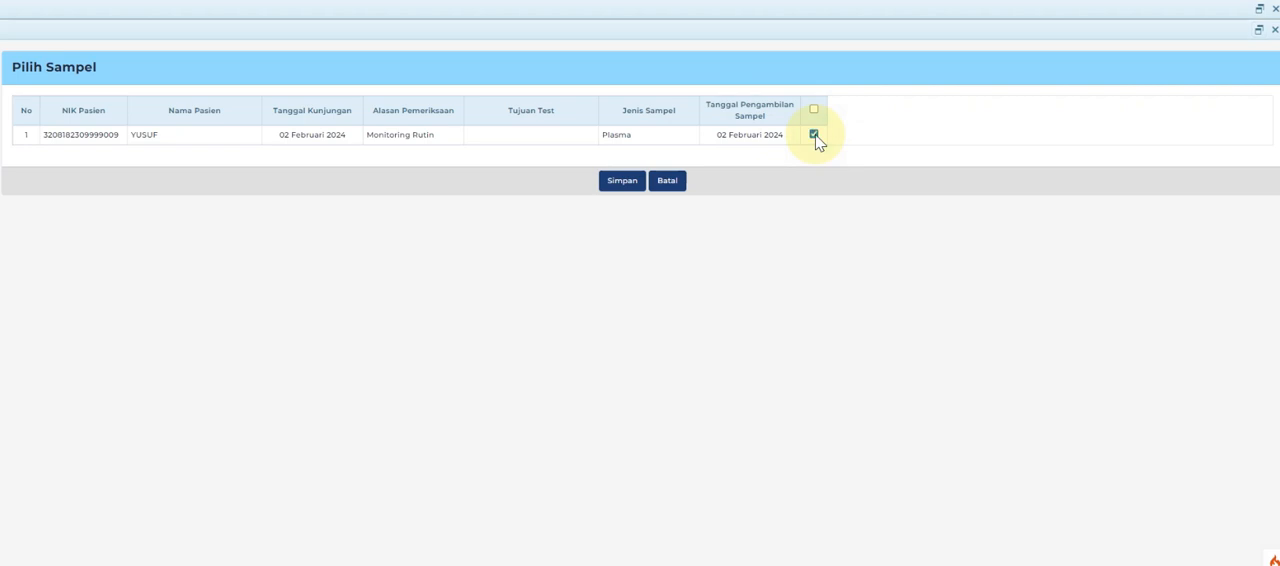
{"action": "left_click", "coordinate": [623, 184]}
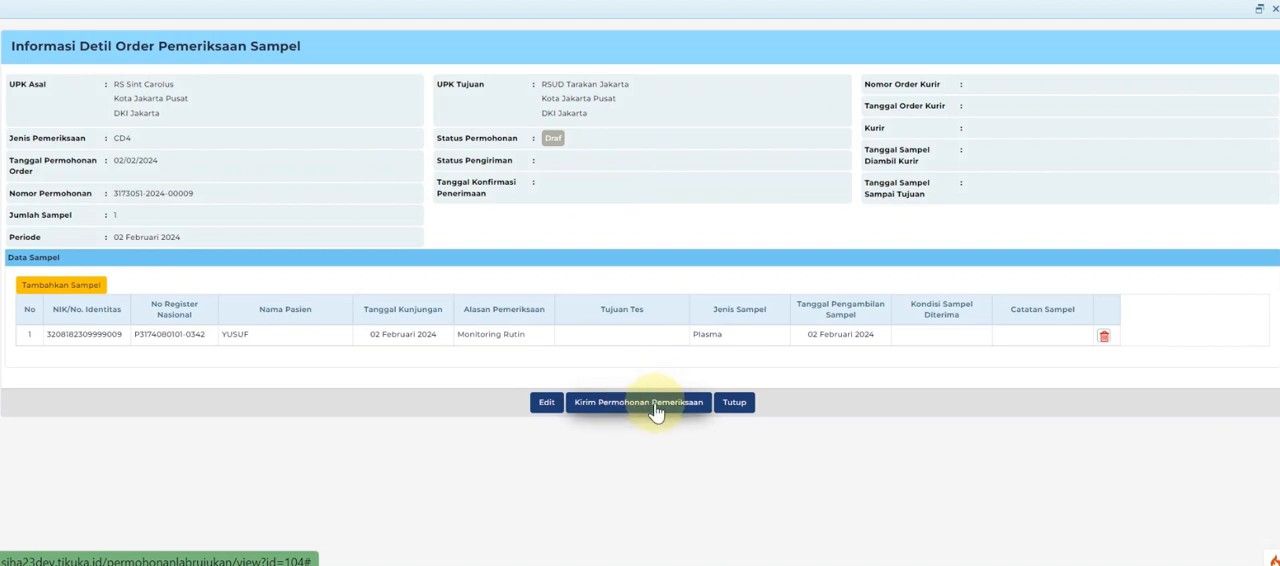
{"action": "left_click", "coordinate": [655, 408]}
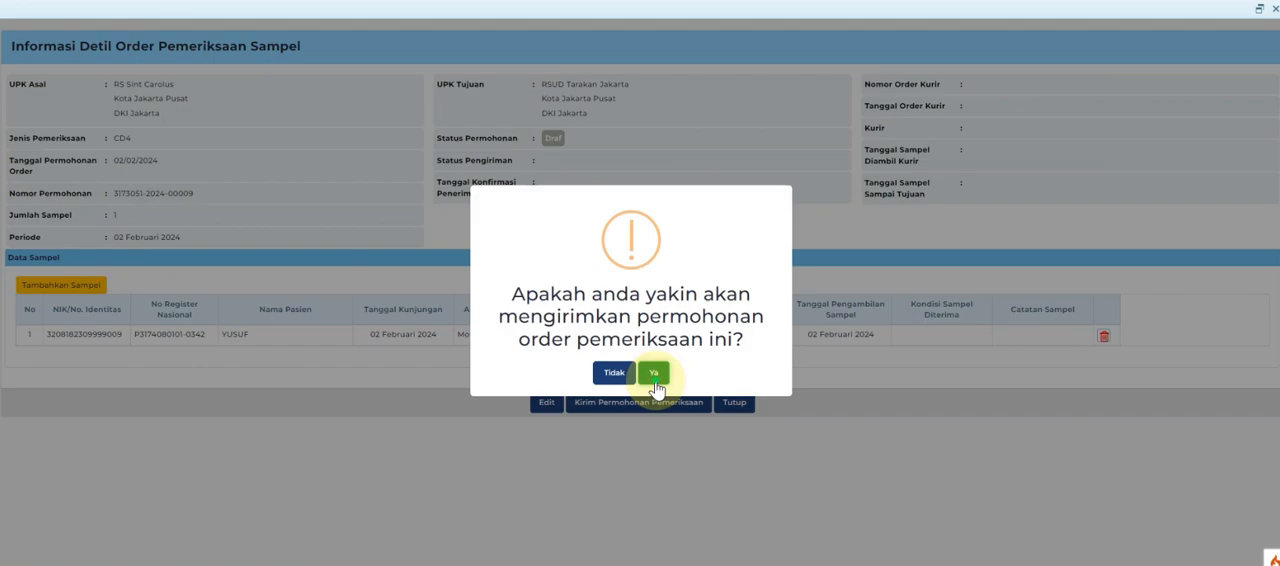
{"action": "left_click", "coordinate": [654, 374]}
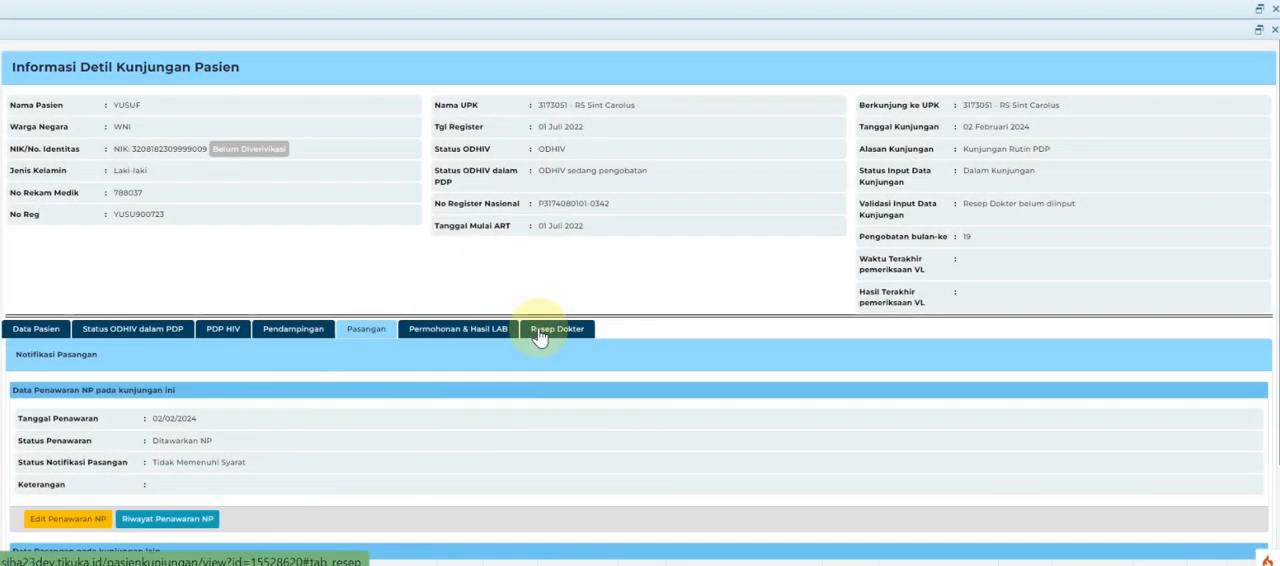
Open the visit's doctor's prescription for editing.
{"action": "left_click", "coordinate": [538, 336]}
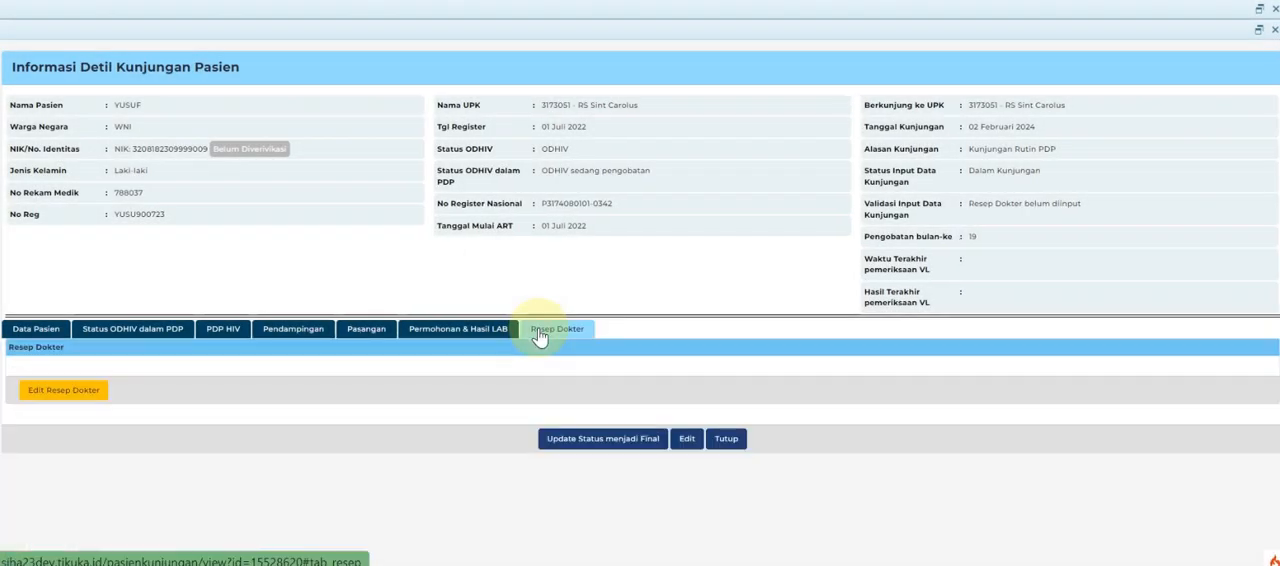
{"action": "left_click", "coordinate": [63, 391]}
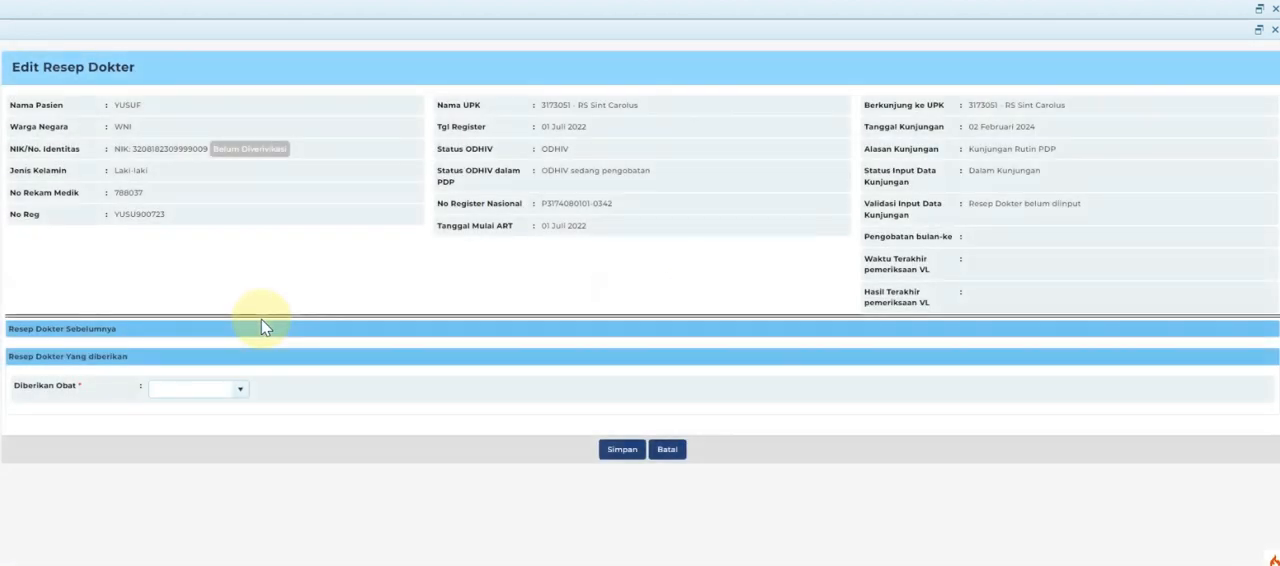
{"action": "left_click", "coordinate": [240, 390]}
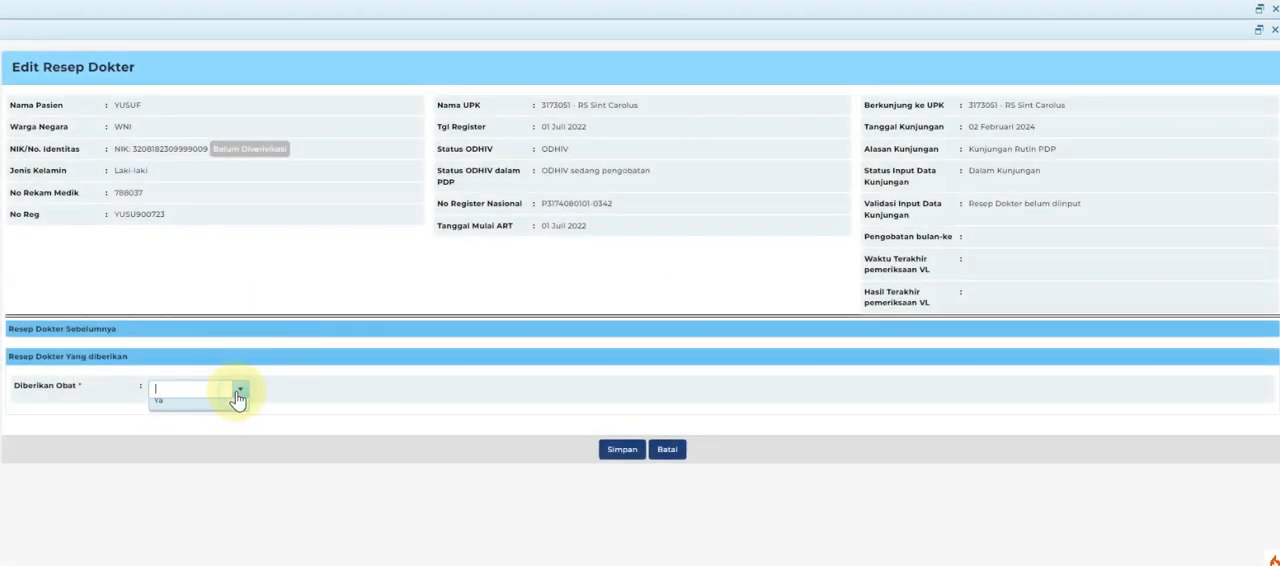
{"action": "left_click", "coordinate": [222, 421]}
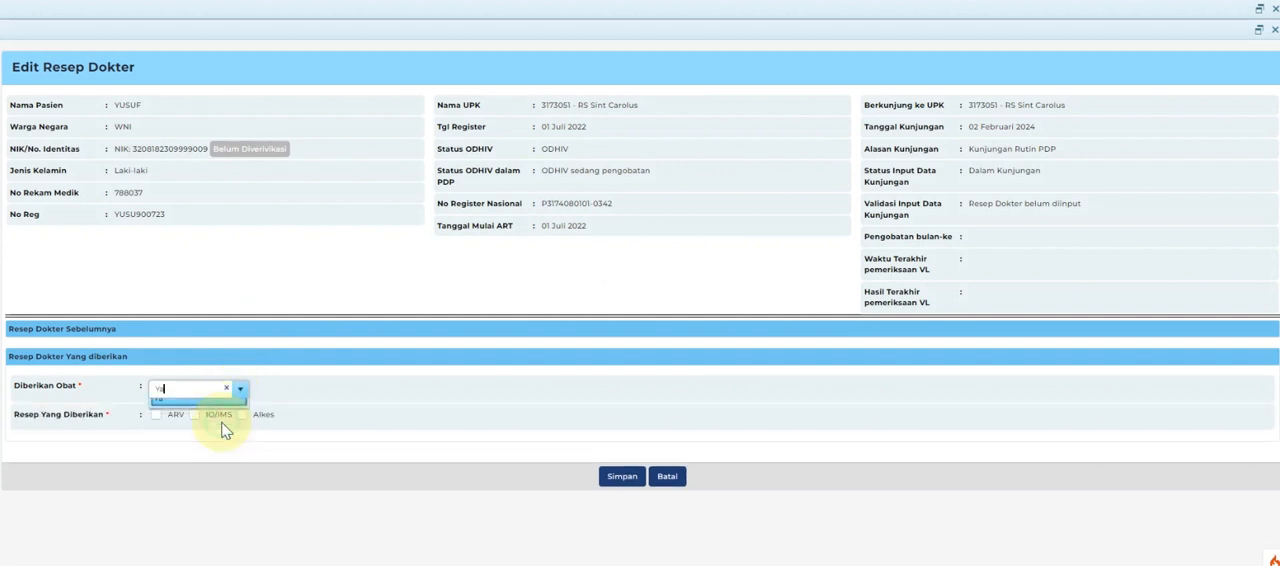
{"action": "left_click", "coordinate": [154, 417]}
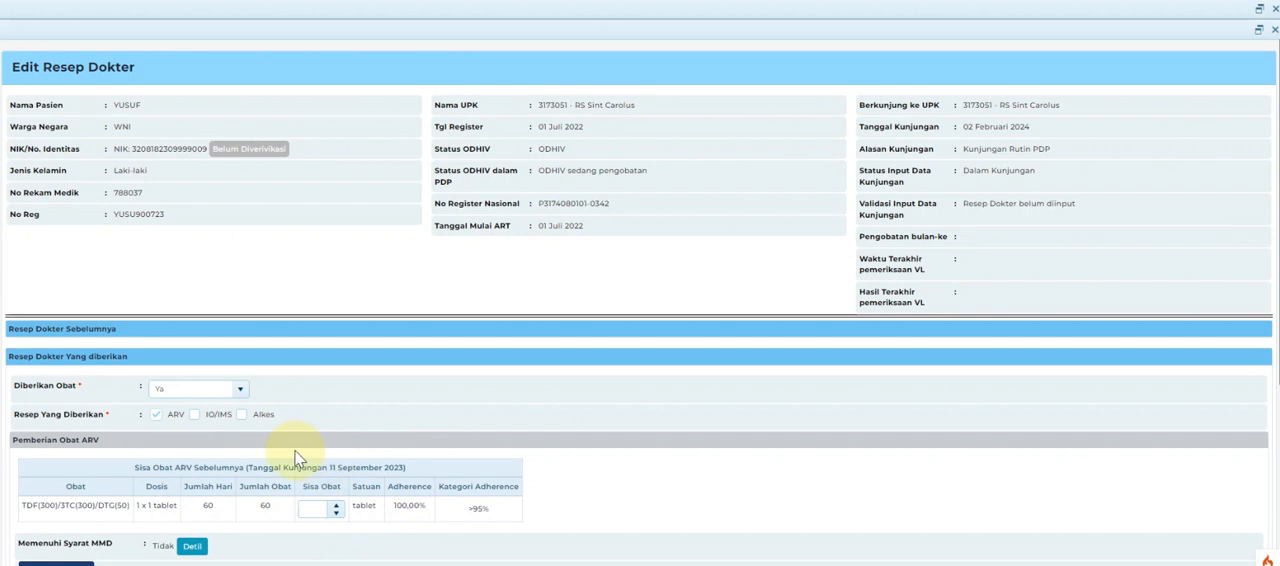
Save the doctor's prescription with Diberikan Obat set to Tidak and update the visit's status to final.
{"action": "left_click", "coordinate": [241, 396]}
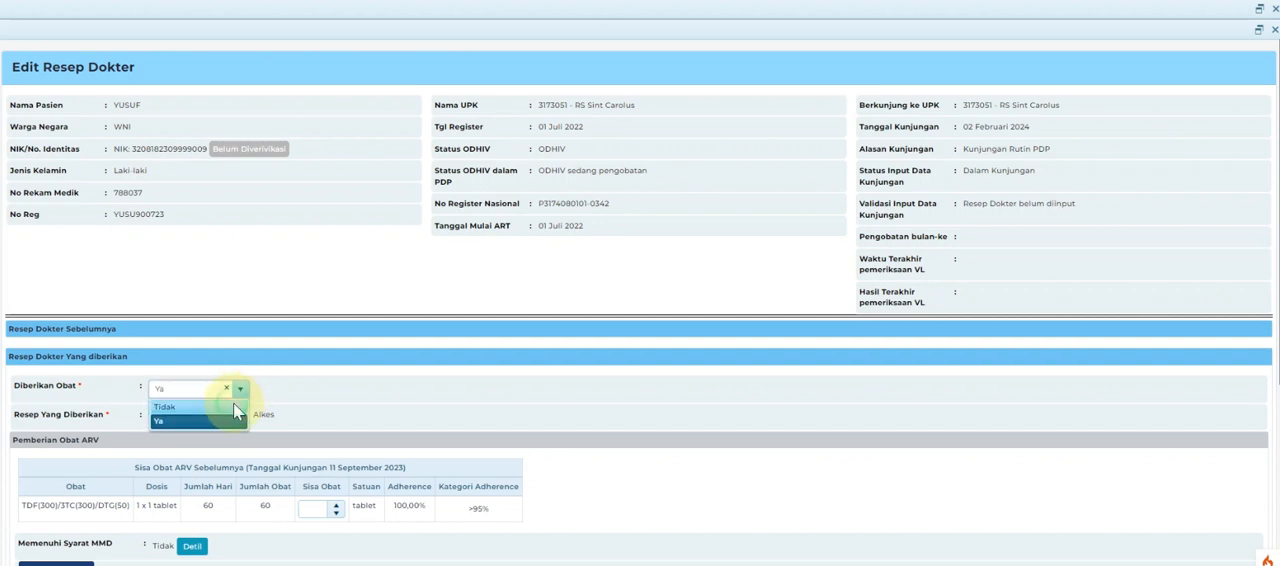
{"action": "left_click", "coordinate": [234, 406]}
{"action": "left_click", "coordinate": [614, 448]}
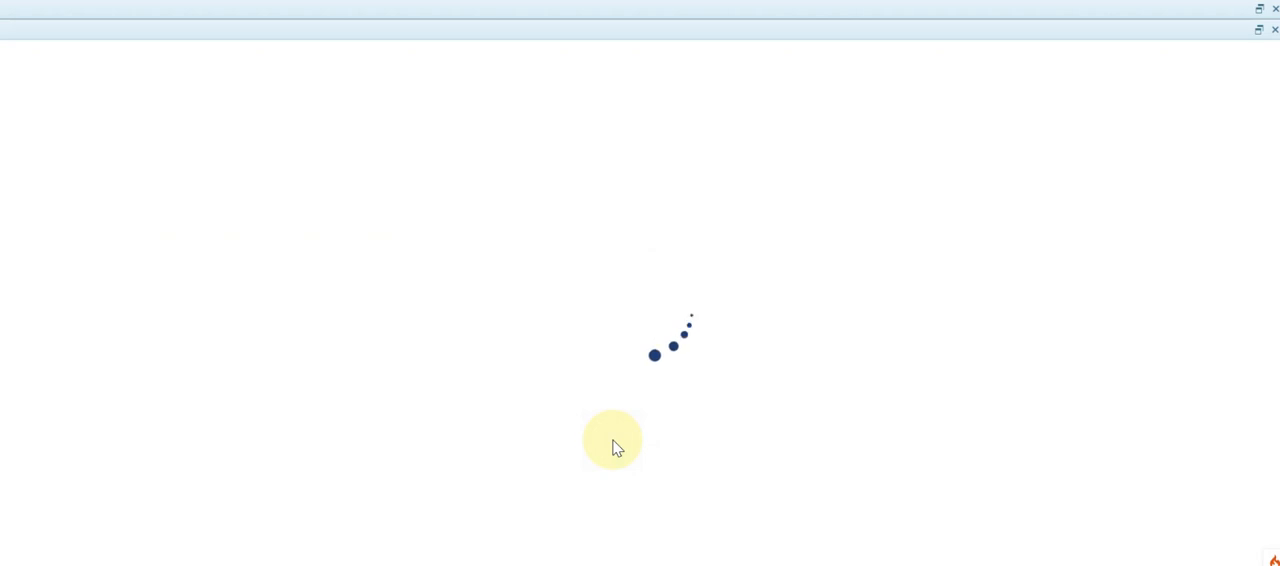
{"action": "scroll", "coordinate": [549, 345], "scroll_direction": "down", "scroll_amount": 1}
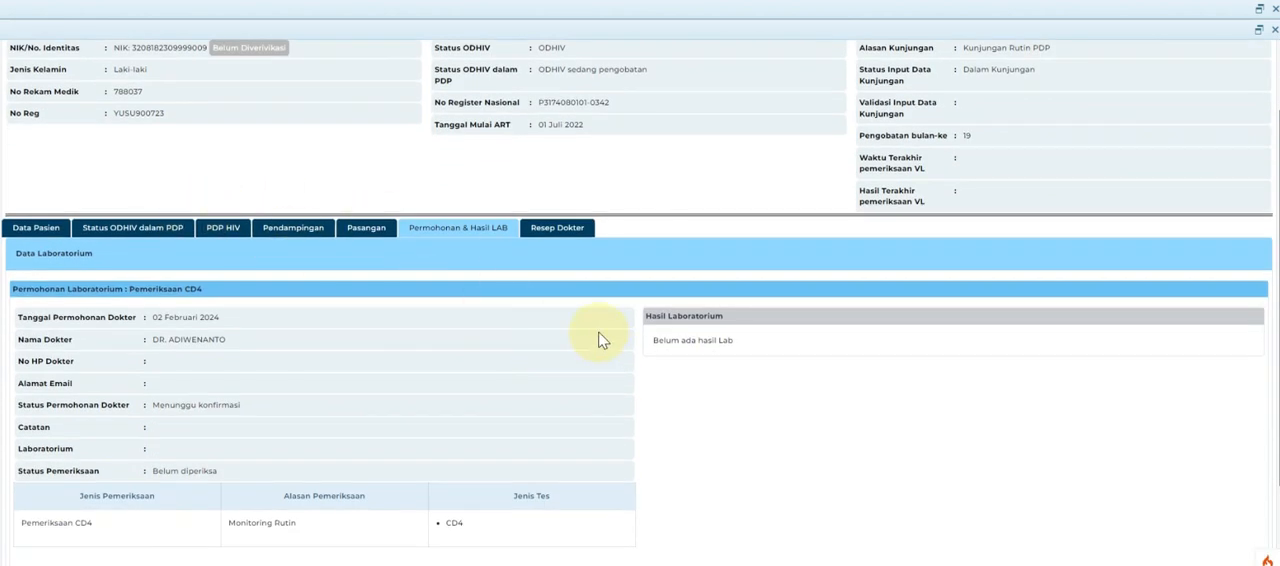
{"action": "left_click", "coordinate": [566, 229]}
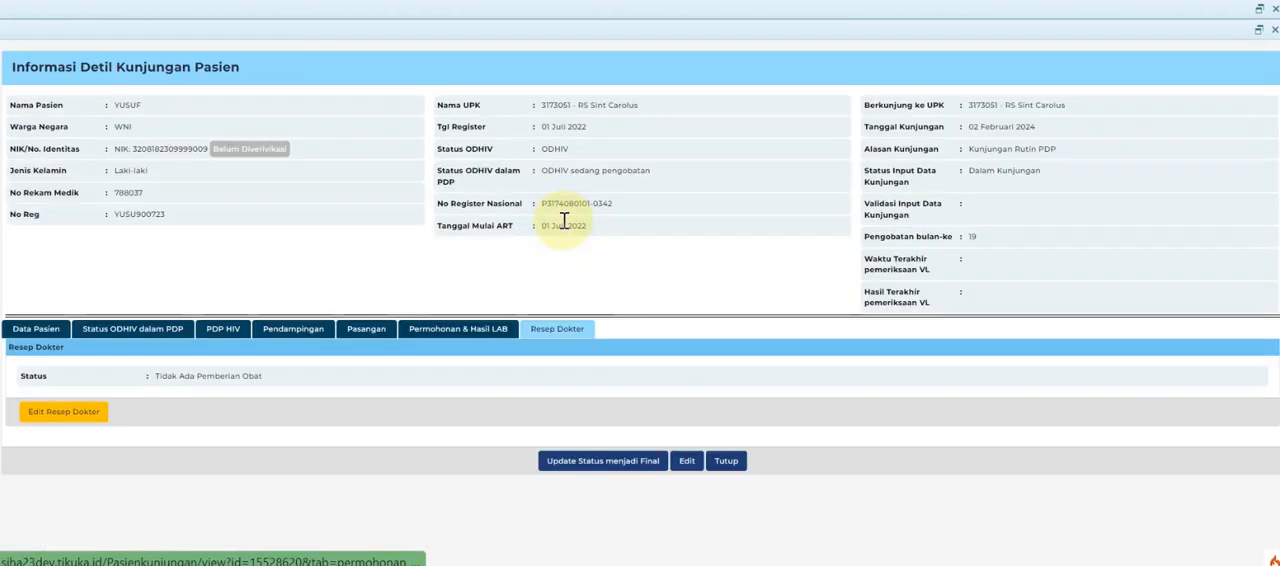
{"action": "left_click", "coordinate": [603, 461]}
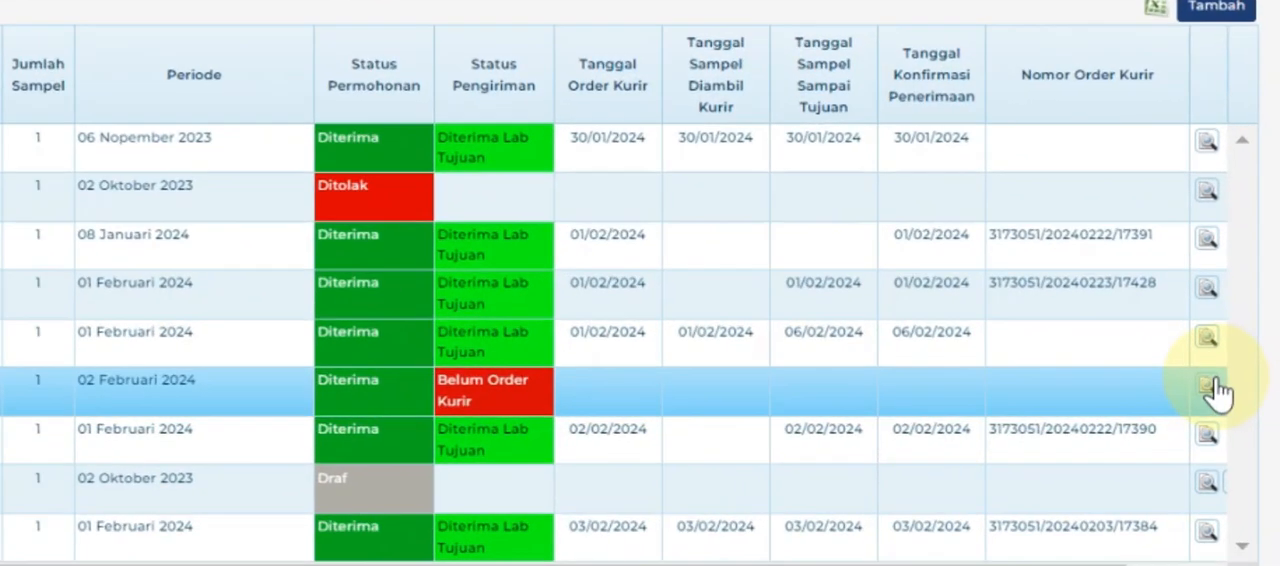
Start a courier order for the accepted 02 Februari 2024 sample examination order and choose KURIR INTERNAL as the courier.
{"action": "left_click", "coordinate": [1216, 390]}
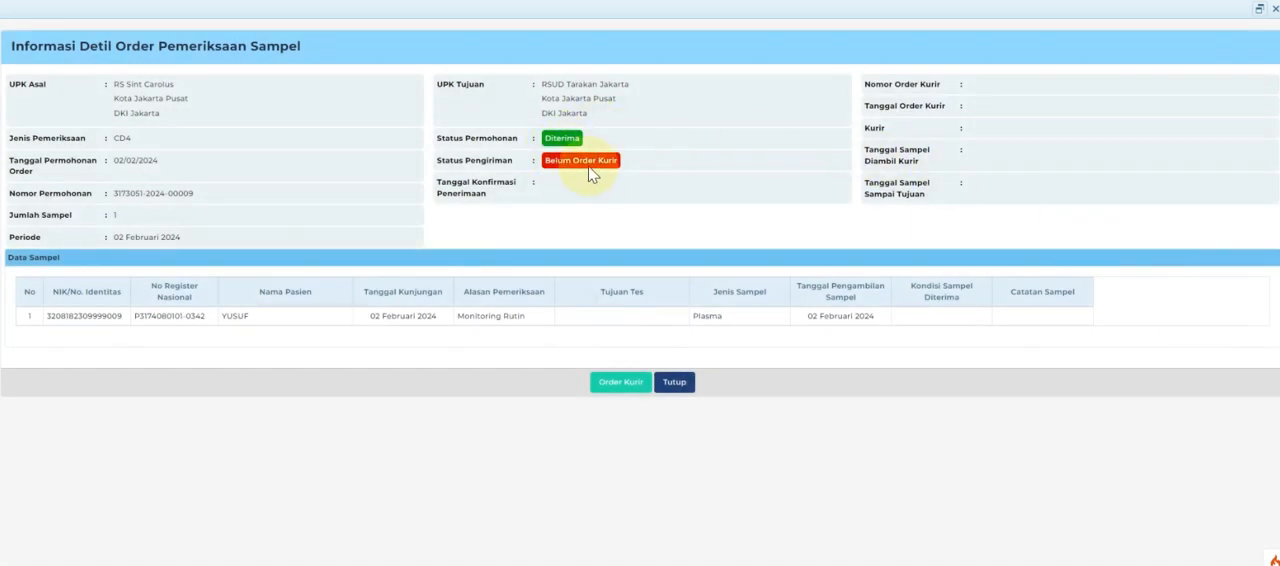
{"action": "left_click", "coordinate": [627, 397]}
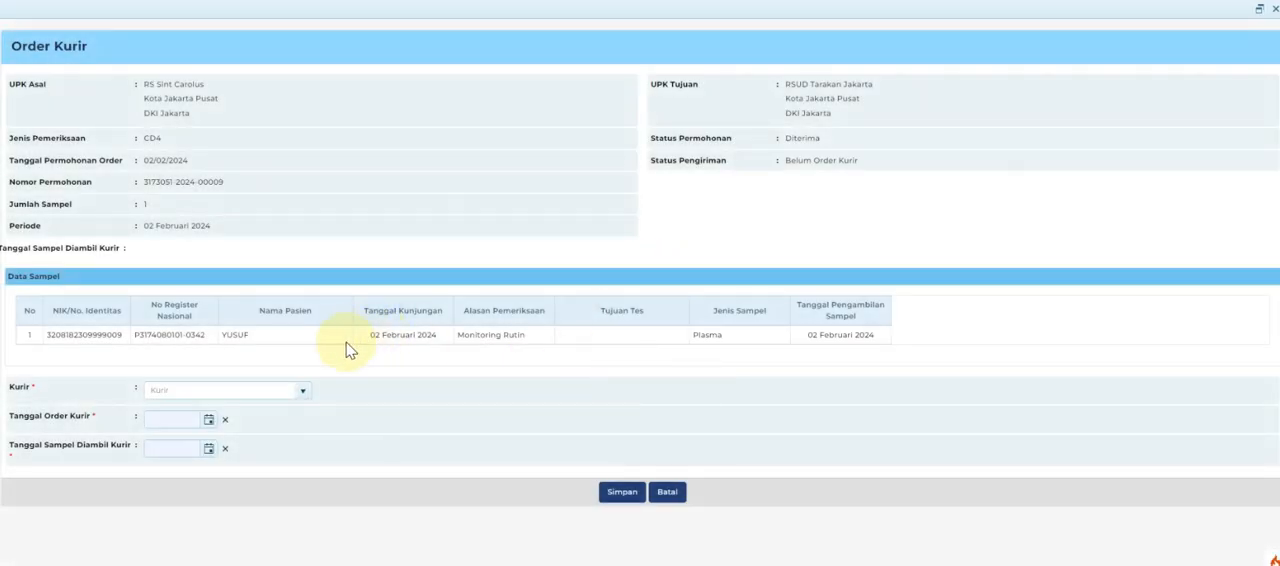
{"action": "left_click", "coordinate": [303, 391]}
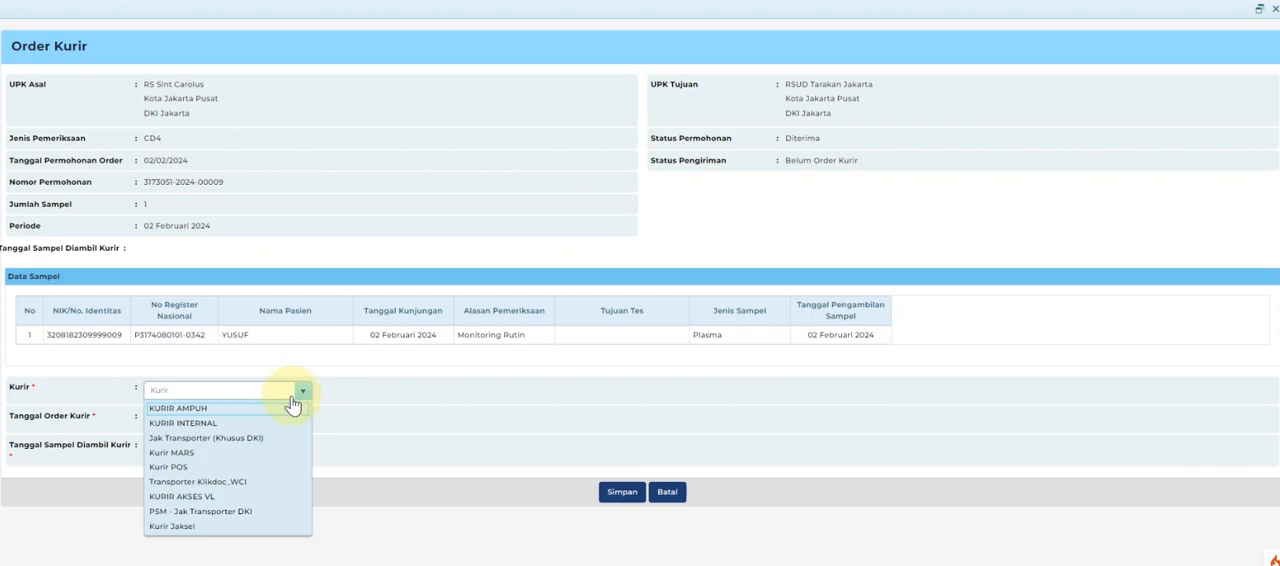
{"action": "left_click", "coordinate": [270, 423]}
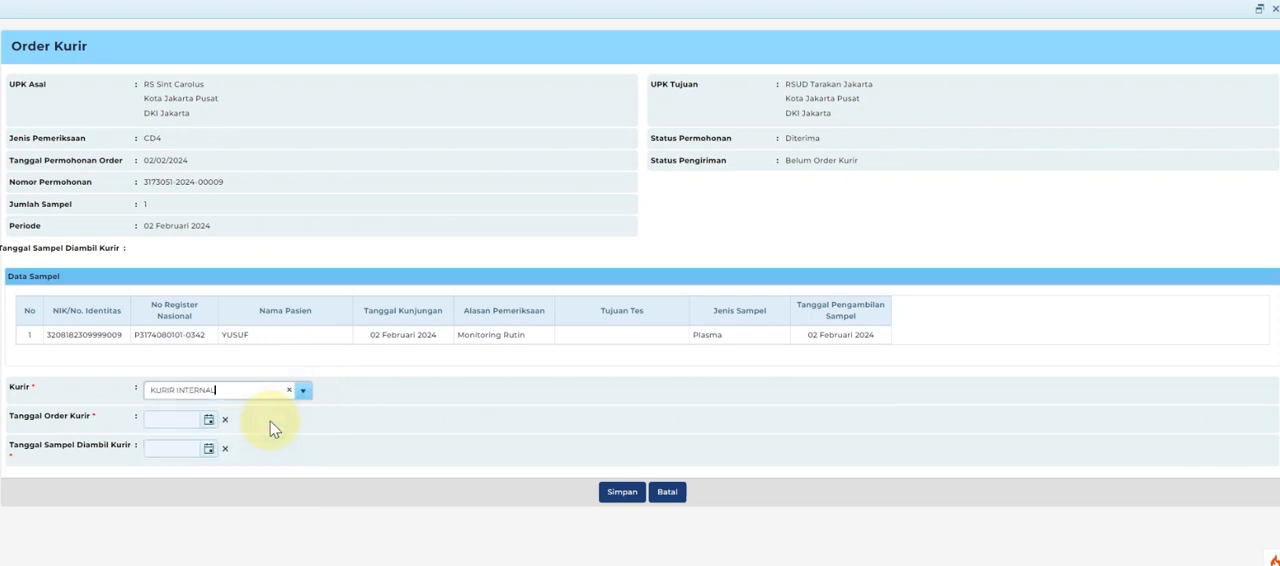
Set both the courier order date and the sample pickup date to 02/02/2024 and save the courier order.
{"action": "left_click", "coordinate": [209, 424]}
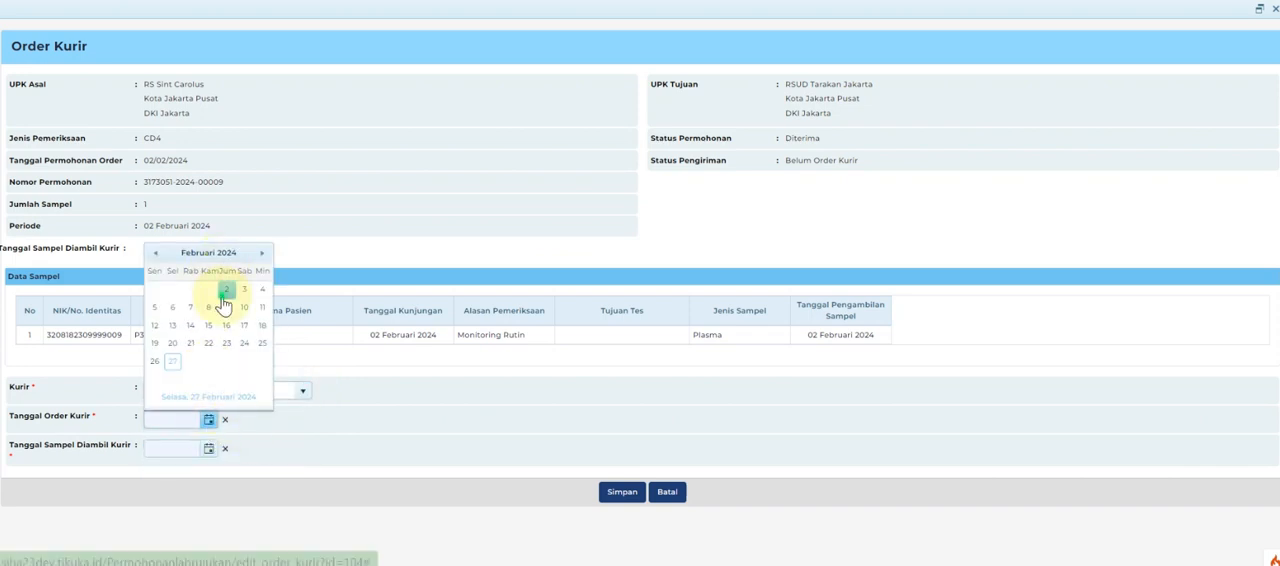
{"action": "left_click", "coordinate": [227, 289]}
{"action": "left_click", "coordinate": [209, 449]}
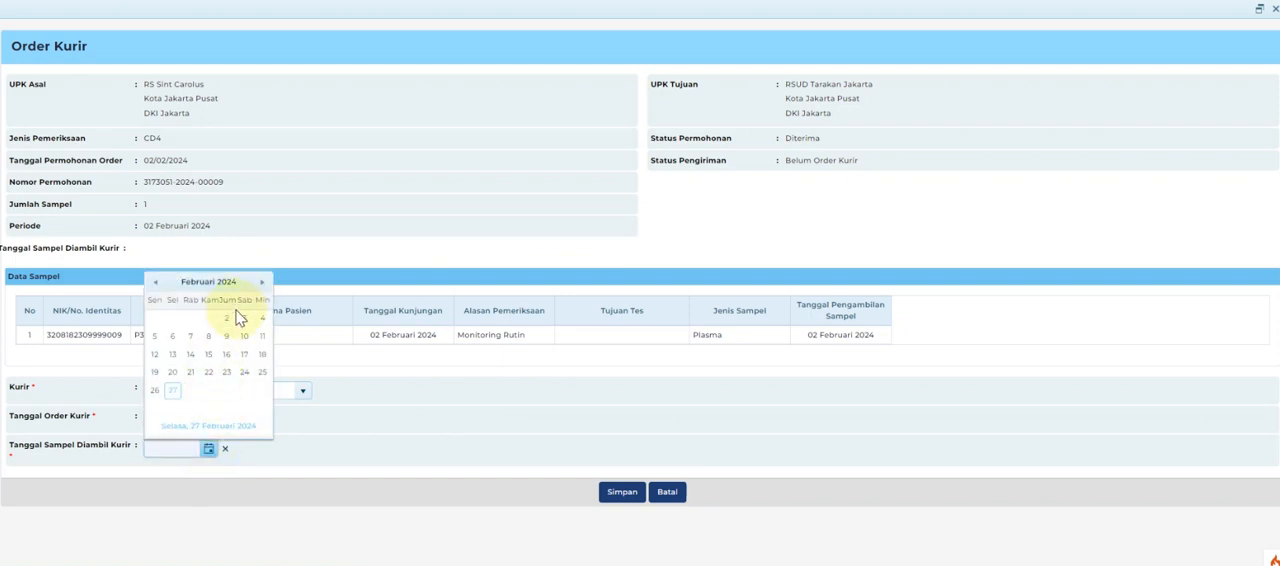
{"action": "left_click", "coordinate": [233, 318]}
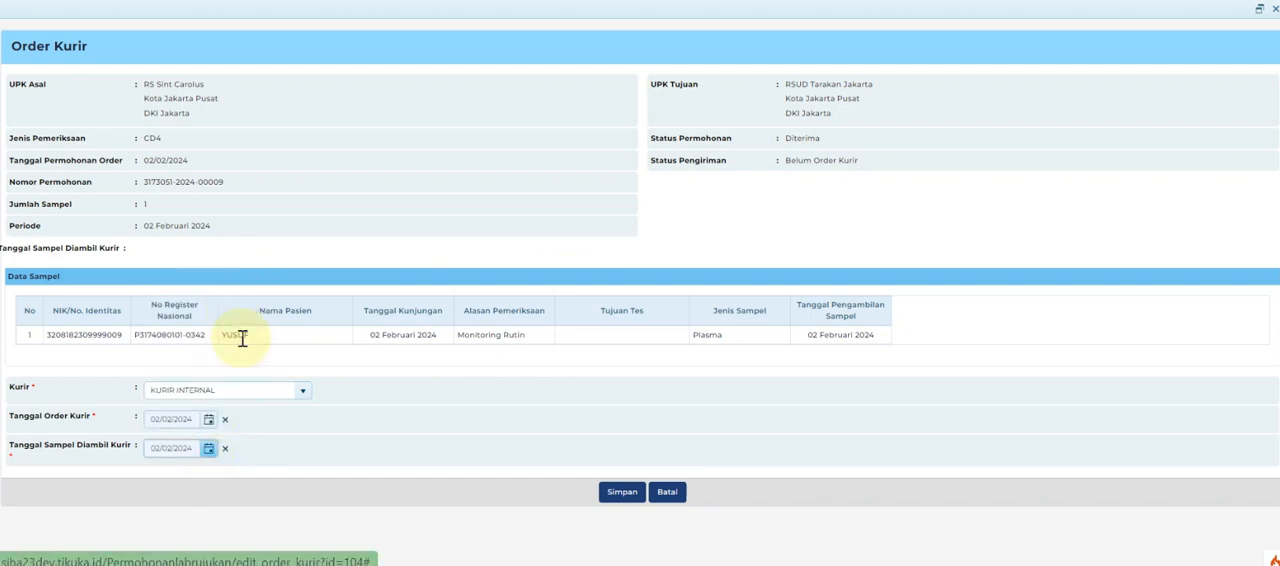
{"action": "left_click", "coordinate": [622, 494]}
{"action": "left_click", "coordinate": [655, 362]}
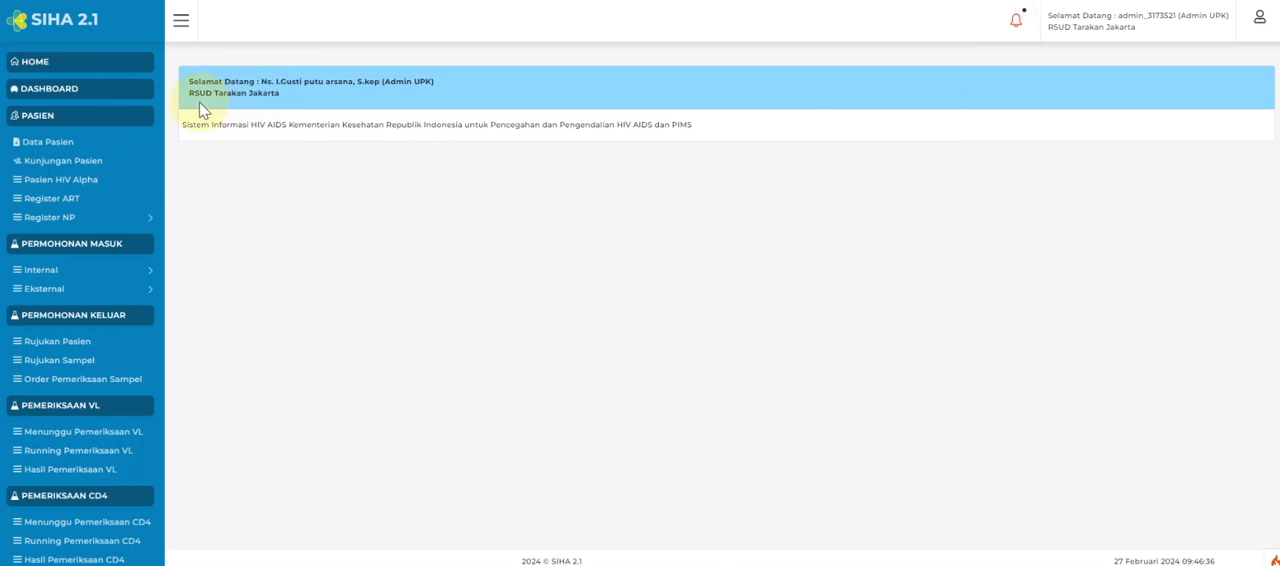
{"action": "left_click_drag", "start_coordinate": [190, 93], "coordinate": [293, 99]}
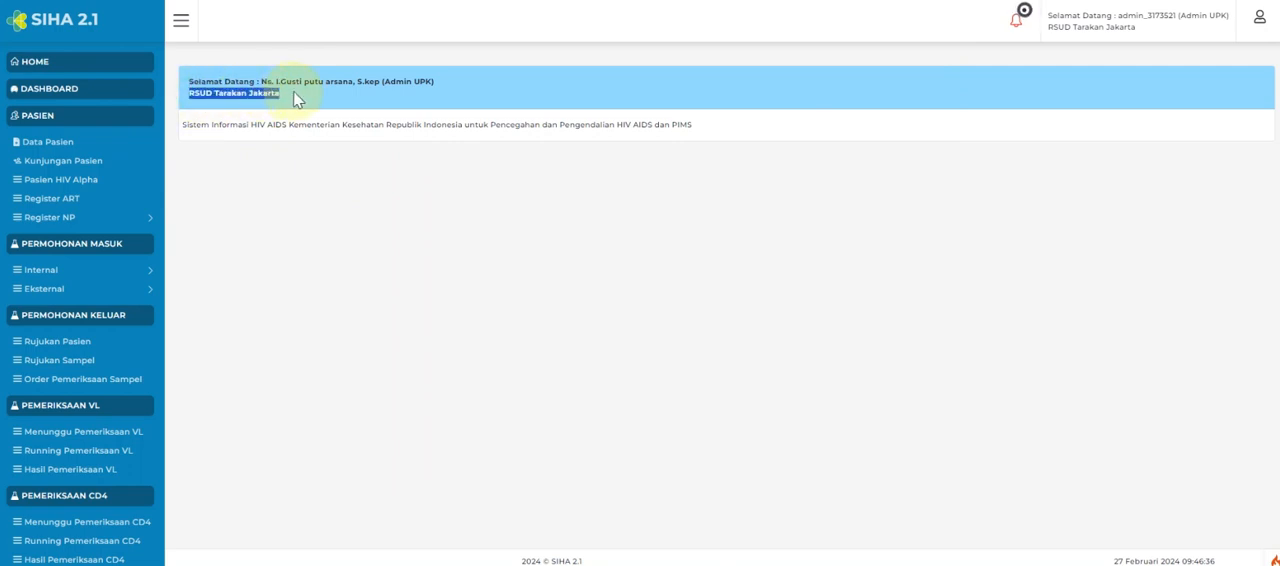
{"action": "left_click", "coordinate": [279, 290]}
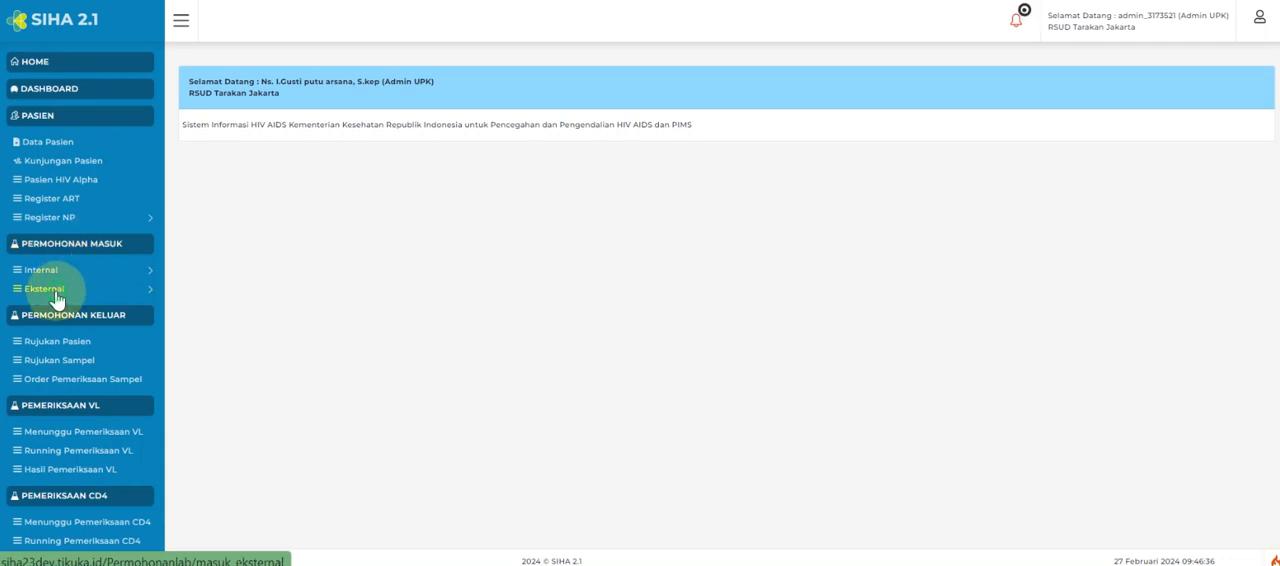
List RSUD Tarakan Jakarta's incoming external sample examination orders and accept the 02 Februari 2024 CD4 request awaiting confirmation.
{"action": "left_click", "coordinate": [55, 292]}
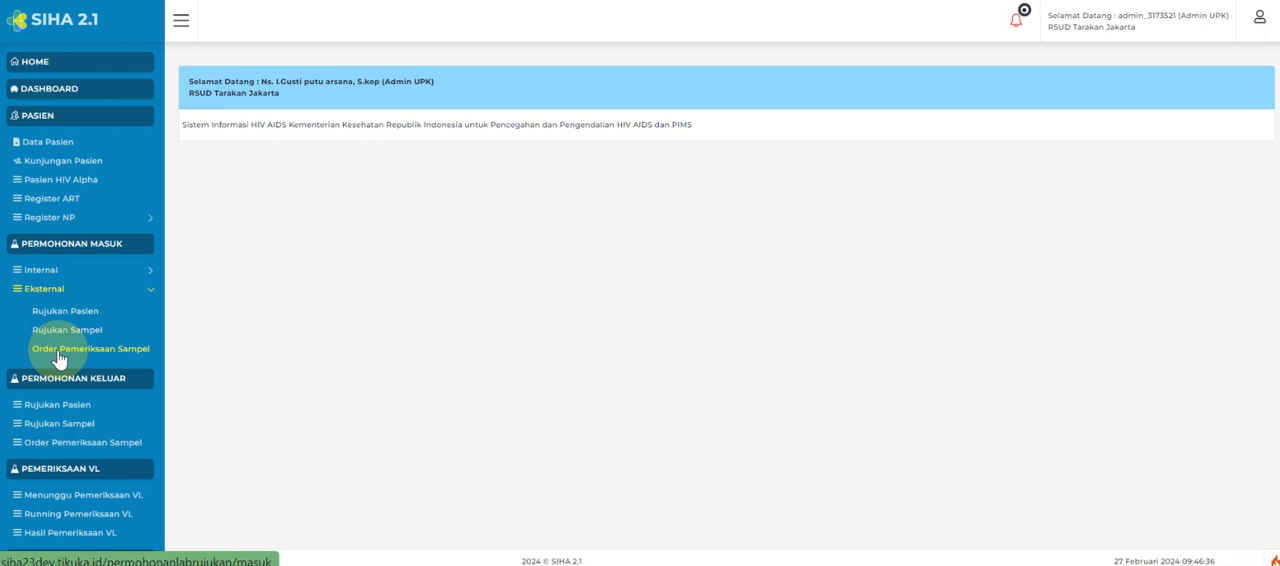
{"action": "left_click", "coordinate": [58, 356]}
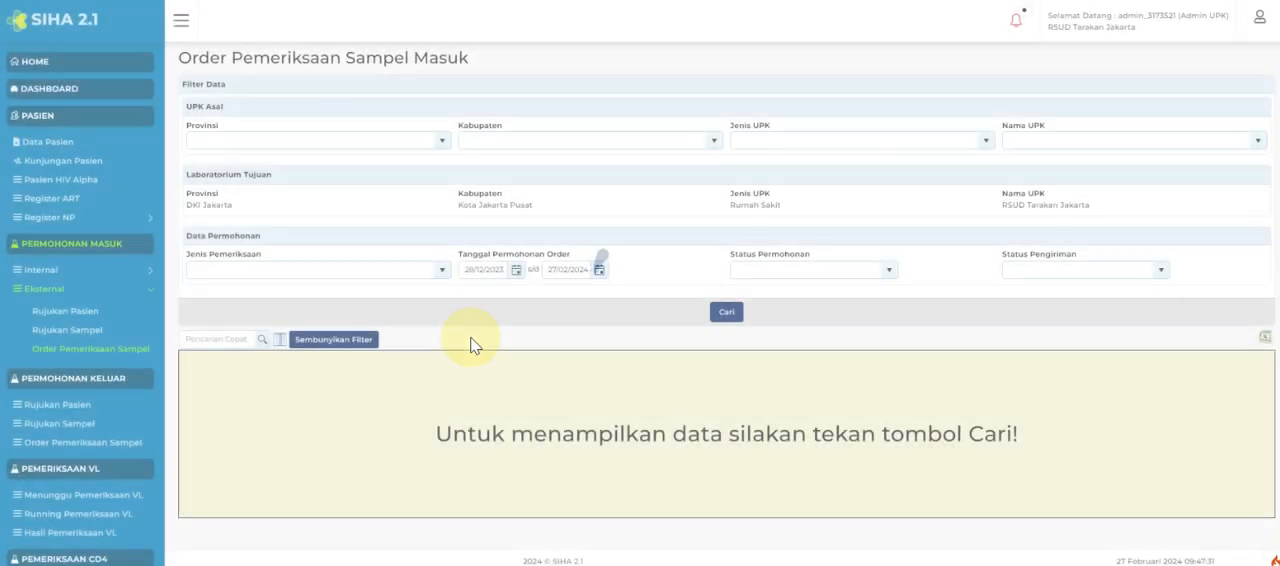
{"action": "left_click", "coordinate": [723, 316]}
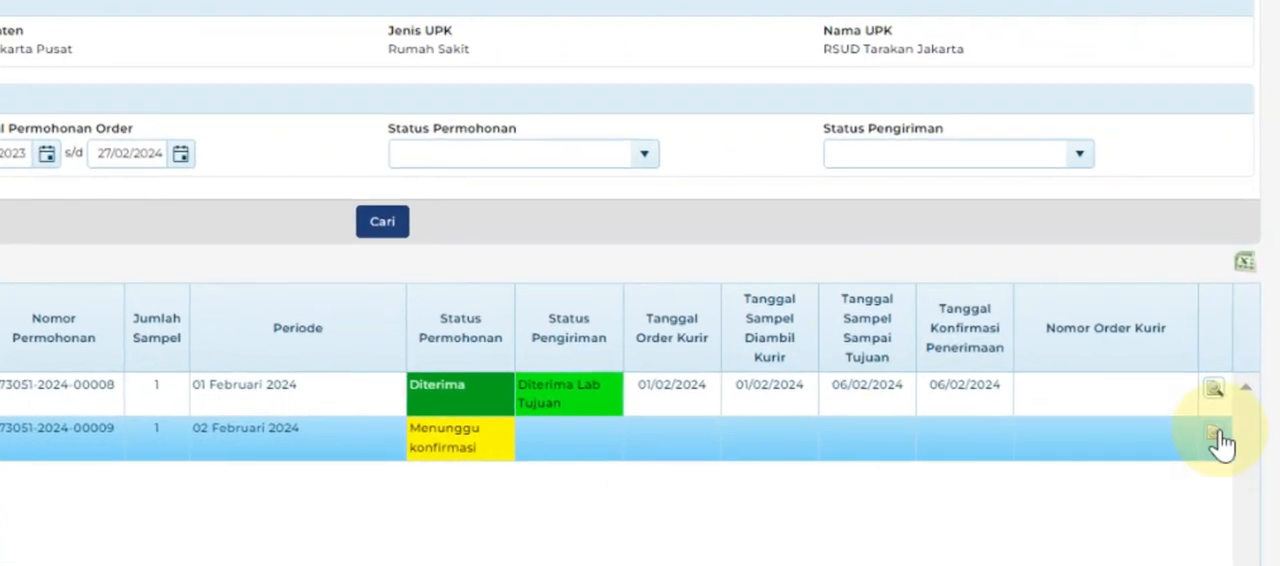
{"action": "left_click", "coordinate": [1216, 438]}
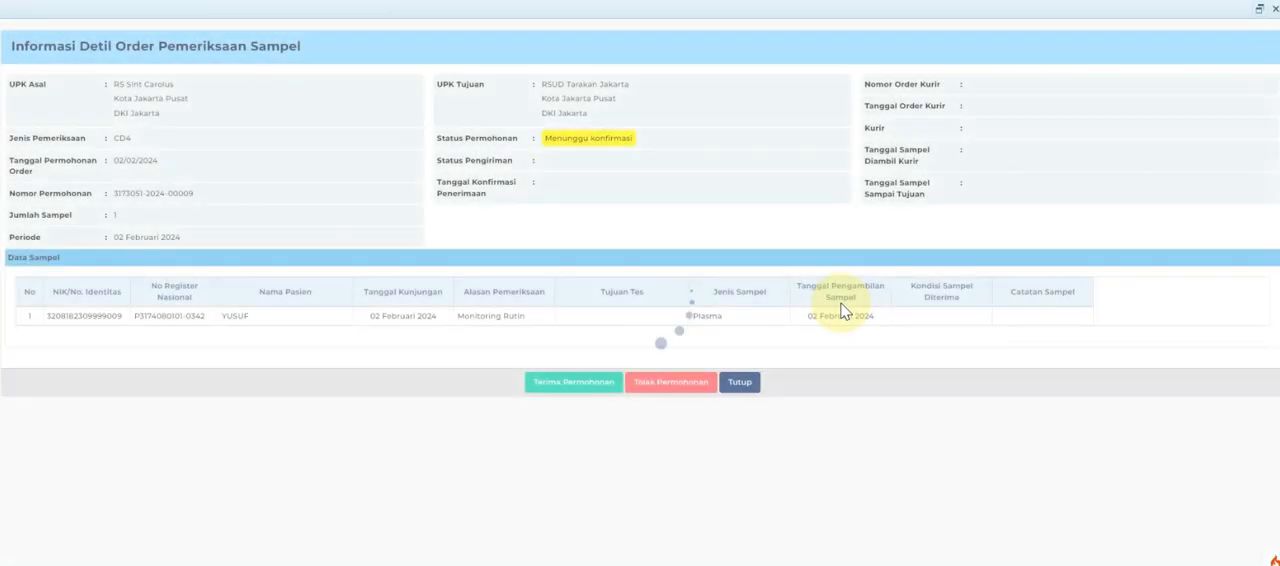
{"action": "left_click", "coordinate": [580, 386]}
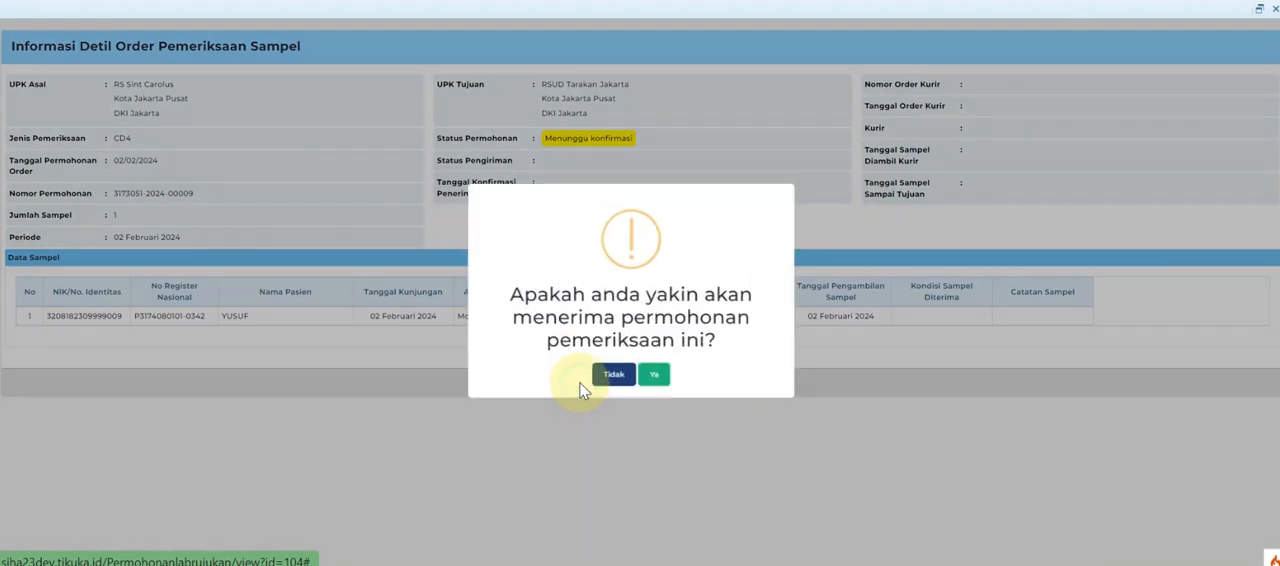
{"action": "left_click", "coordinate": [652, 374]}
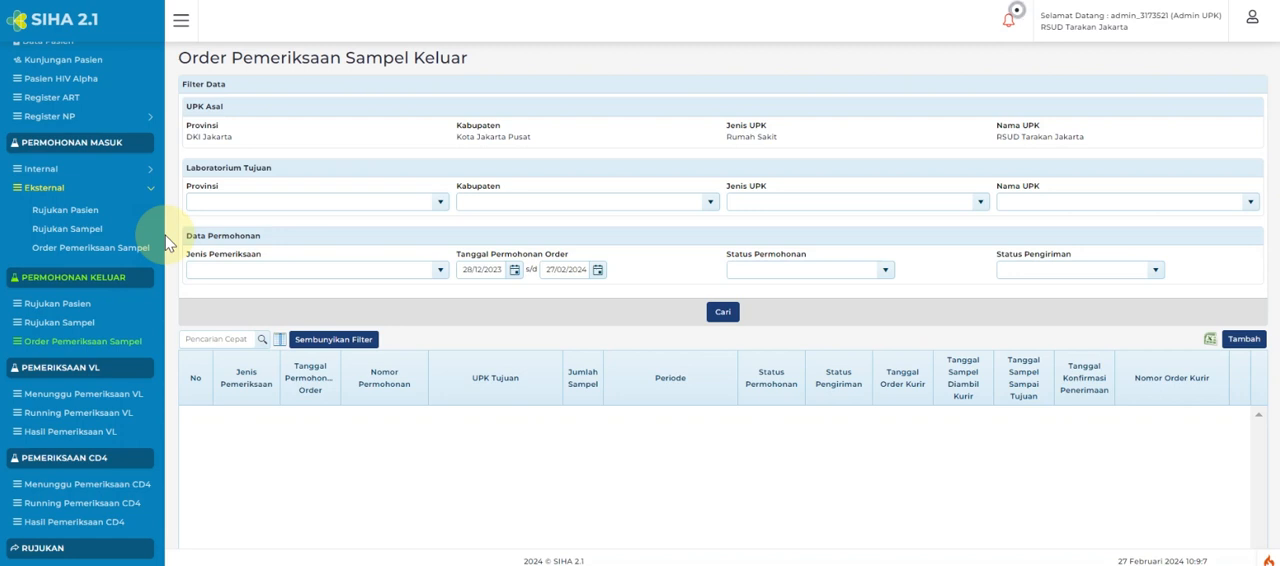
List the incoming external sample examination orders again and open the details of the 02 Februari 2024 order collected by the courier.
{"action": "left_click", "coordinate": [113, 259]}
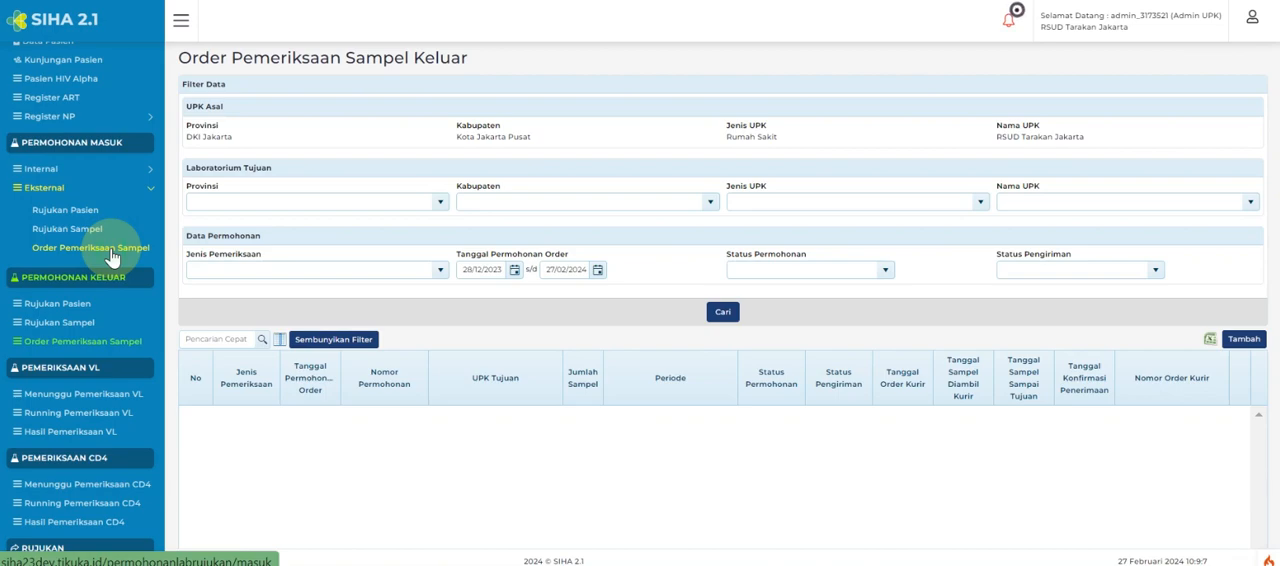
{"action": "left_click", "coordinate": [112, 258]}
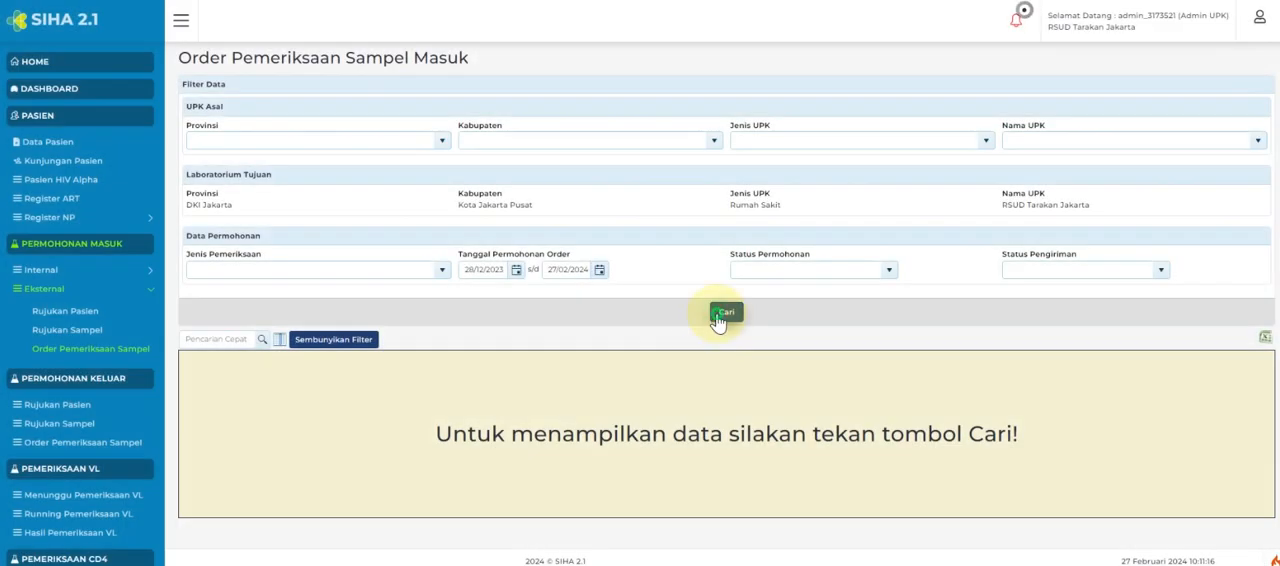
{"action": "left_click", "coordinate": [717, 316]}
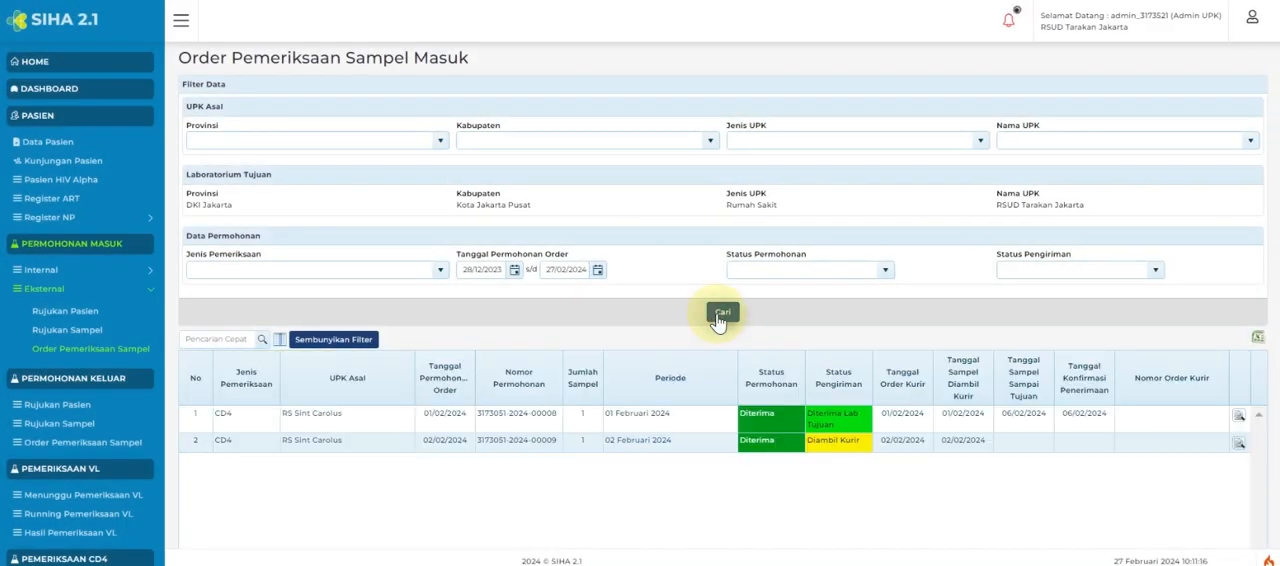
{"action": "left_click", "coordinate": [836, 449]}
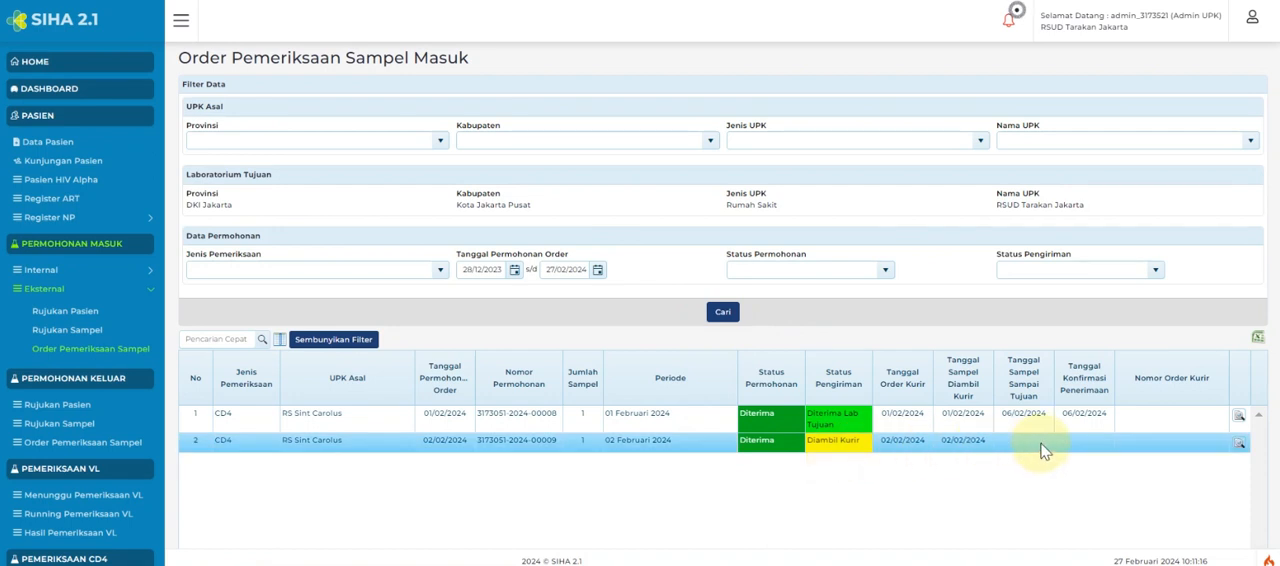
{"action": "left_click", "coordinate": [1239, 444]}
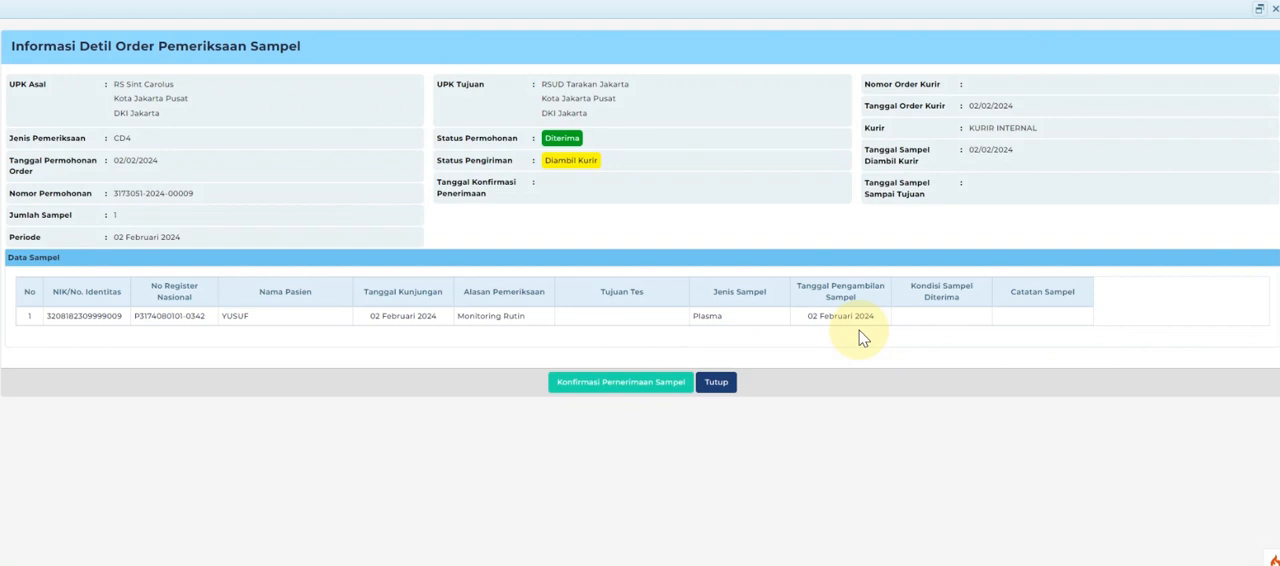
Confirm receipt of the order's sample with the confirmation date 03/02/2024 and save it.
{"action": "left_click", "coordinate": [615, 389]}
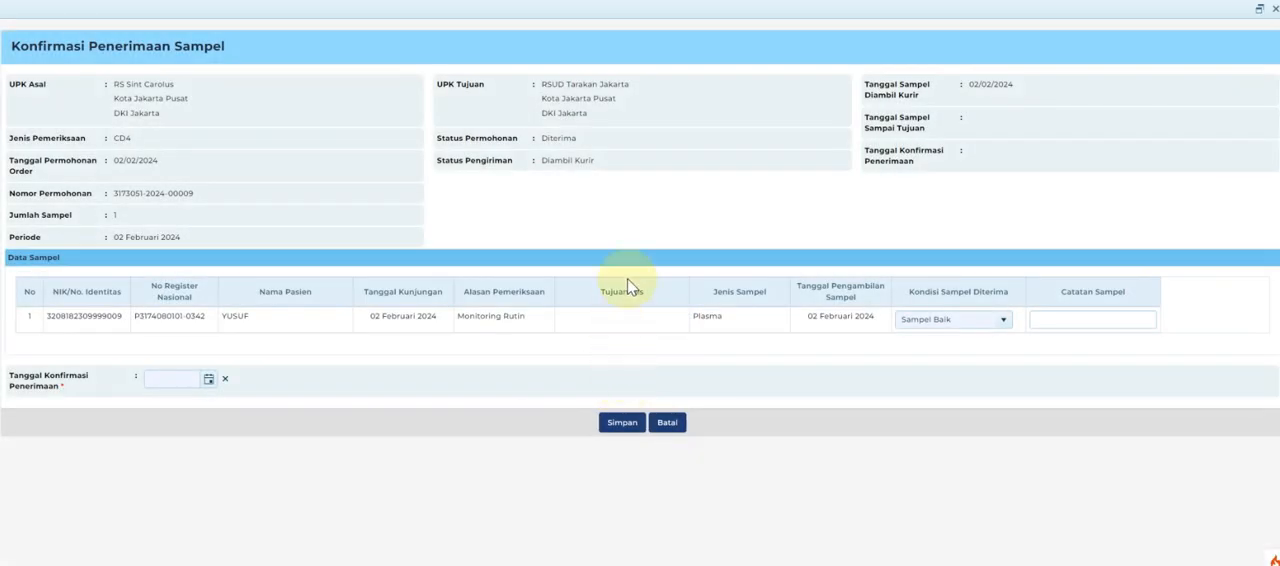
{"action": "left_click", "coordinate": [207, 382]}
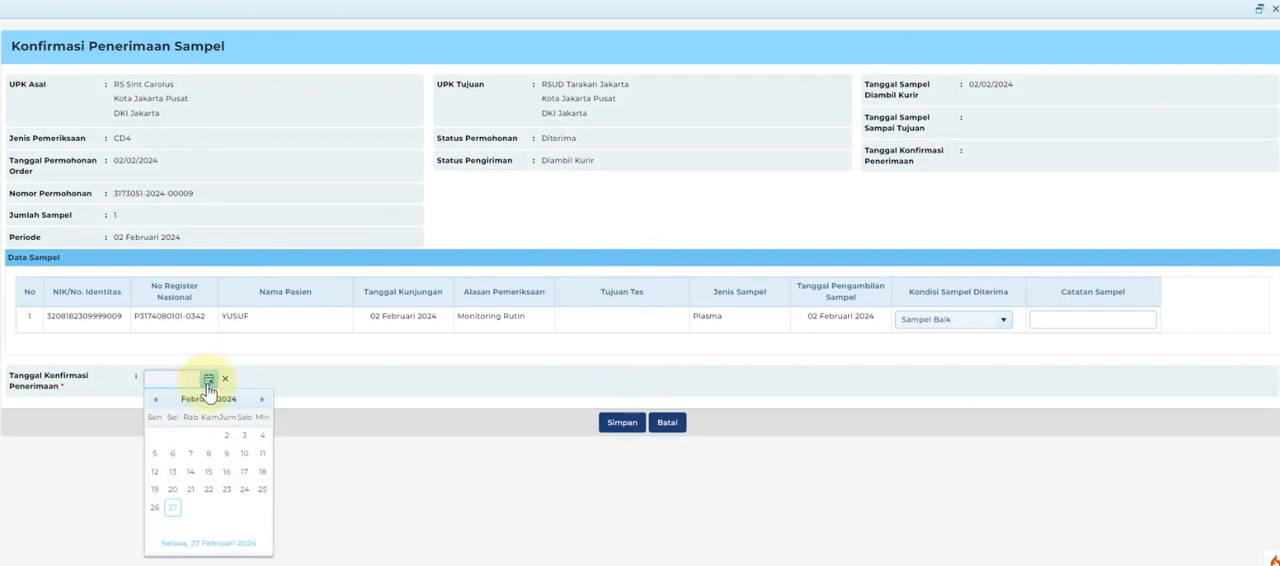
{"action": "left_click", "coordinate": [245, 440]}
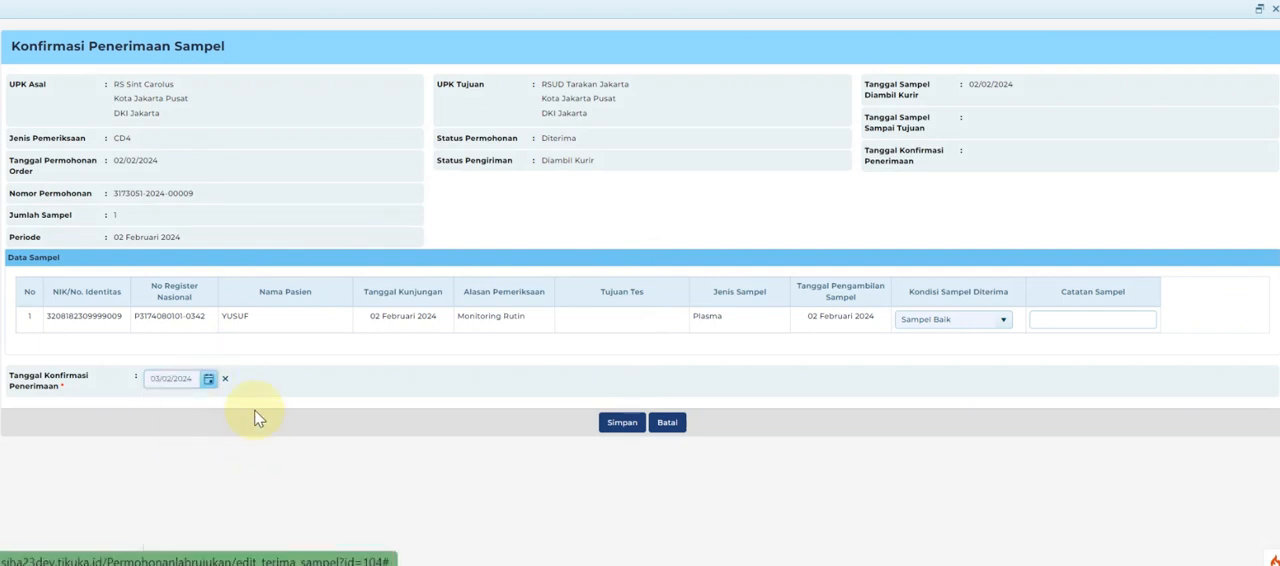
{"action": "left_click", "coordinate": [620, 428]}
{"action": "left_click", "coordinate": [661, 362]}
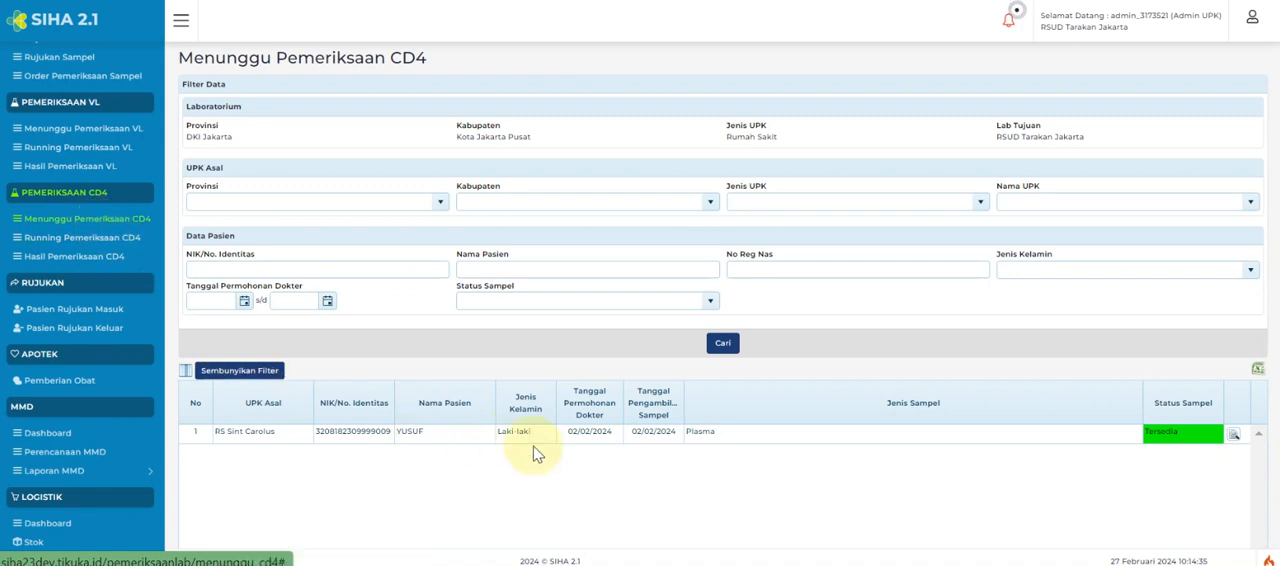
Add a new CD4 running examination and set its examination date to 03/02/2024.
{"action": "left_click", "coordinate": [762, 440]}
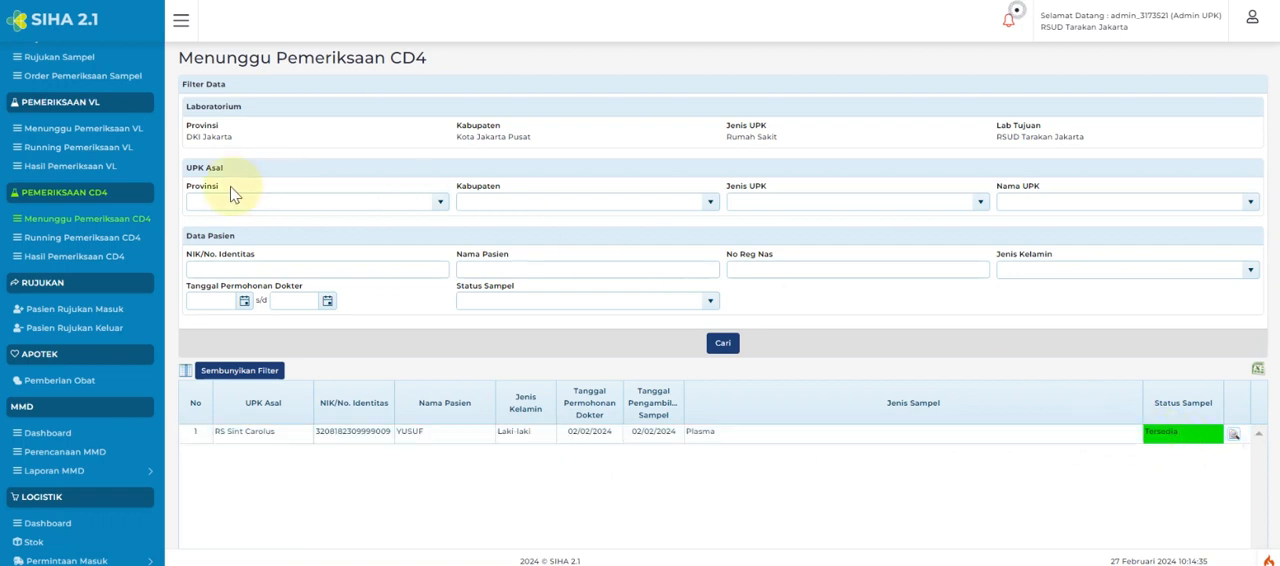
{"action": "left_click", "coordinate": [88, 243]}
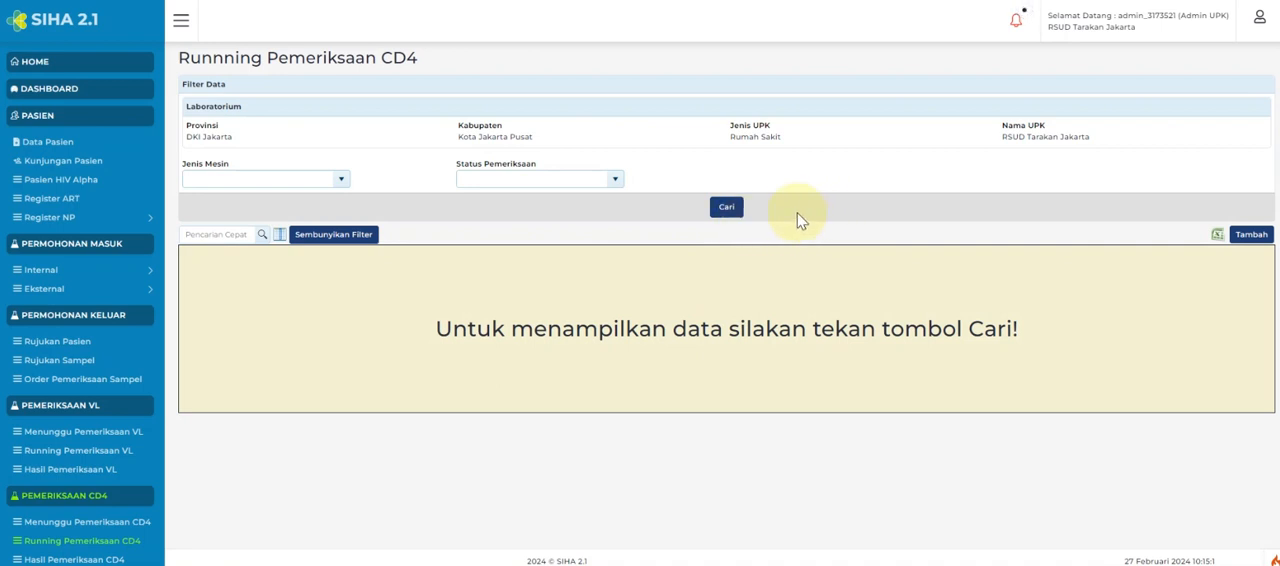
{"action": "left_click", "coordinate": [1262, 236]}
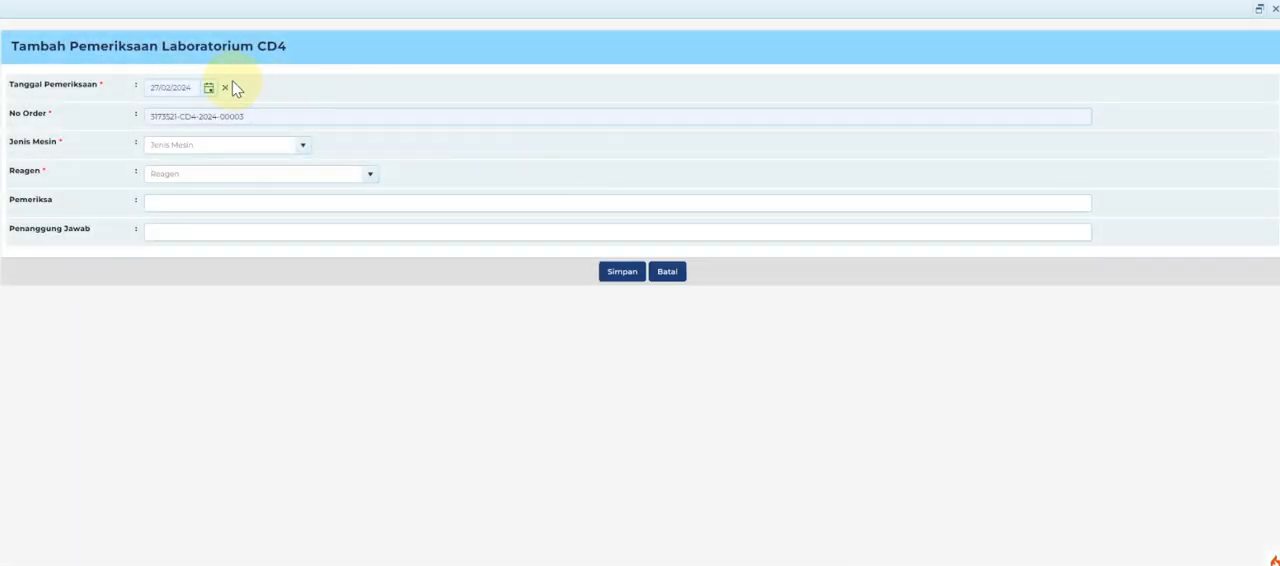
{"action": "left_click", "coordinate": [206, 89]}
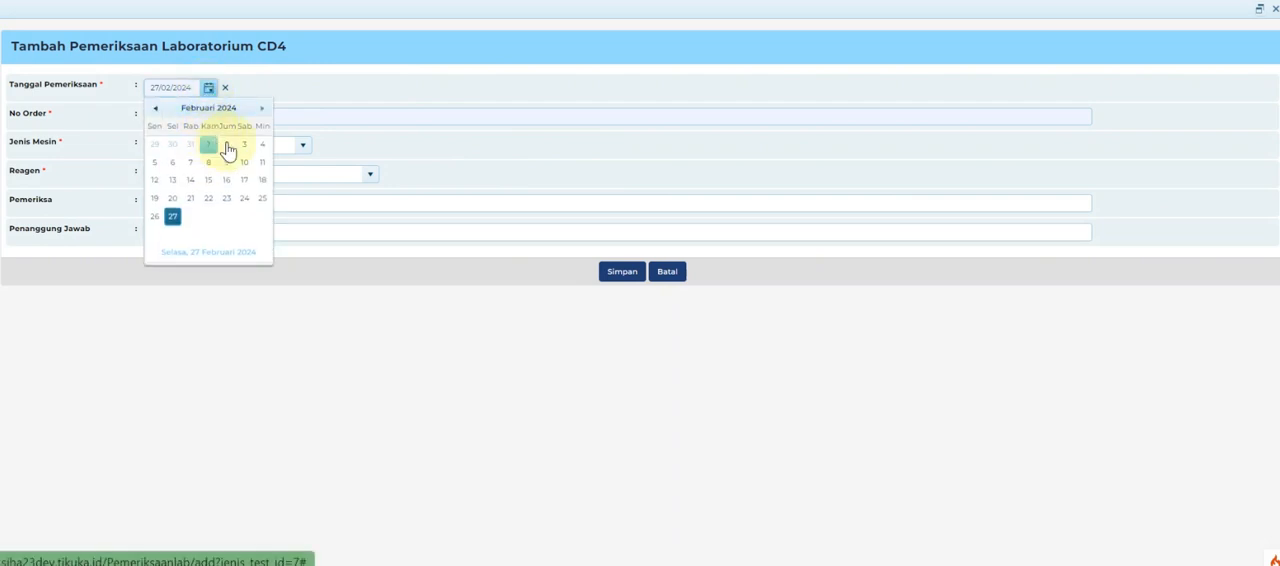
{"action": "left_click", "coordinate": [246, 148]}
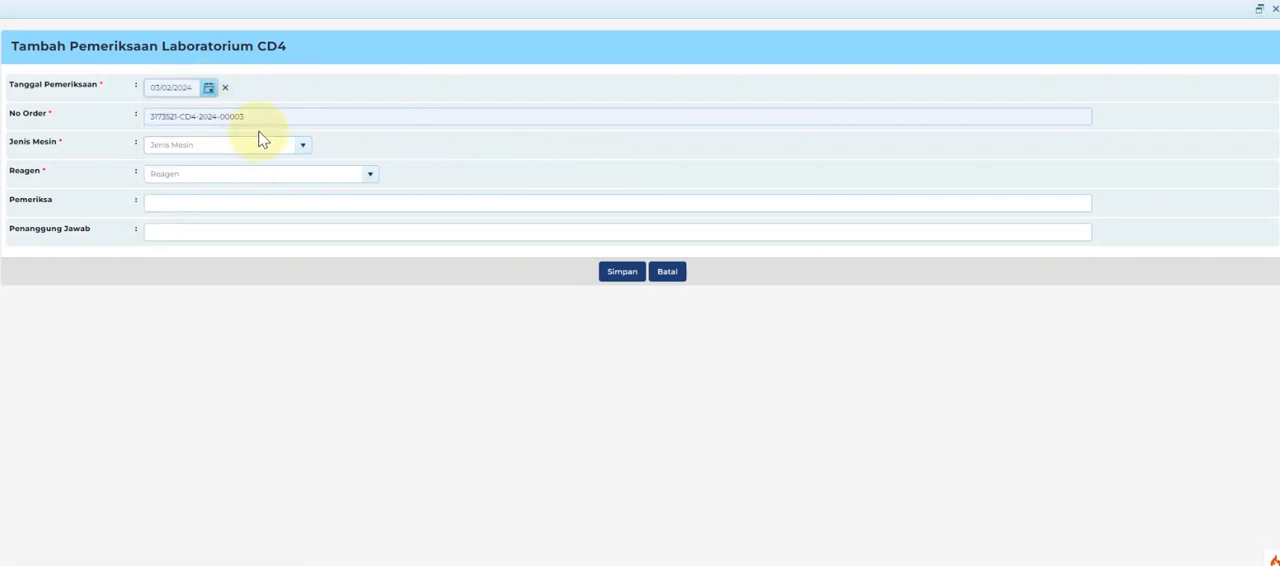
Set the examination's machine type to CD4 PRIMA and its reagent to Pima Catridge CD4 (100 tes).
{"action": "left_click", "coordinate": [300, 147]}
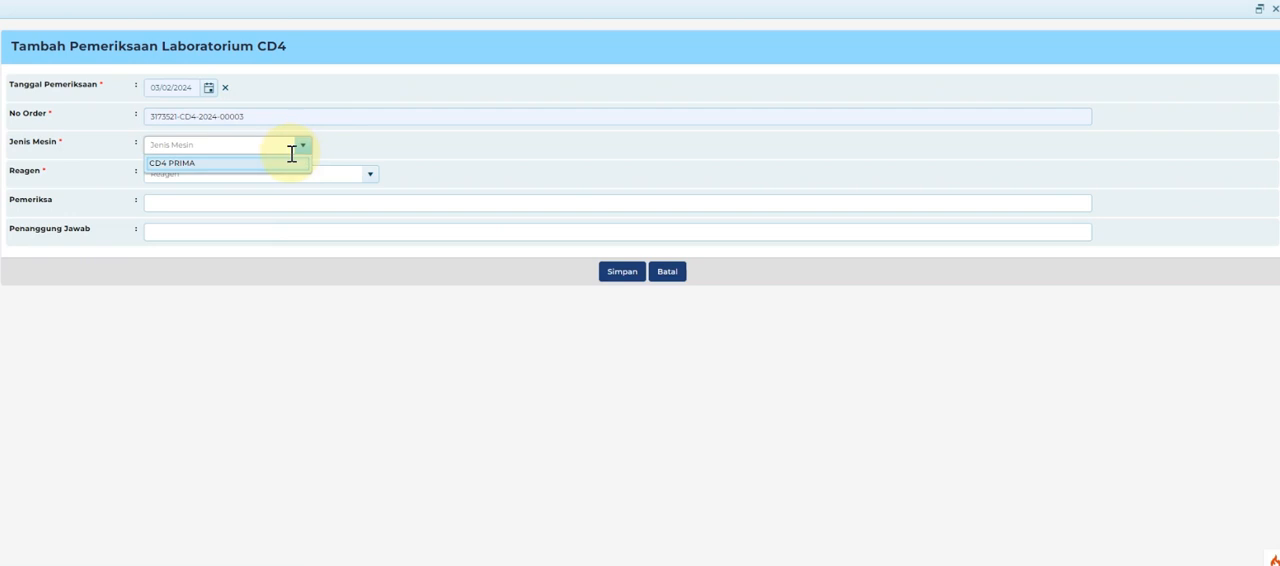
{"action": "left_click", "coordinate": [286, 163]}
{"action": "left_click", "coordinate": [370, 176]}
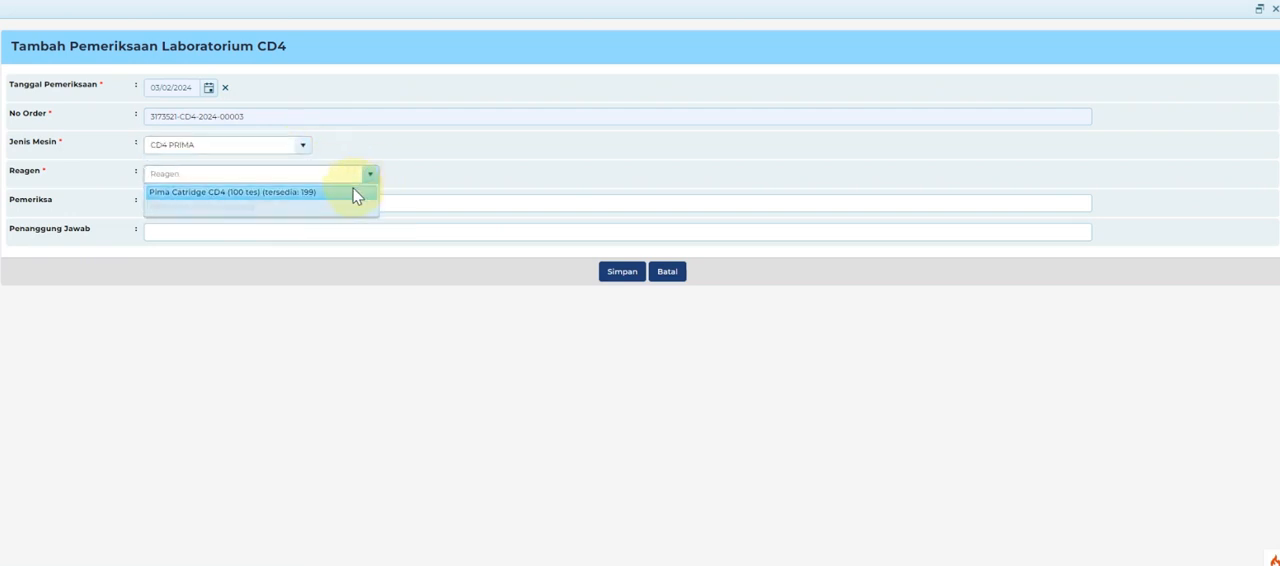
{"action": "left_click", "coordinate": [355, 195]}
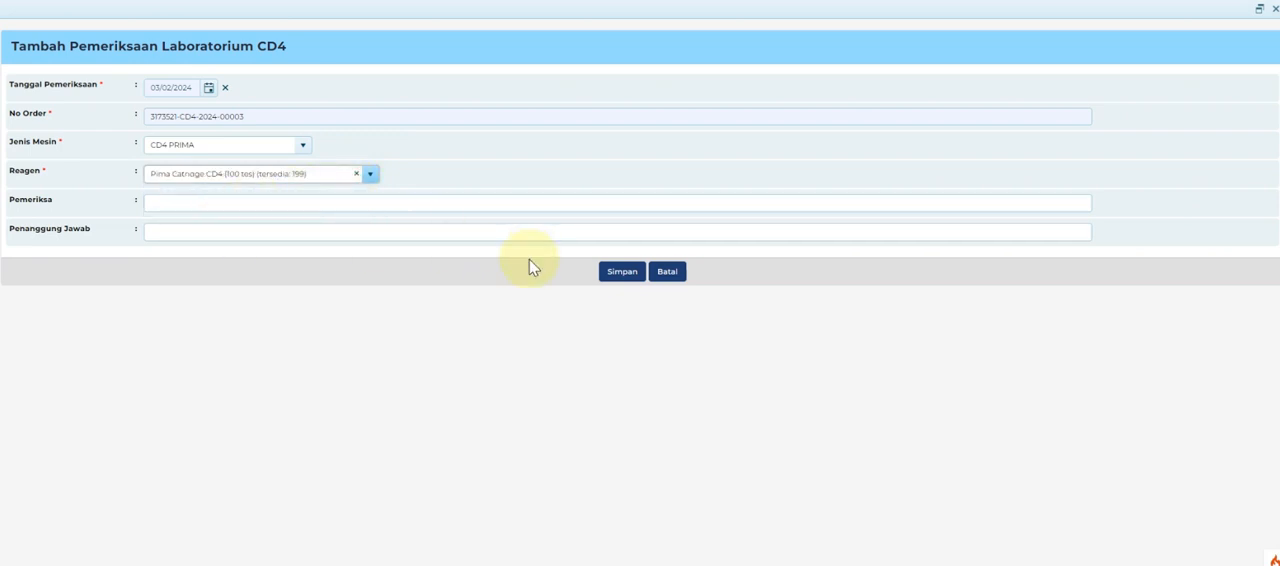
Fill in the names of the examiner and the person in charge, and save the new CD4 examination.
{"action": "left_click", "coordinate": [403, 206]}
{"action": "left_click", "coordinate": [343, 283]}
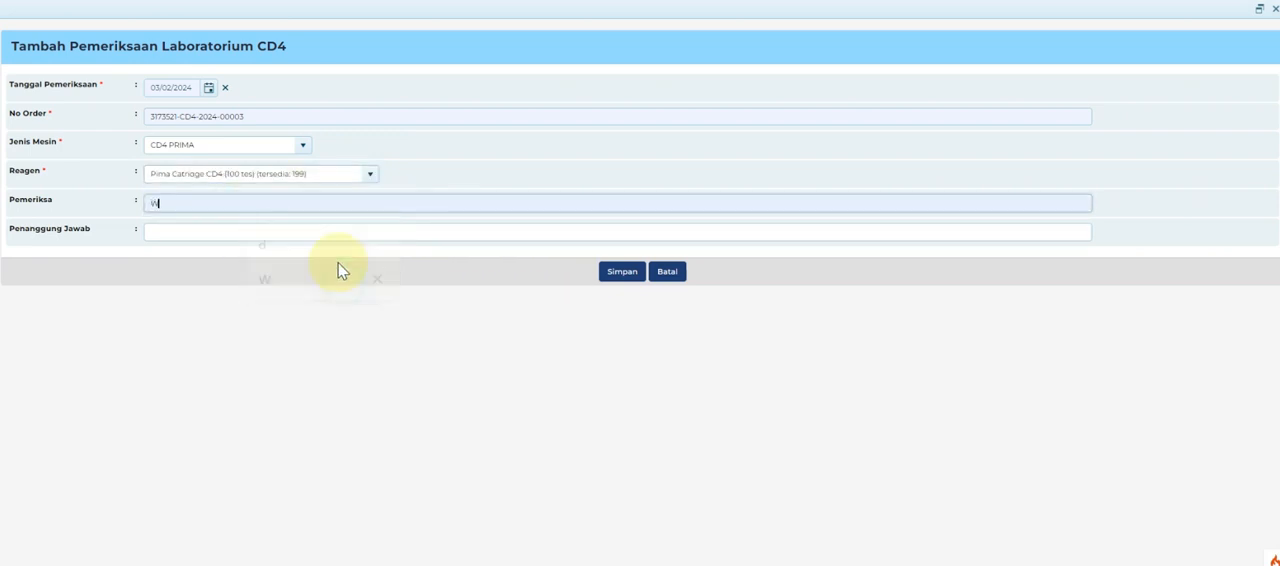
{"action": "left_click", "coordinate": [342, 232]}
{"action": "left_click", "coordinate": [333, 343]}
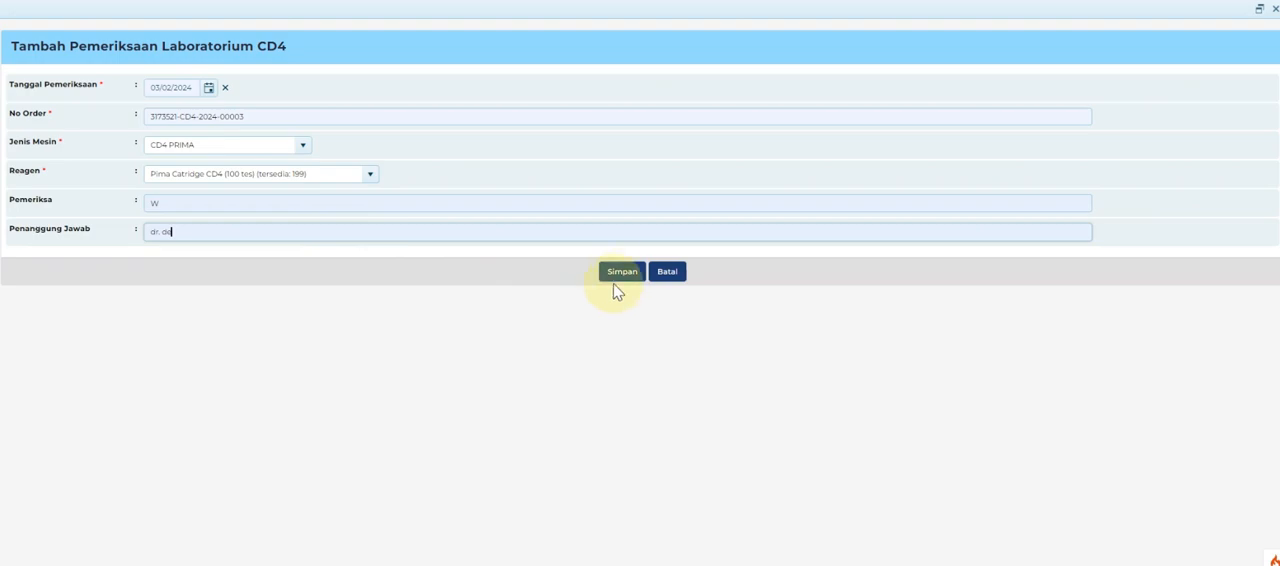
{"action": "left_click", "coordinate": [622, 274]}
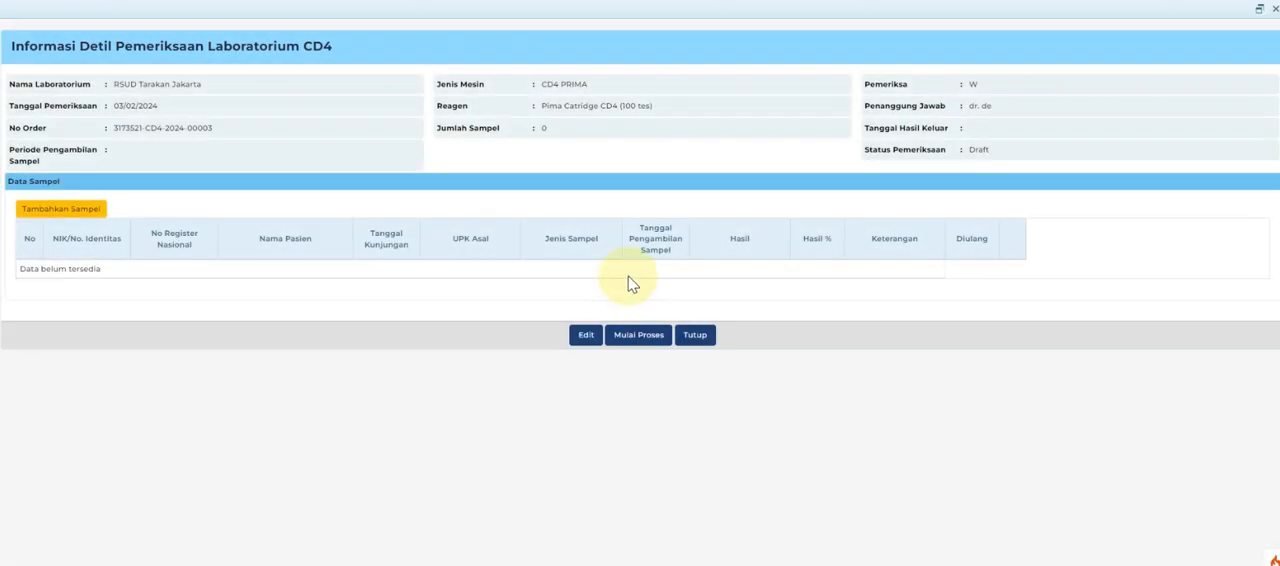
Add the available plasma sample from RS Sint Carolus to the CD4 examination.
{"action": "left_click", "coordinate": [62, 212]}
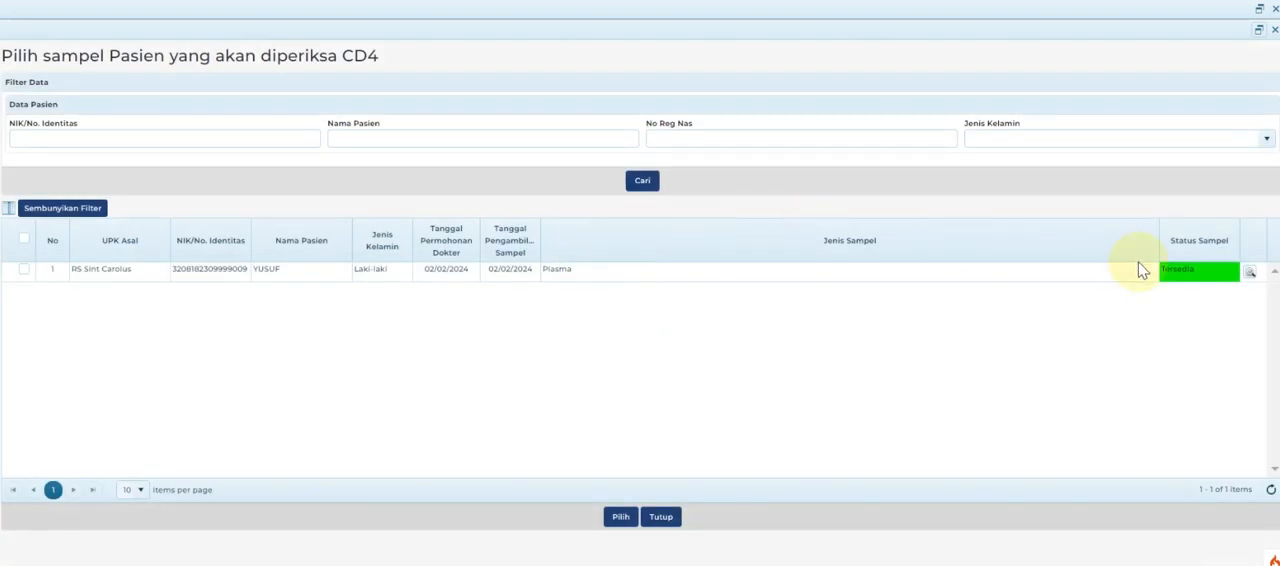
{"action": "left_click", "coordinate": [1150, 270]}
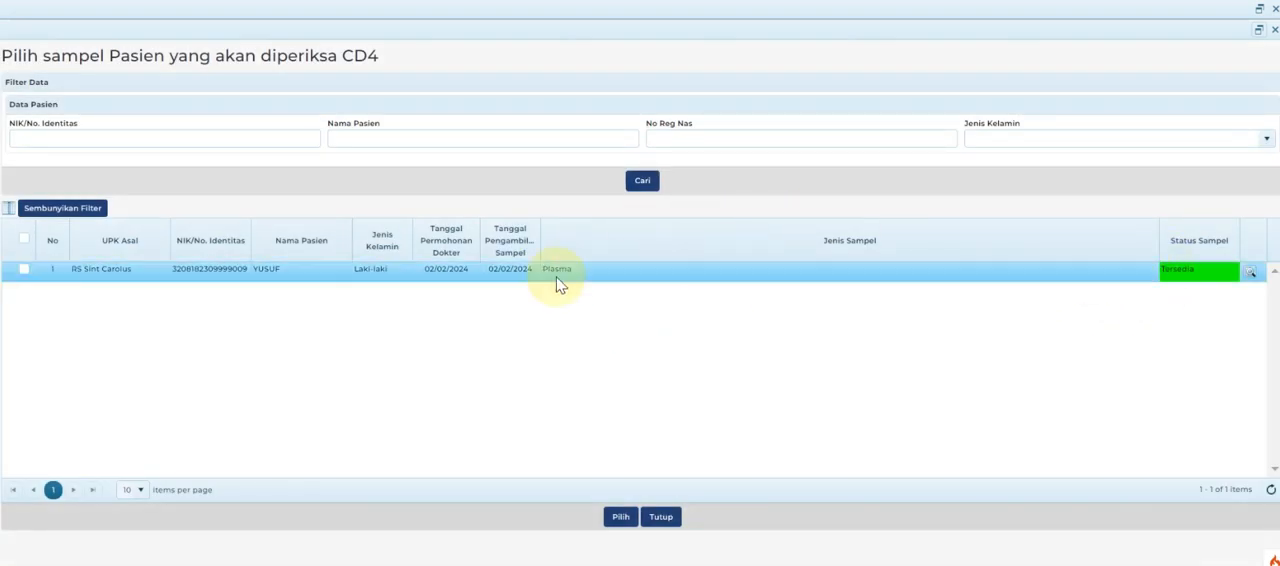
{"action": "left_click", "coordinate": [24, 270]}
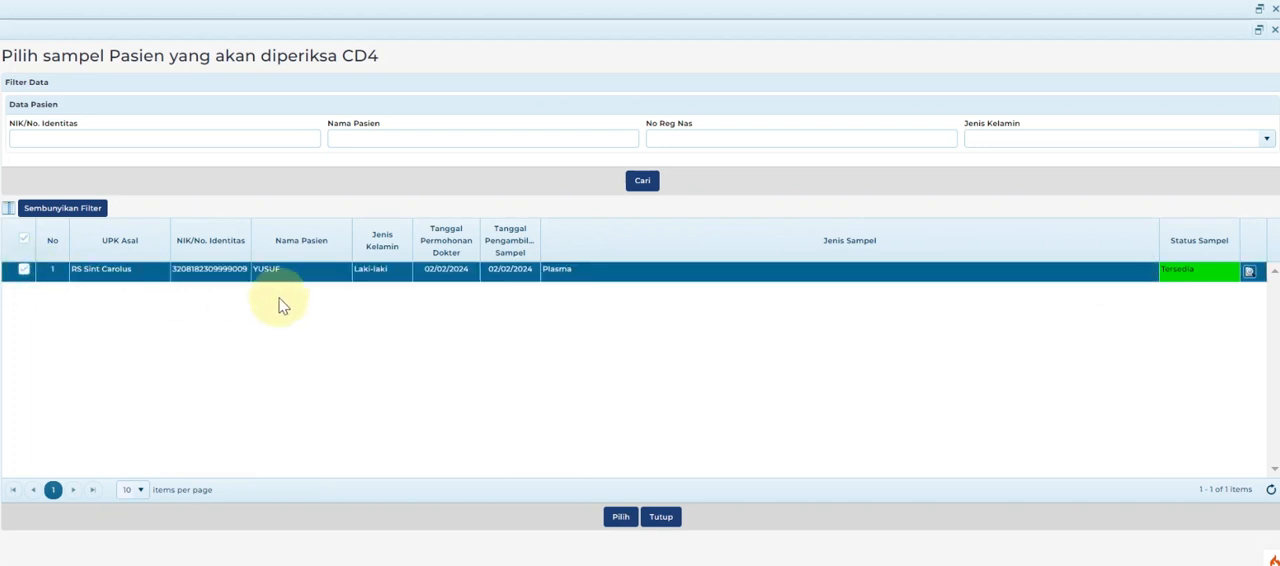
{"action": "left_click", "coordinate": [616, 524]}
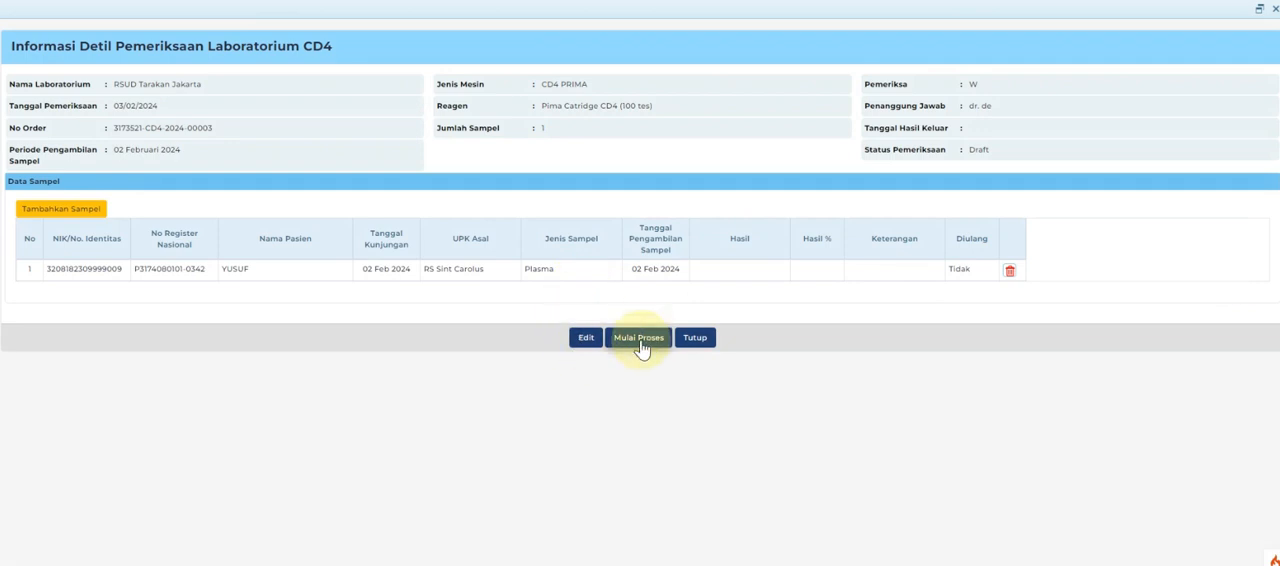
Start the examination process with confirmation and open the result entry form for its sample.
{"action": "left_click", "coordinate": [639, 340]}
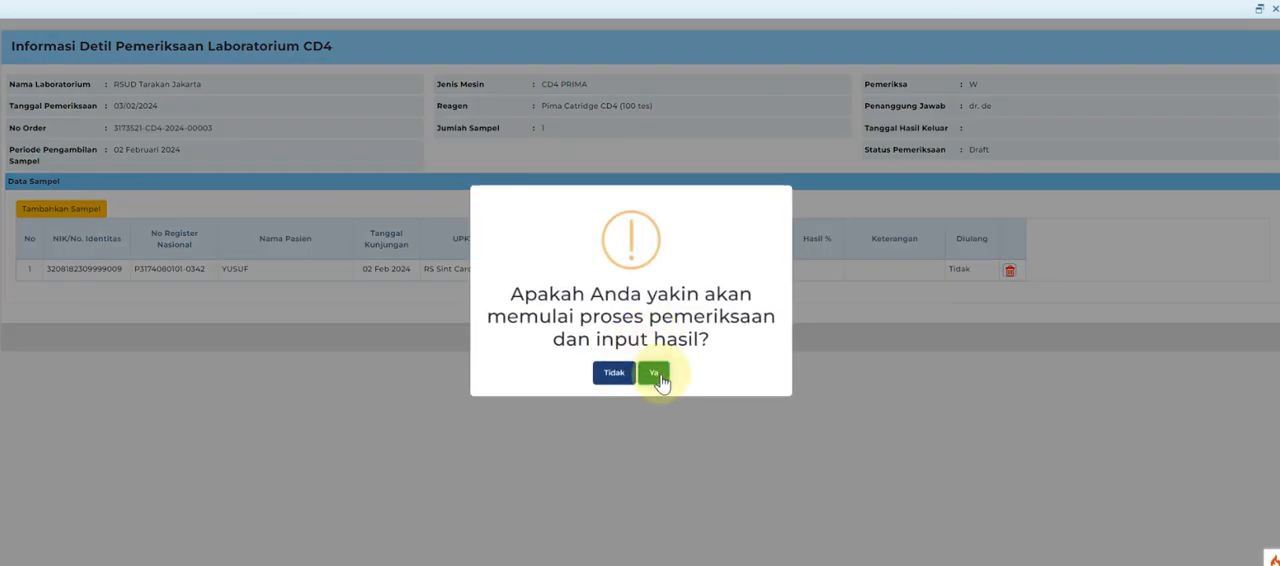
{"action": "left_click", "coordinate": [655, 375]}
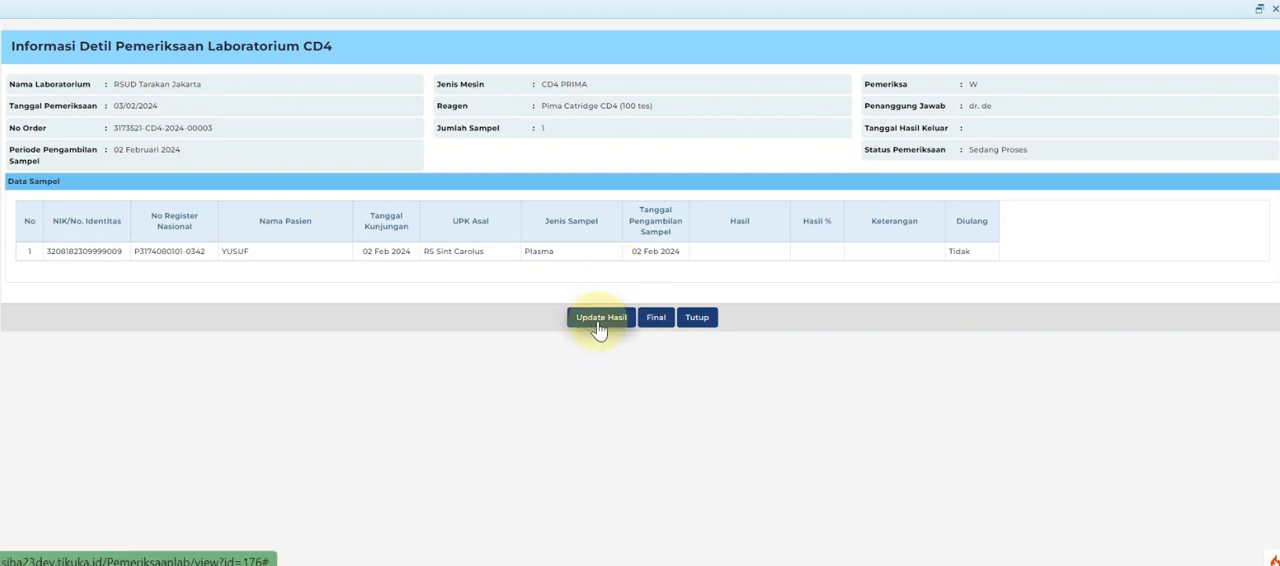
{"action": "left_click", "coordinate": [598, 327]}
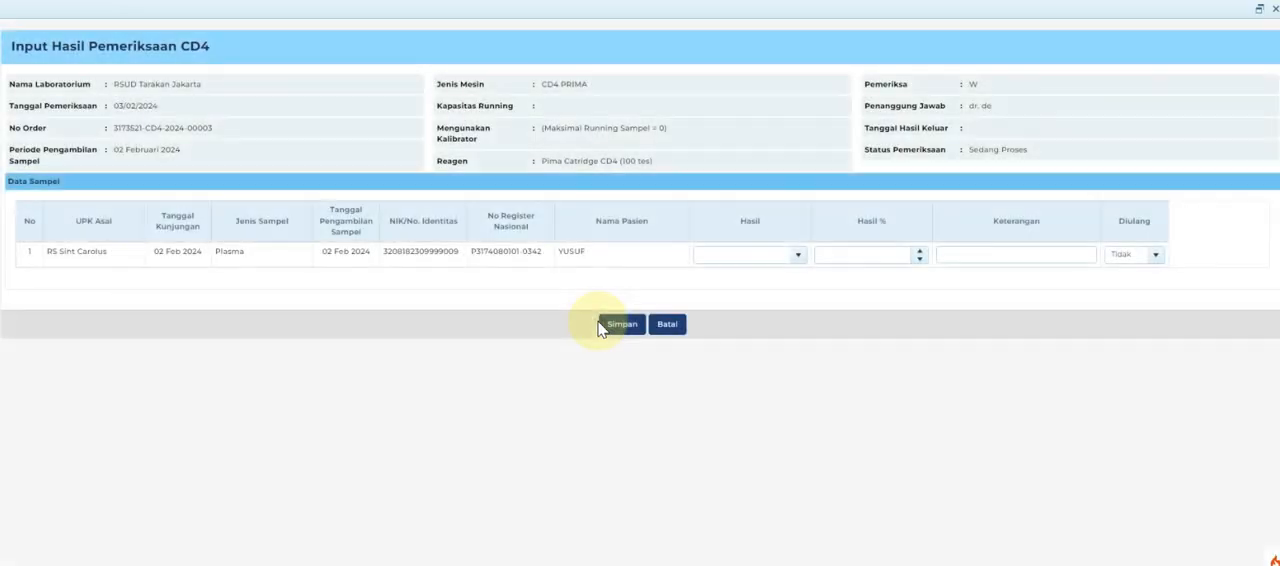
Set the plasma sample's result to Input Angka with the value 600.
{"action": "left_click", "coordinate": [799, 257]}
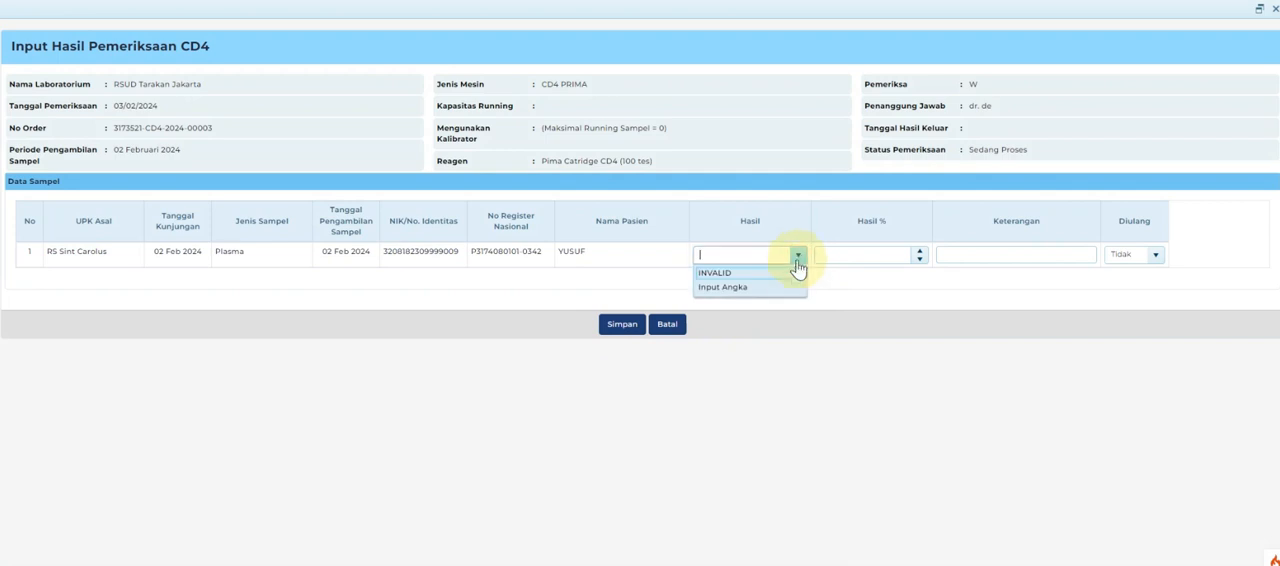
{"action": "left_click", "coordinate": [786, 287]}
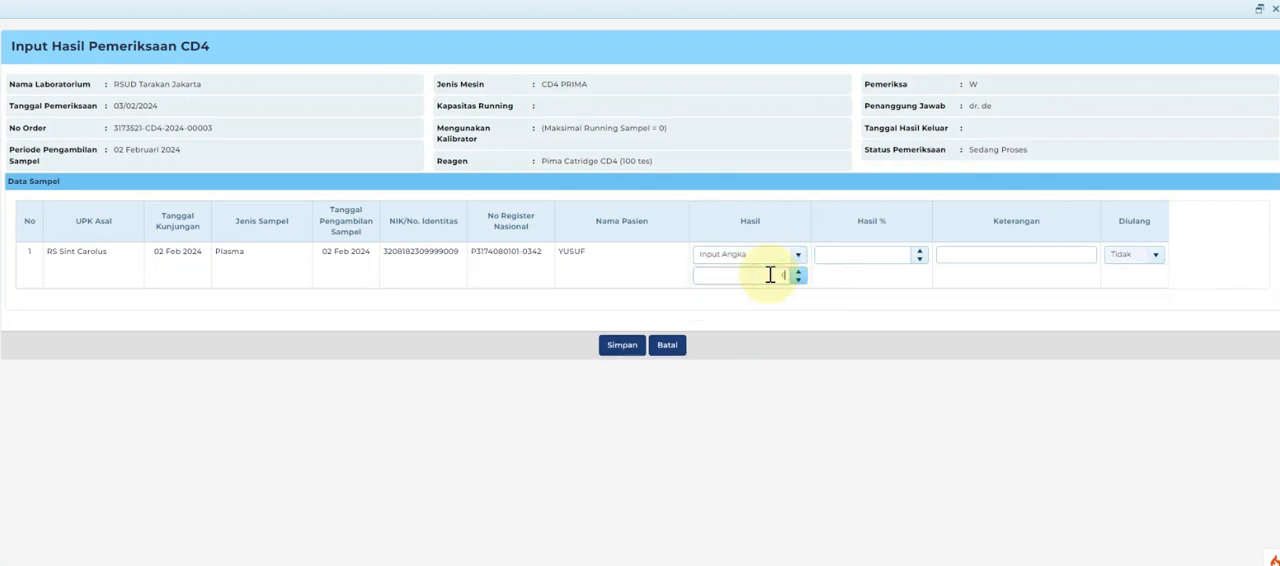
{"action": "left_click", "coordinate": [786, 404]}
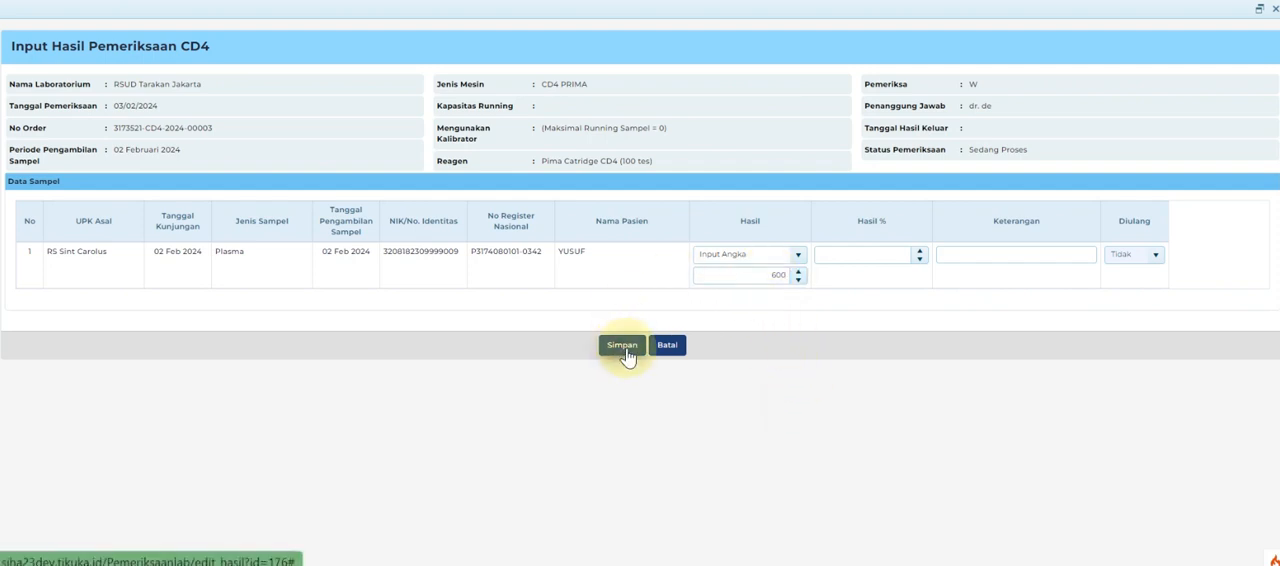
Try INVALID as the sample's result and show the choices for repeating the test.
{"action": "left_click", "coordinate": [798, 256]}
{"action": "left_click", "coordinate": [782, 270]}
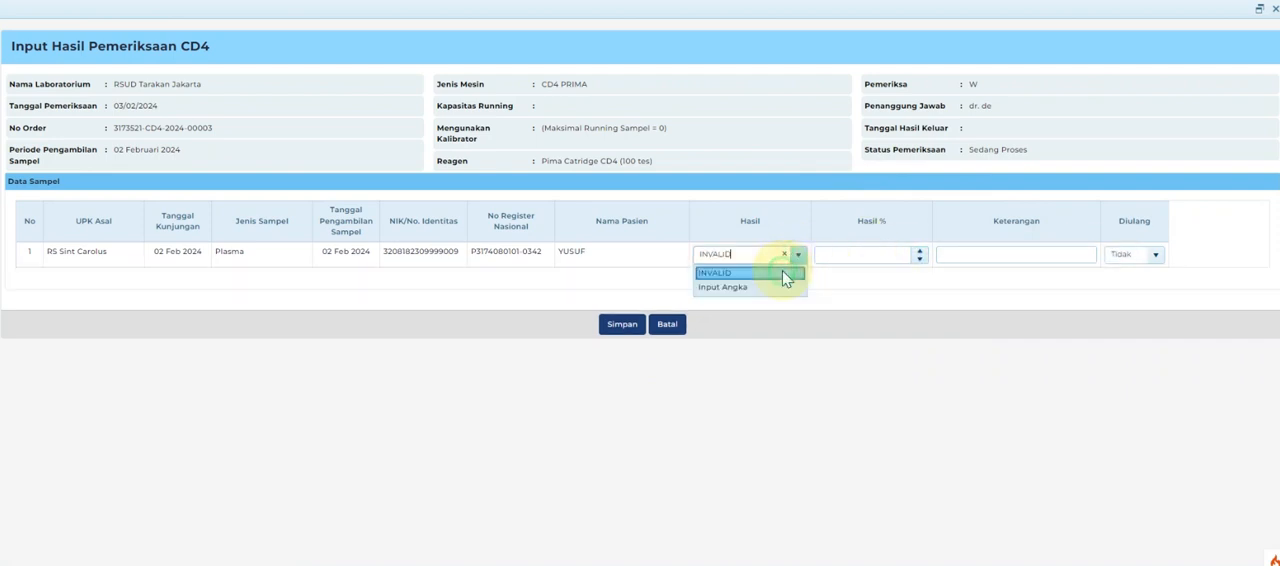
{"action": "left_click", "coordinate": [1156, 257]}
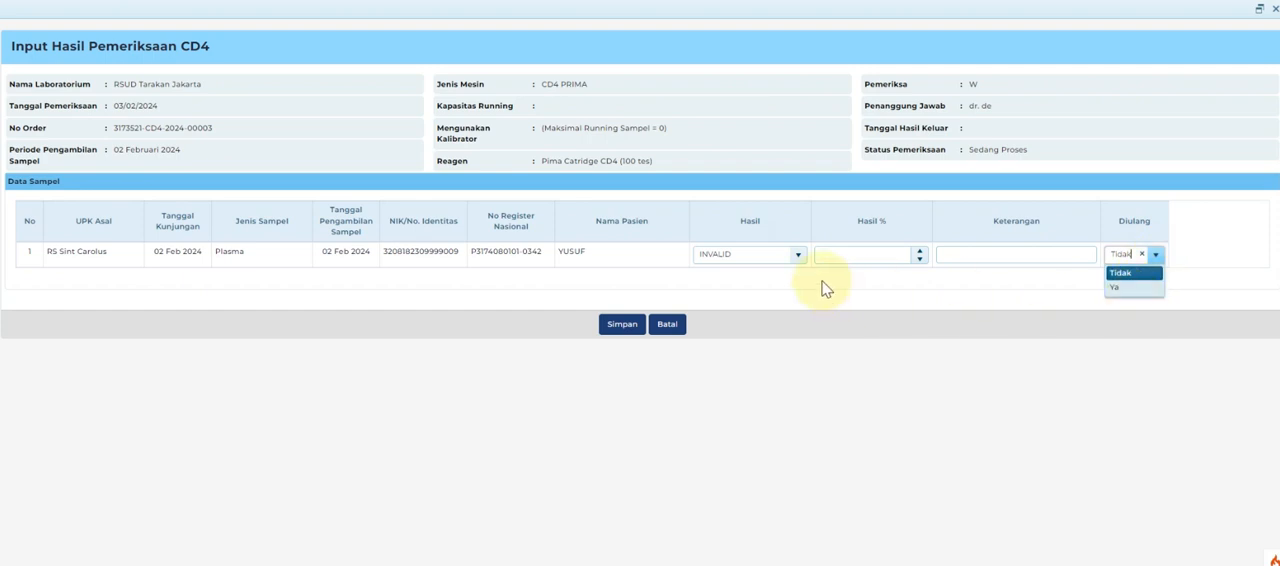
Switch the sample's result back to Input Angka, enter 600 and save the CD4 result.
{"action": "left_click", "coordinate": [798, 254]}
{"action": "left_click", "coordinate": [779, 290]}
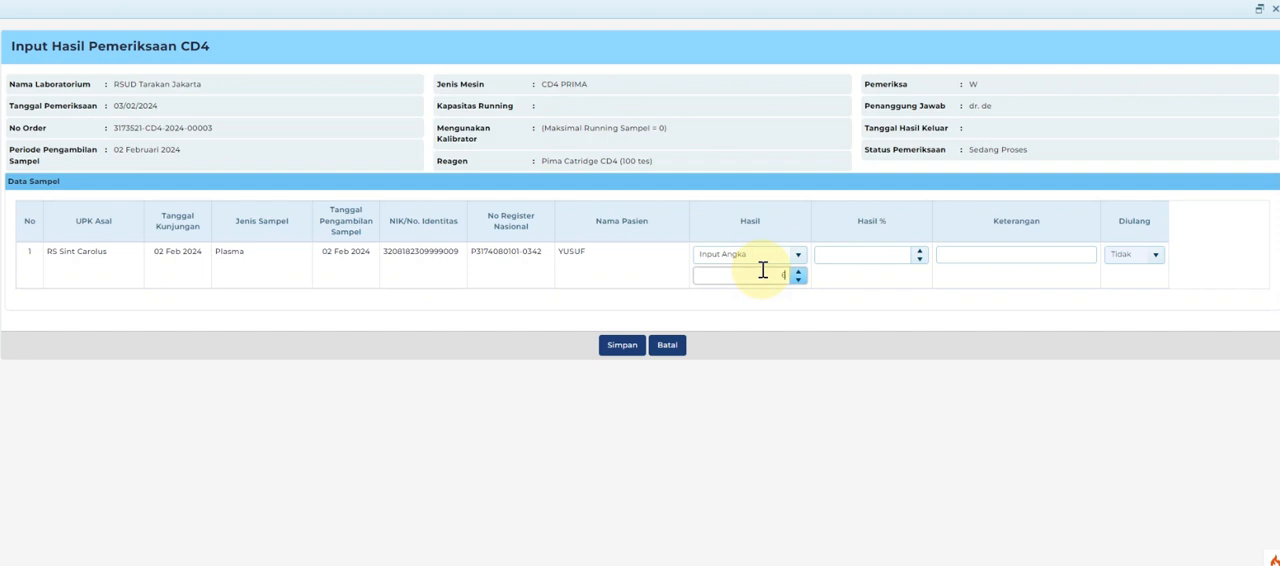
{"action": "left_click", "coordinate": [633, 346]}
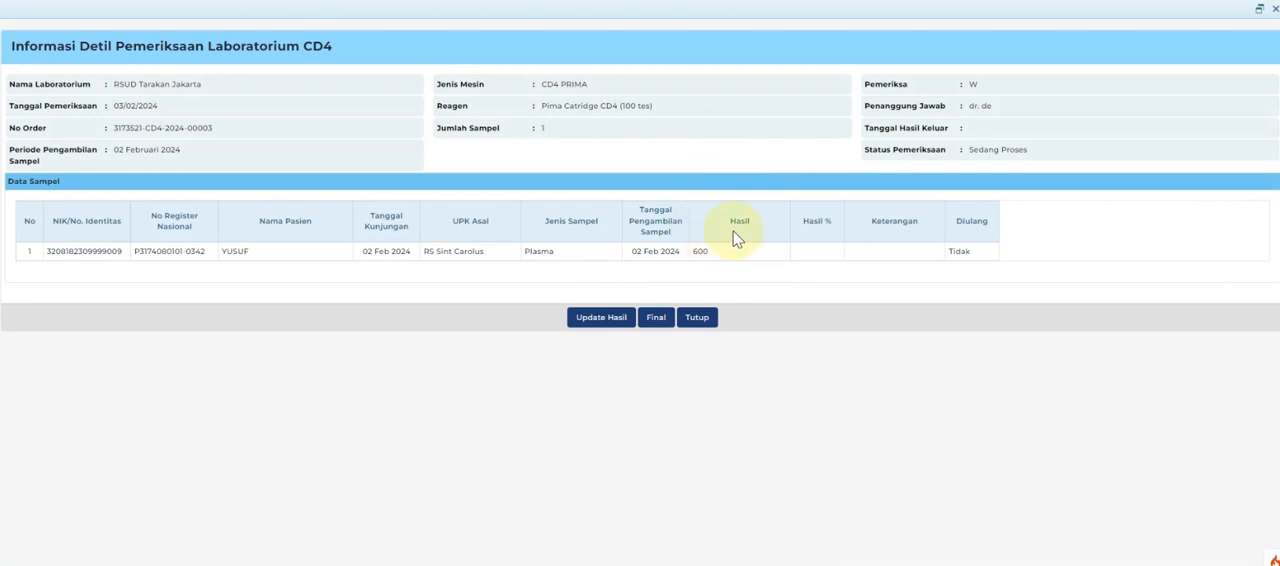
Finalise the CD4 examination with the result release date 03/02/2024 and confirm the finalisation.
{"action": "left_click", "coordinate": [652, 318]}
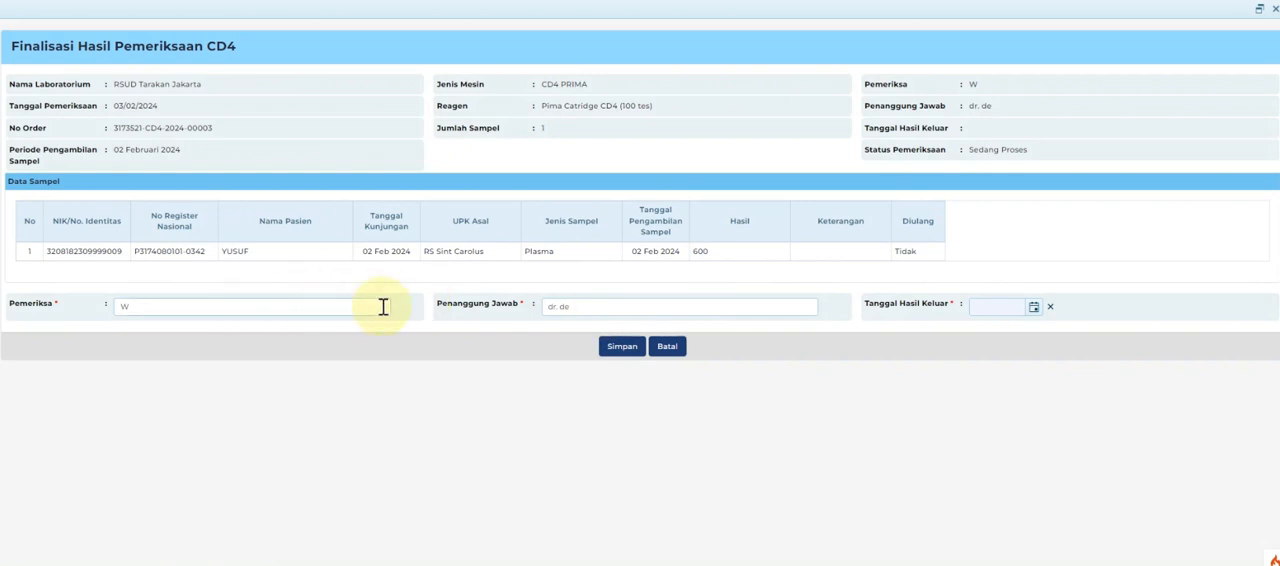
{"action": "left_click", "coordinate": [1034, 310]}
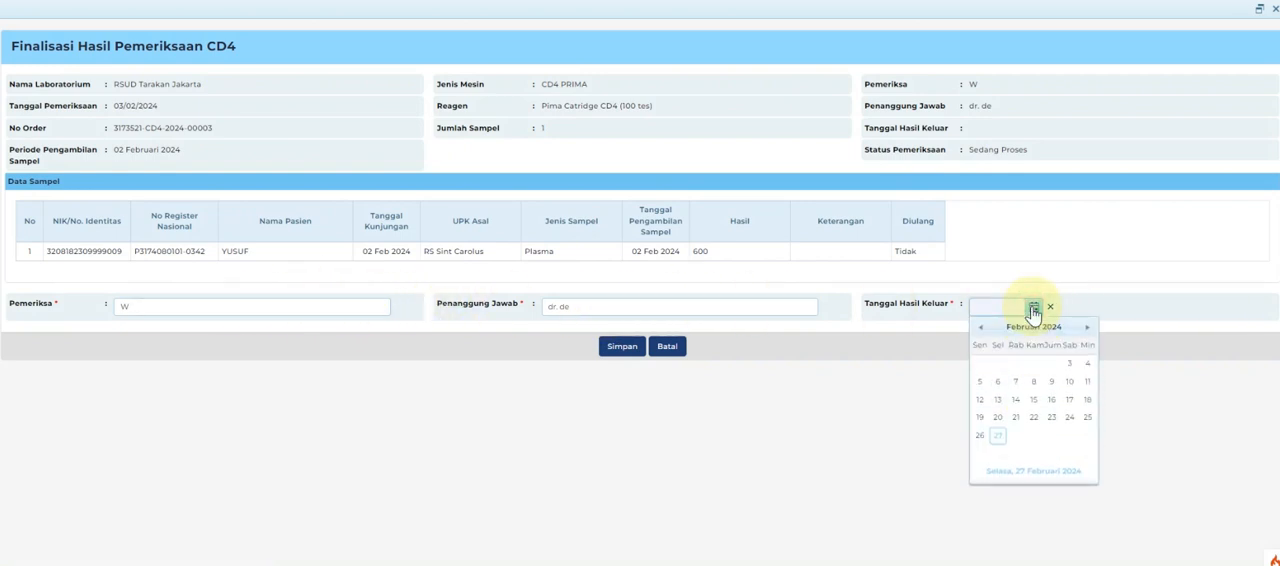
{"action": "left_click", "coordinate": [1067, 366]}
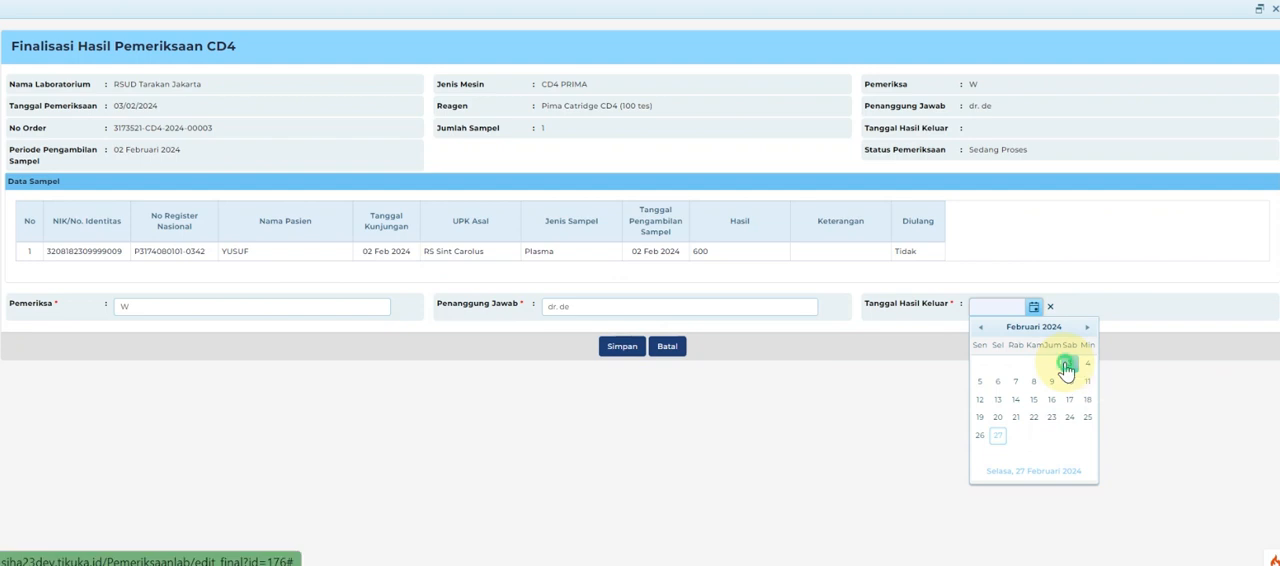
{"action": "left_click", "coordinate": [622, 350]}
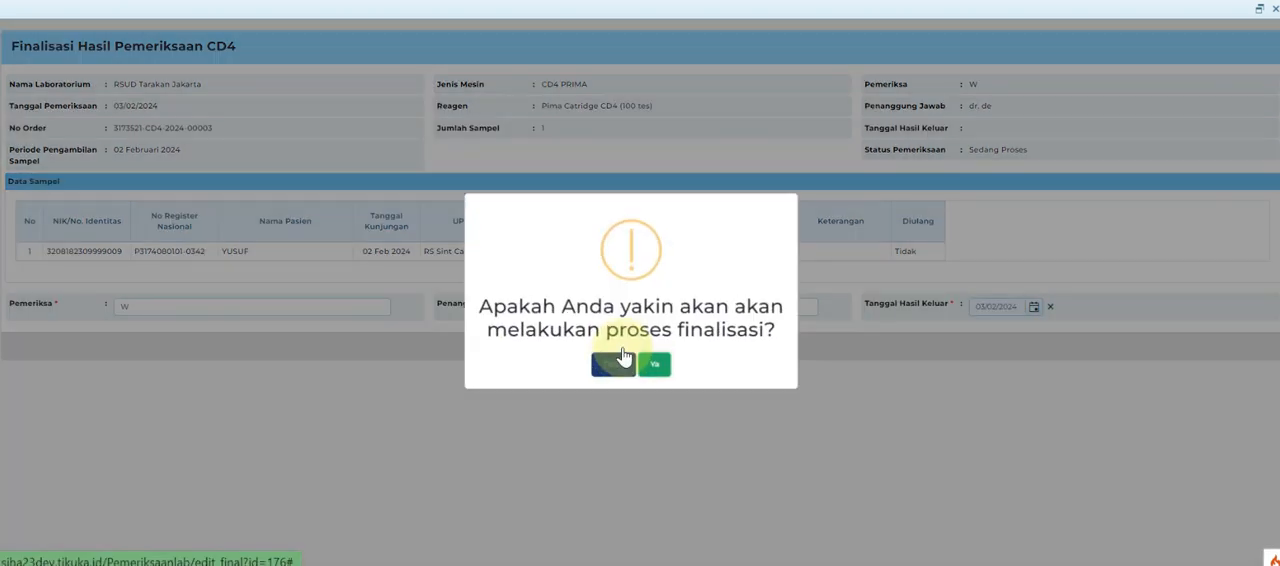
{"action": "left_click", "coordinate": [660, 363]}
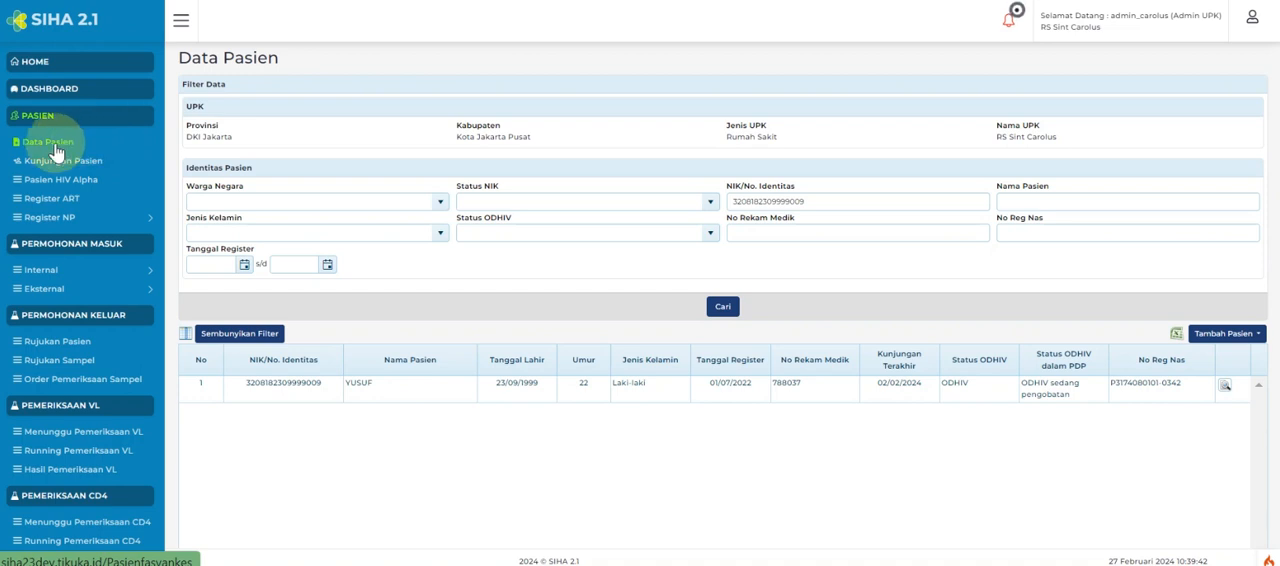
Examine the CD4 laboratory result in the patient's 02 Feb 2024 visit at RS Sint Carolus and close the visit details.
{"action": "left_click", "coordinate": [1224, 388]}
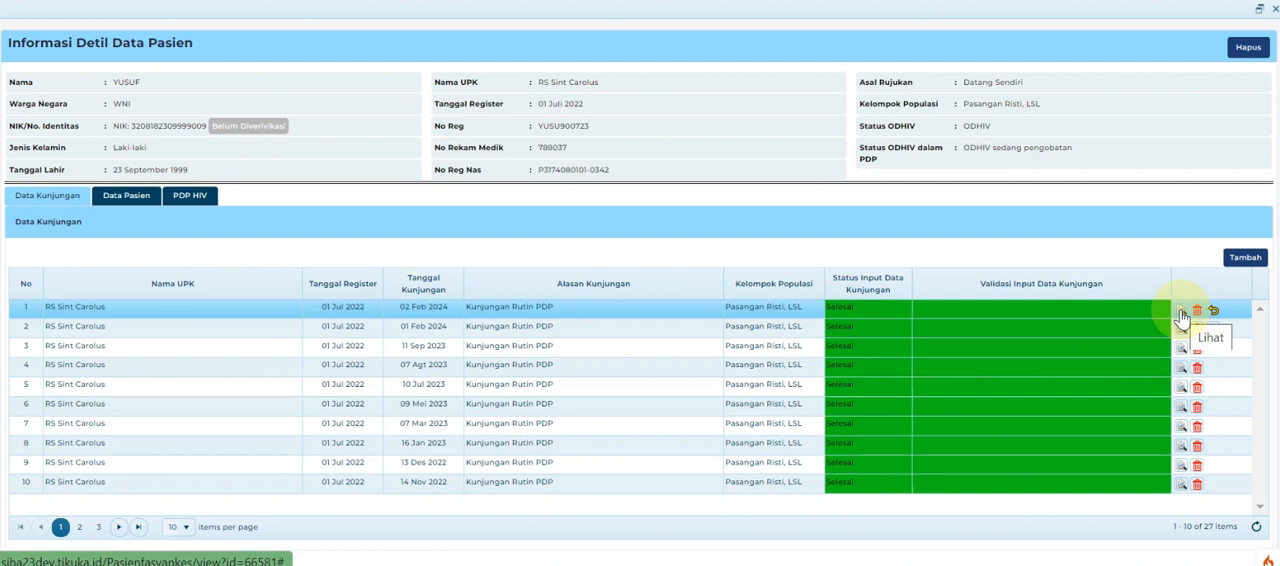
{"action": "left_click", "coordinate": [1180, 312]}
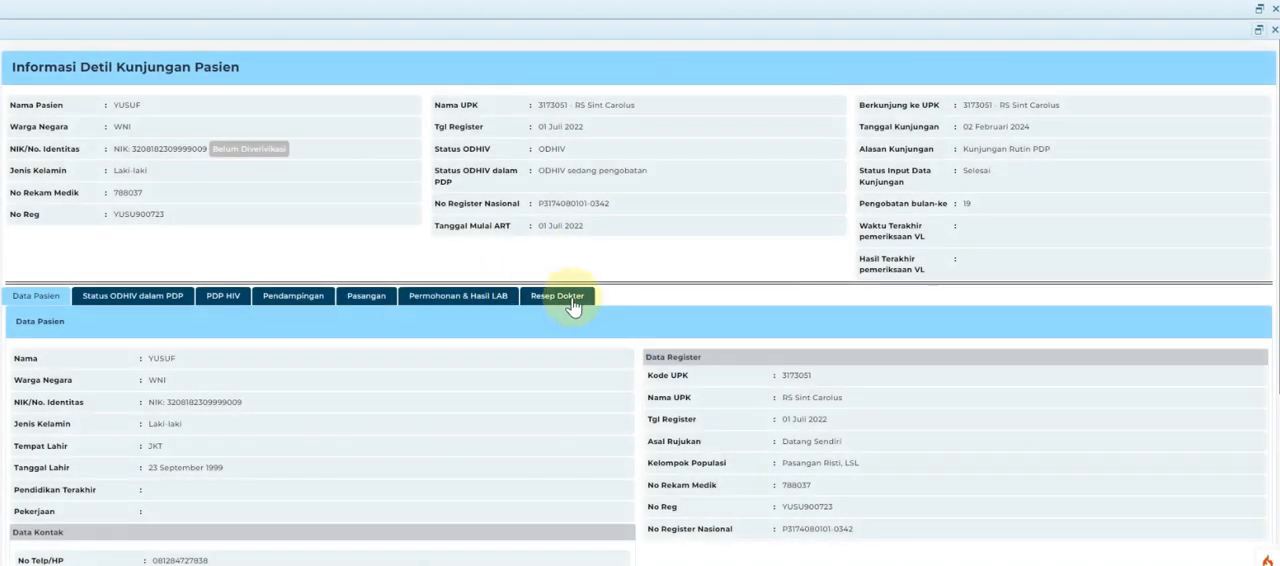
{"action": "left_click", "coordinate": [434, 303]}
{"action": "scroll", "coordinate": [302, 370], "scroll_direction": "down", "scroll_amount": 5}
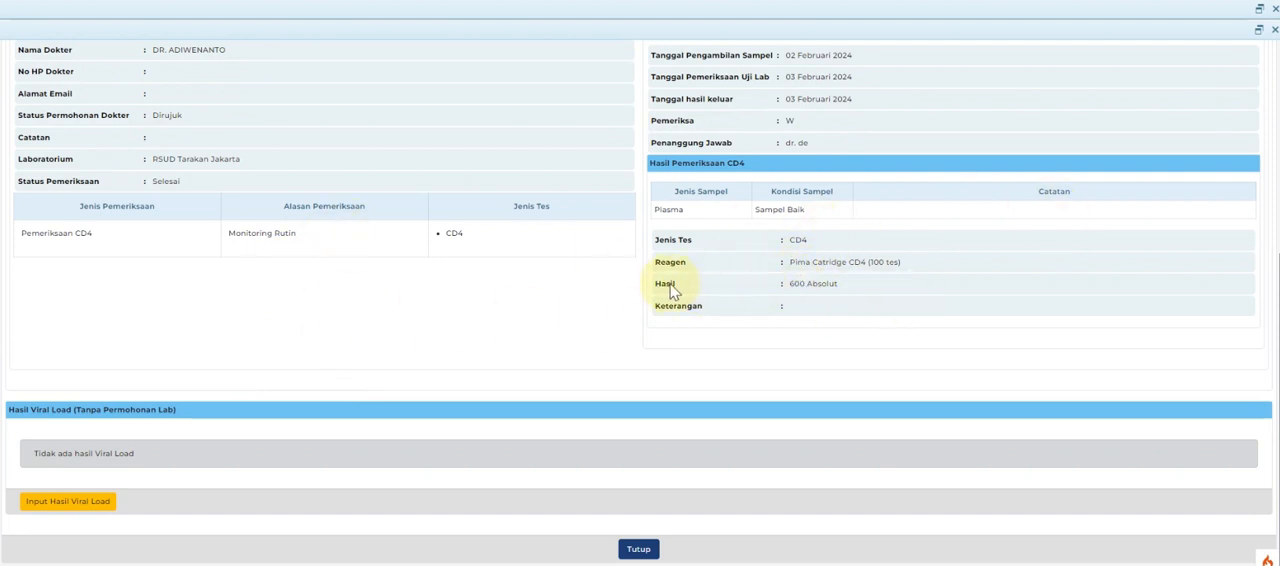
{"action": "left_click_drag", "start_coordinate": [729, 298], "coordinate": [874, 294]}
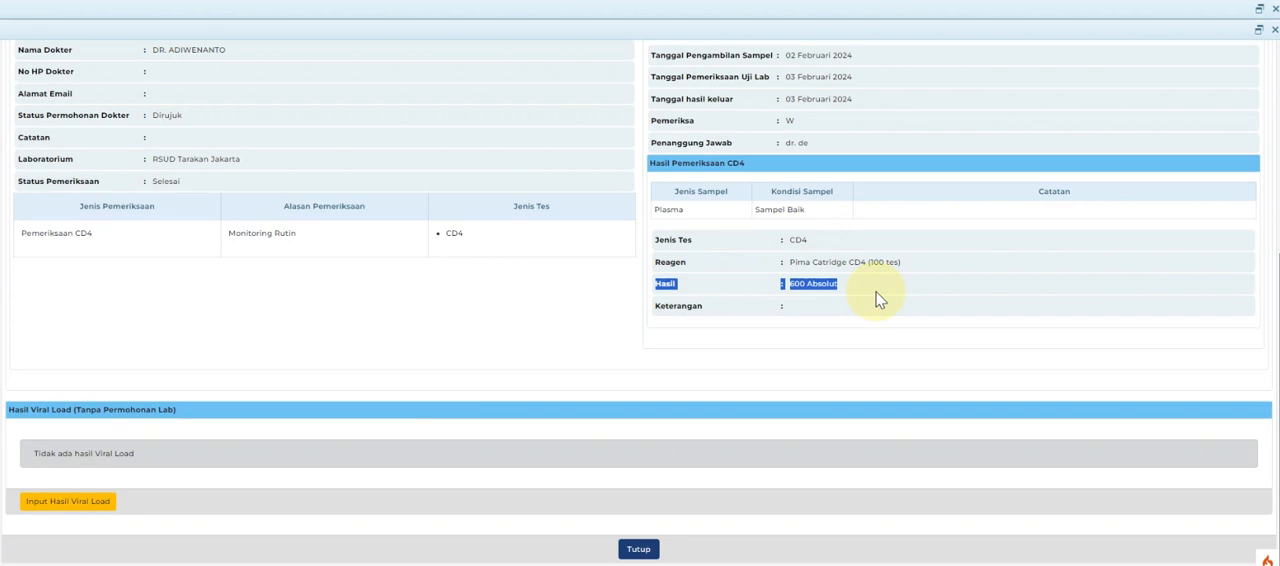
{"action": "left_click", "coordinate": [639, 550]}
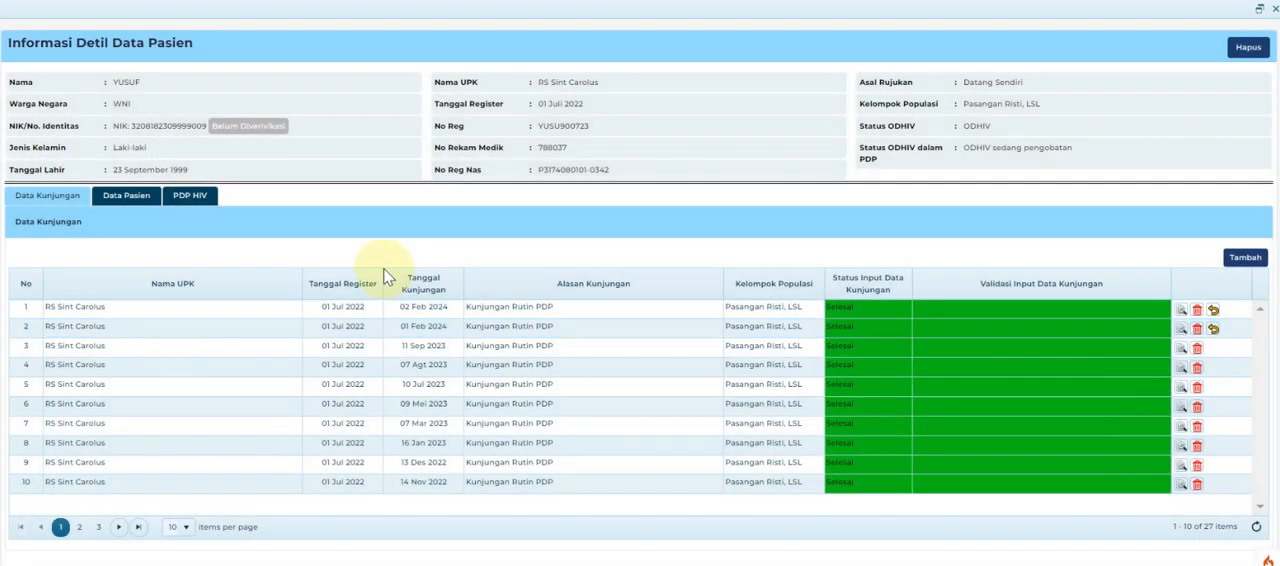
Close the patient details and search the outgoing sample referrals (Rujukan Sampel) by the patient's identity number.
{"action": "left_click", "coordinate": [1273, 12]}
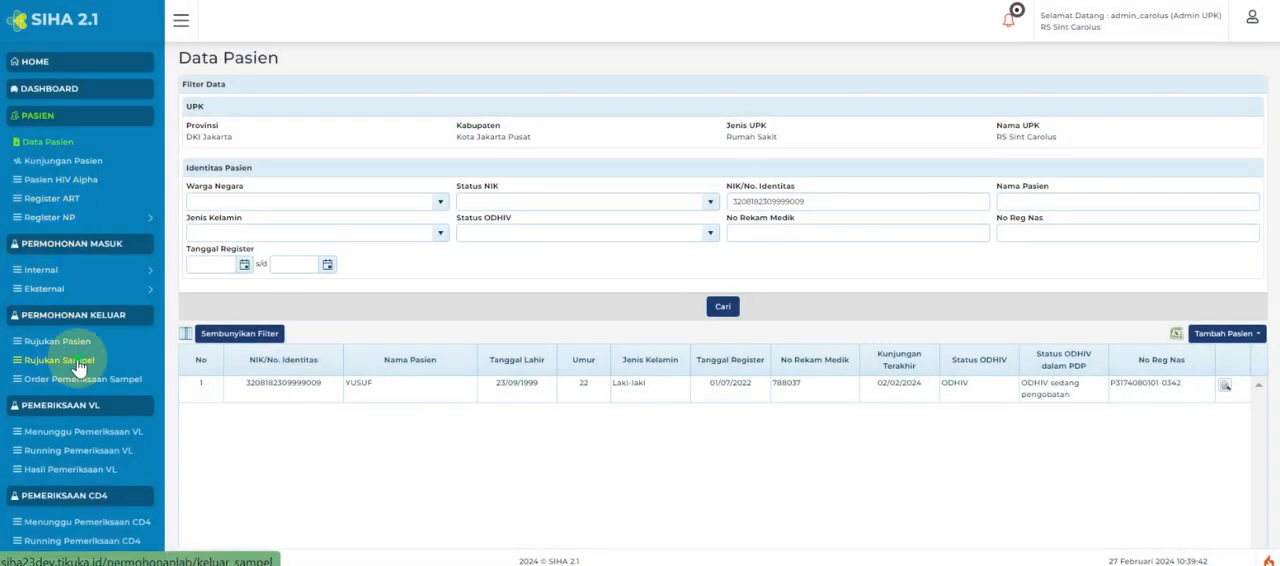
{"action": "left_click", "coordinate": [79, 365]}
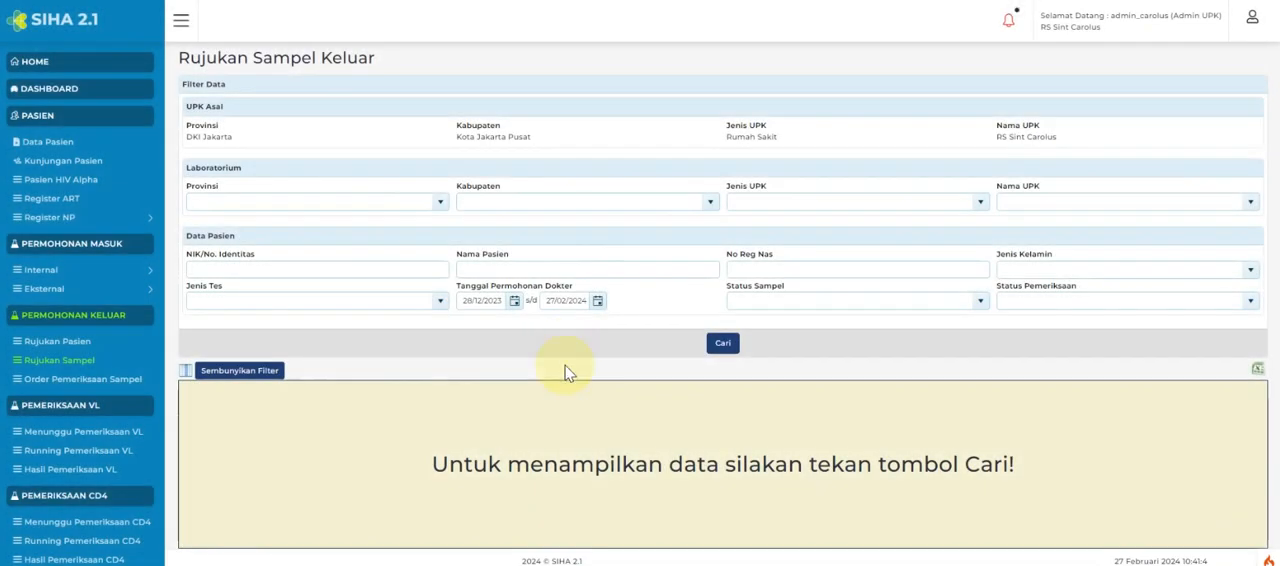
{"action": "left_click", "coordinate": [348, 270]}
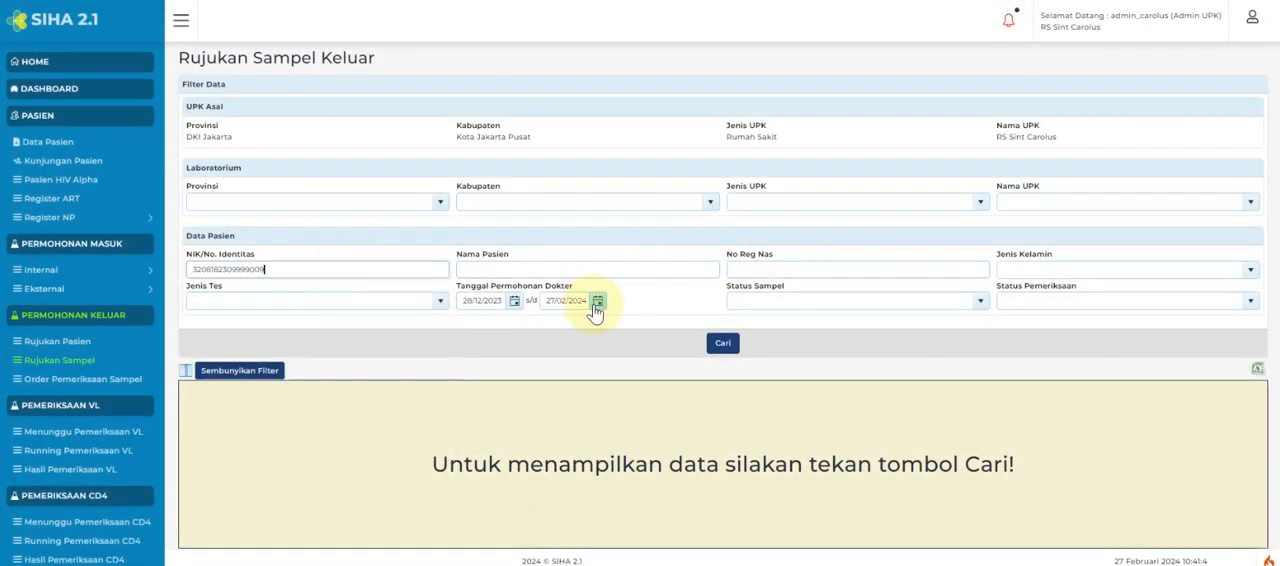
{"action": "left_click", "coordinate": [730, 343]}
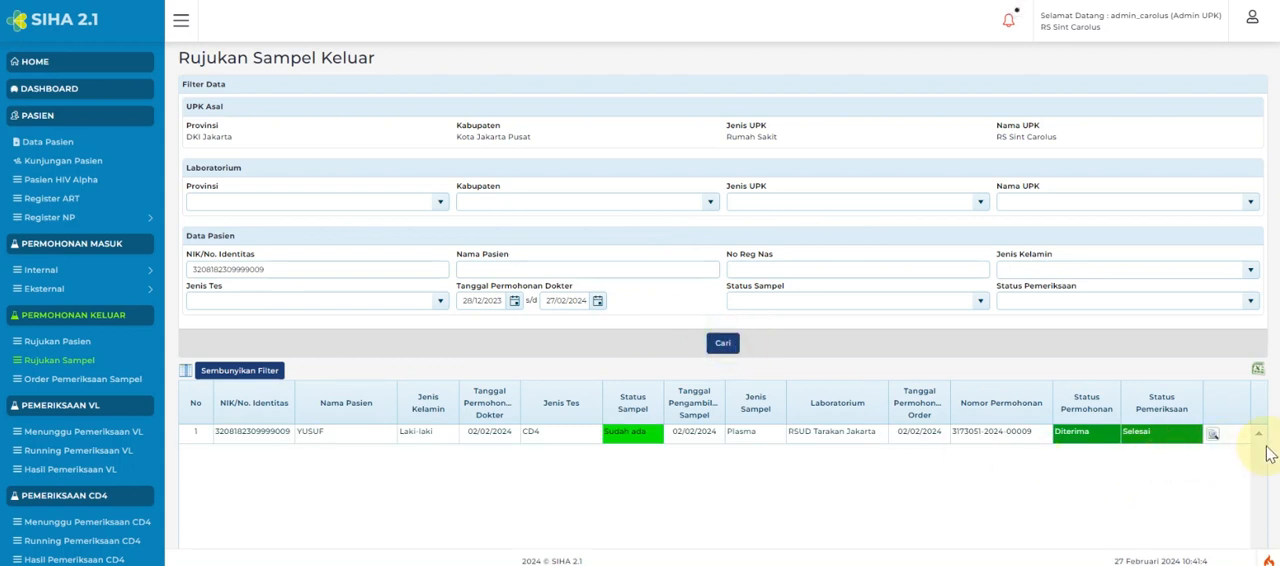
Examine the Hasil Laboratorium of the patient's referred CD4 request and close the request details.
{"action": "left_click", "coordinate": [1212, 436]}
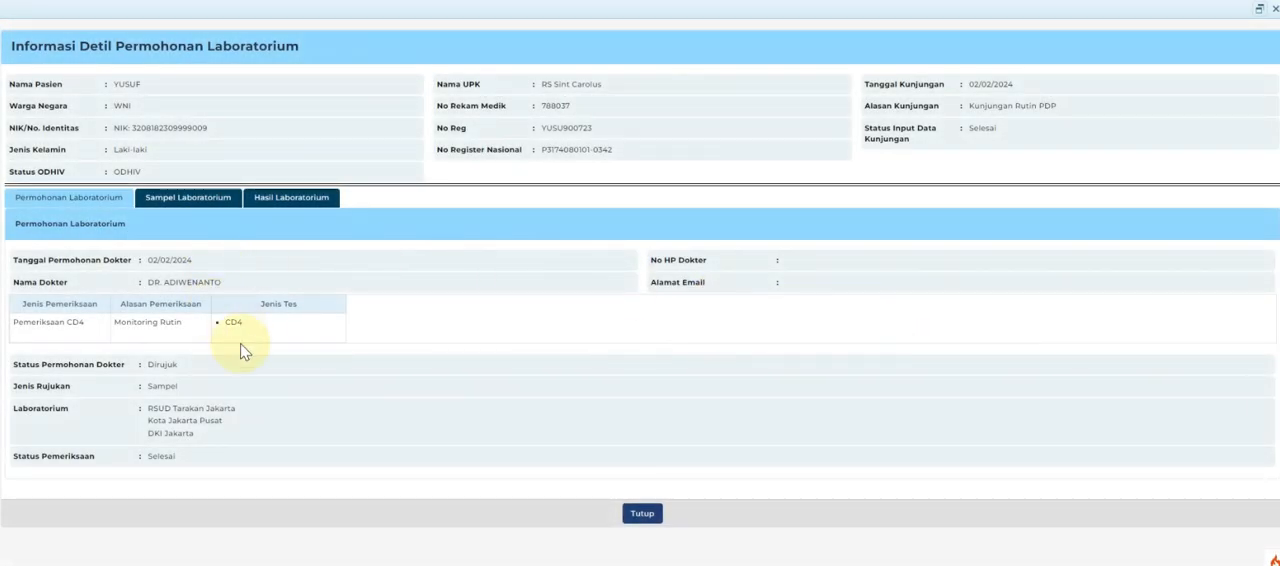
{"action": "left_click", "coordinate": [260, 196]}
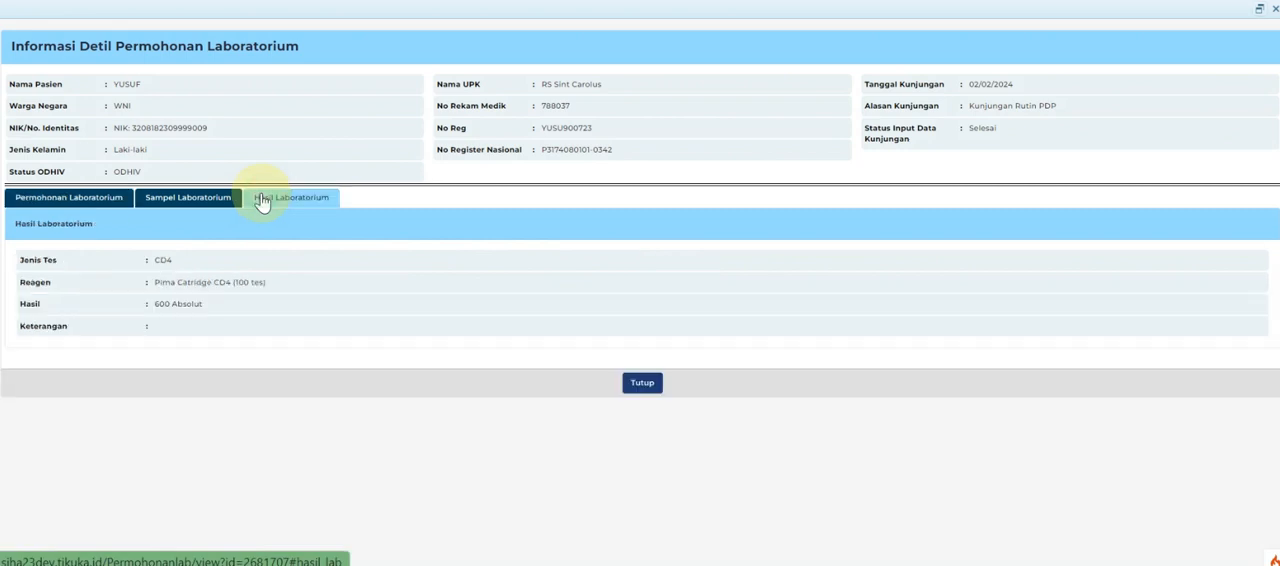
{"action": "left_click", "coordinate": [657, 390]}
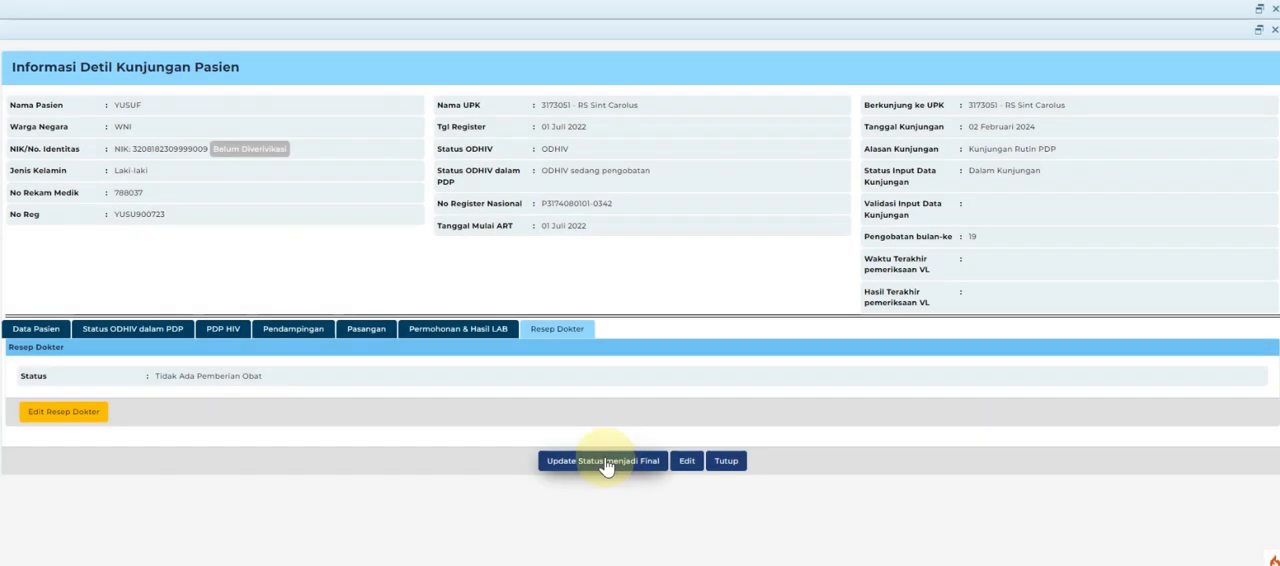
Update the input status of the patient's 02 Februari 2024 visit to final and confirm the change.
{"action": "left_click", "coordinate": [605, 463]}
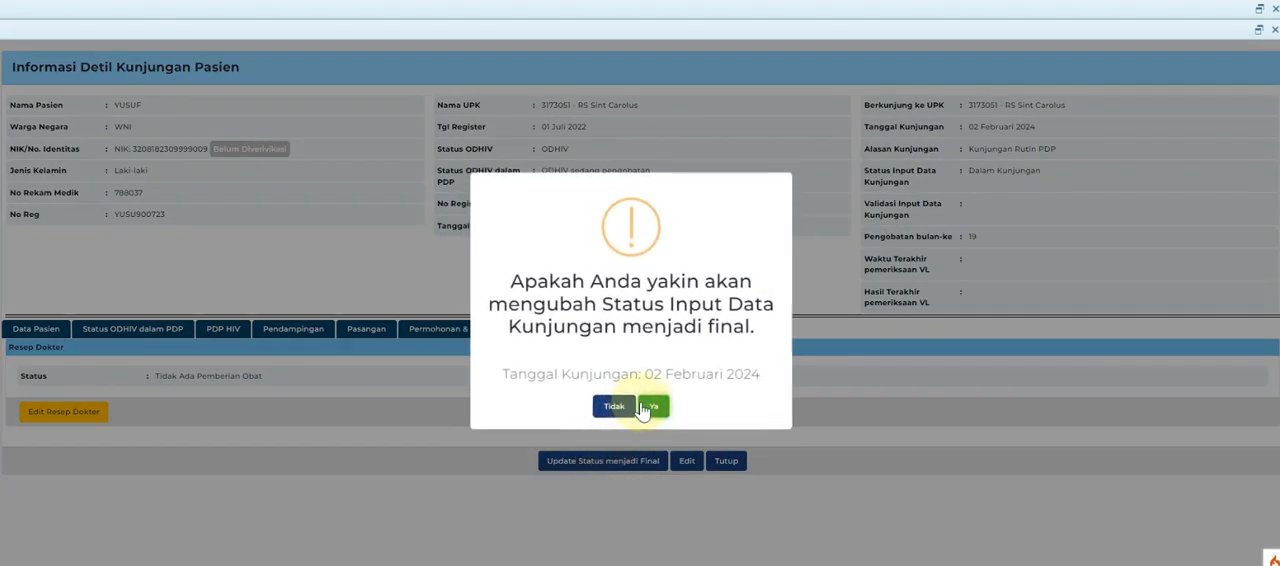
{"action": "left_click", "coordinate": [660, 408]}
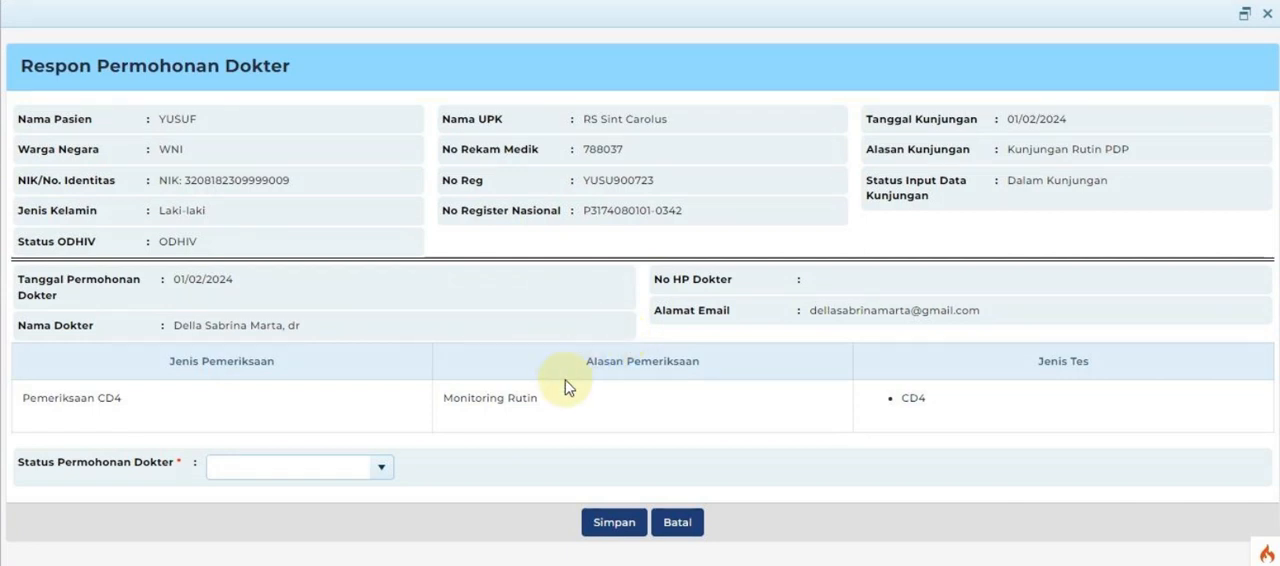
Respond to the doctor's CD4 request of 01/02/2024 with status Rujuk and referral type Pasien.
{"action": "left_click", "coordinate": [381, 468]}
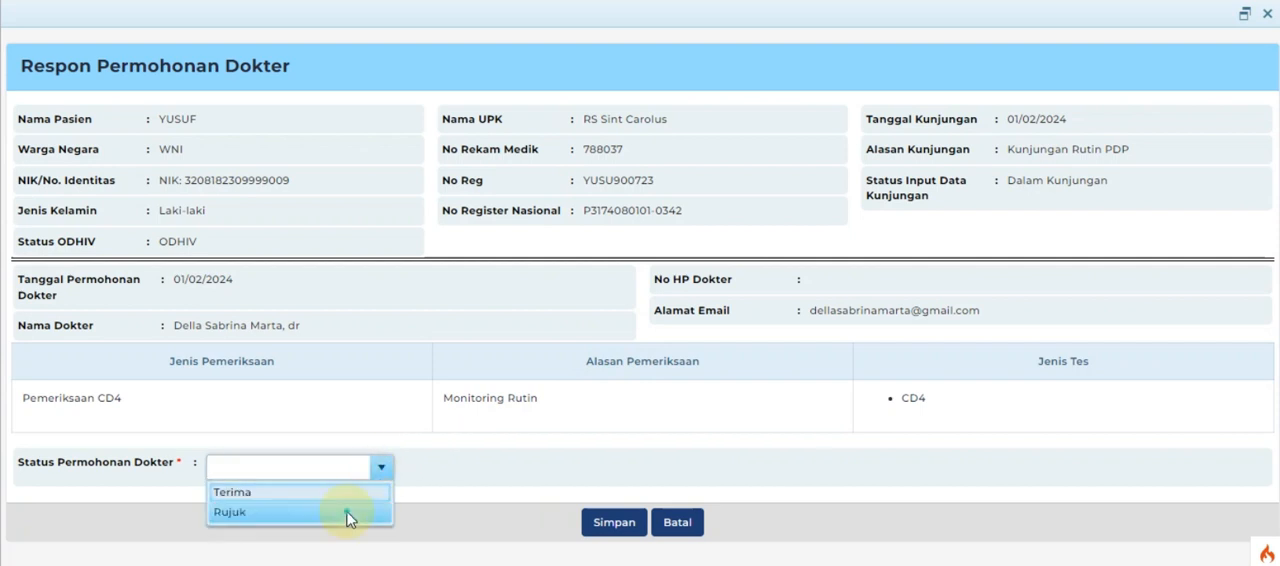
{"action": "left_click", "coordinate": [346, 513]}
{"action": "left_click", "coordinate": [384, 511]}
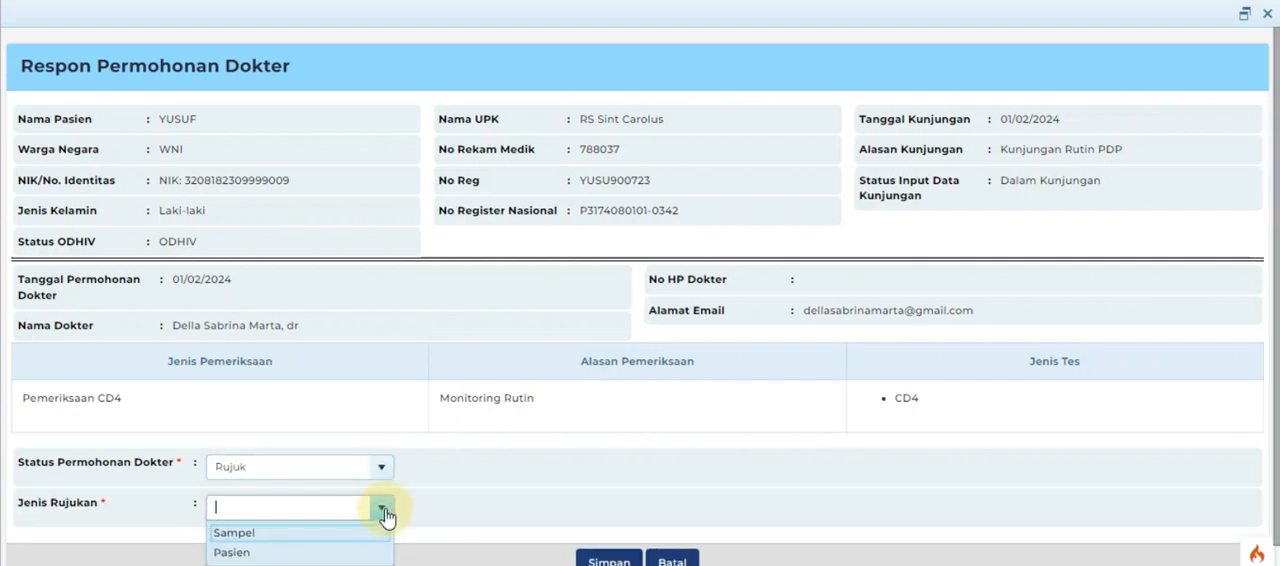
{"action": "left_click", "coordinate": [346, 552]}
{"action": "scroll", "coordinate": [371, 550], "scroll_direction": "down", "scroll_amount": 1}
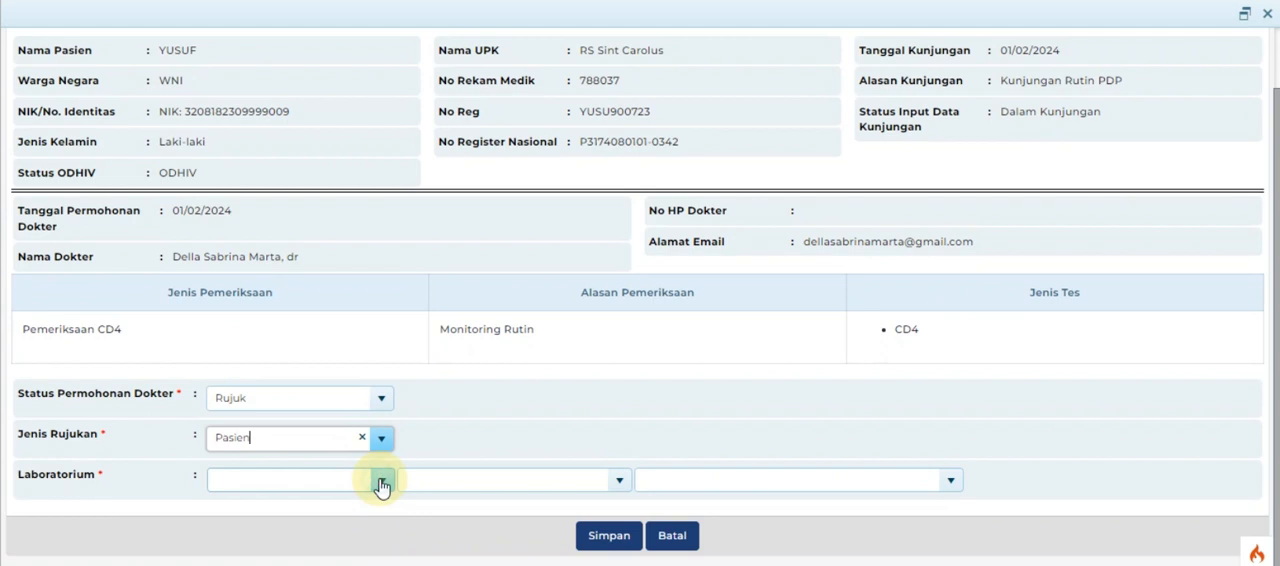
Set the destination laboratory to DKI Jakarta, Kota Jakarta Pusat, RSUD Tarakan Jakarta and save the patient referral.
{"action": "left_click", "coordinate": [381, 485]}
{"action": "left_click", "coordinate": [347, 393]}
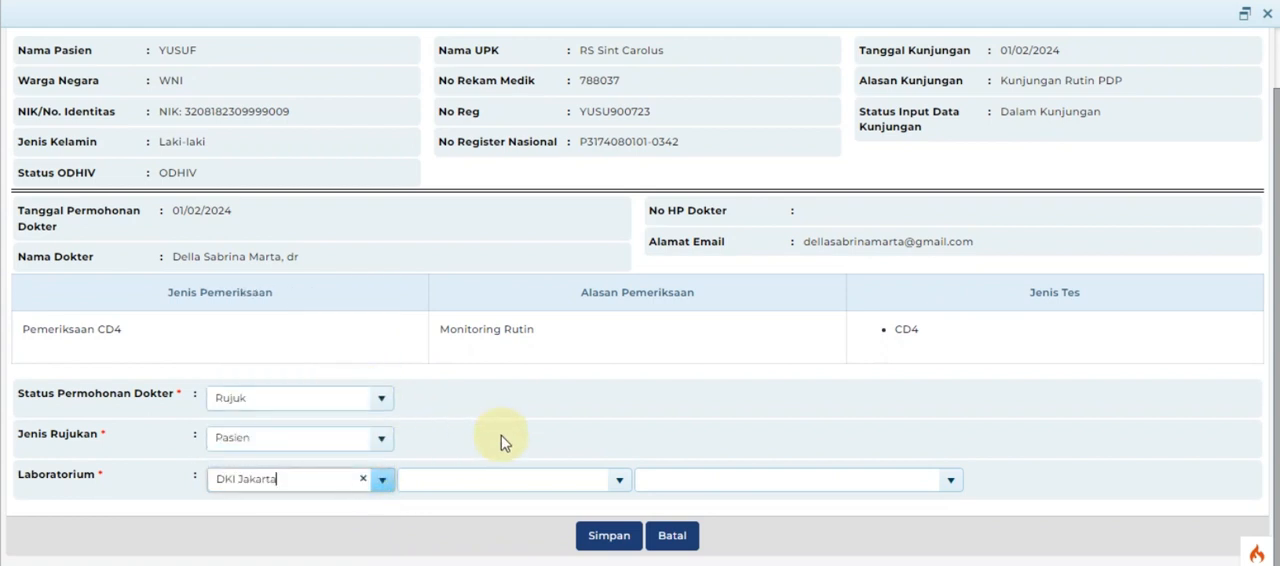
{"action": "left_click", "coordinate": [619, 480]}
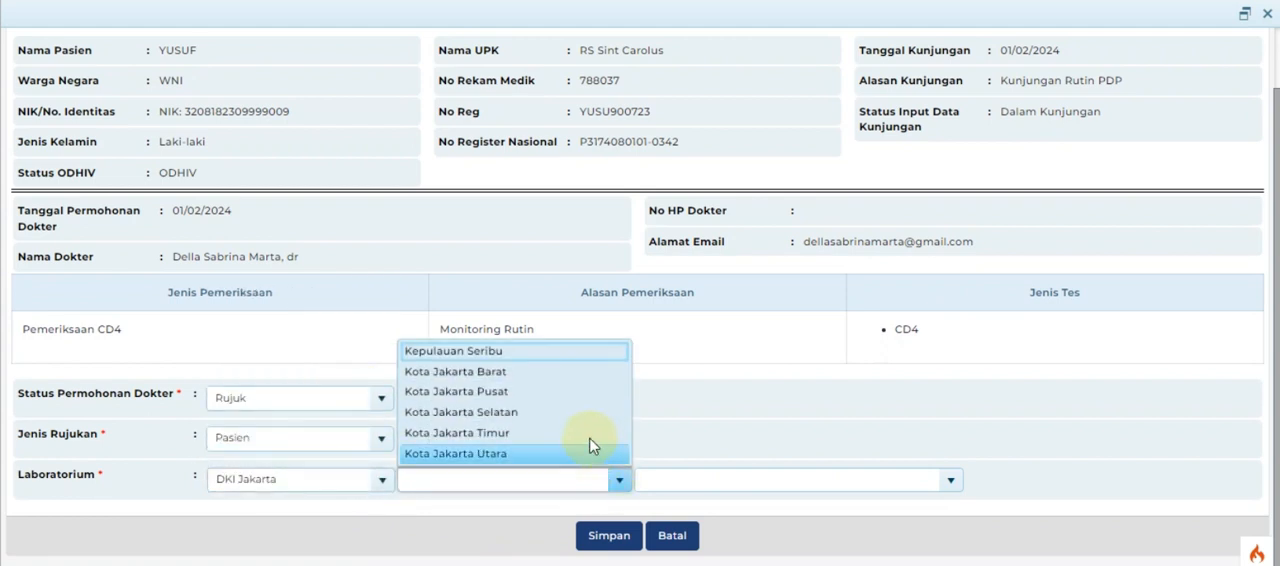
{"action": "left_click", "coordinate": [951, 481]}
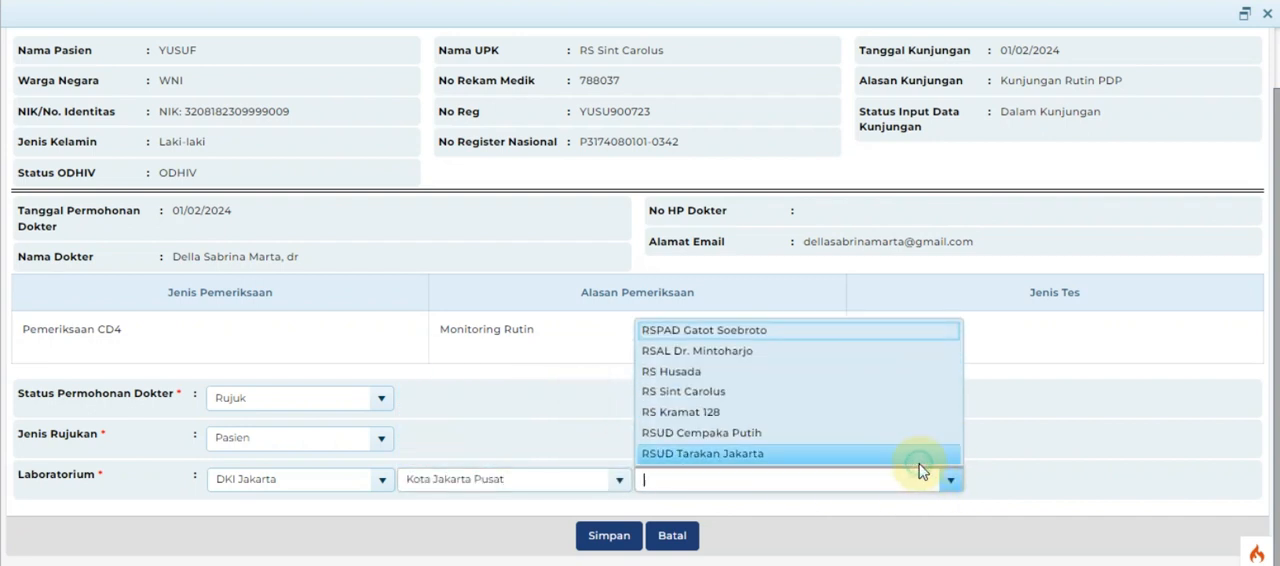
{"action": "left_click", "coordinate": [918, 456]}
{"action": "left_click", "coordinate": [617, 540]}
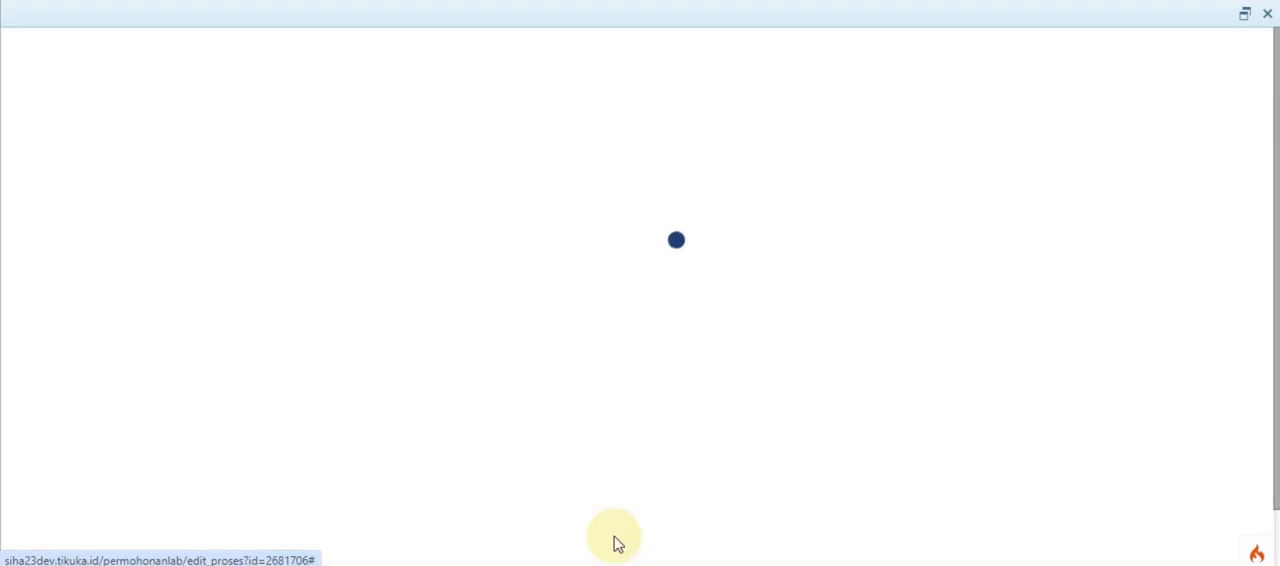
{"action": "left_click", "coordinate": [626, 357]}
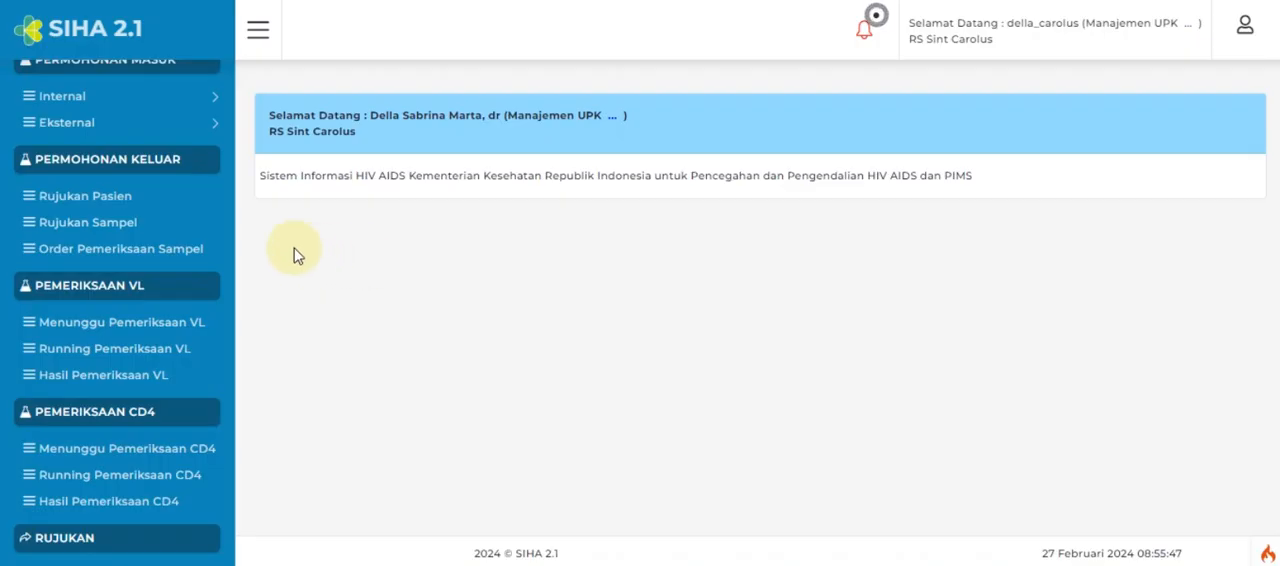
Search the outgoing patient referrals (Rujukan Pasien) by the patient's identity number and check the referral's approval status.
{"action": "left_click", "coordinate": [84, 203]}
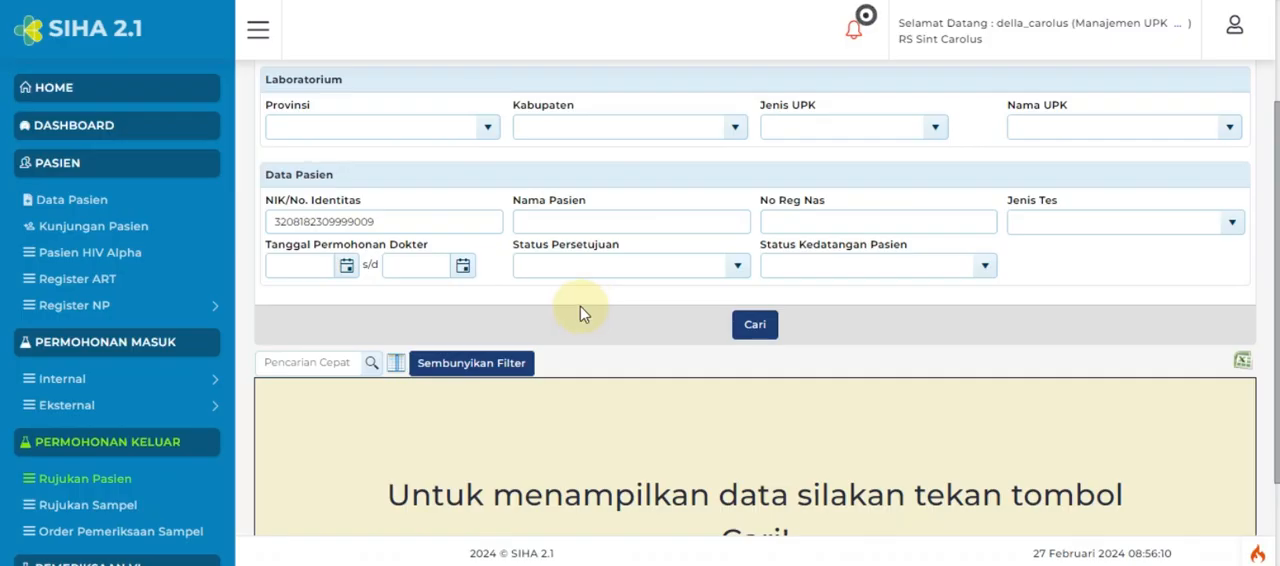
{"action": "left_click", "coordinate": [766, 330]}
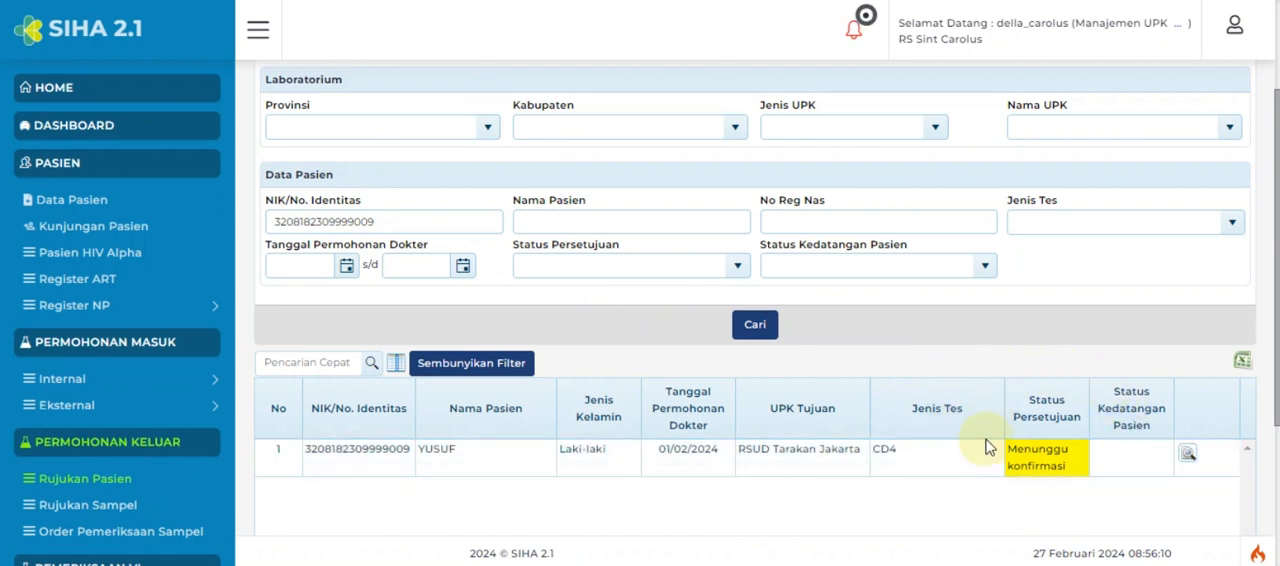
{"action": "double_click", "coordinate": [422, 449]}
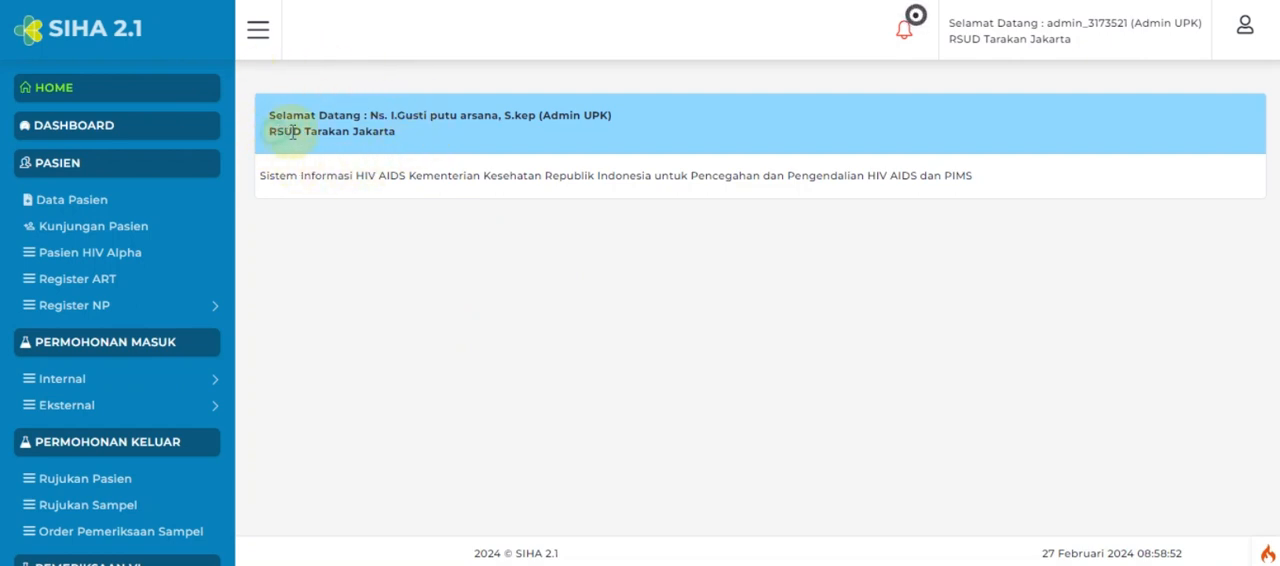
In the RSUD Tarakan Jakarta account, find the external incoming patient referral by identity number and open its response form.
{"action": "left_click_drag", "start_coordinate": [293, 132], "coordinate": [397, 137]}
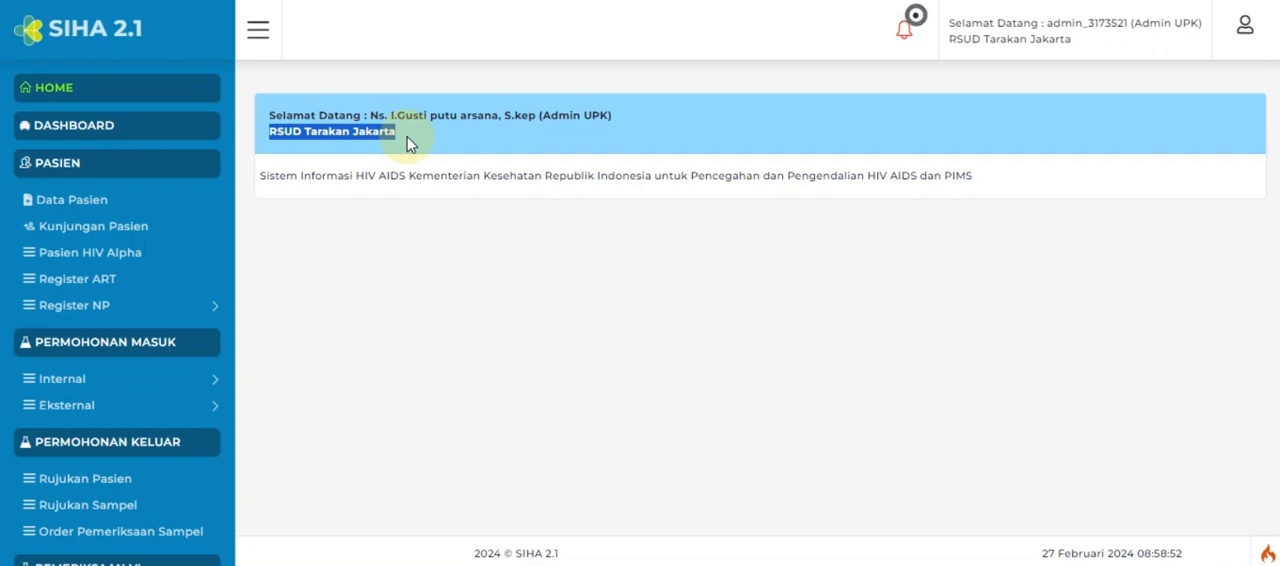
{"action": "left_click", "coordinate": [103, 408]}
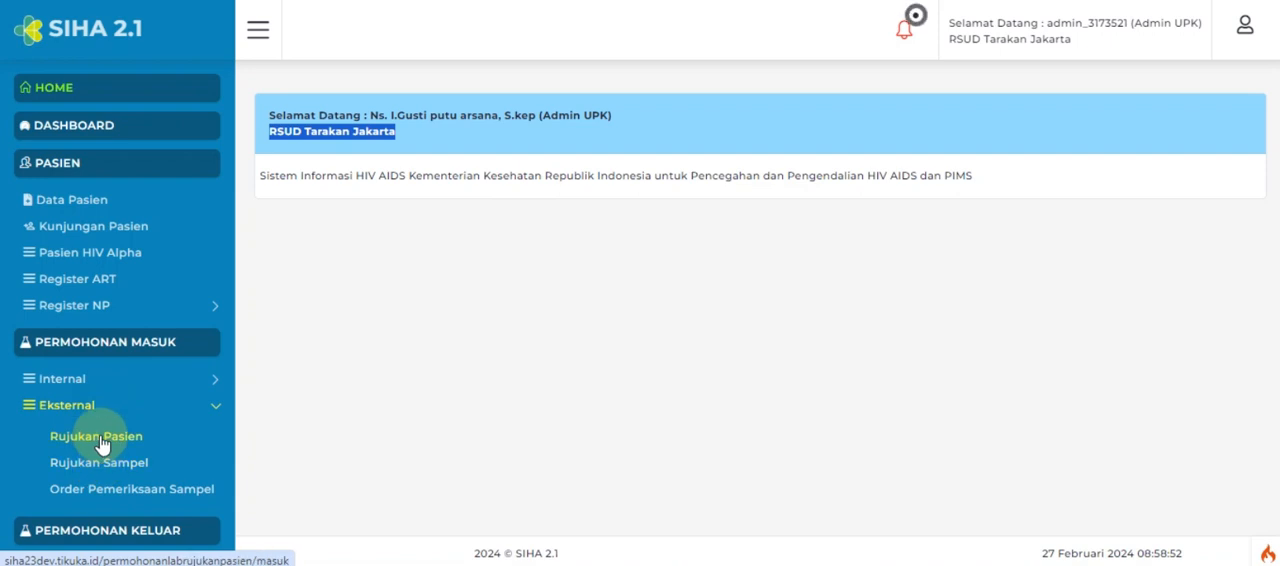
{"action": "left_click", "coordinate": [100, 438]}
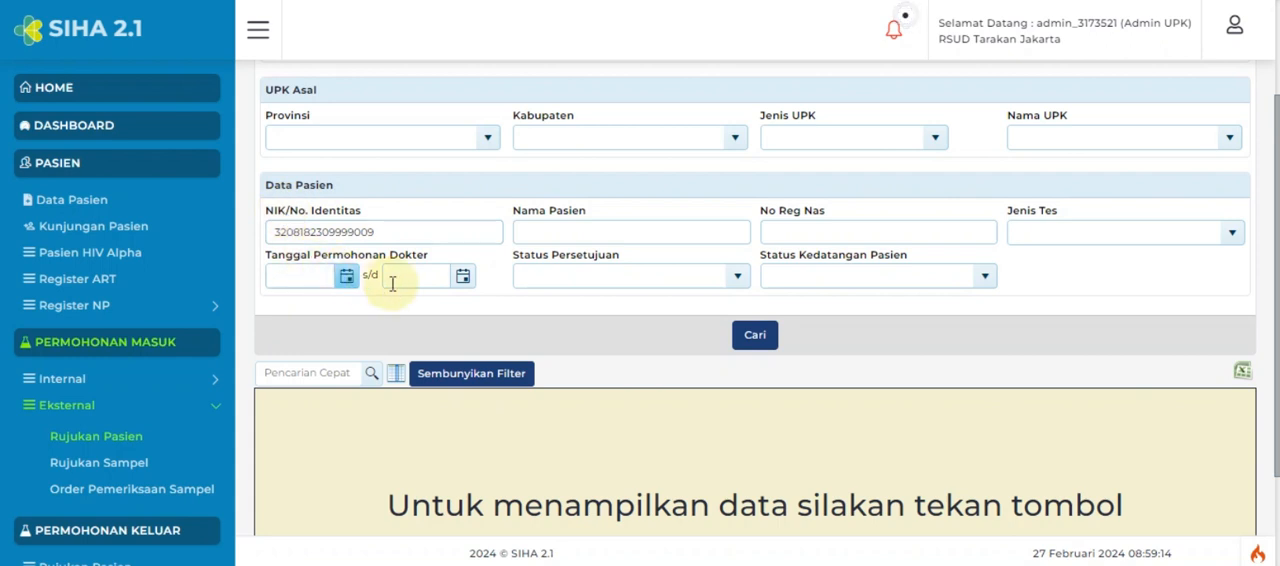
{"action": "left_click", "coordinate": [755, 340]}
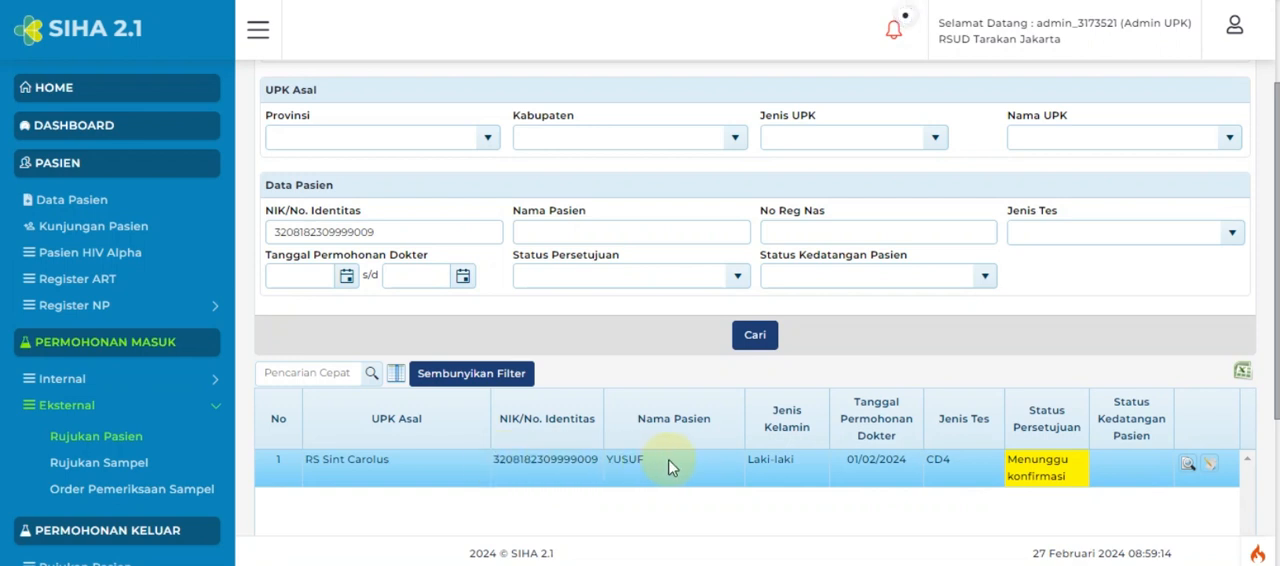
{"action": "left_click", "coordinate": [1210, 469]}
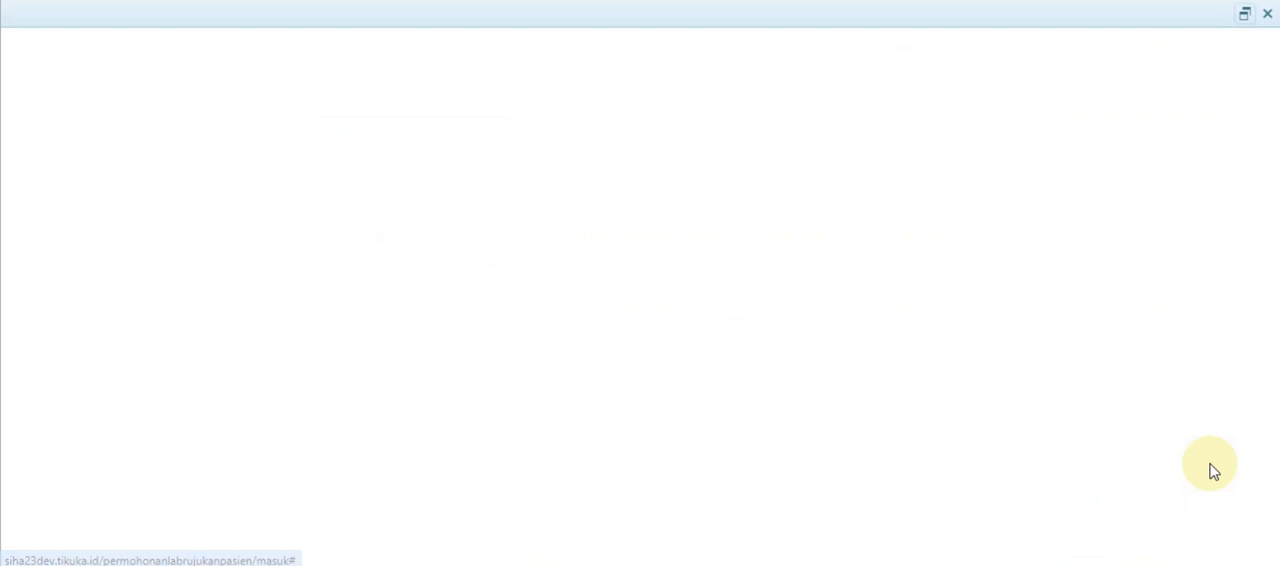
Accept the patient referral with approval status Diterima and approval date 01/02/2024, and save the response.
{"action": "left_click", "coordinate": [429, 441]}
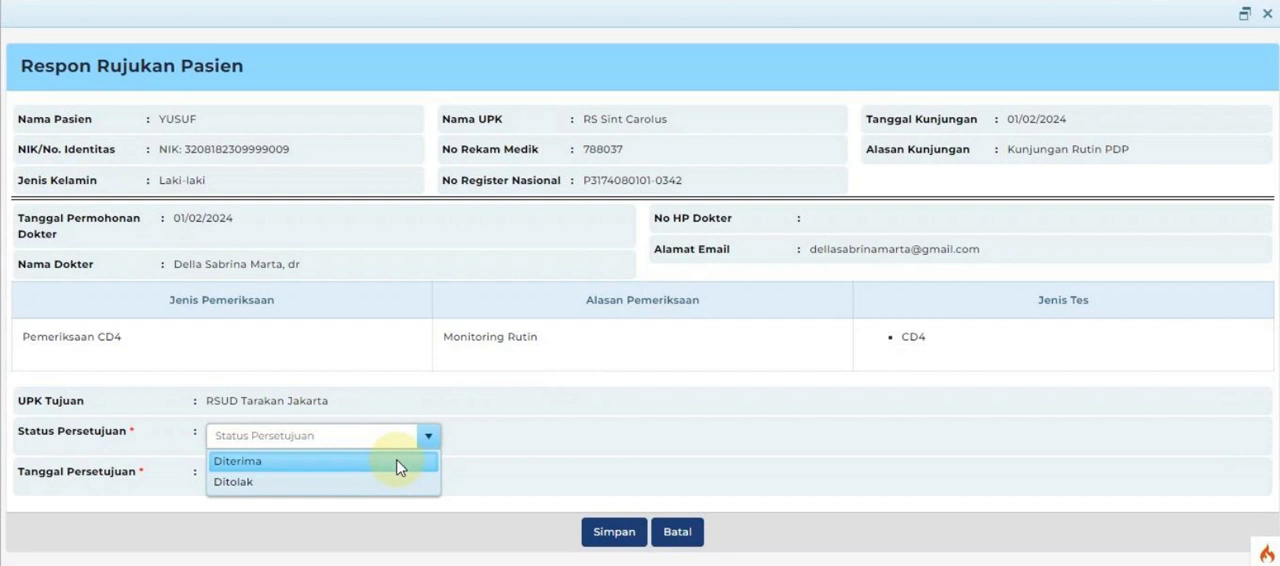
{"action": "left_click", "coordinate": [400, 462]}
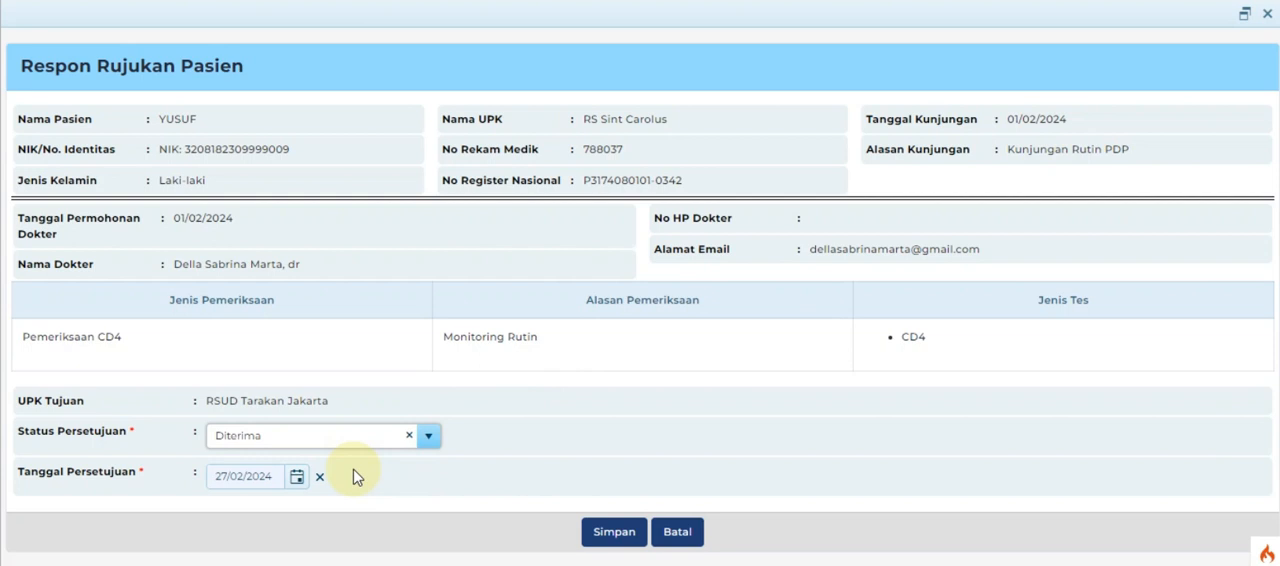
{"action": "left_click", "coordinate": [298, 478]}
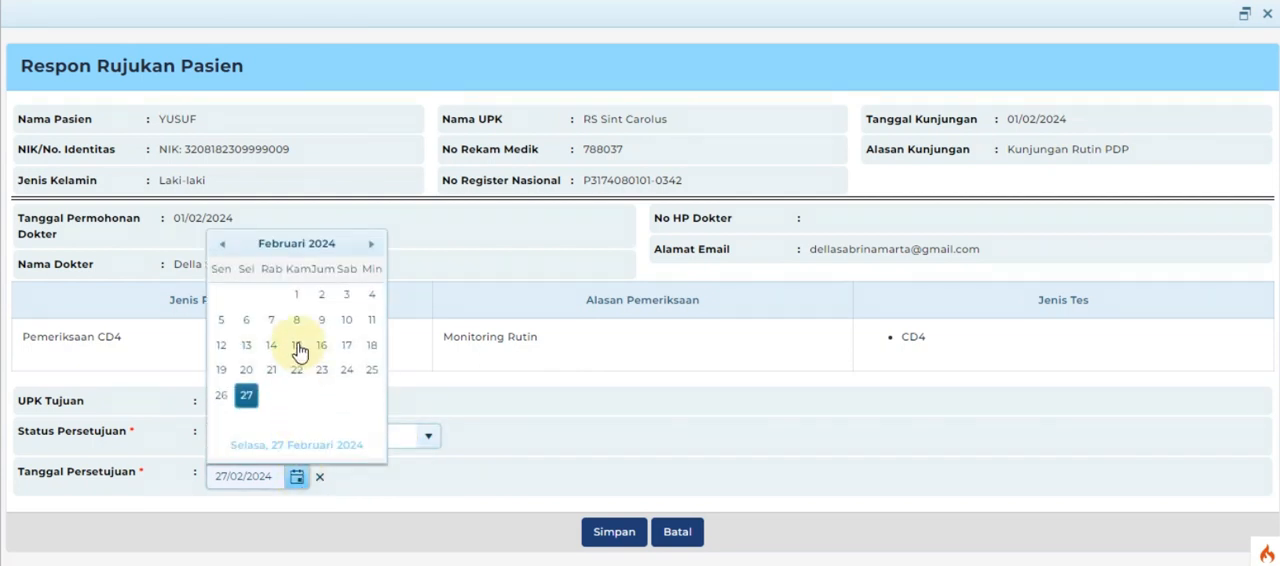
{"action": "left_click", "coordinate": [296, 294]}
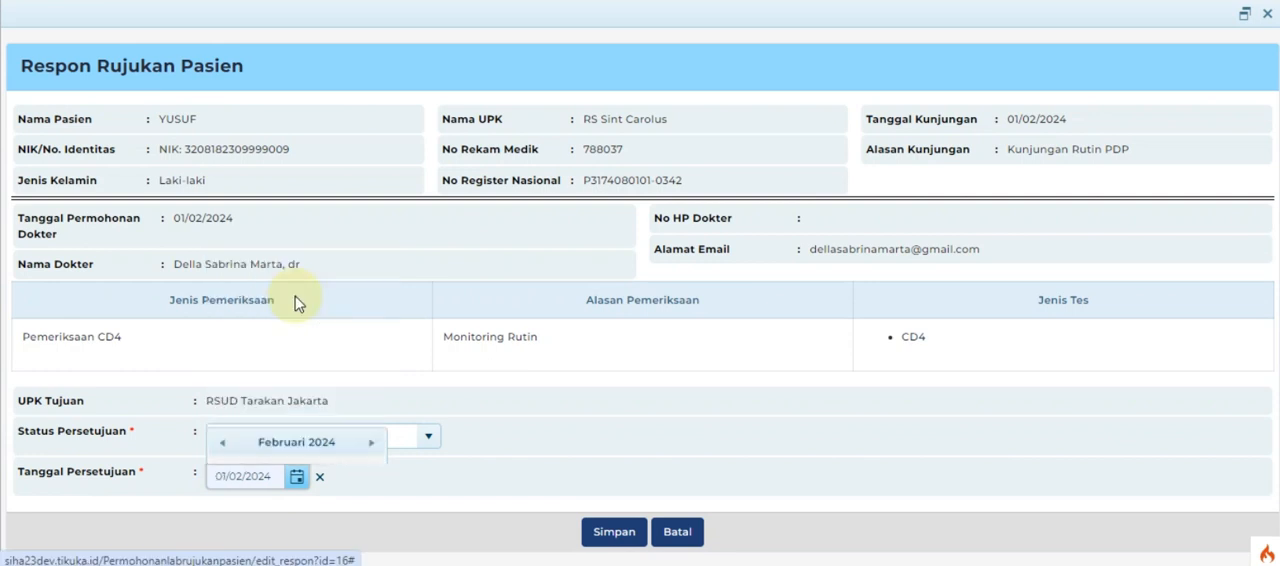
{"action": "left_click", "coordinate": [609, 535]}
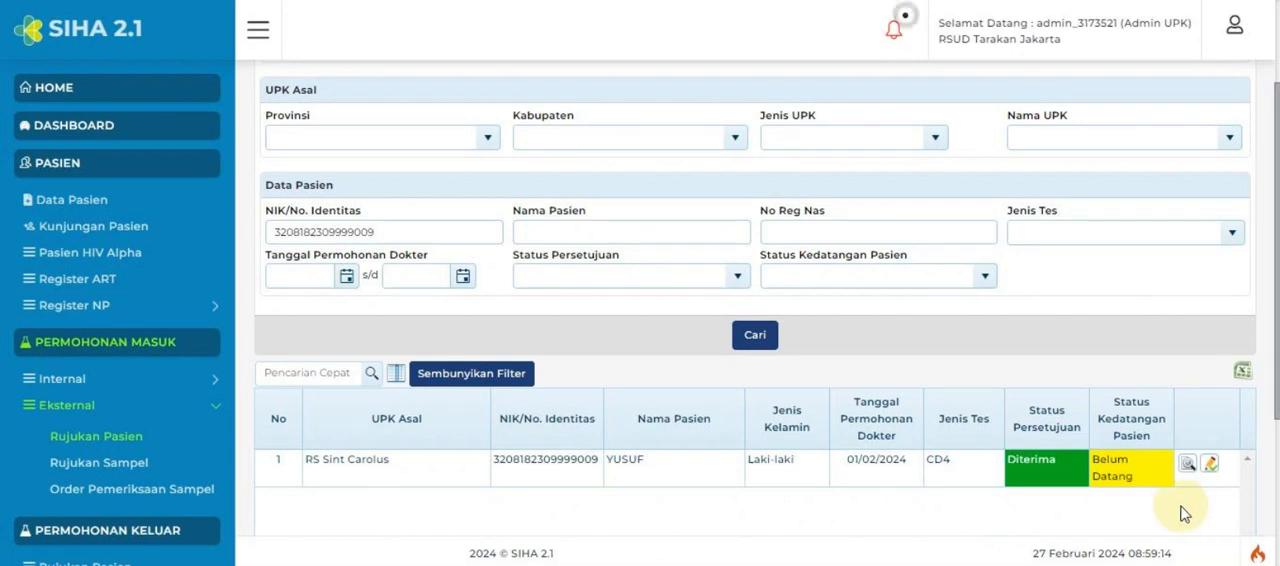
In the accepted referral's arrival confirmation, set the arrival status to Sudah Datang and the arrival date to 01/02/2024.
{"action": "left_click", "coordinate": [1210, 466]}
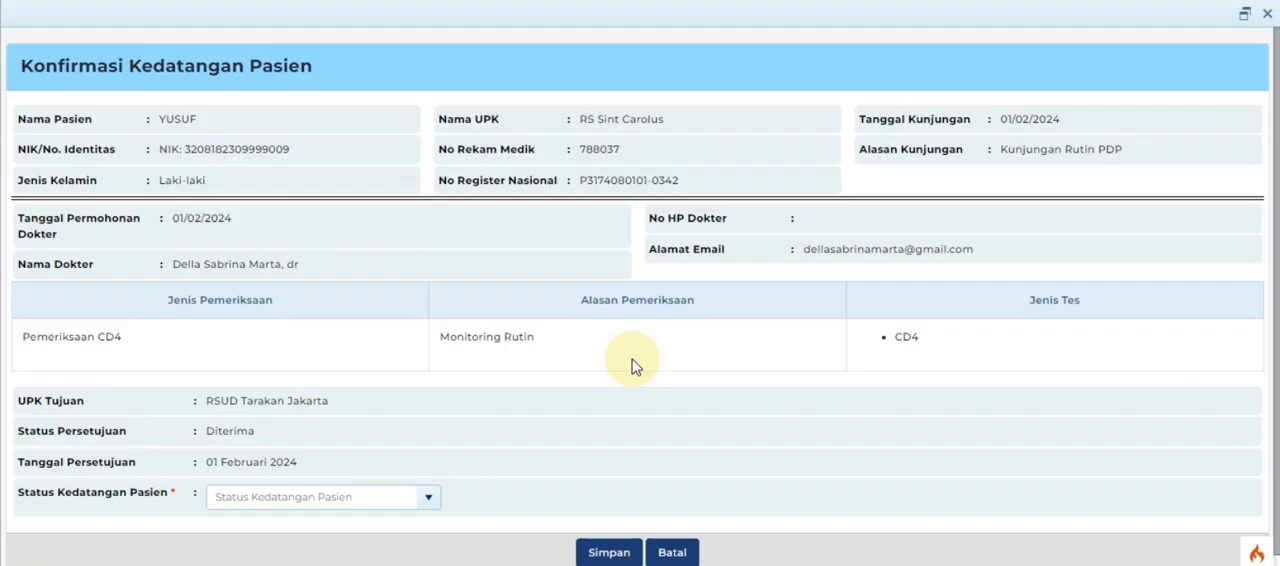
{"action": "left_click", "coordinate": [425, 500]}
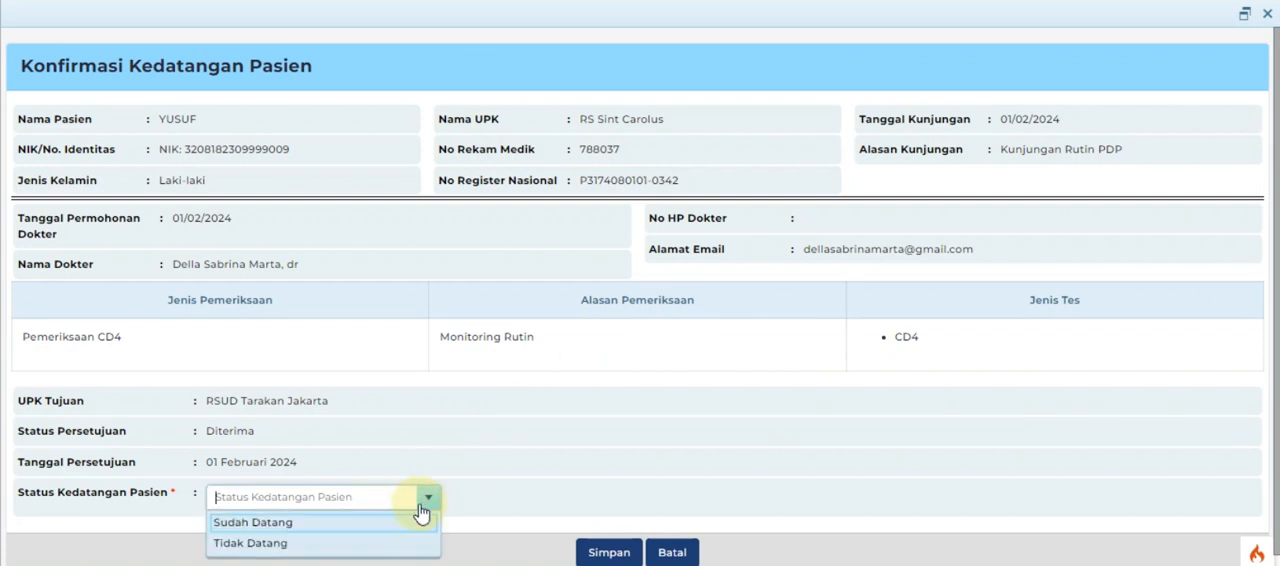
{"action": "left_click", "coordinate": [356, 521]}
{"action": "scroll", "coordinate": [356, 528], "scroll_direction": "down", "scroll_amount": 3}
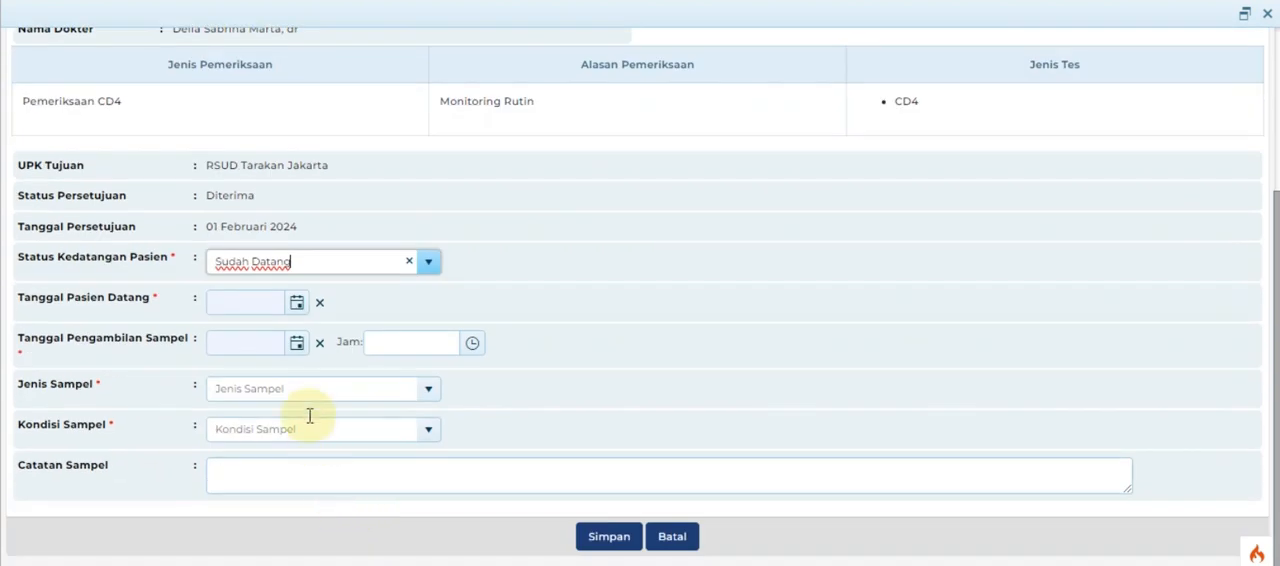
{"action": "left_click", "coordinate": [295, 303]}
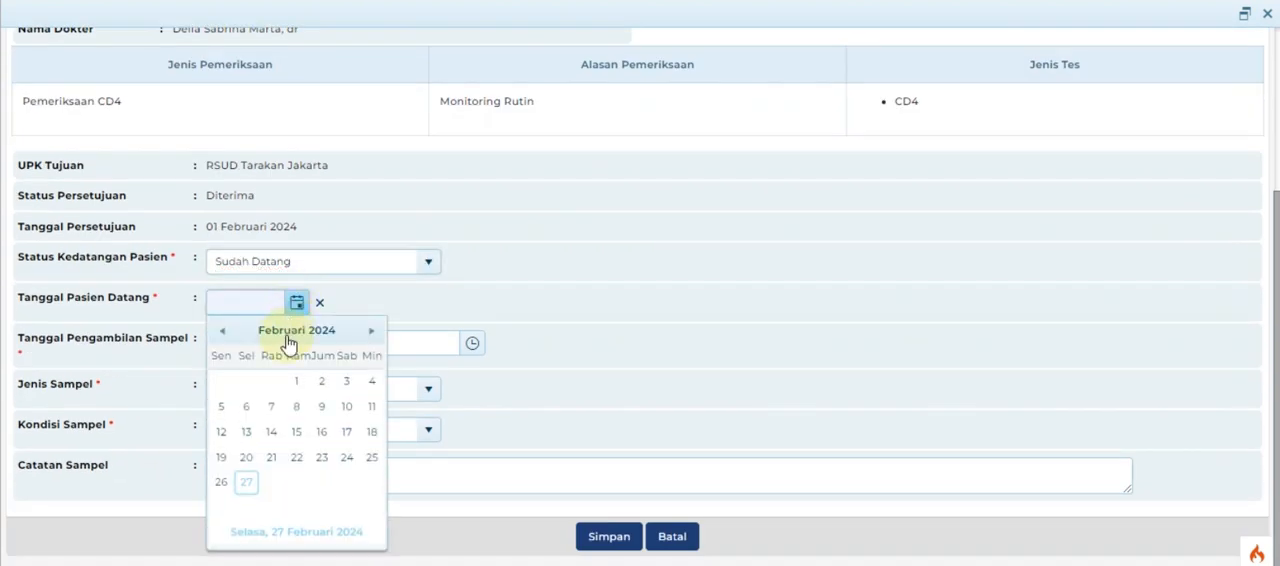
{"action": "left_click", "coordinate": [296, 376]}
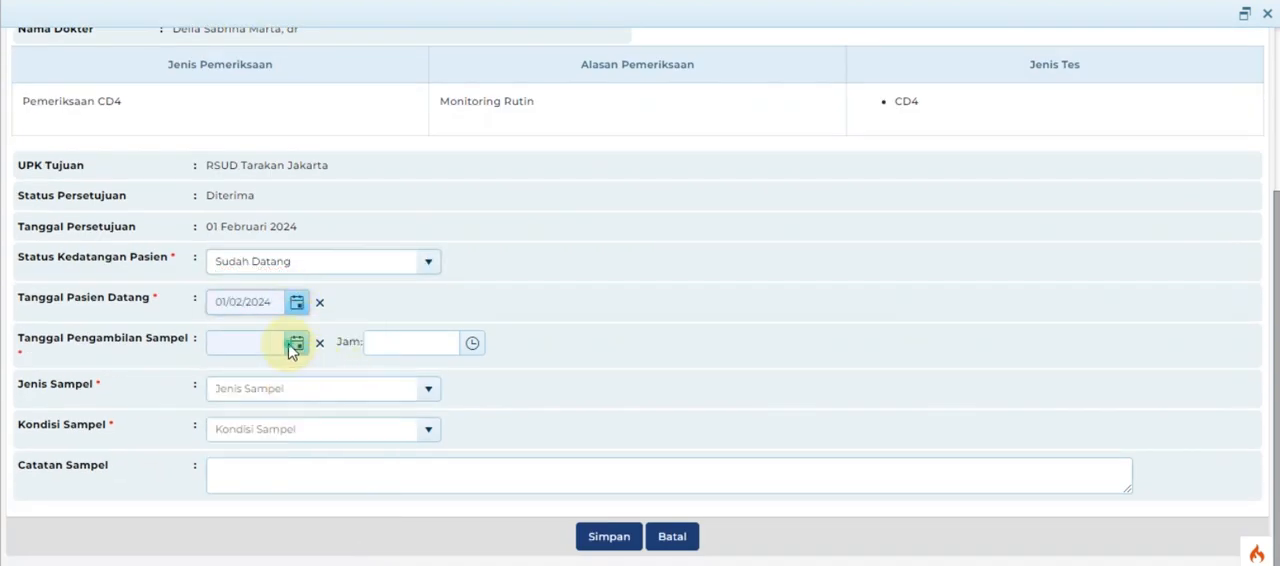
Set the sample collection date to 01/02/2024, sample type Serum and sample condition Sampel Baik, and save the arrival confirmation.
{"action": "left_click", "coordinate": [290, 345]}
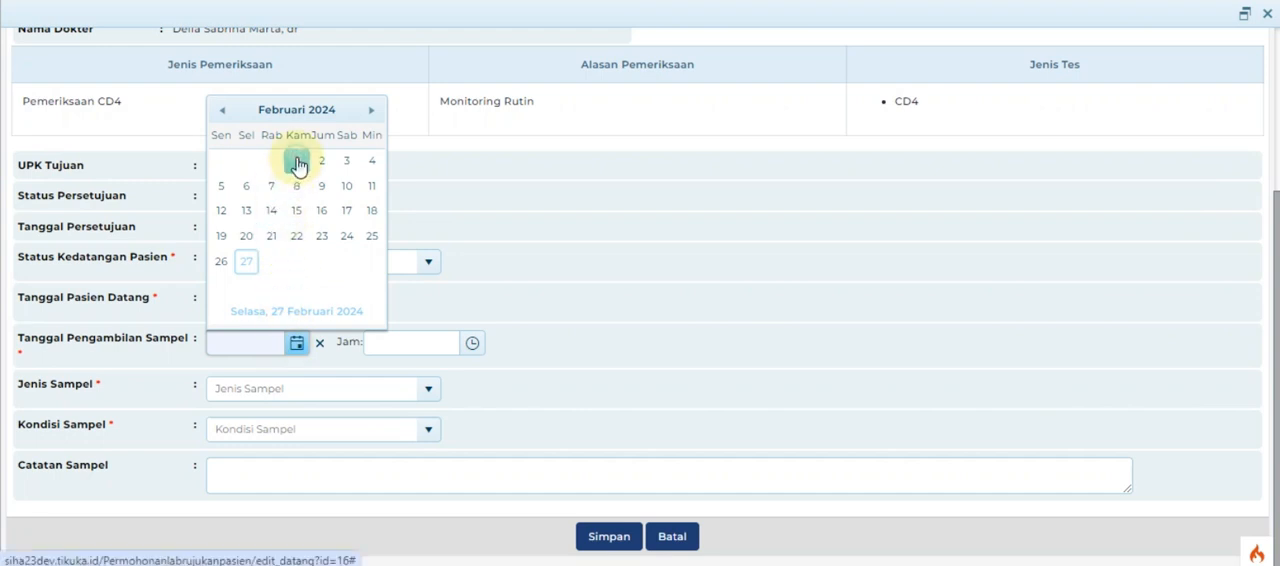
{"action": "left_click", "coordinate": [296, 162]}
{"action": "left_click", "coordinate": [426, 390]}
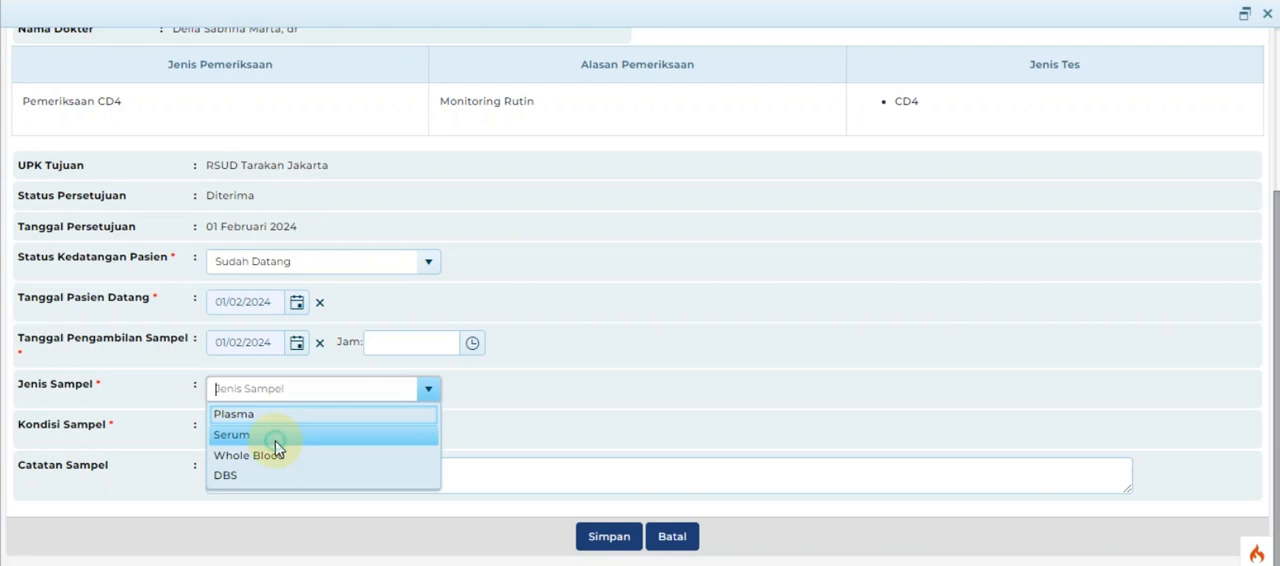
{"action": "left_click", "coordinate": [278, 436]}
{"action": "left_click", "coordinate": [428, 432]}
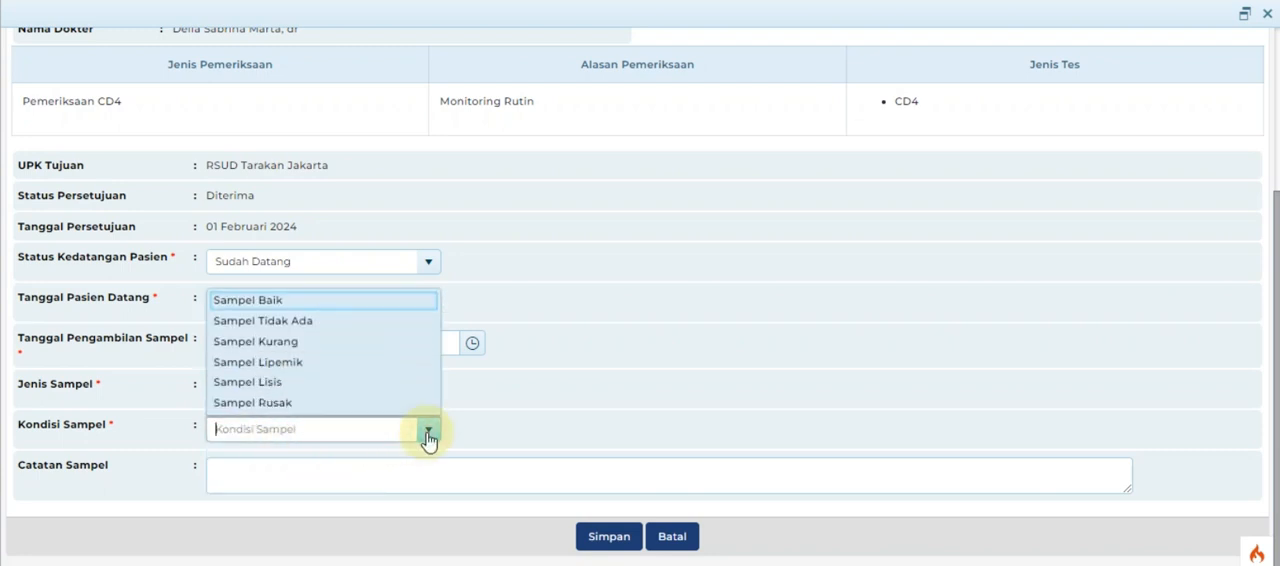
{"action": "left_click", "coordinate": [306, 305]}
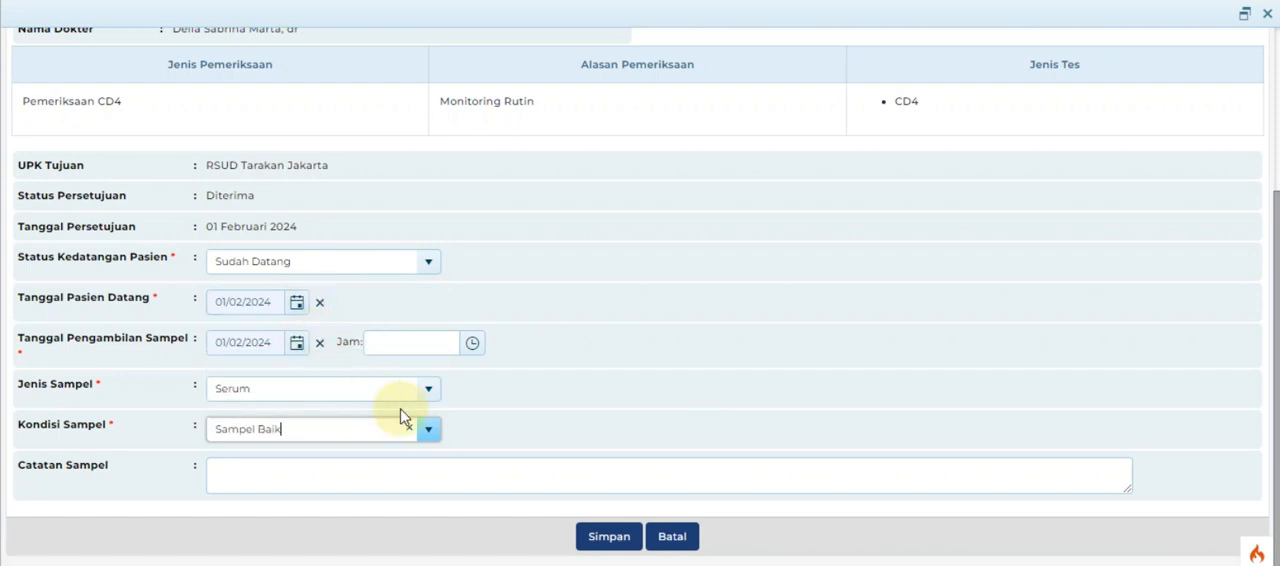
{"action": "left_click", "coordinate": [609, 537]}
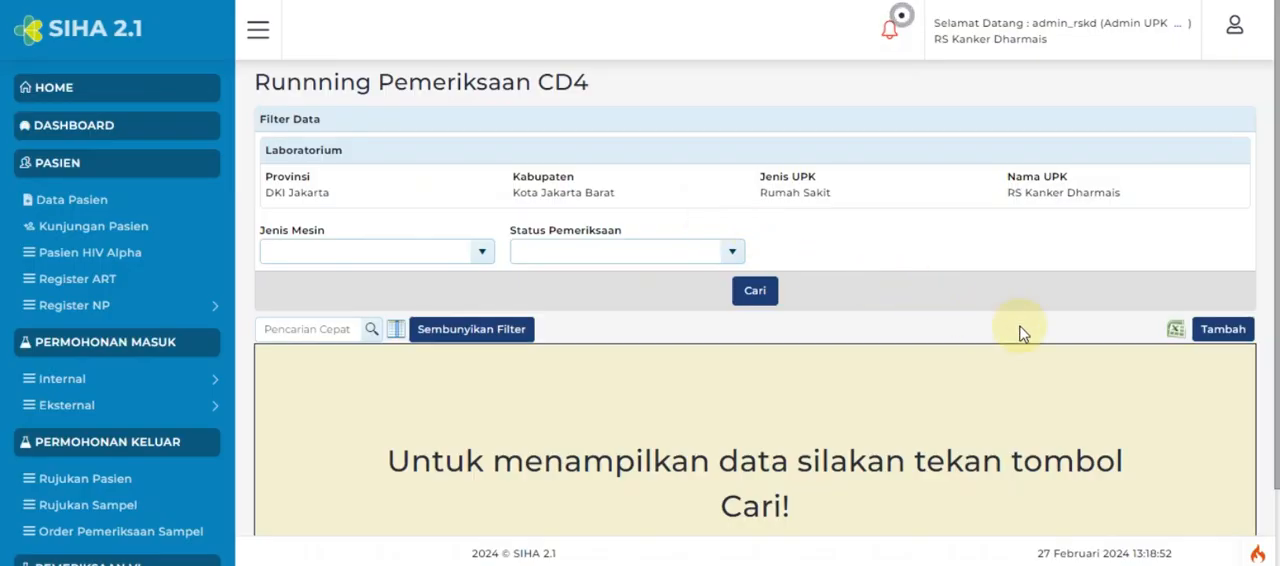
In the RS Kanker Dharmais account, add a CD4 laboratory examination dated 01/02/2024 with machine CD4 PRIMA and reagent PIMA CD4 Mobile, and save it.
{"action": "left_click", "coordinate": [1218, 335]}
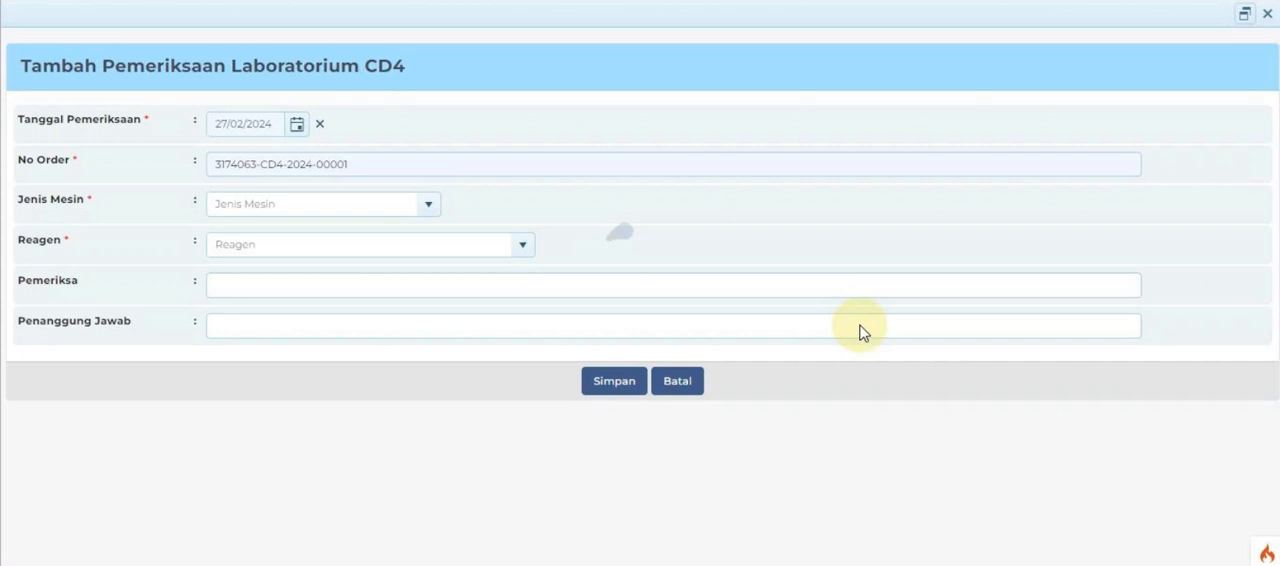
{"action": "left_click", "coordinate": [297, 124]}
{"action": "left_click", "coordinate": [296, 205]}
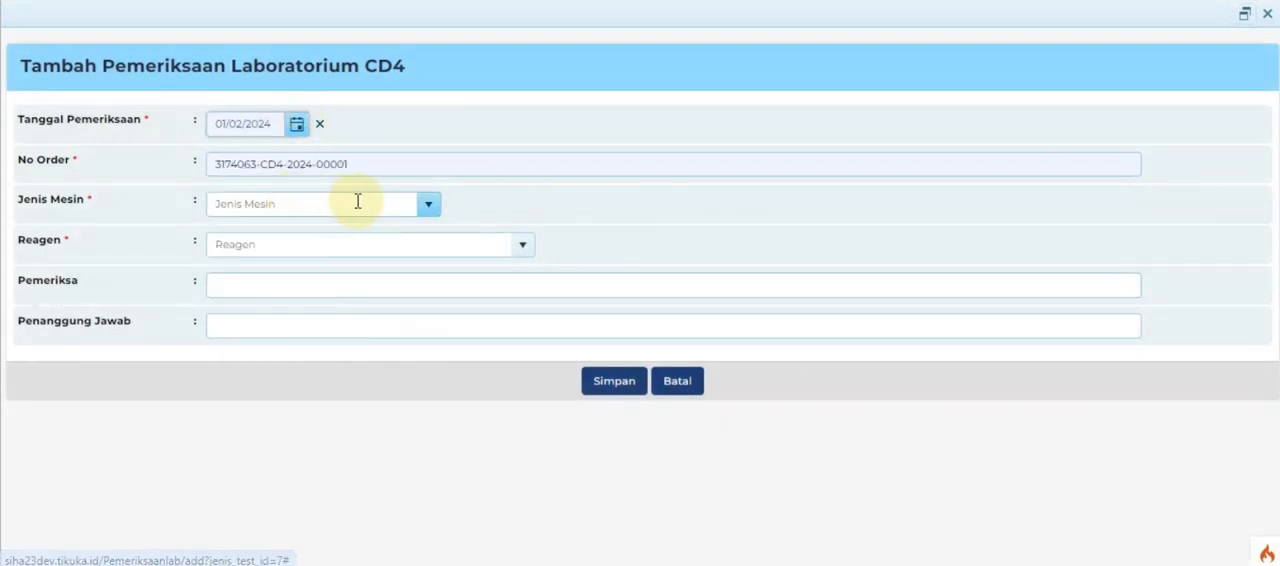
{"action": "left_click", "coordinate": [428, 207]}
{"action": "left_click", "coordinate": [408, 236]}
{"action": "left_click", "coordinate": [522, 245]}
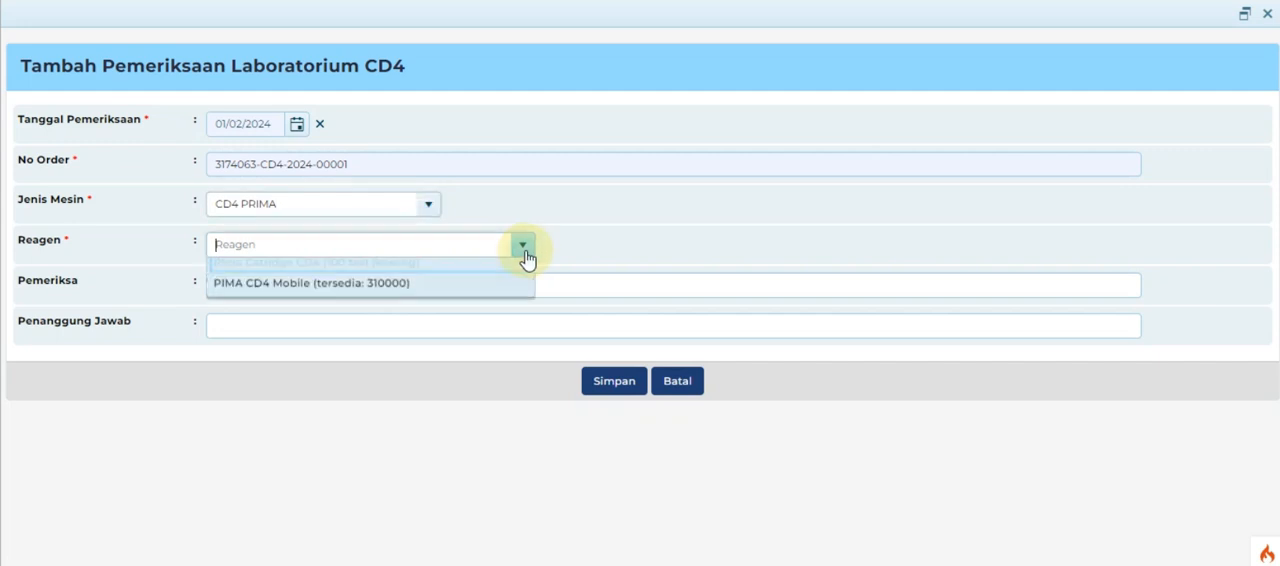
{"action": "left_click", "coordinate": [489, 289]}
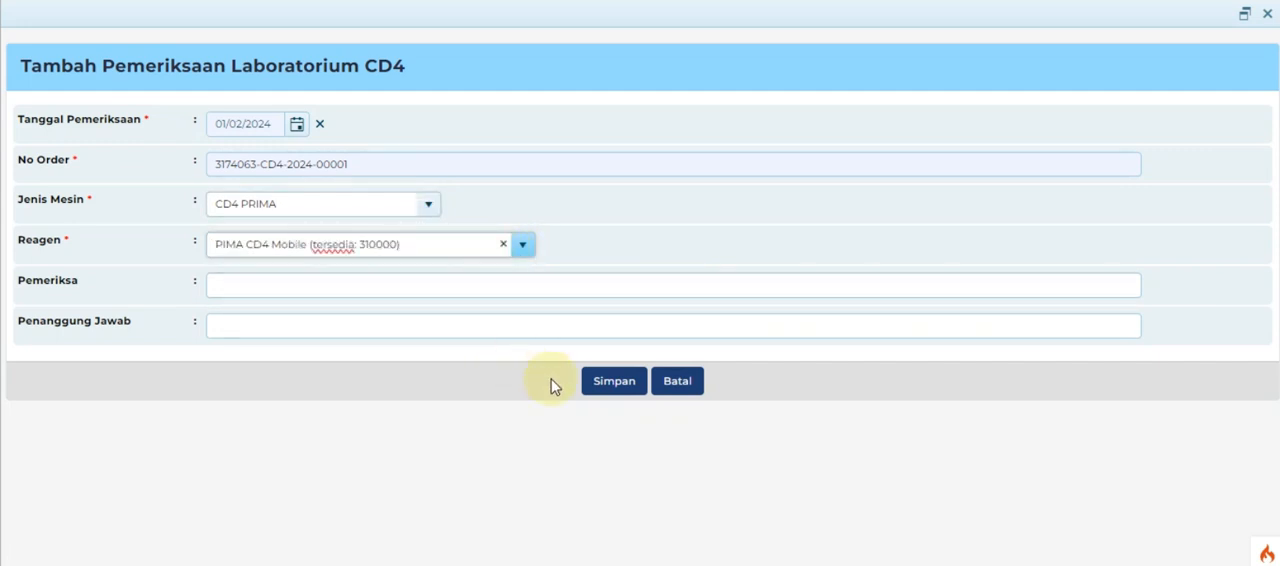
{"action": "left_click", "coordinate": [607, 390]}
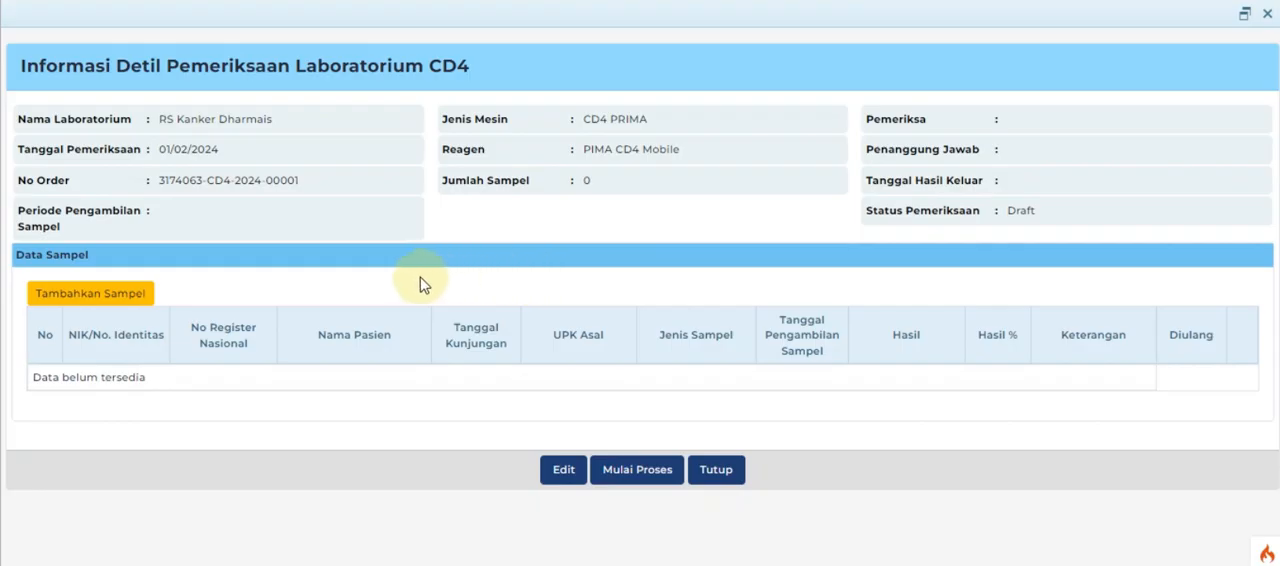
Add the patient's available serum sample from RS Kanker Dharmais to the CD4 examination.
{"action": "left_click", "coordinate": [126, 294]}
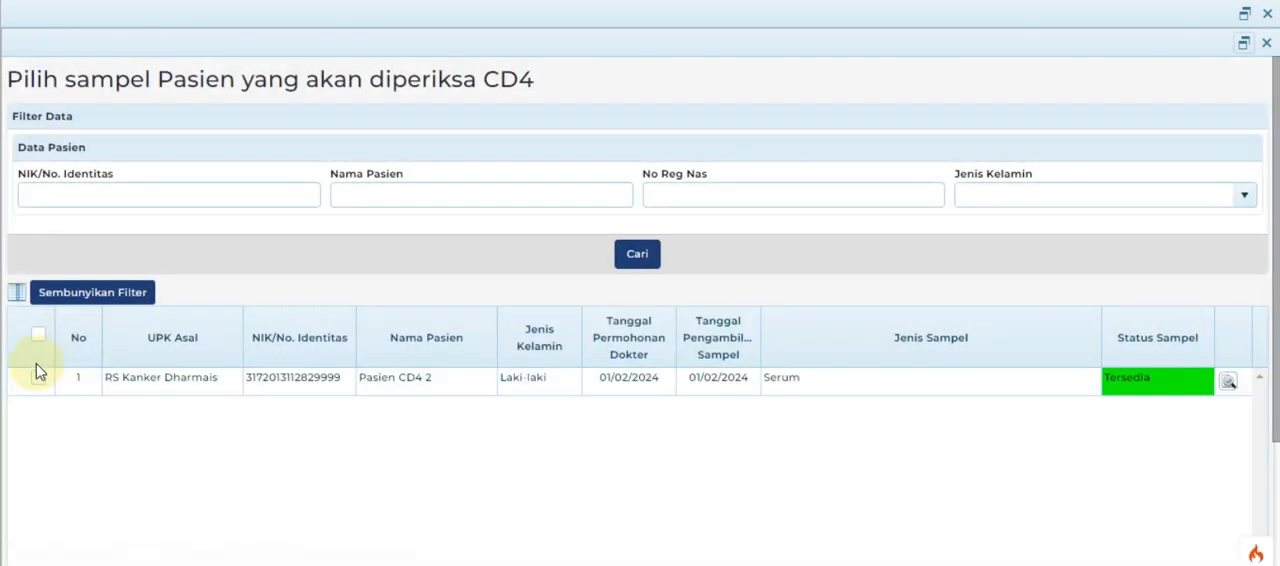
{"action": "left_click", "coordinate": [37, 384]}
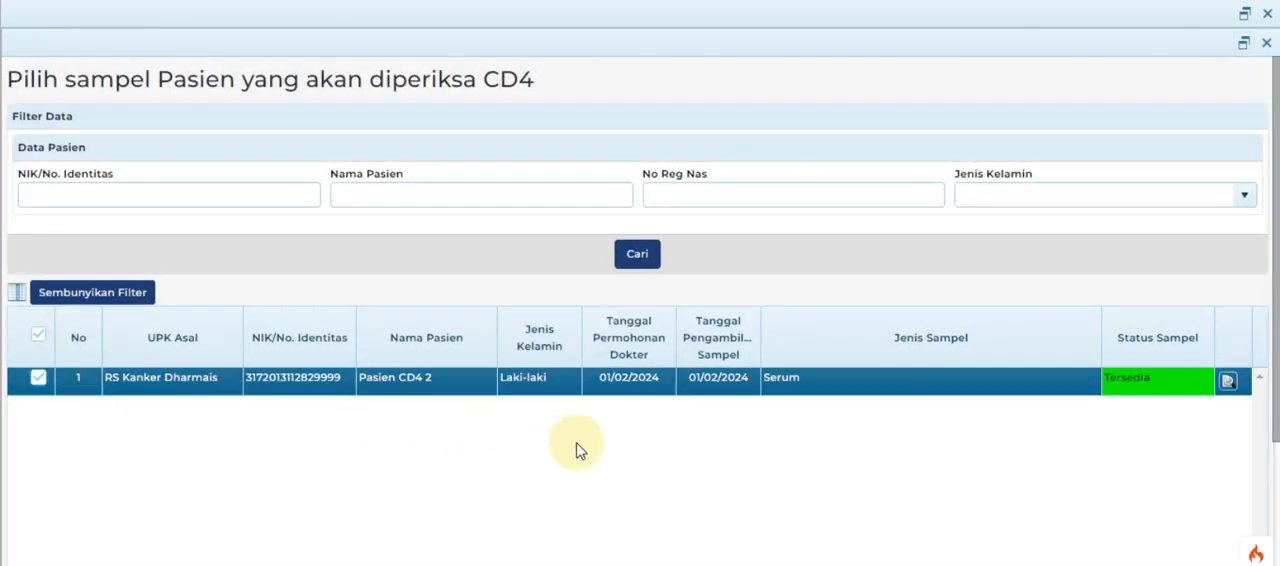
{"action": "scroll", "coordinate": [590, 455], "scroll_direction": "down", "scroll_amount": 3}
{"action": "left_click", "coordinate": [607, 553]}
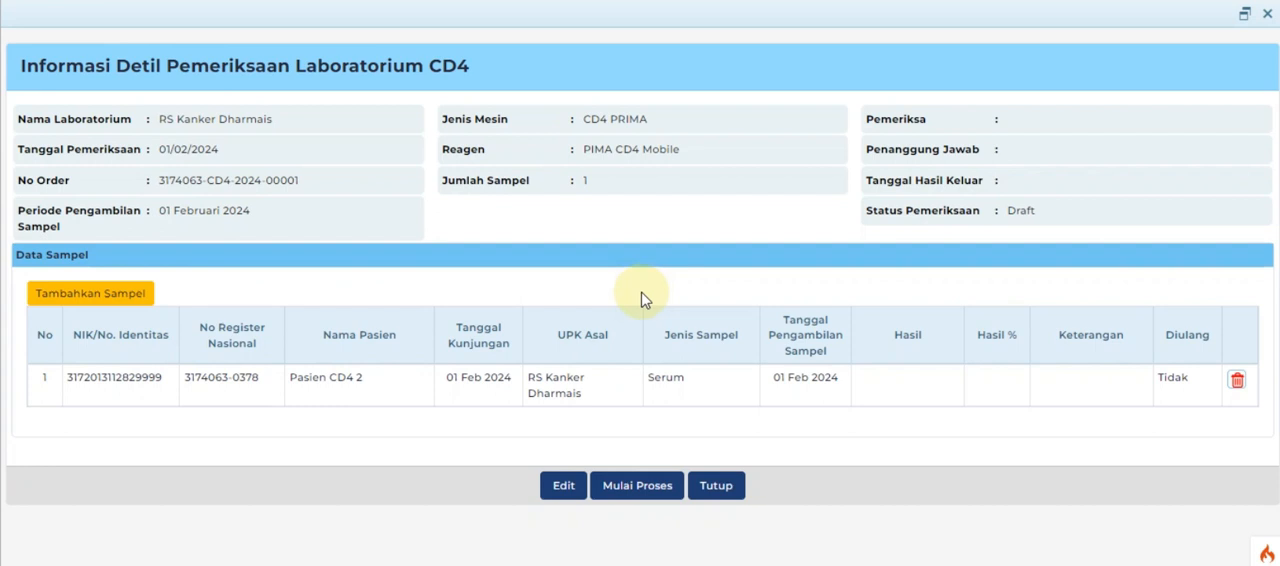
Start the examination process and save the sample's result as a numeric entry (Input Angka) of 600.
{"action": "left_click", "coordinate": [628, 484]}
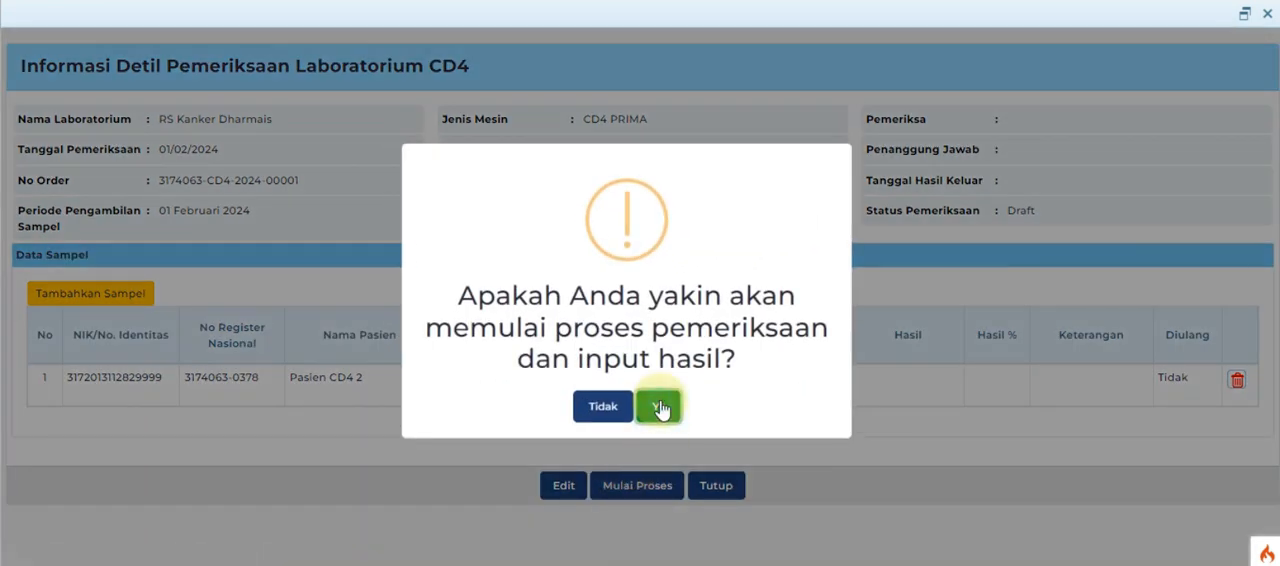
{"action": "left_click", "coordinate": [658, 406]}
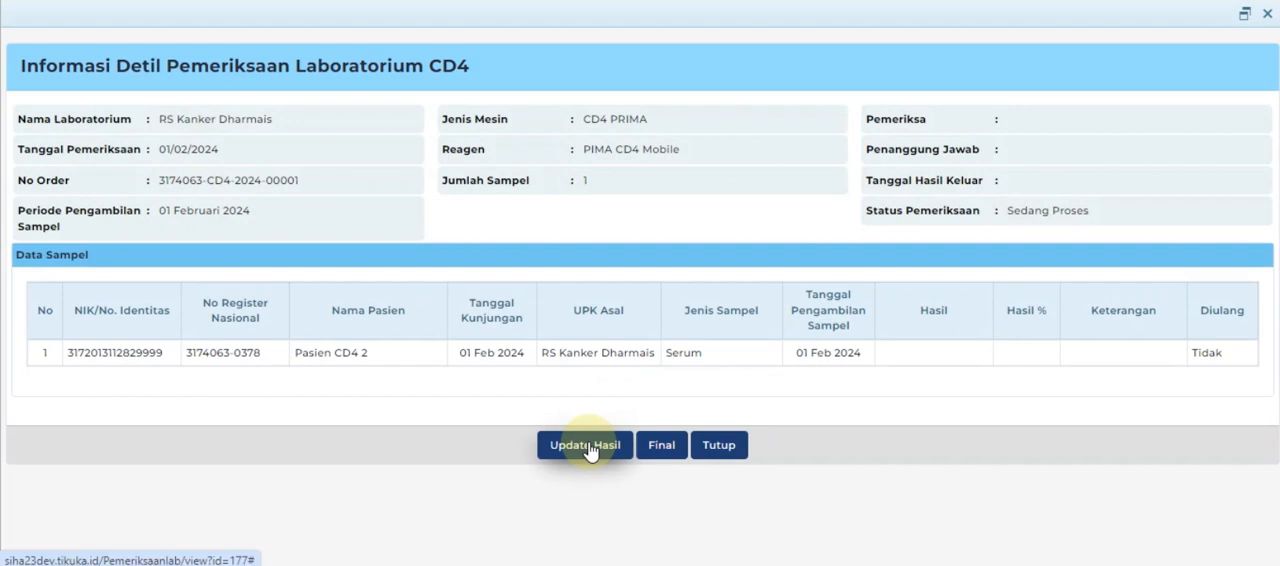
{"action": "left_click", "coordinate": [588, 447]}
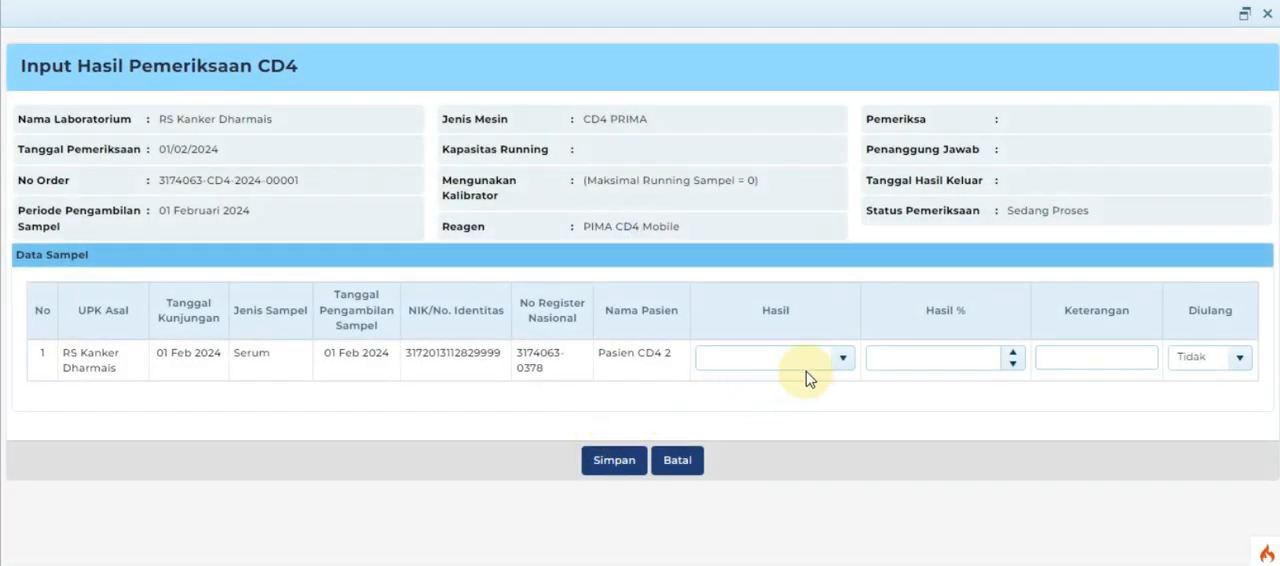
{"action": "left_click", "coordinate": [842, 358]}
{"action": "left_click", "coordinate": [806, 404]}
{"action": "left_click", "coordinate": [800, 404]}
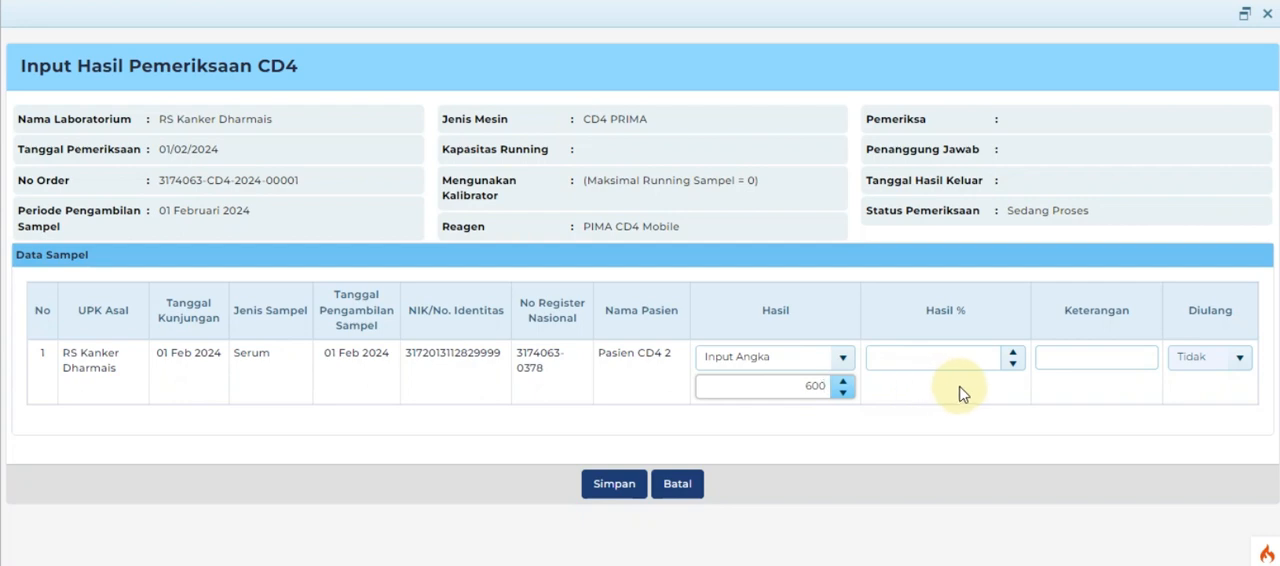
{"action": "left_click", "coordinate": [614, 485]}
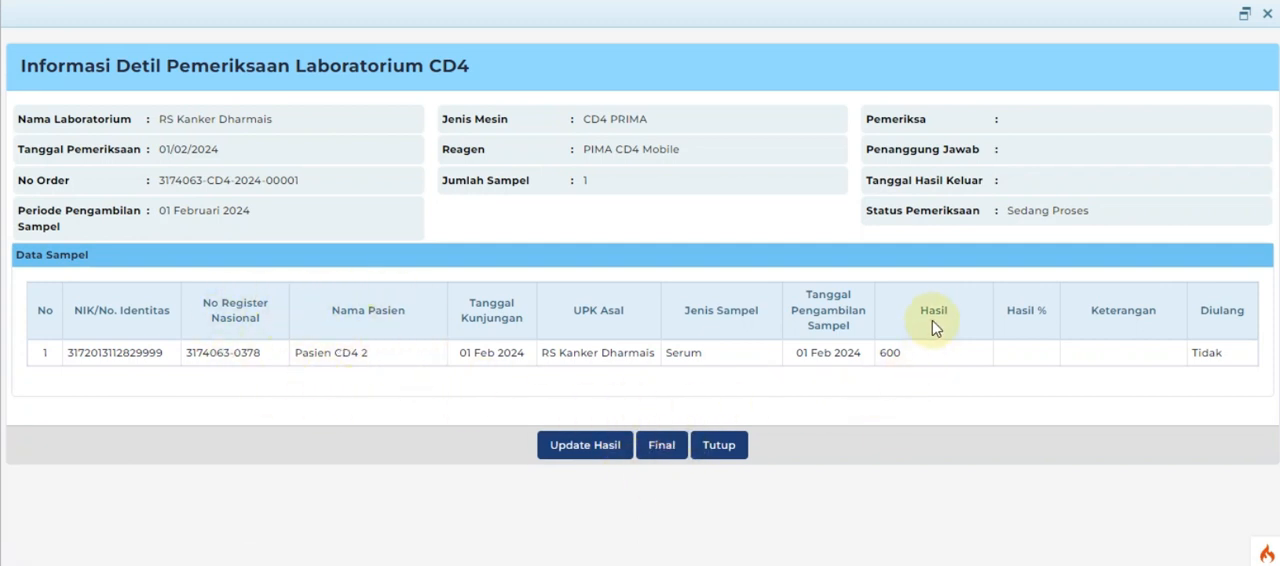
Finalize the CD4 examination with Pemeriksa petugas, Penanggung Jawab dokter and result date 01/02/2024, and confirm saving.
{"action": "left_click", "coordinate": [653, 449]}
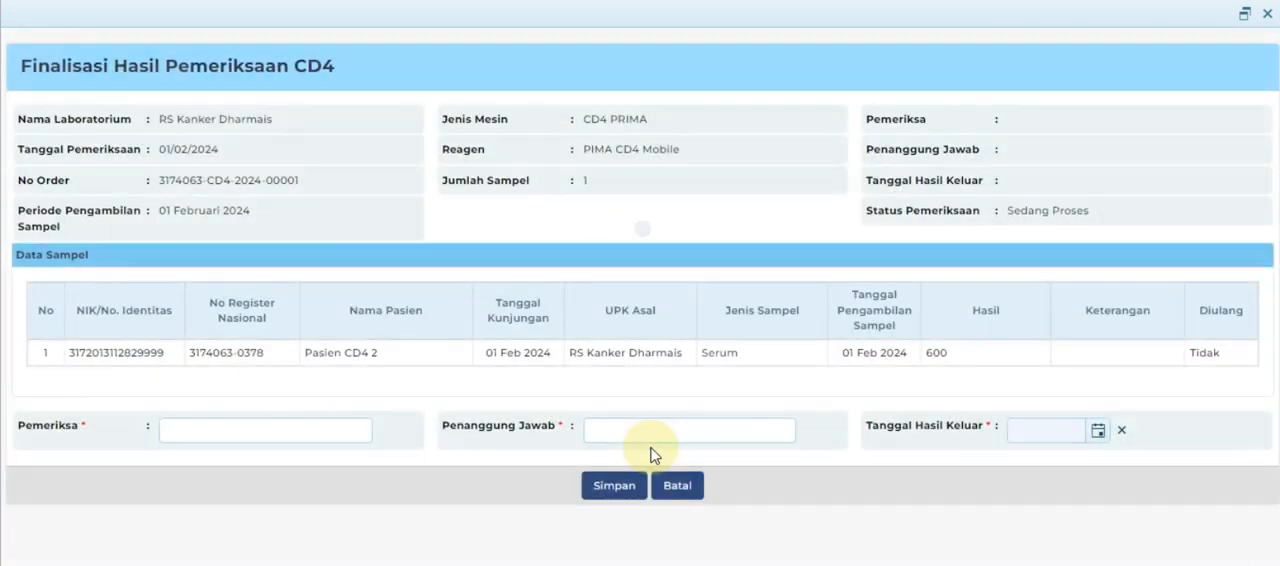
{"action": "left_click", "coordinate": [344, 430]}
{"action": "left_click", "coordinate": [337, 470]}
{"action": "left_click", "coordinate": [677, 431]}
{"action": "left_click", "coordinate": [700, 472]}
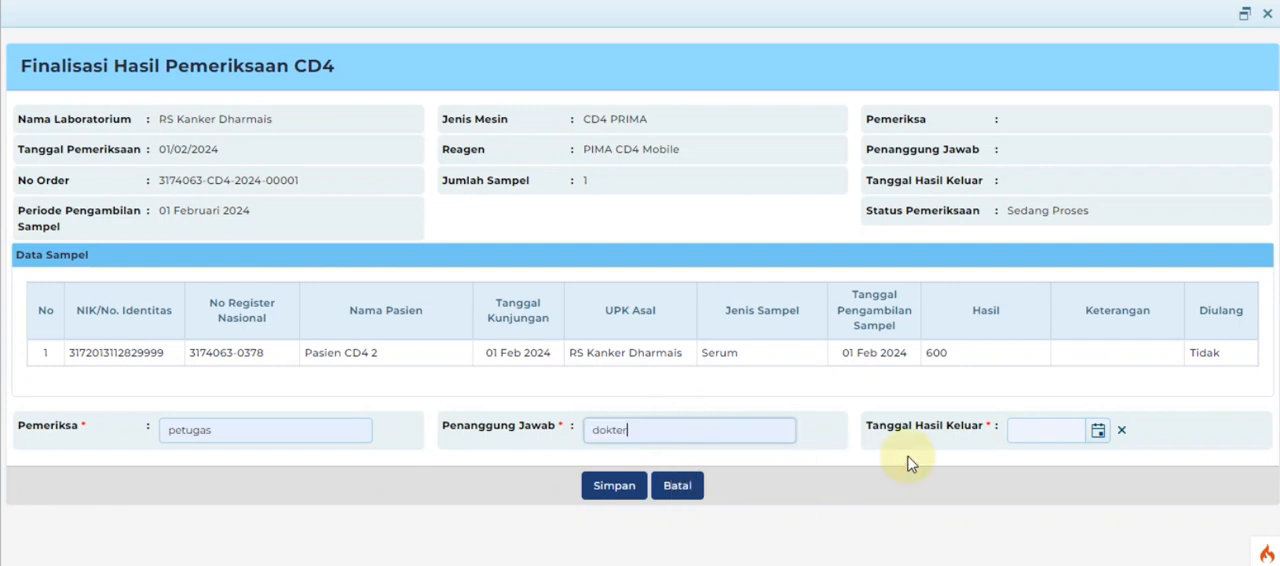
{"action": "left_click", "coordinate": [1100, 440]}
{"action": "left_click", "coordinate": [1020, 248]}
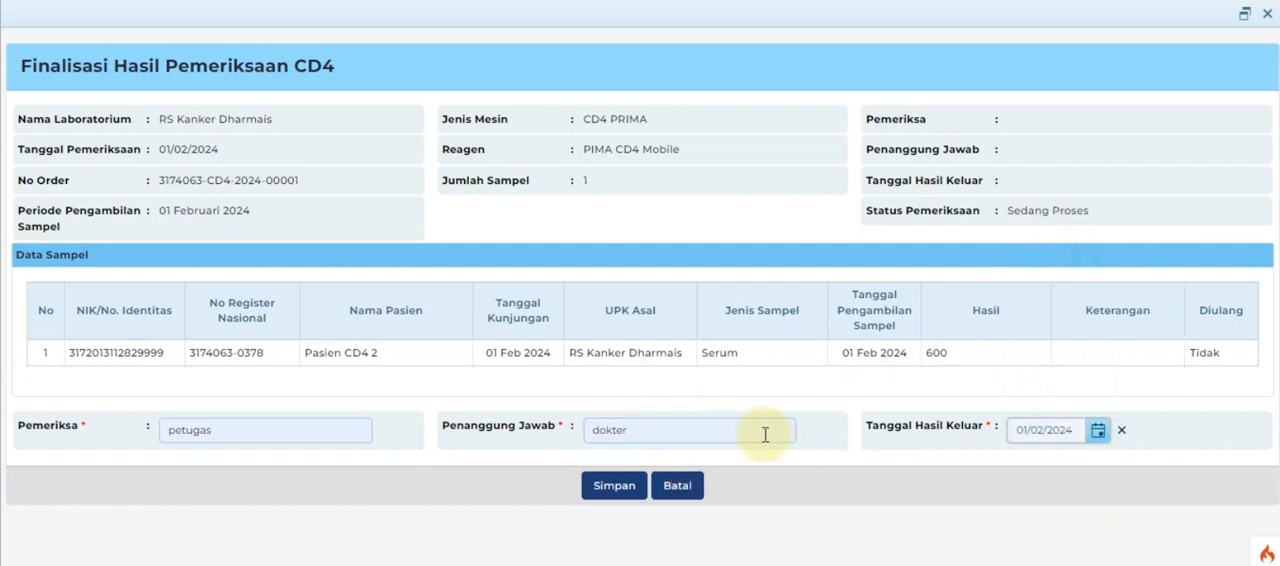
{"action": "left_click", "coordinate": [616, 487]}
{"action": "left_click", "coordinate": [659, 391]}
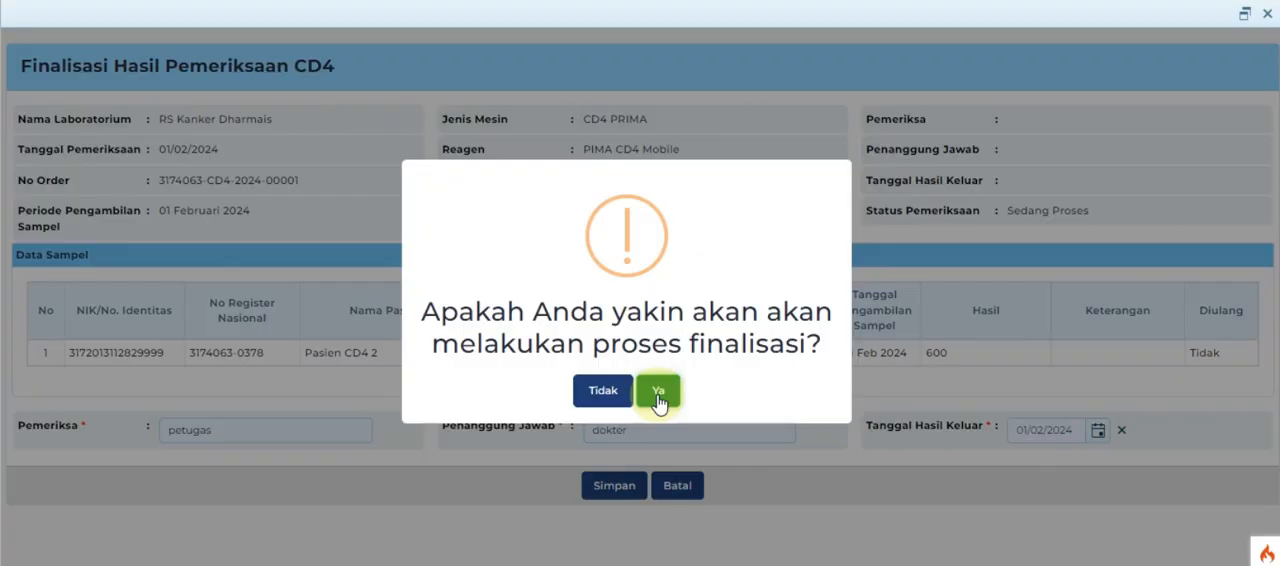
{"action": "left_click", "coordinate": [658, 392]}
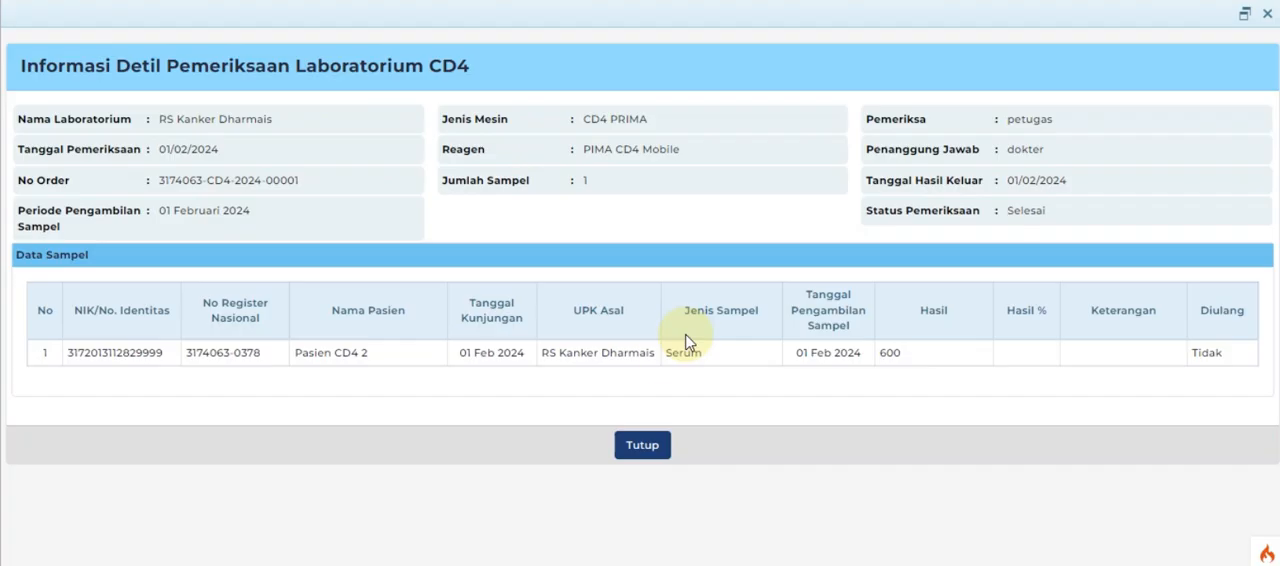
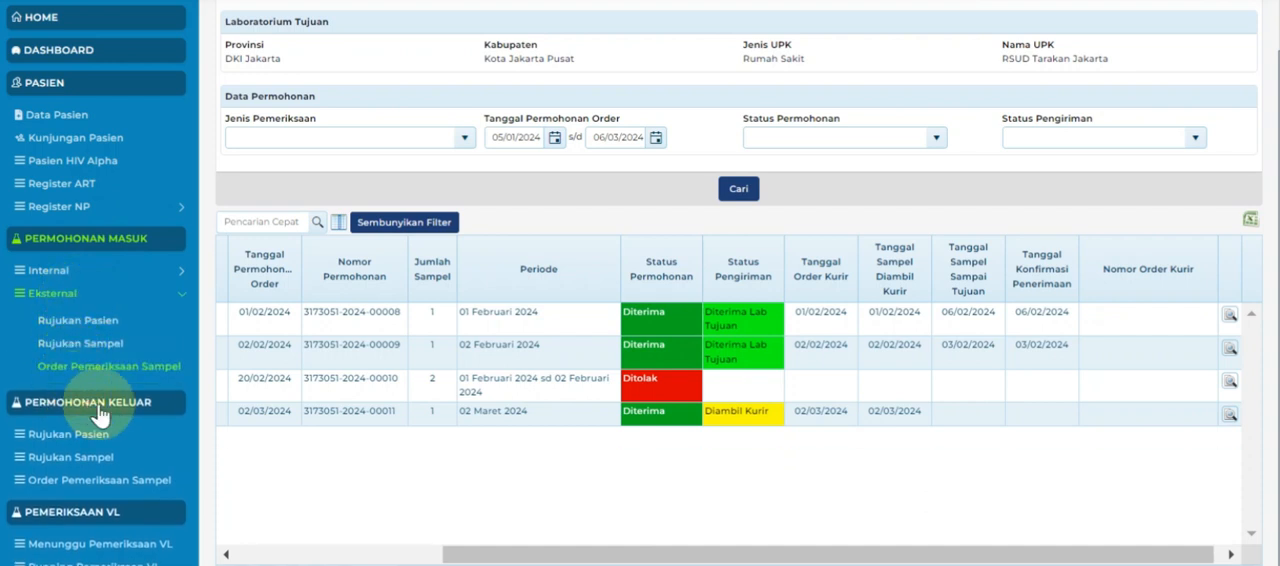
Confirm receipt of the 02 Maret 2024 CD4 sample order with condition Sampel Lisis and confirmation date 02/03/2024, and confirm saving.
{"action": "left_click", "coordinate": [903, 410]}
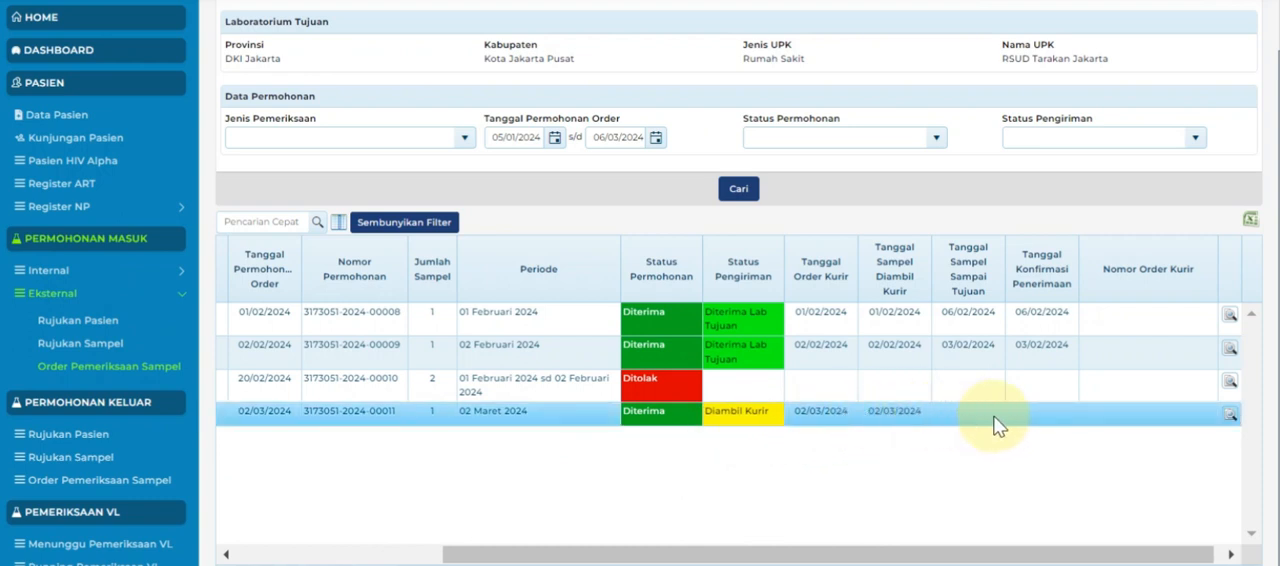
{"action": "left_click", "coordinate": [1230, 423]}
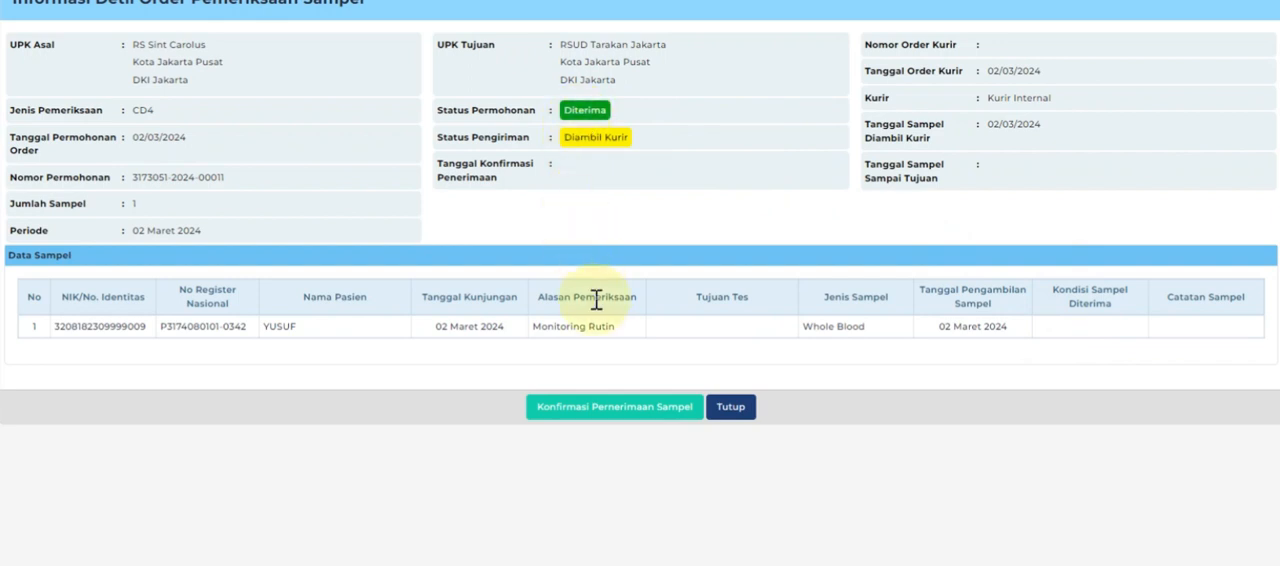
{"action": "left_click", "coordinate": [593, 407]}
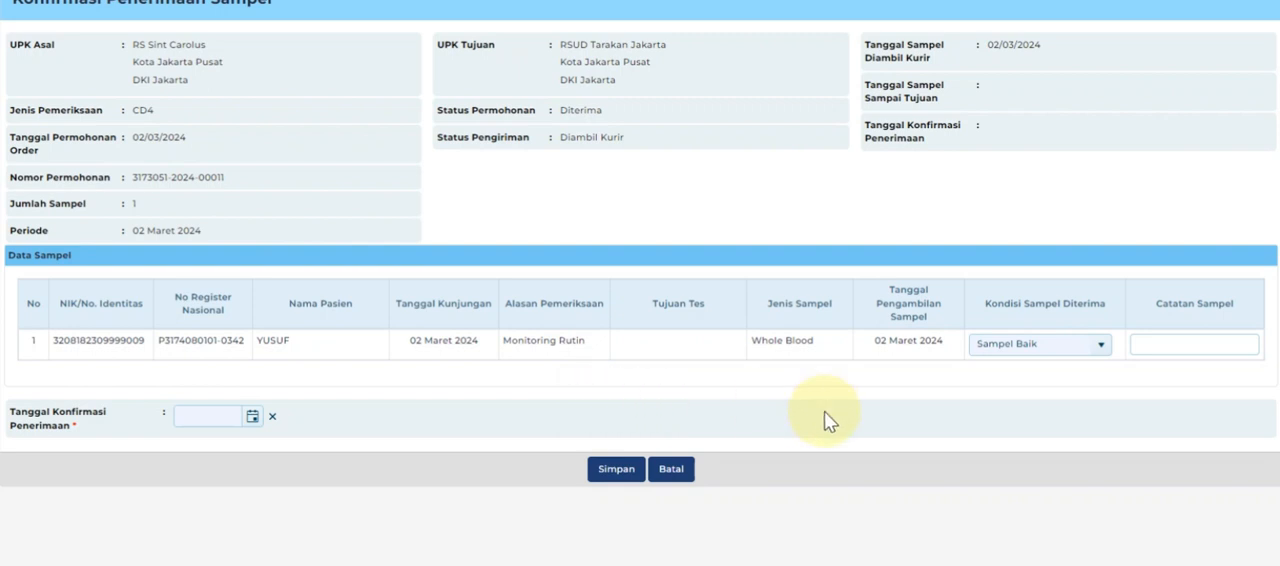
{"action": "left_click", "coordinate": [1104, 344]}
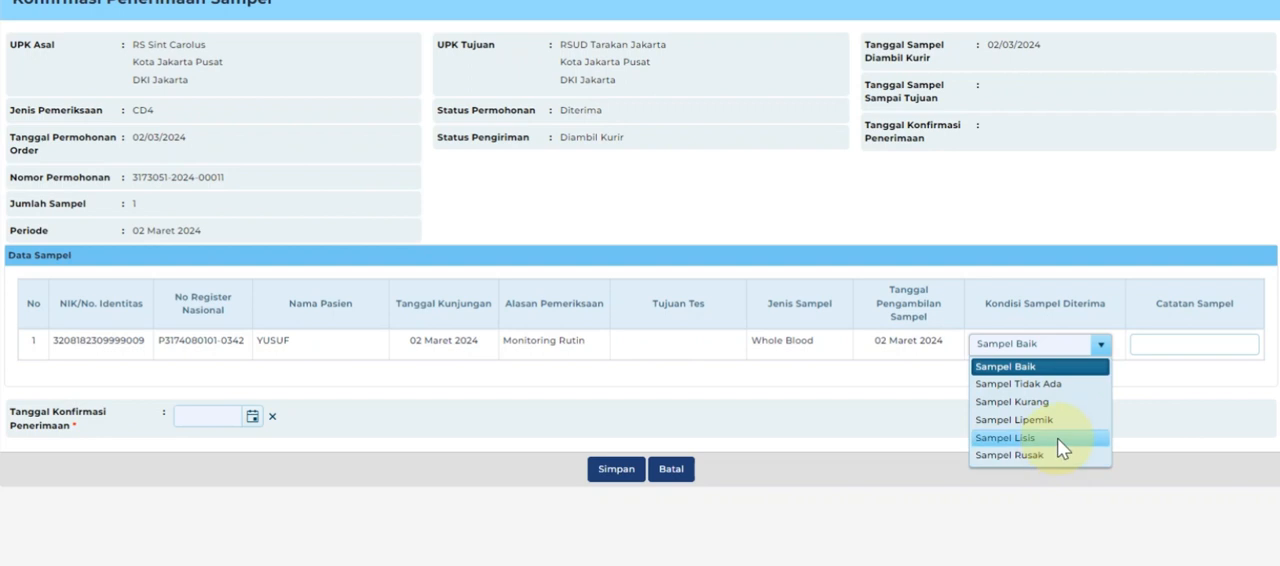
{"action": "left_click", "coordinate": [1057, 437]}
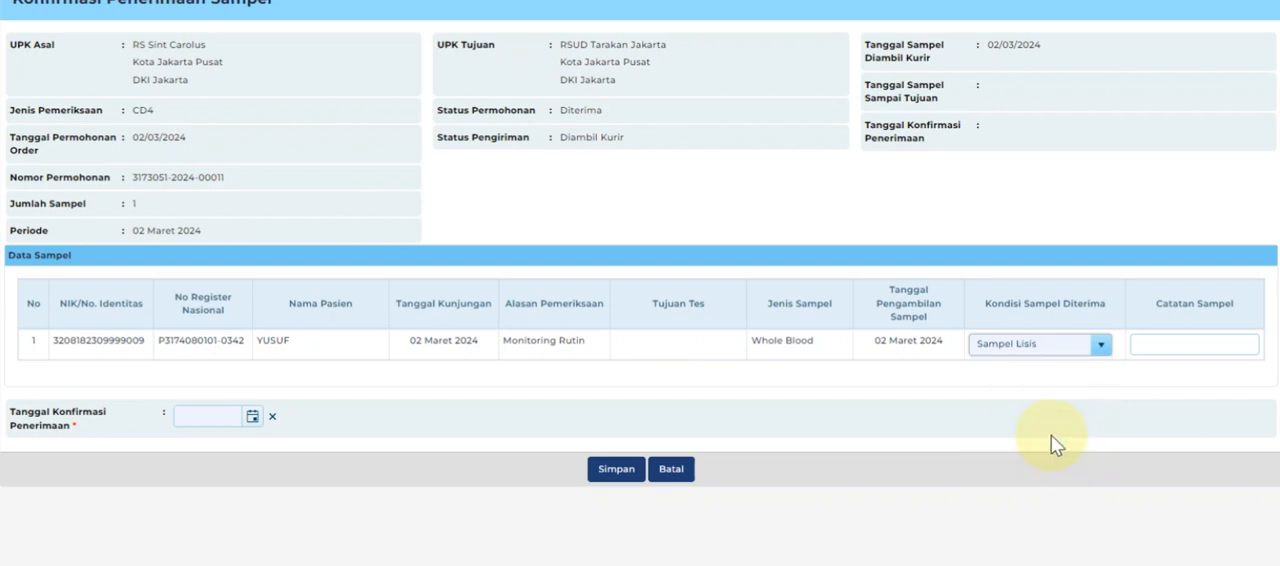
{"action": "left_click", "coordinate": [252, 417]}
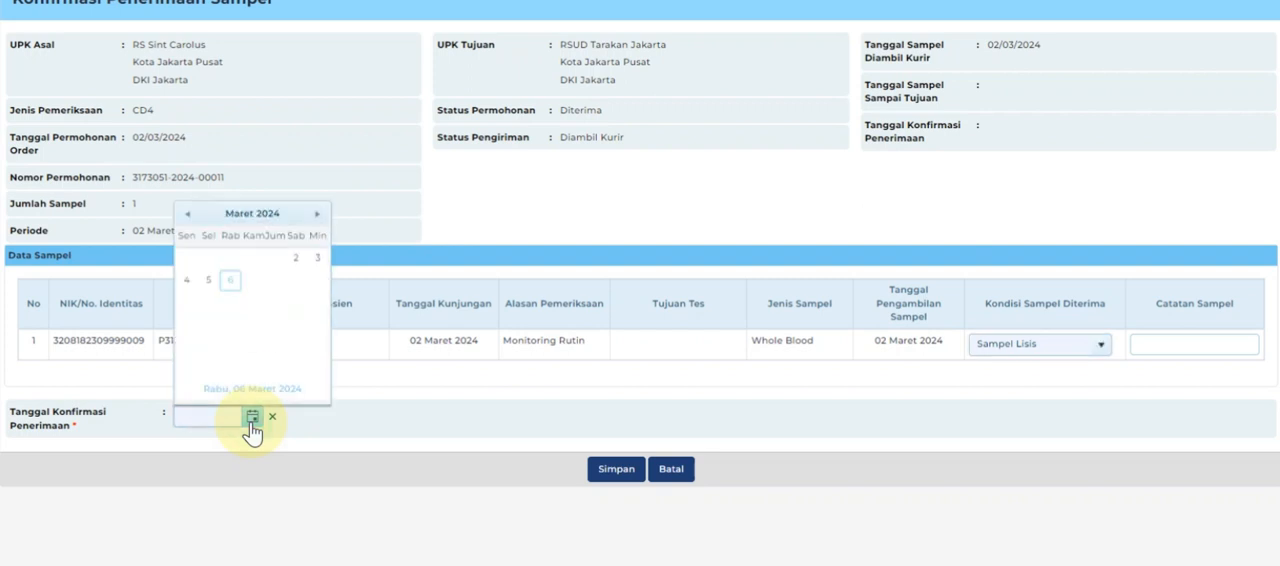
{"action": "left_click", "coordinate": [295, 262]}
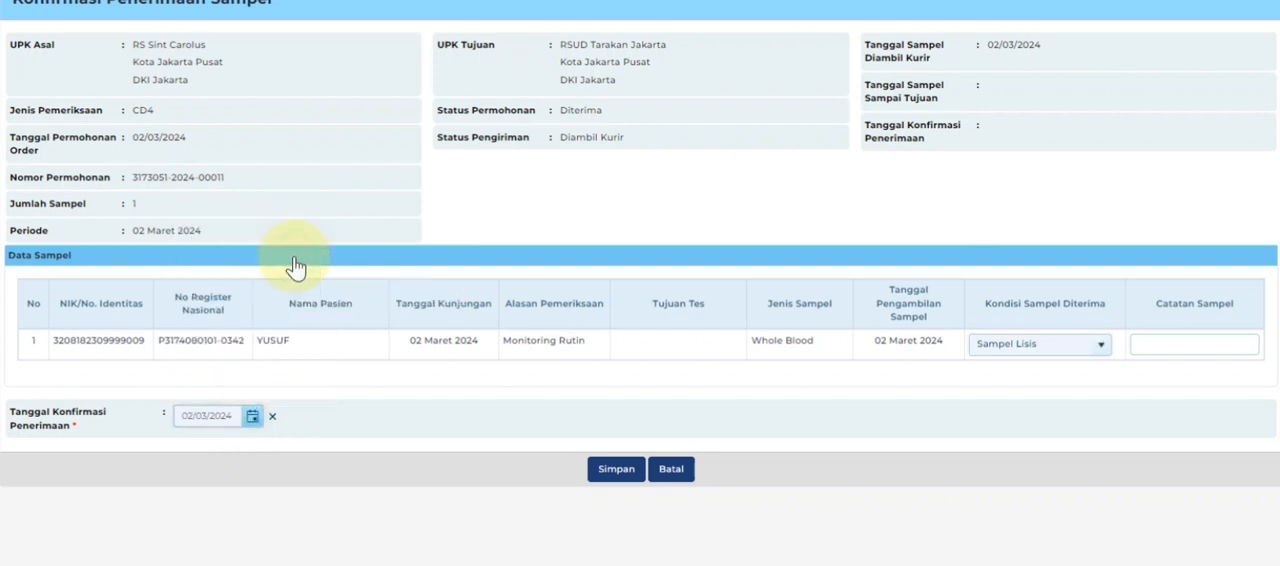
{"action": "left_click", "coordinate": [615, 470]}
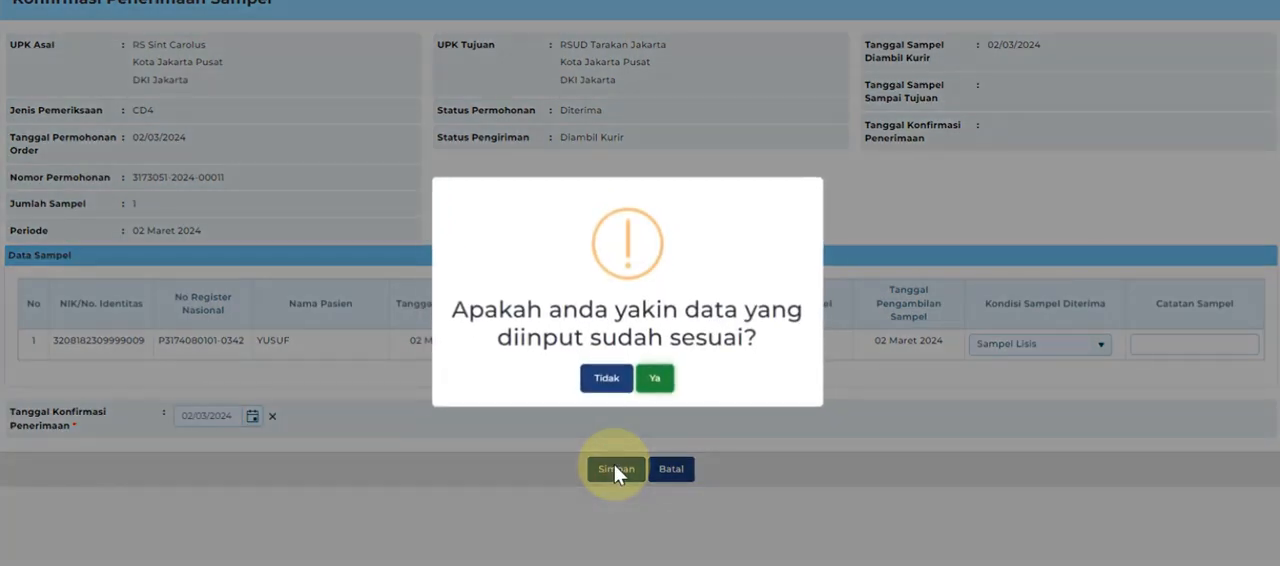
{"action": "left_click", "coordinate": [655, 379]}
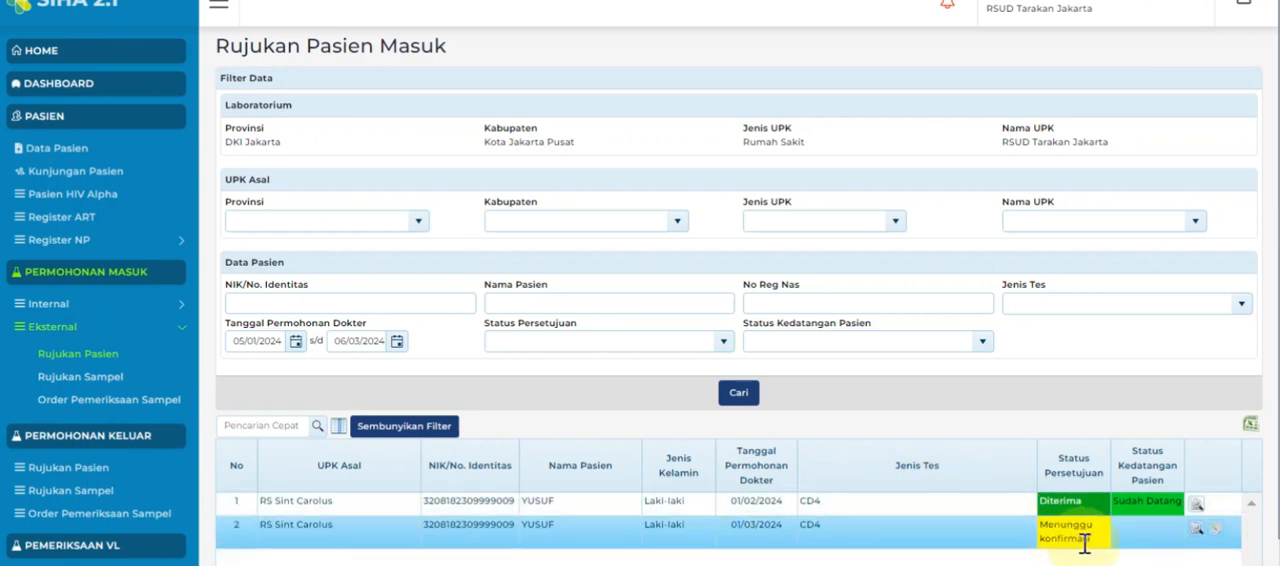
Respond to the incoming CD4 patient referral dated 01/03/2024 with approval status Diterima and approval date 01/03/2024, and save it.
{"action": "left_click", "coordinate": [1222, 532]}
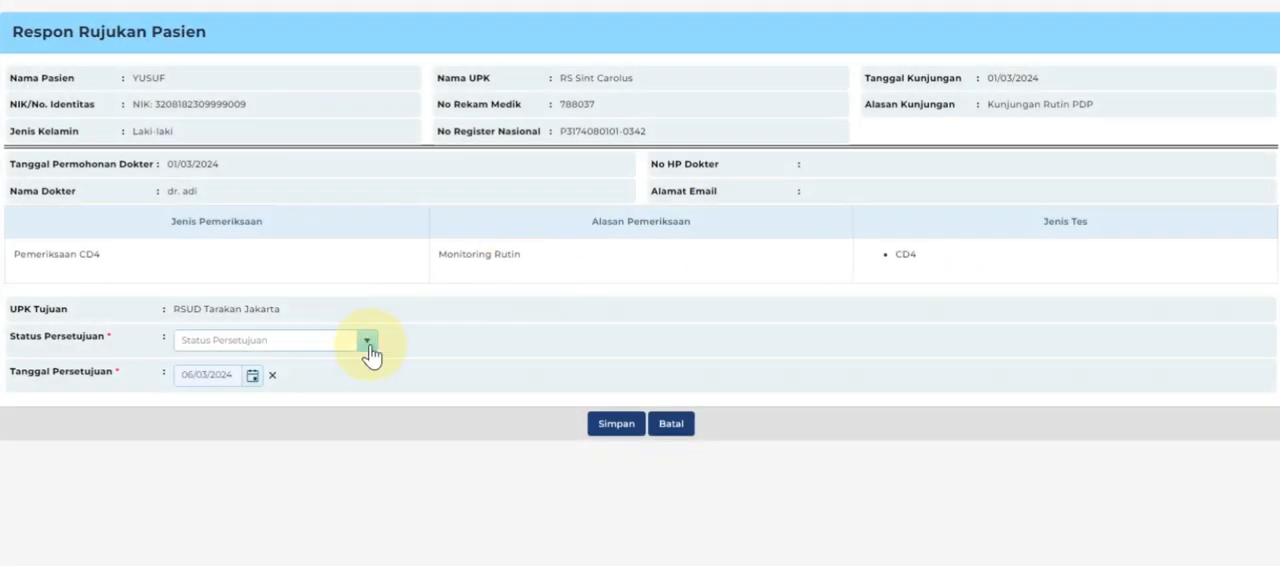
{"action": "left_click", "coordinate": [368, 344]}
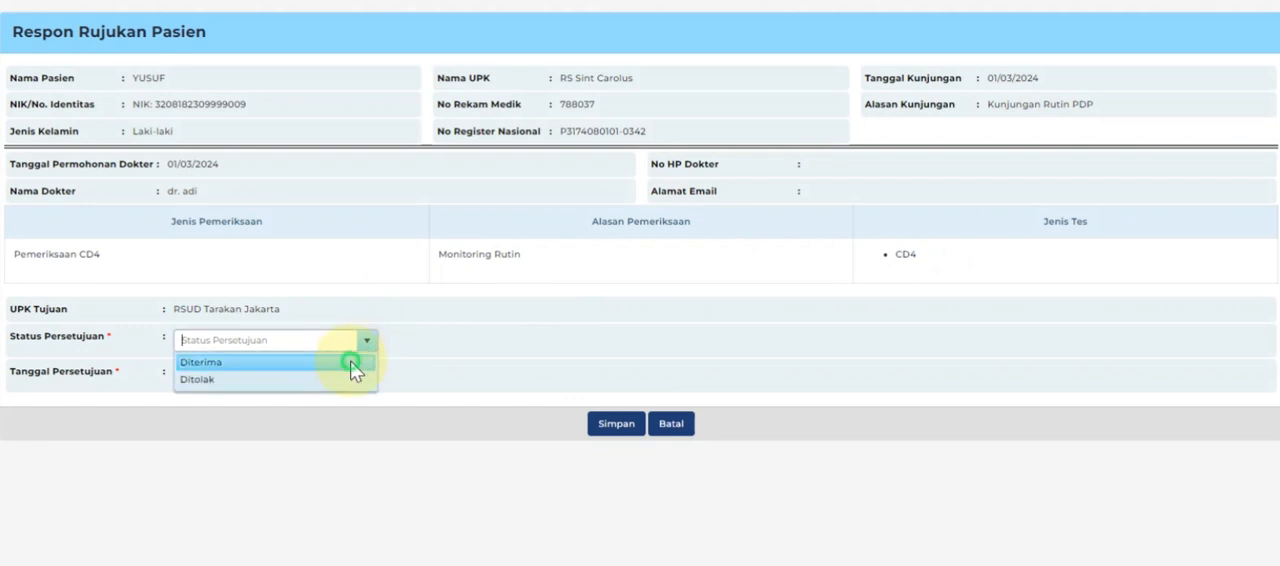
{"action": "left_click", "coordinate": [350, 362]}
{"action": "left_click", "coordinate": [252, 376]}
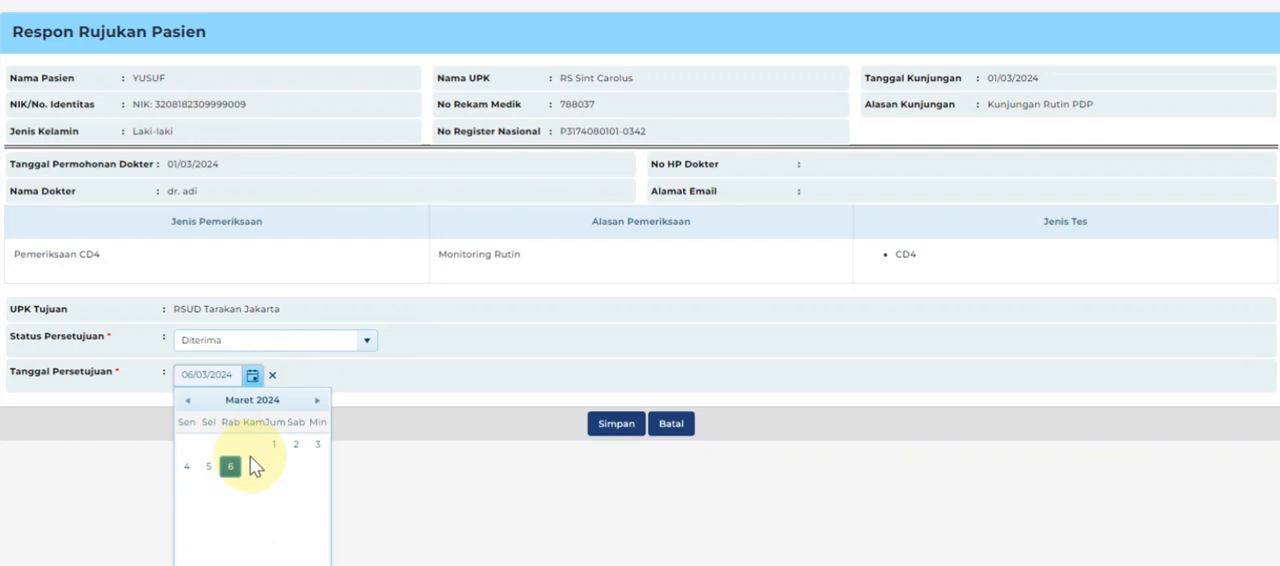
{"action": "left_click", "coordinate": [274, 444]}
{"action": "left_click", "coordinate": [617, 424]}
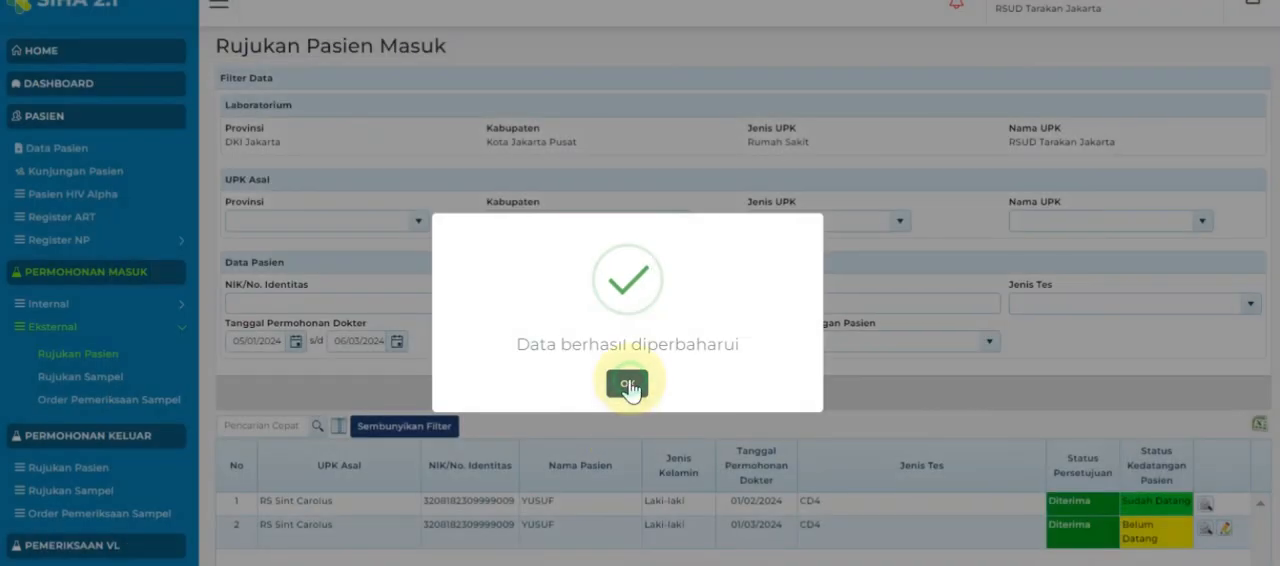
{"action": "left_click", "coordinate": [628, 384]}
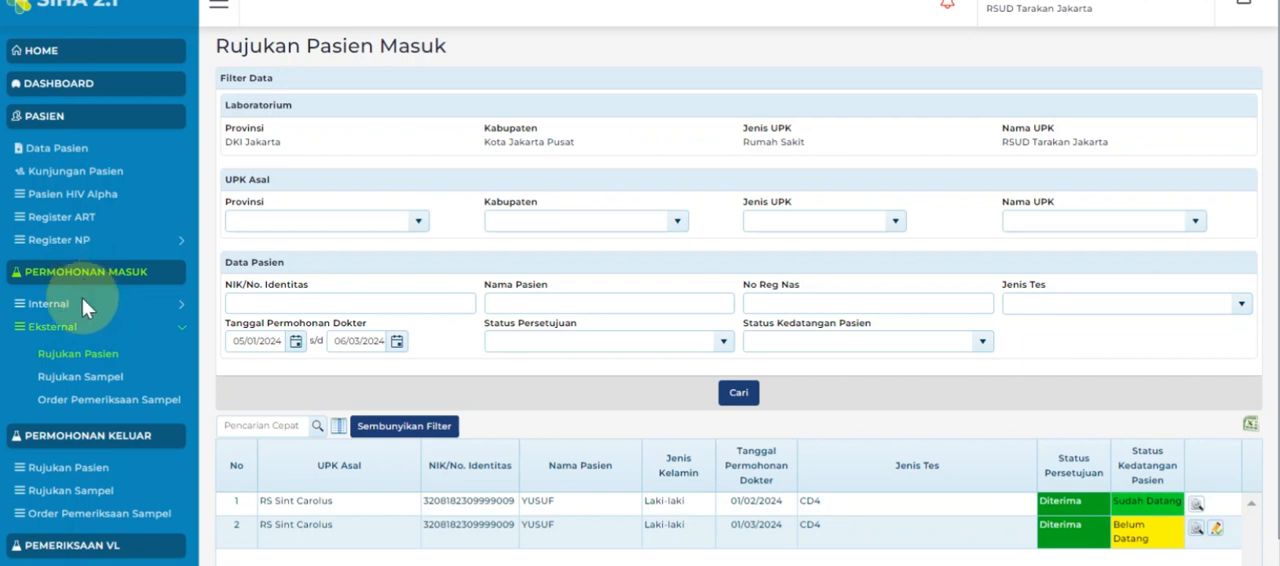
List the incoming patient referrals and save the arrival status Tidak Datang for the CD4 referral dated 01/03/2024.
{"action": "left_click", "coordinate": [70, 360]}
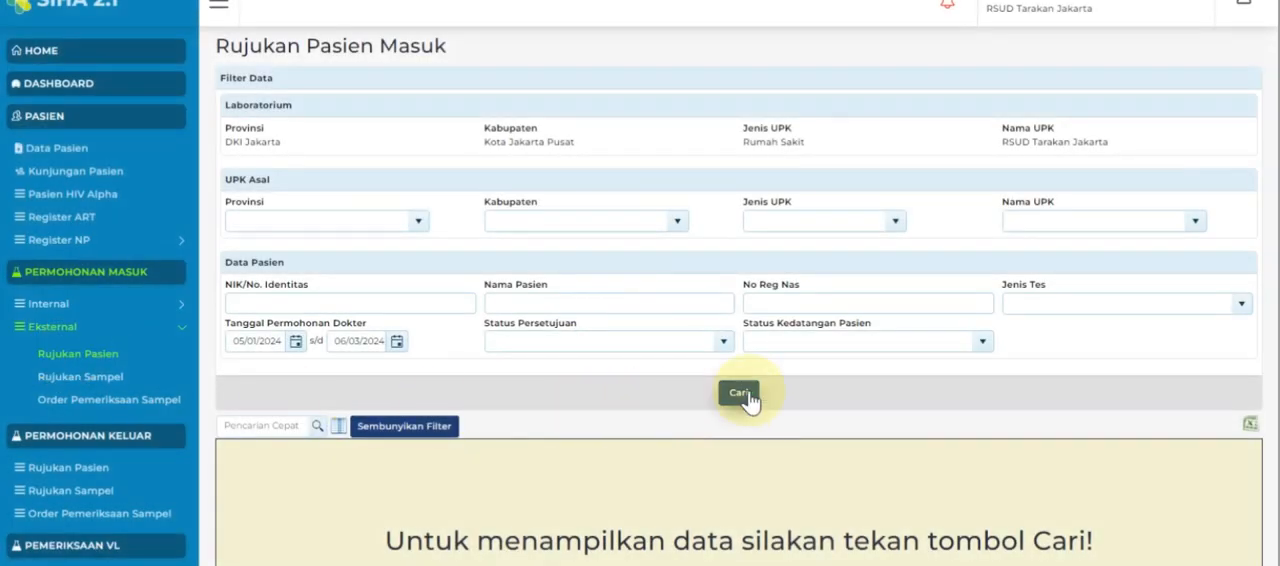
{"action": "left_click", "coordinate": [742, 394]}
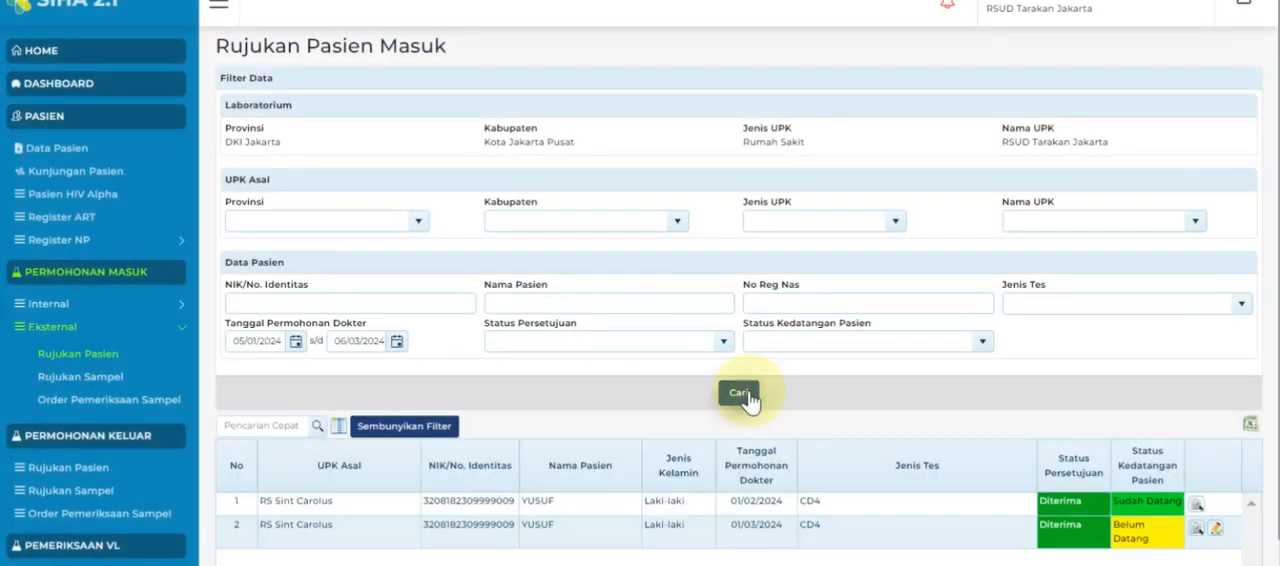
{"action": "left_click", "coordinate": [1216, 532]}
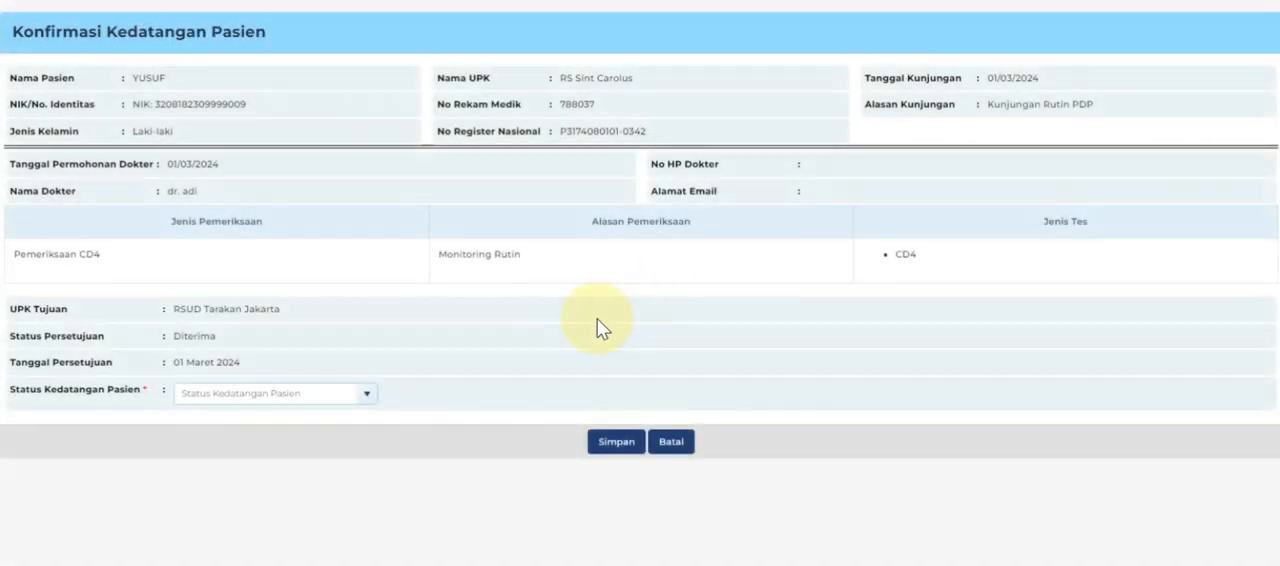
{"action": "left_click", "coordinate": [367, 393]}
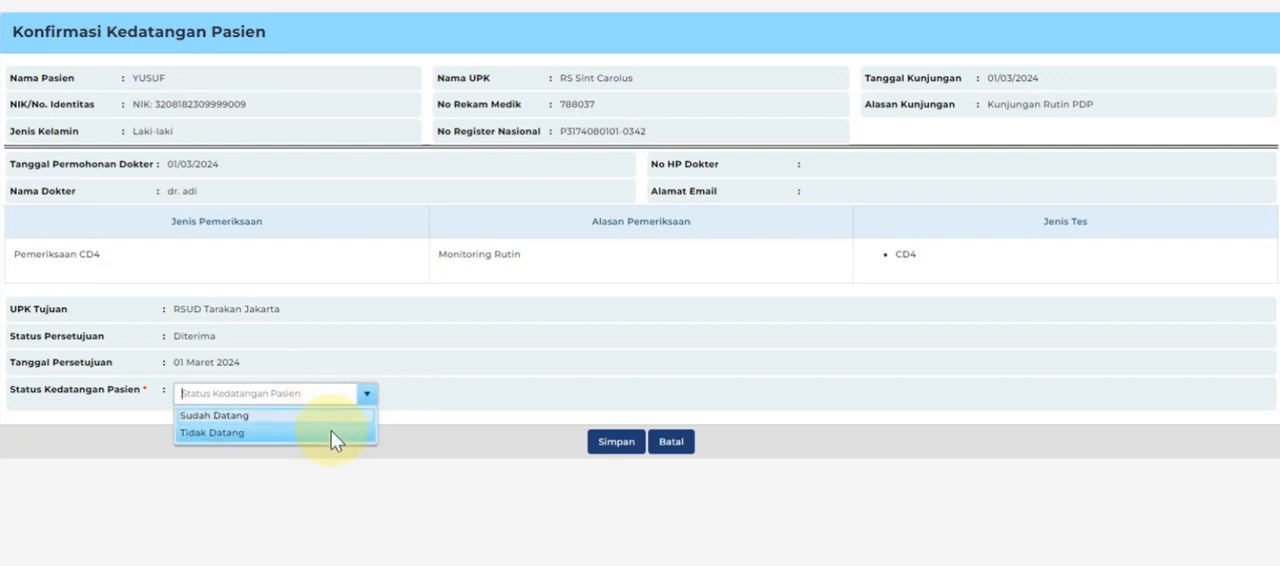
{"action": "left_click", "coordinate": [331, 432]}
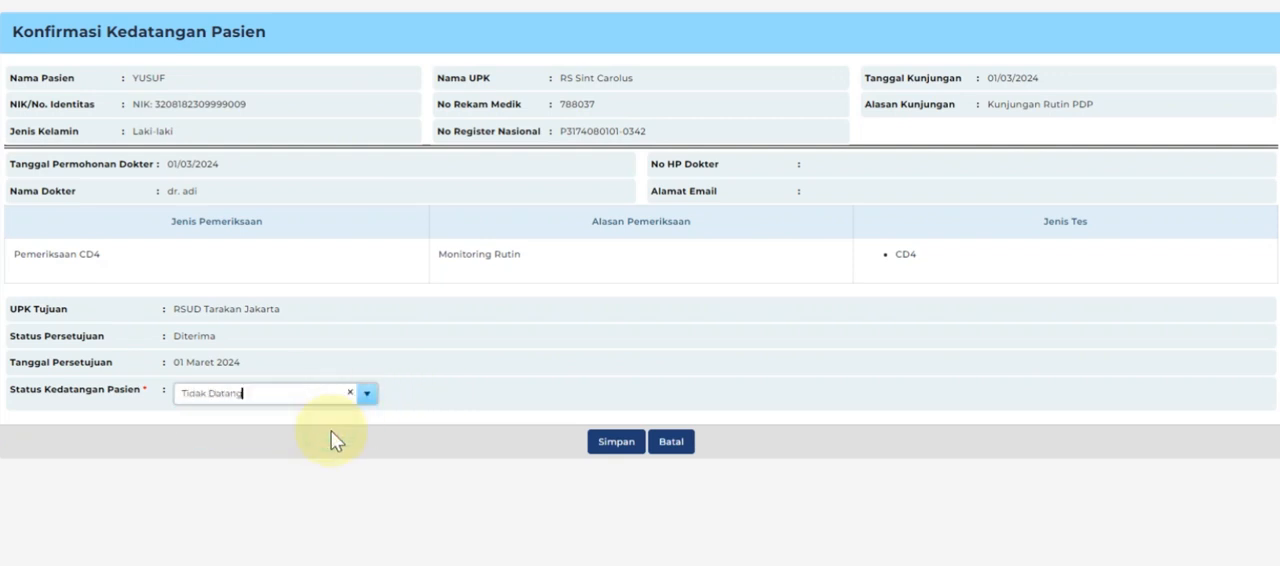
{"action": "left_click", "coordinate": [620, 441]}
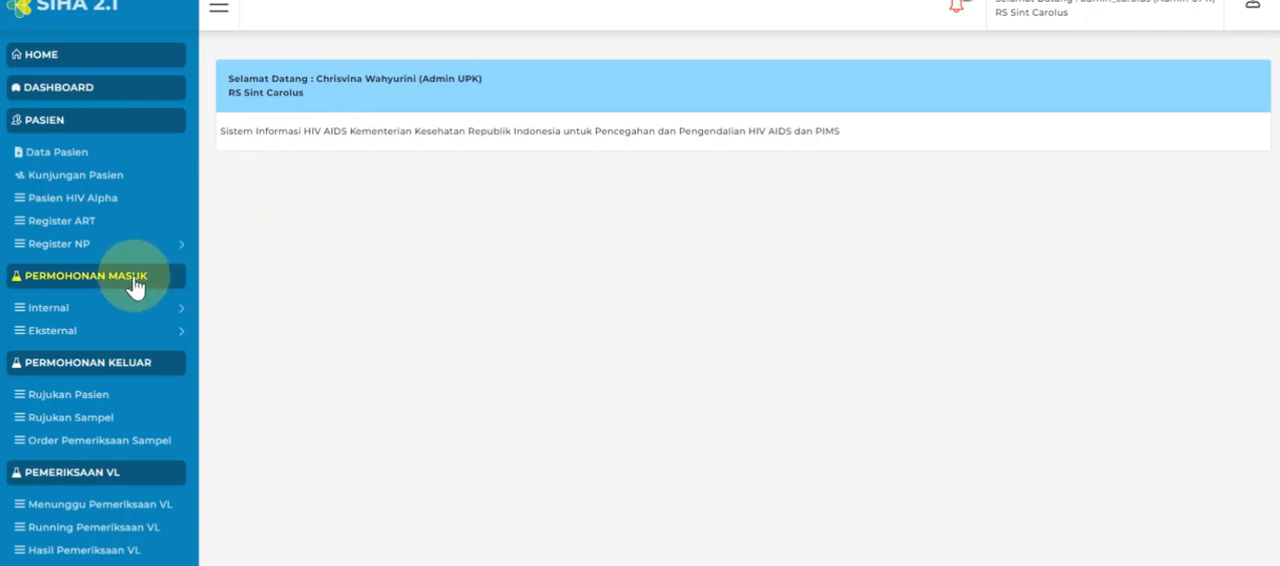
In the RS Sint Carolus account, list the outgoing patient referrals and check the arrival status of the 01/03/2024 CD4 referral.
{"action": "left_click", "coordinate": [97, 400]}
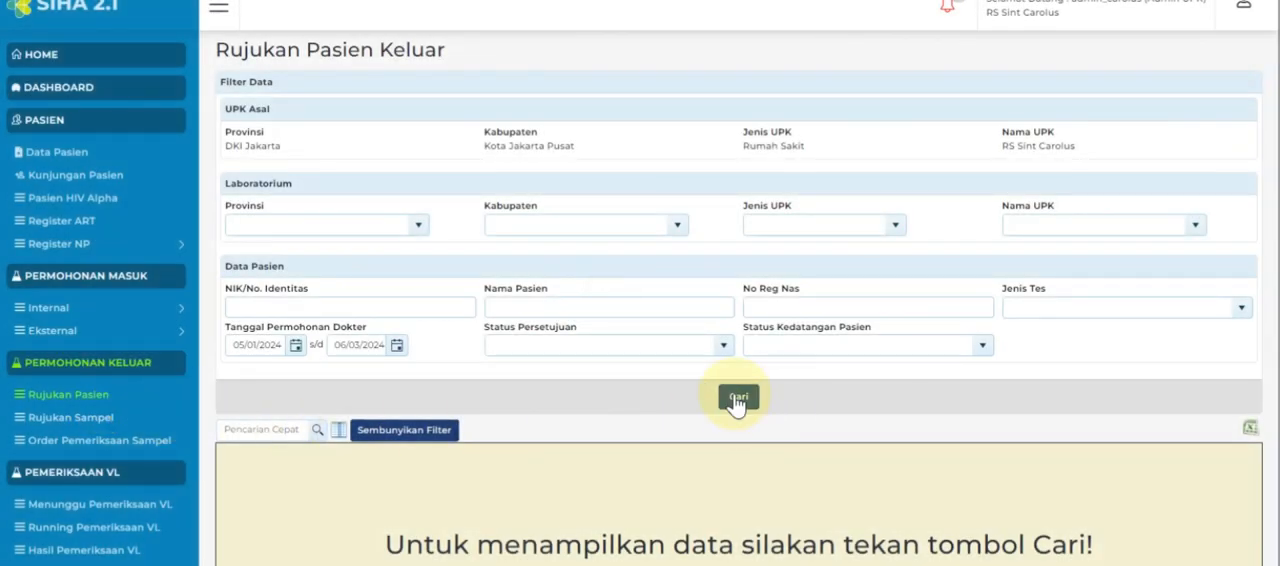
{"action": "left_click", "coordinate": [736, 399]}
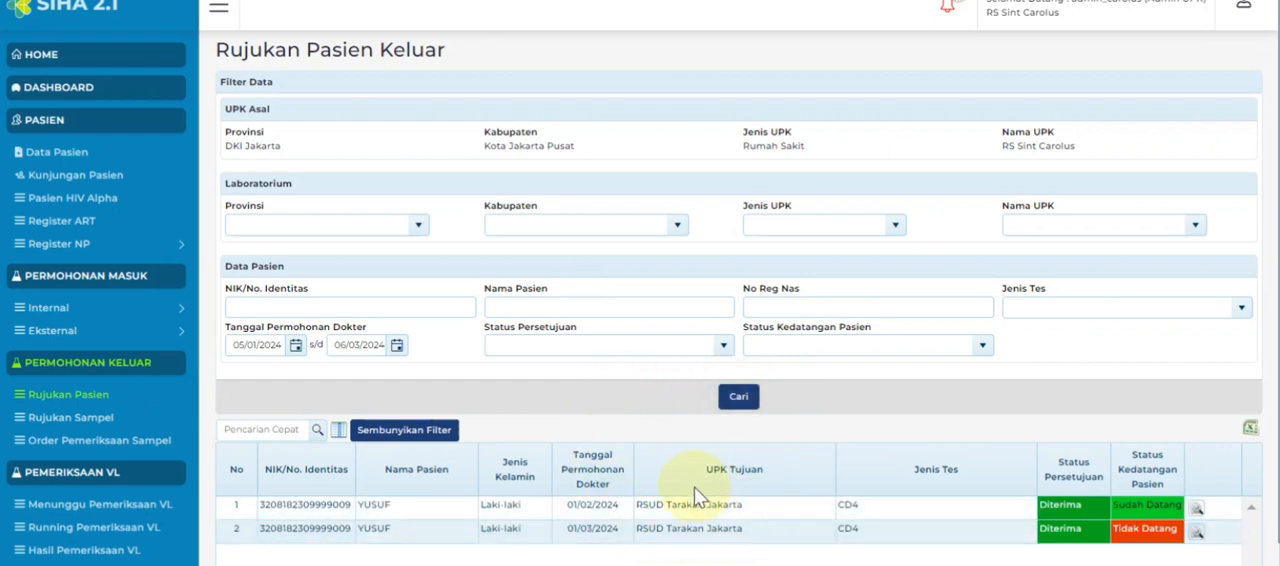
{"action": "left_click", "coordinate": [1152, 540]}
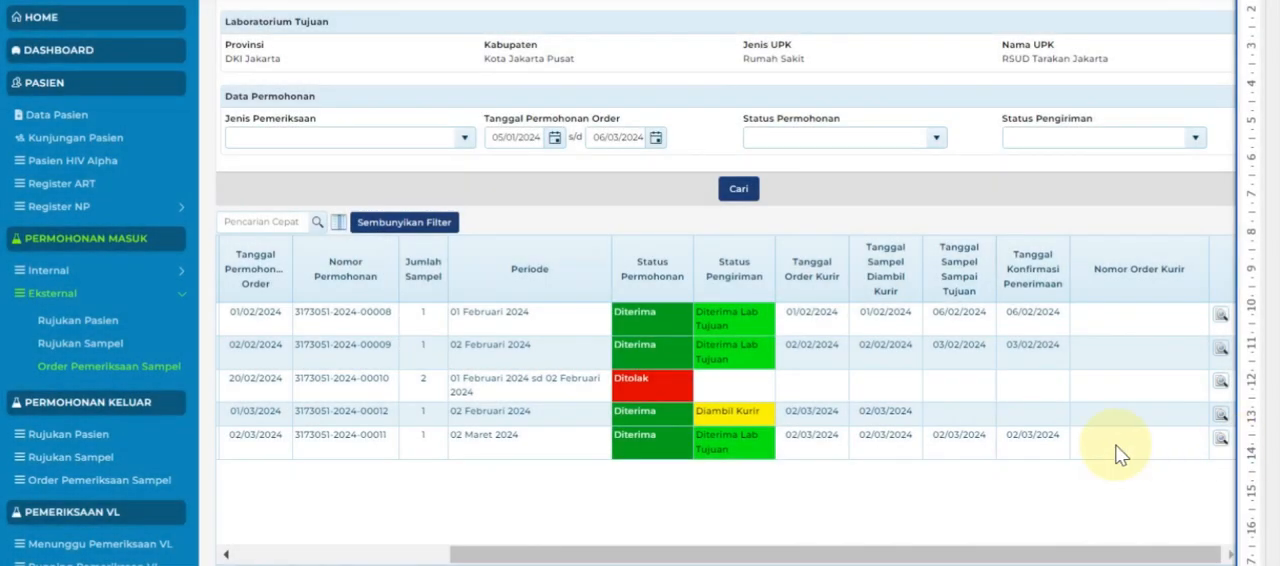
In the RSUD Tarakan Jakarta account, confirm receipt of the CD4 sample order dated 01/03/2024 as Sampel Baik on 02/03/2024, and save it.
{"action": "left_click", "coordinate": [719, 396]}
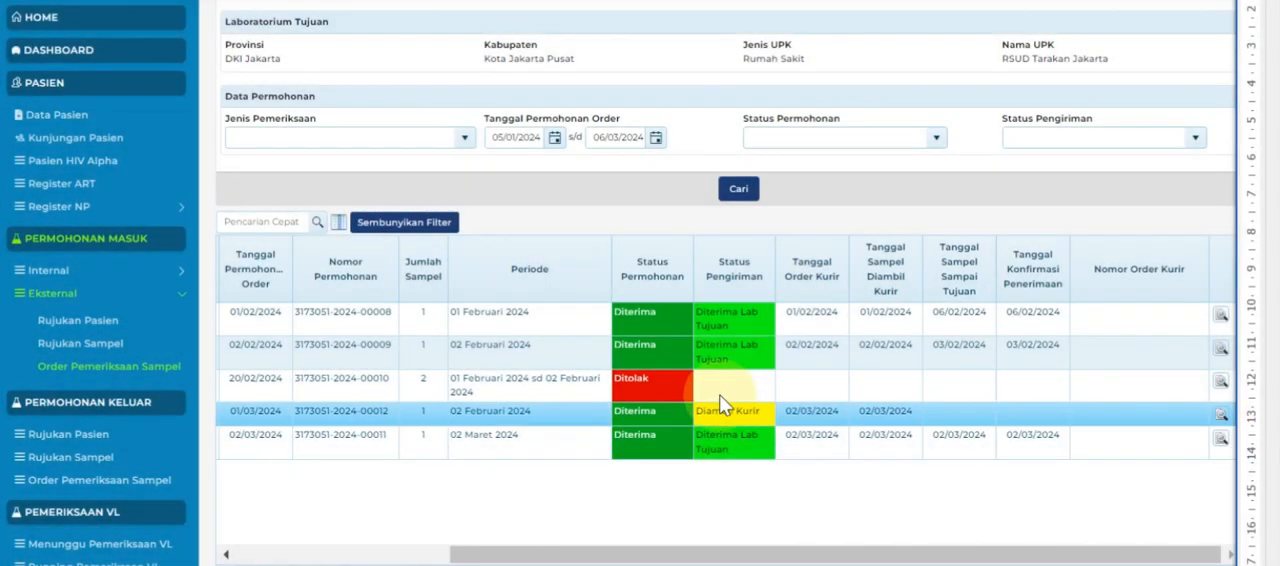
{"action": "left_click", "coordinate": [691, 347]}
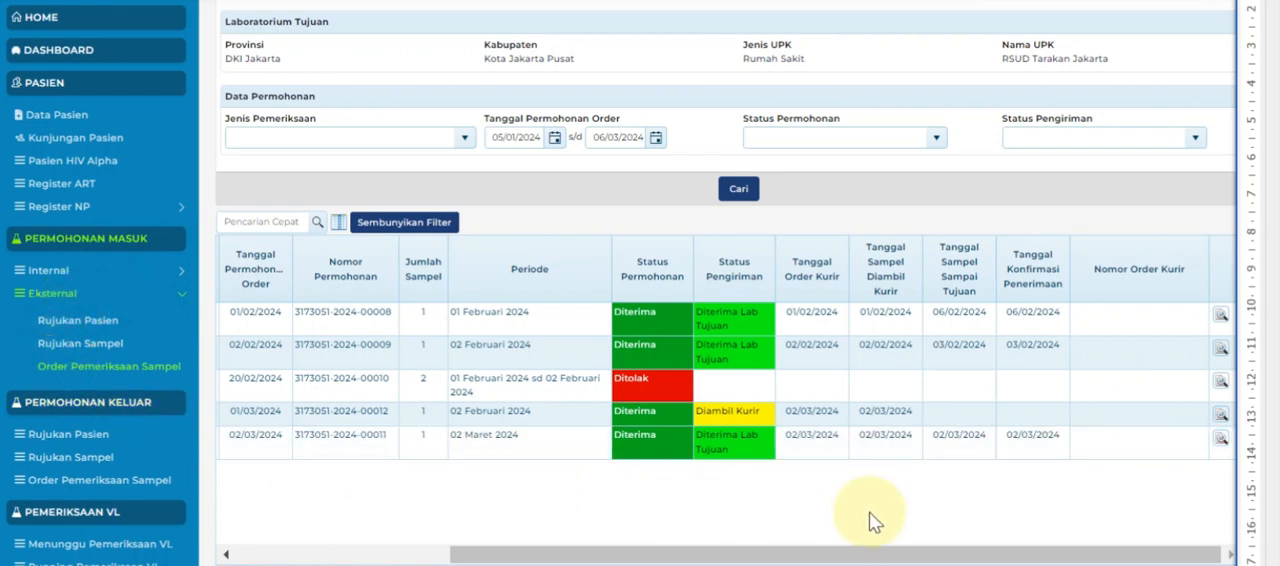
{"action": "left_click", "coordinate": [1220, 424]}
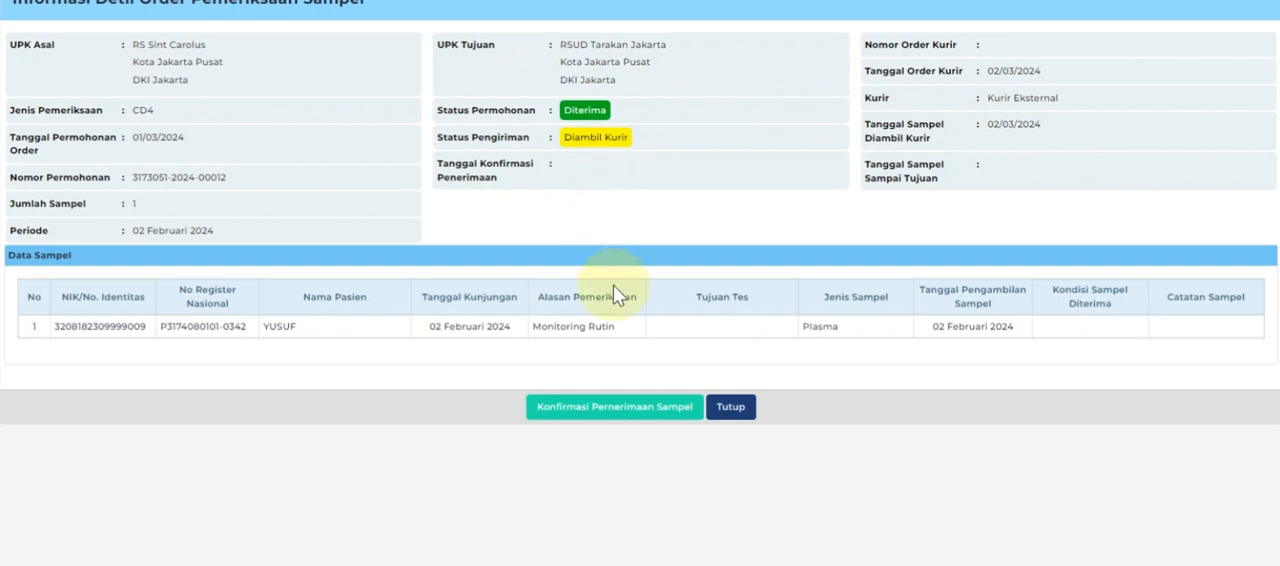
{"action": "left_click", "coordinate": [597, 412]}
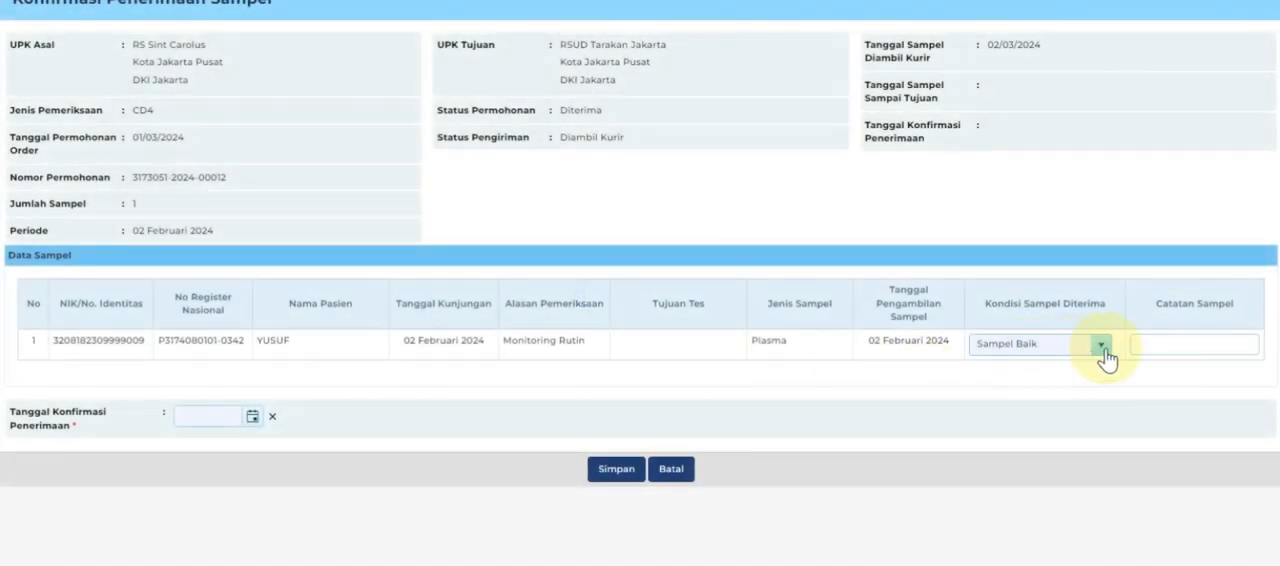
{"action": "left_click", "coordinate": [1101, 345]}
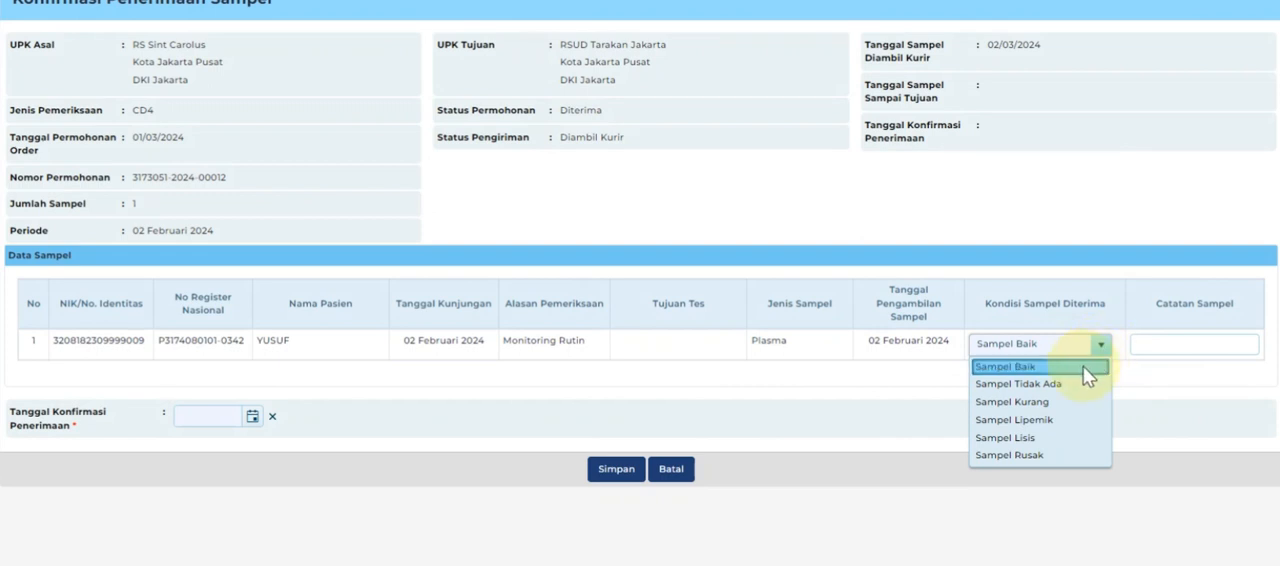
{"action": "left_click", "coordinate": [1085, 368]}
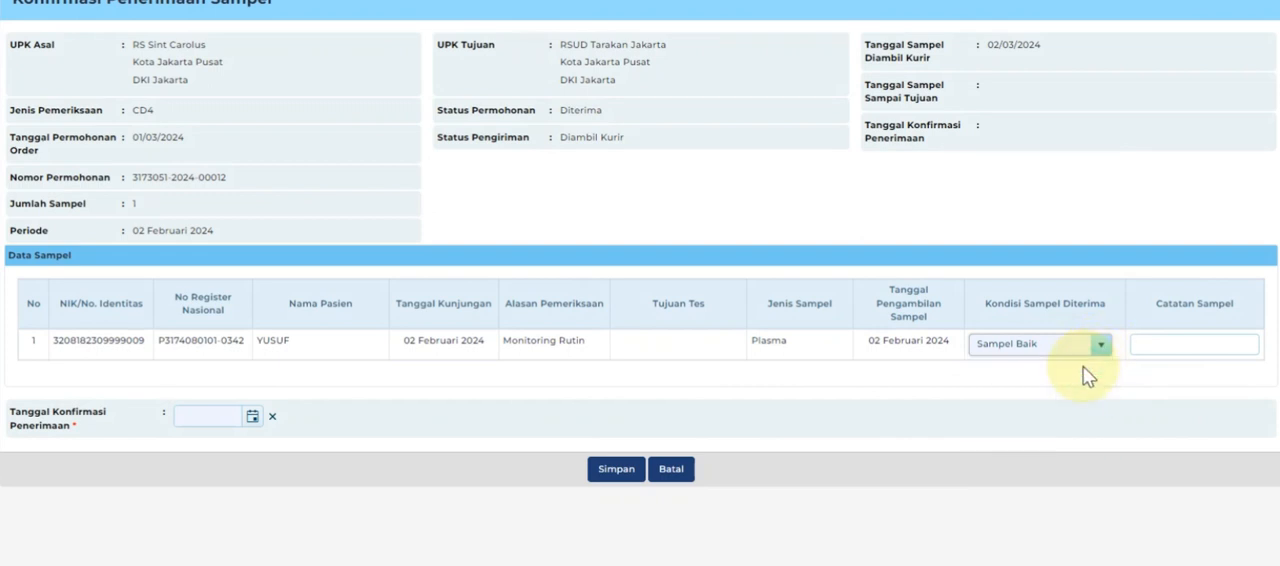
{"action": "left_click", "coordinate": [254, 417]}
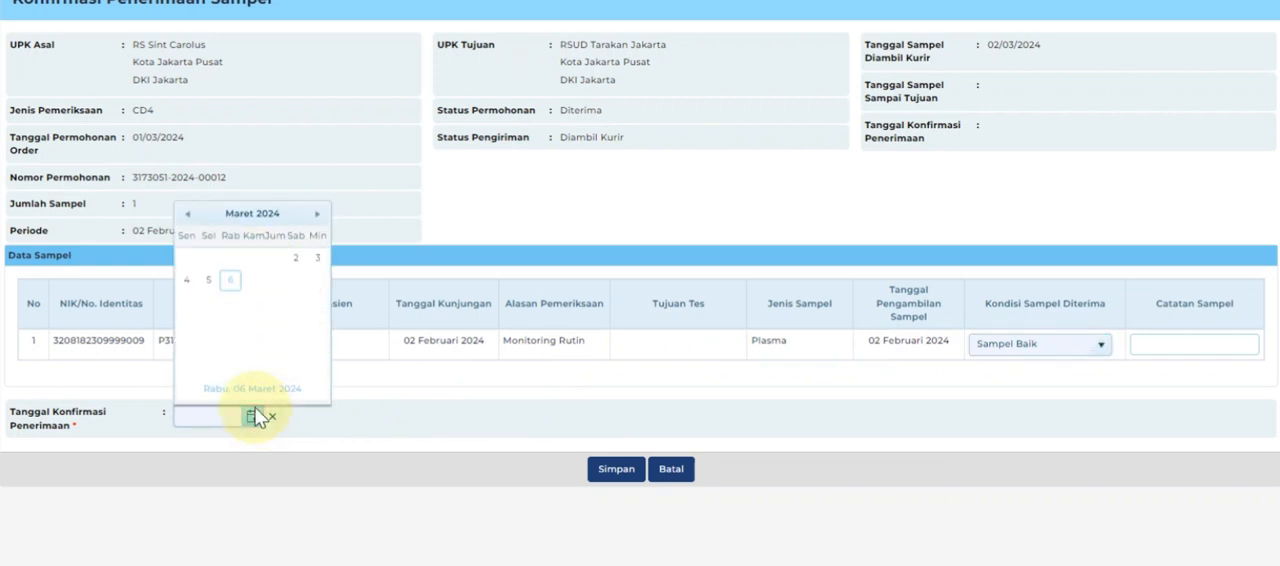
{"action": "left_click", "coordinate": [296, 262]}
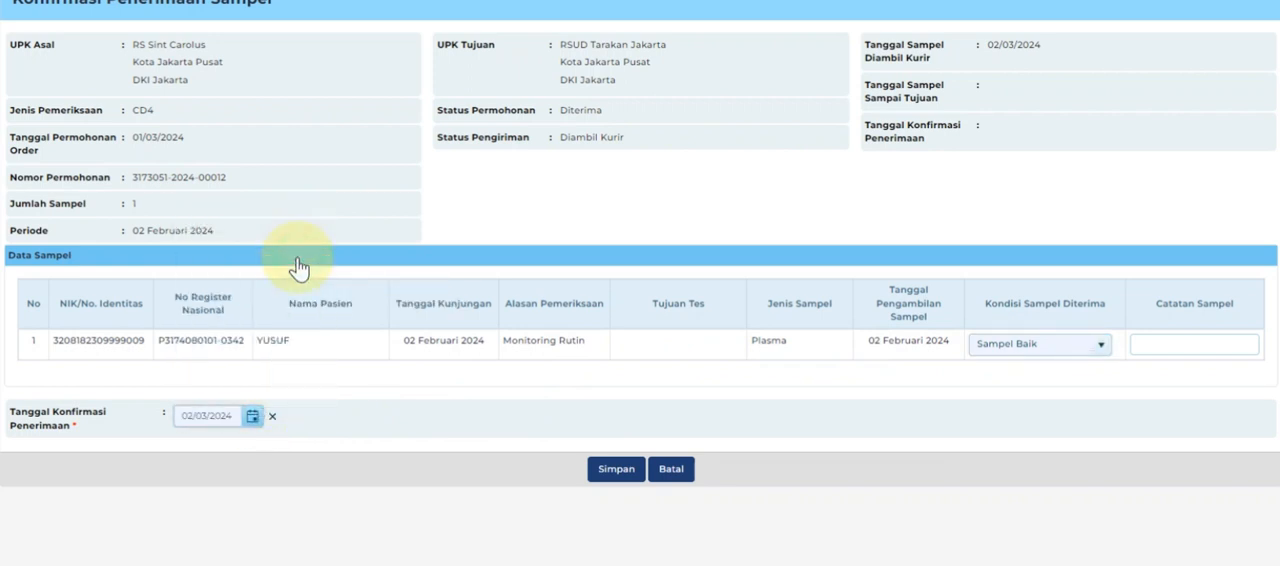
{"action": "left_click", "coordinate": [627, 476]}
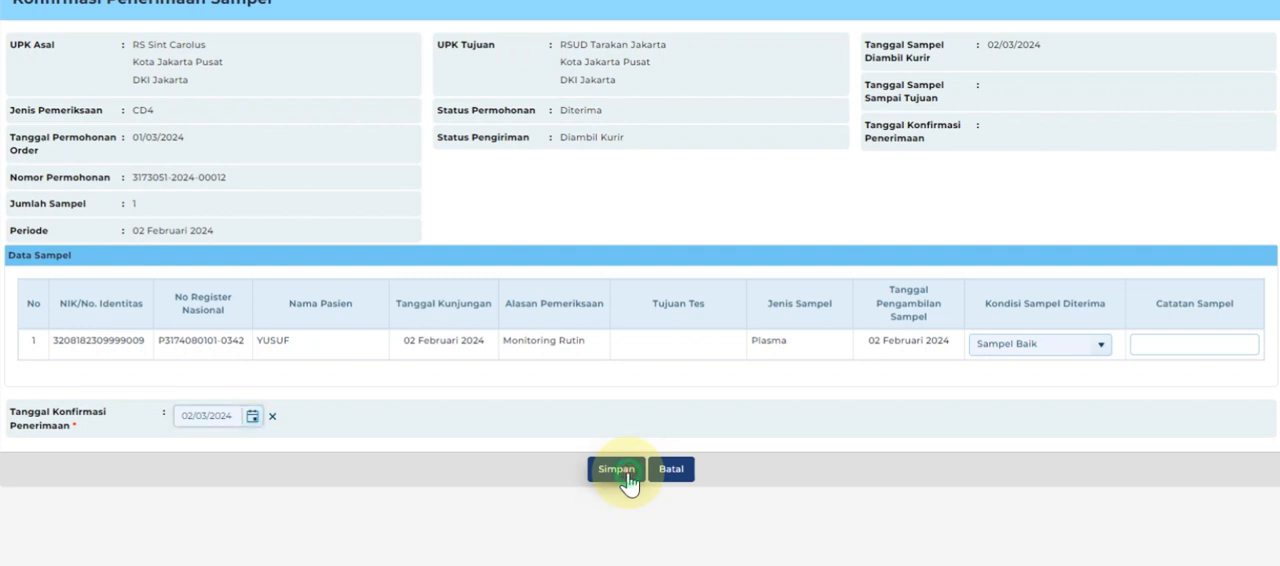
{"action": "left_click", "coordinate": [655, 380]}
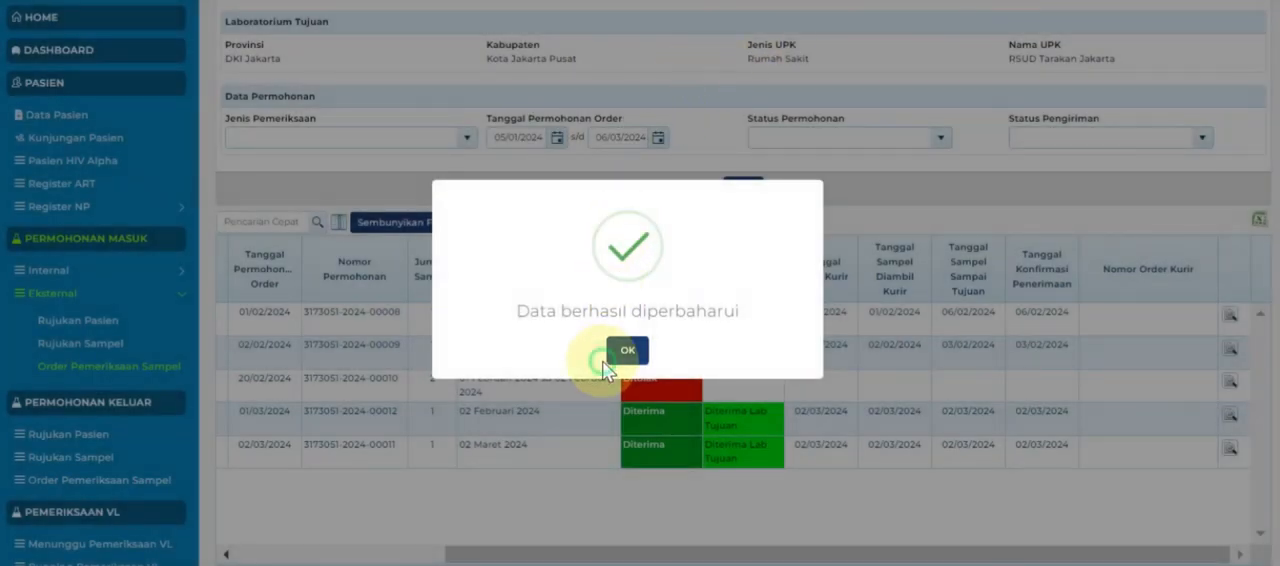
{"action": "left_click", "coordinate": [628, 352]}
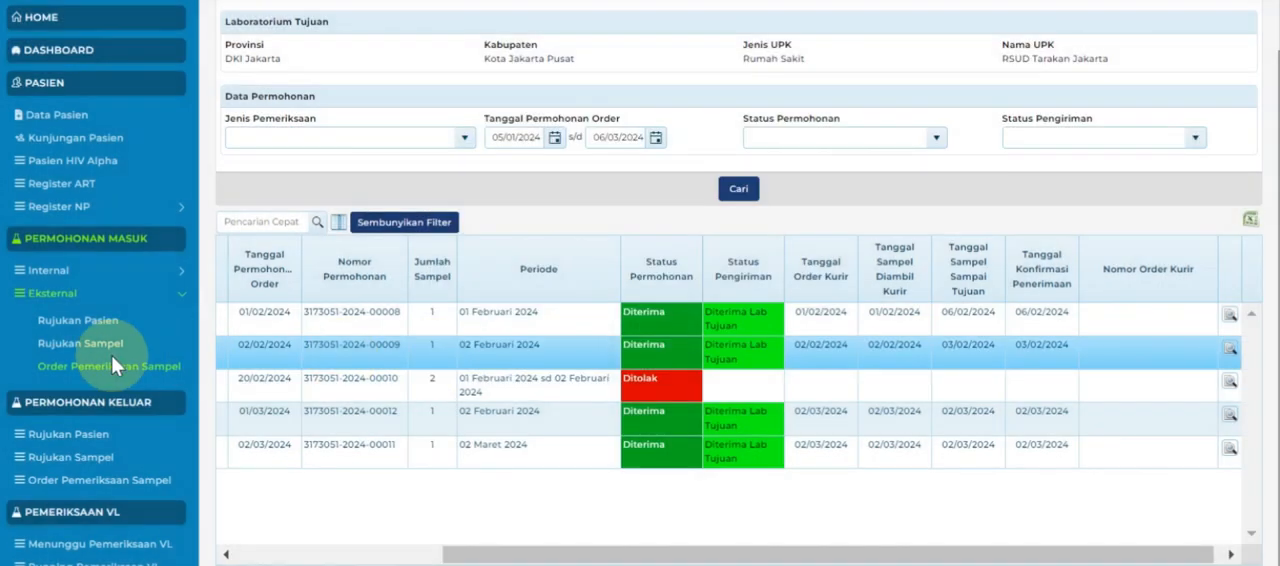
Add a running CD4 examination dated 02/03/2024 using machine CD4 PRIMA and reagent Pima Catridge CD4 (100 tes).
{"action": "scroll", "coordinate": [50, 428], "scroll_direction": "down", "scroll_amount": 4}
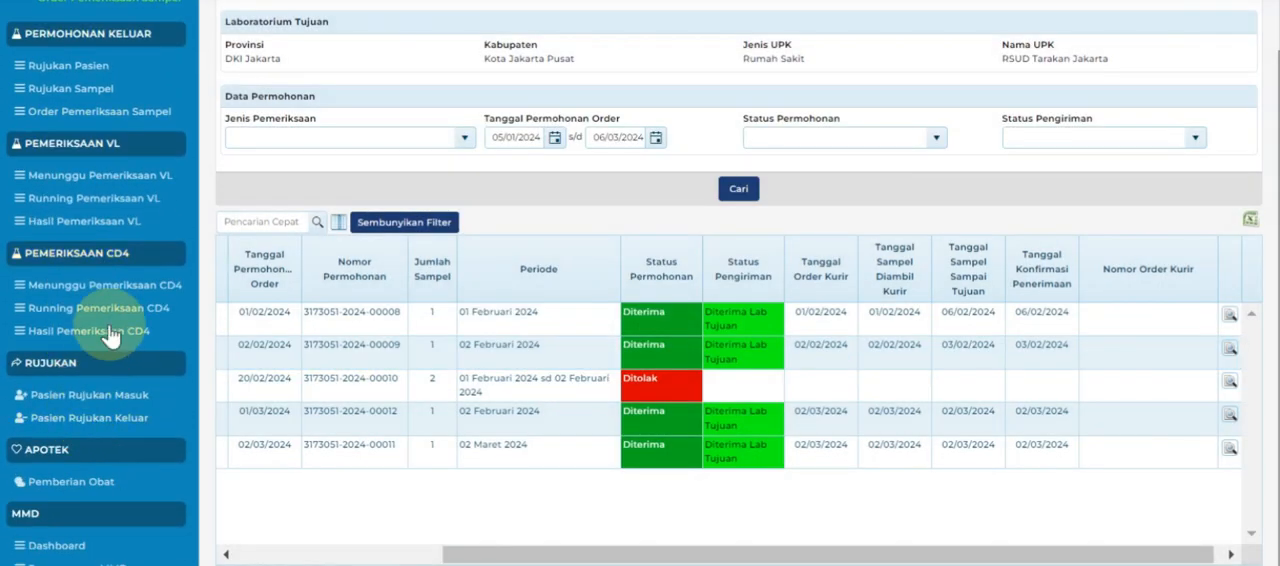
{"action": "left_click", "coordinate": [120, 318]}
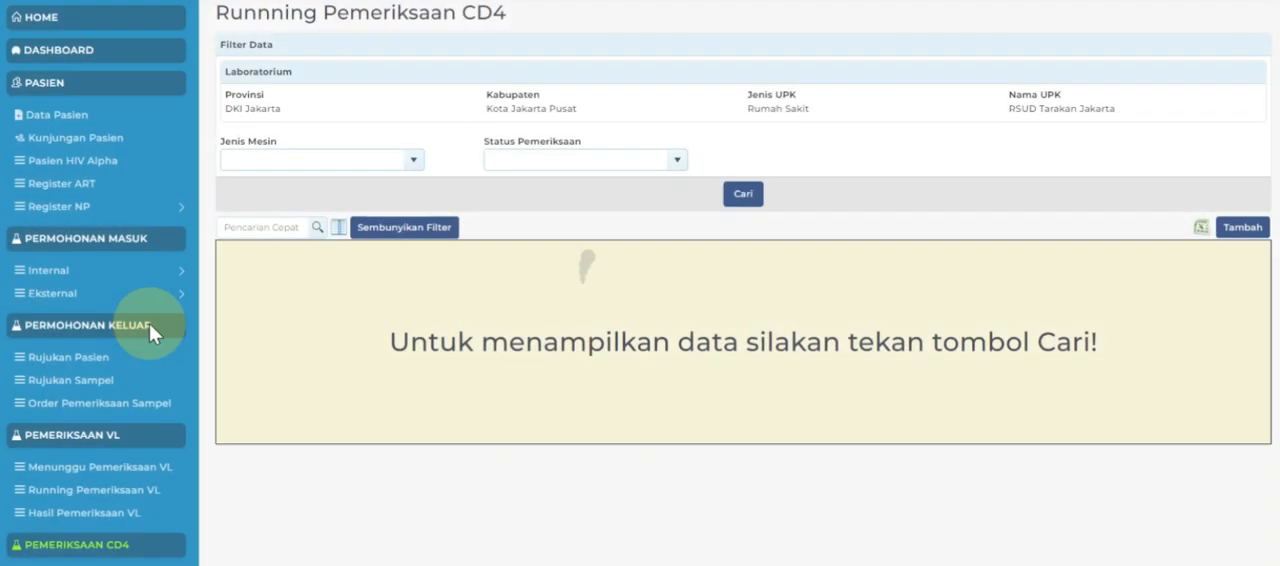
{"action": "left_click", "coordinate": [1238, 228]}
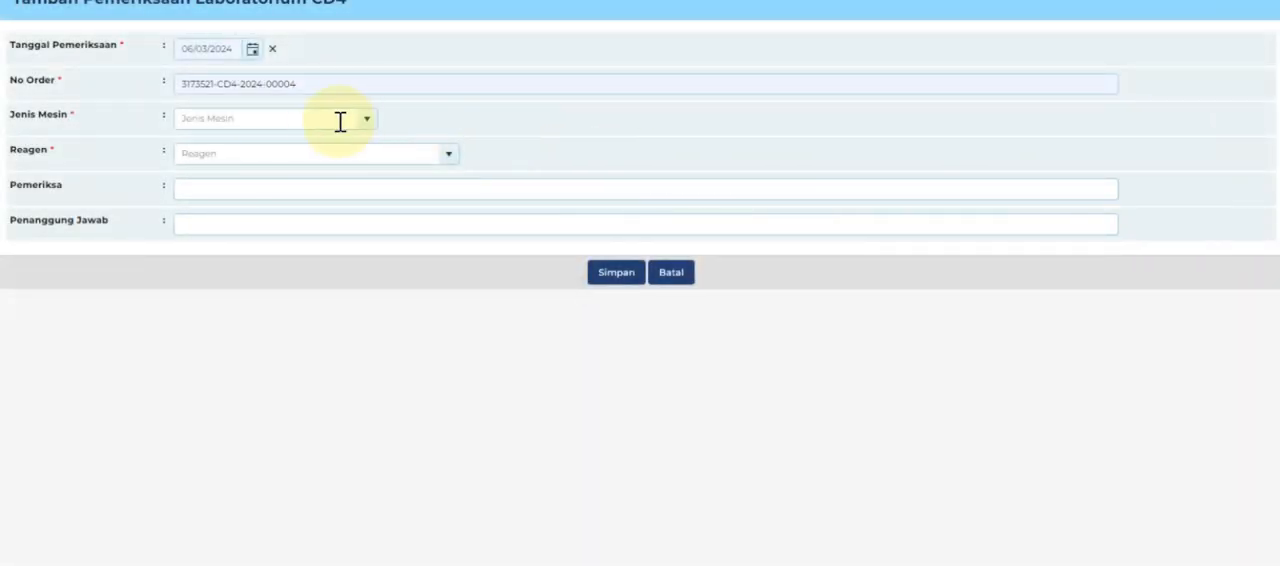
{"action": "left_click", "coordinate": [253, 60]}
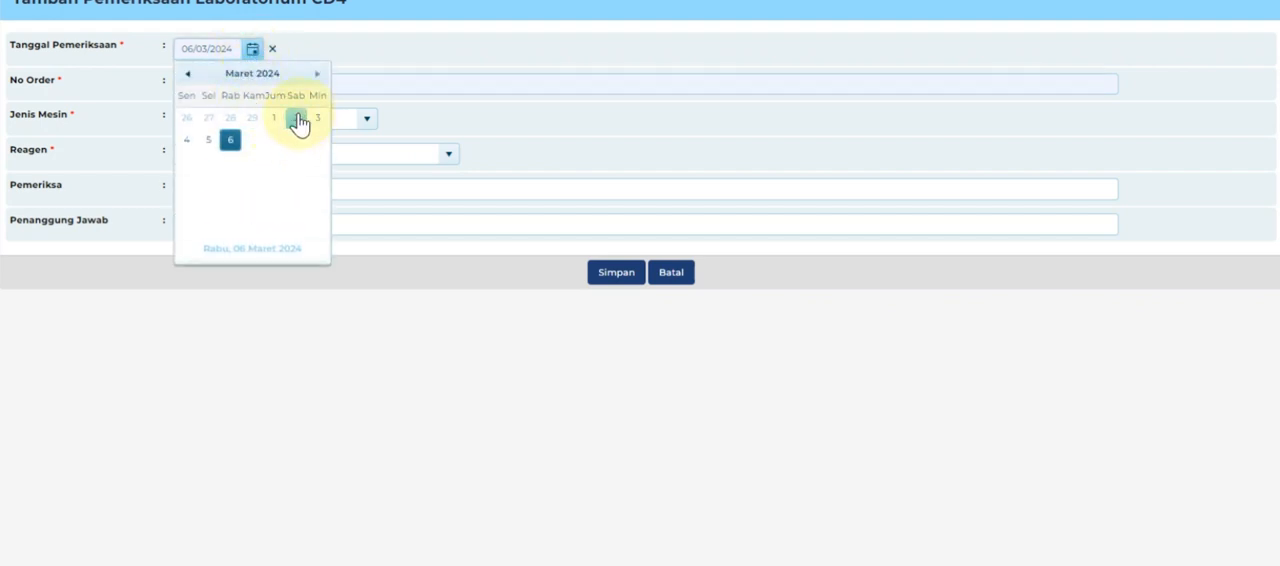
{"action": "left_click", "coordinate": [297, 119]}
{"action": "left_click", "coordinate": [374, 122]}
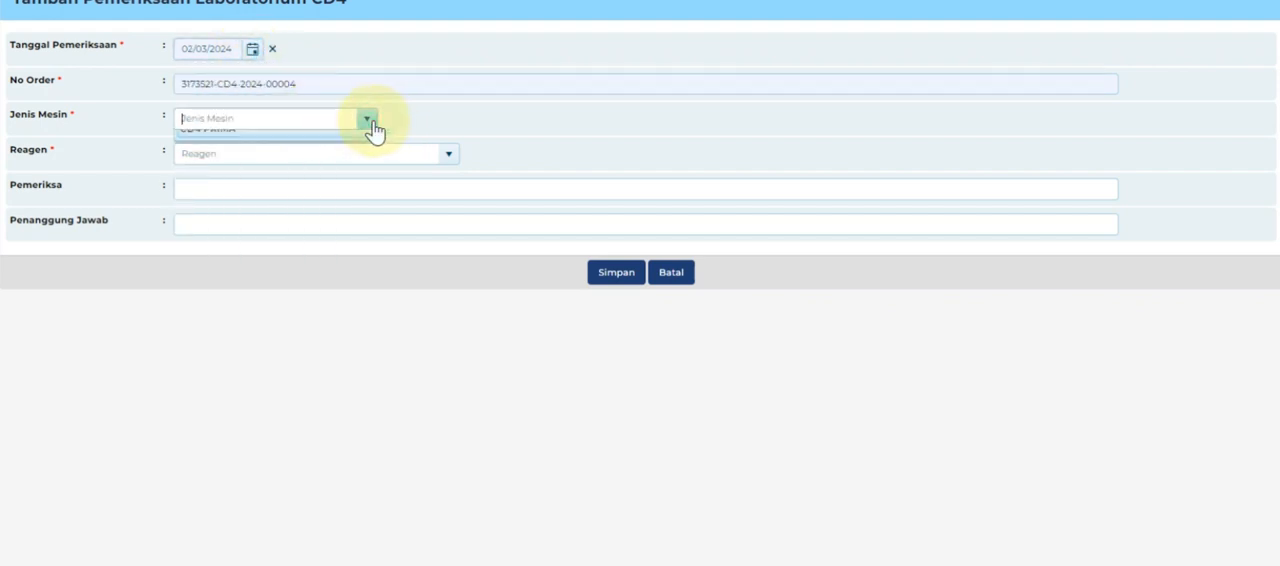
{"action": "left_click", "coordinate": [350, 143]}
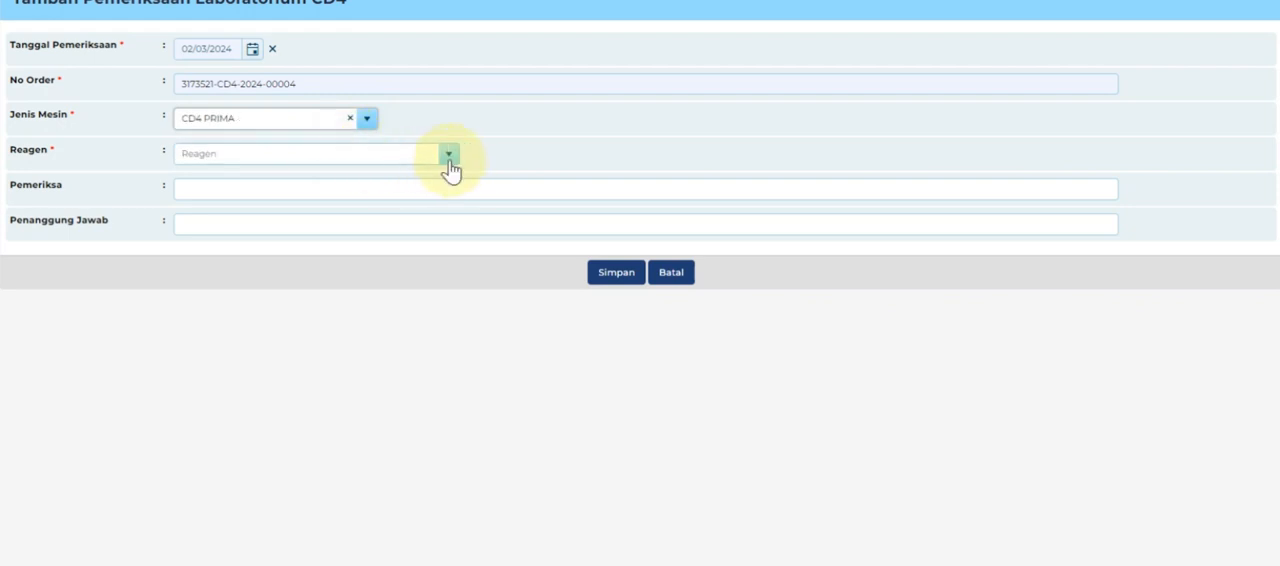
{"action": "left_click", "coordinate": [448, 160]}
{"action": "left_click", "coordinate": [414, 177]}
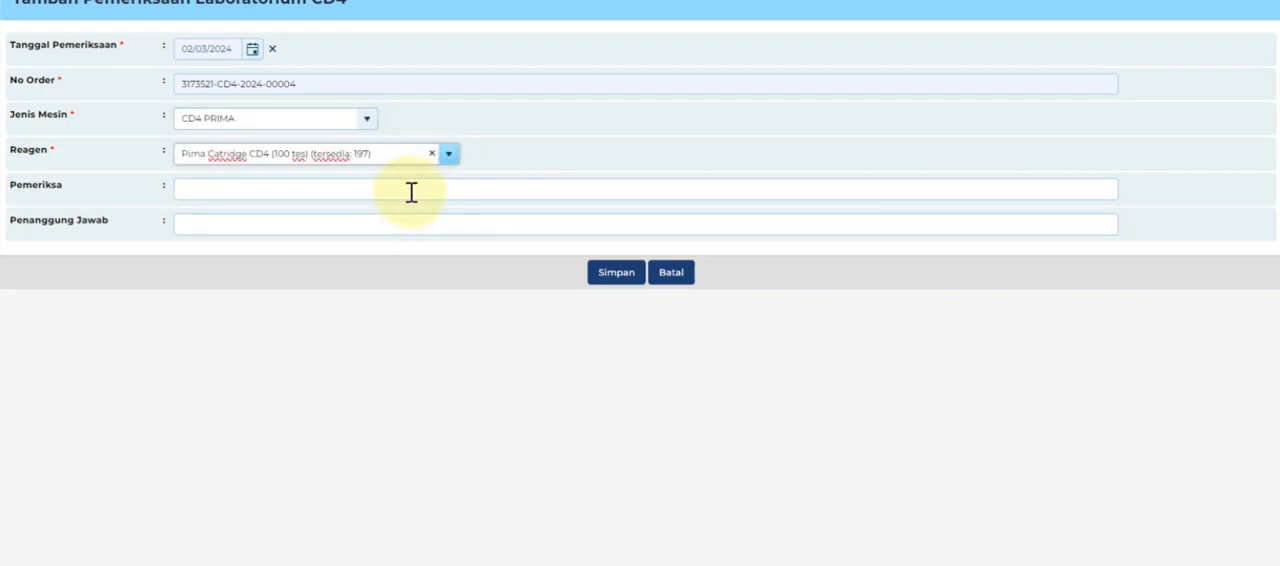
Fill in the examiner's and responsible person's names for the 02/03/2024 CD4 examination and save it.
{"action": "left_click", "coordinate": [411, 191]}
{"action": "left_click", "coordinate": [358, 329]}
{"action": "left_click", "coordinate": [414, 226]}
{"action": "left_click", "coordinate": [340, 410]}
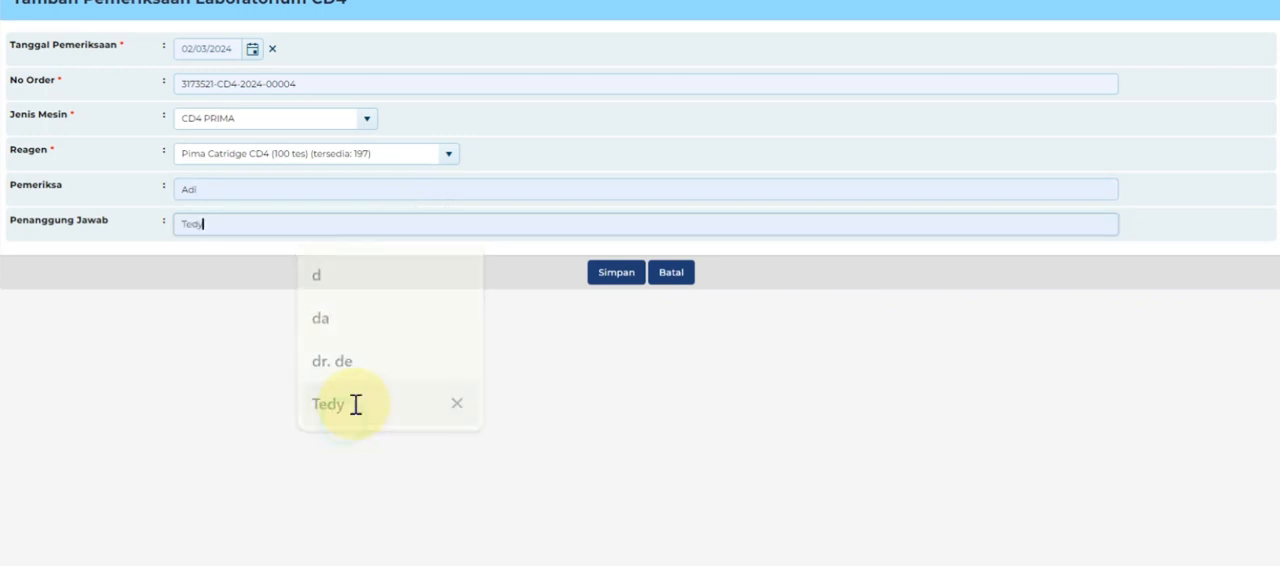
{"action": "left_click", "coordinate": [618, 273]}
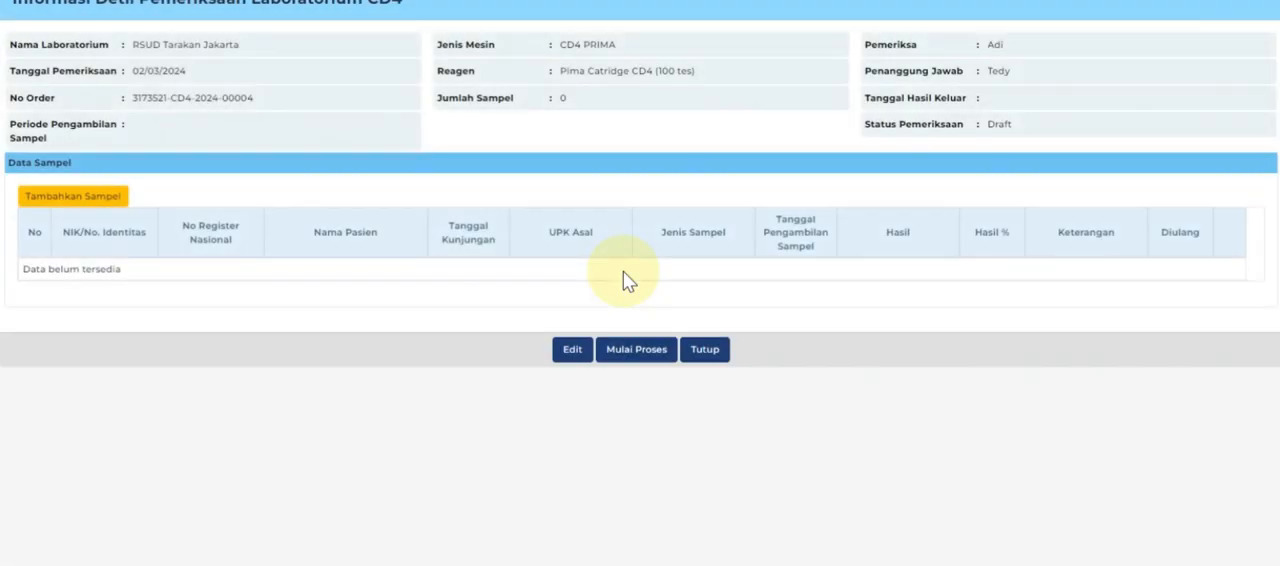
Add the available RS Sint Carolus plasma sample to the 02/03/2024 CD4 examination and start the examination process.
{"action": "left_click", "coordinate": [104, 197]}
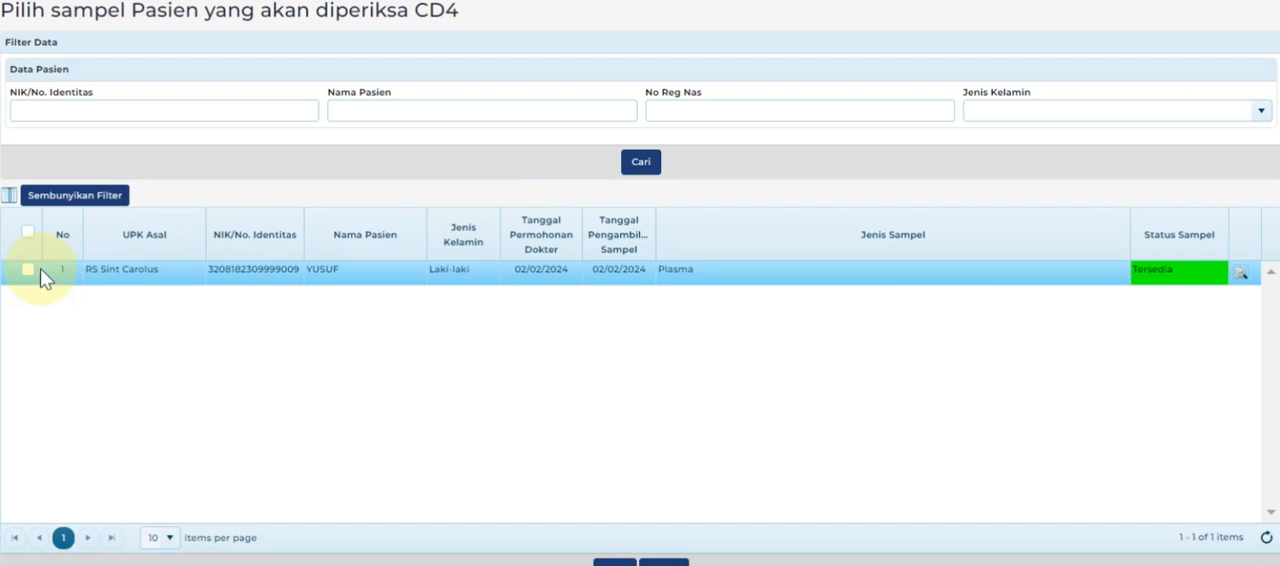
{"action": "left_click", "coordinate": [28, 270]}
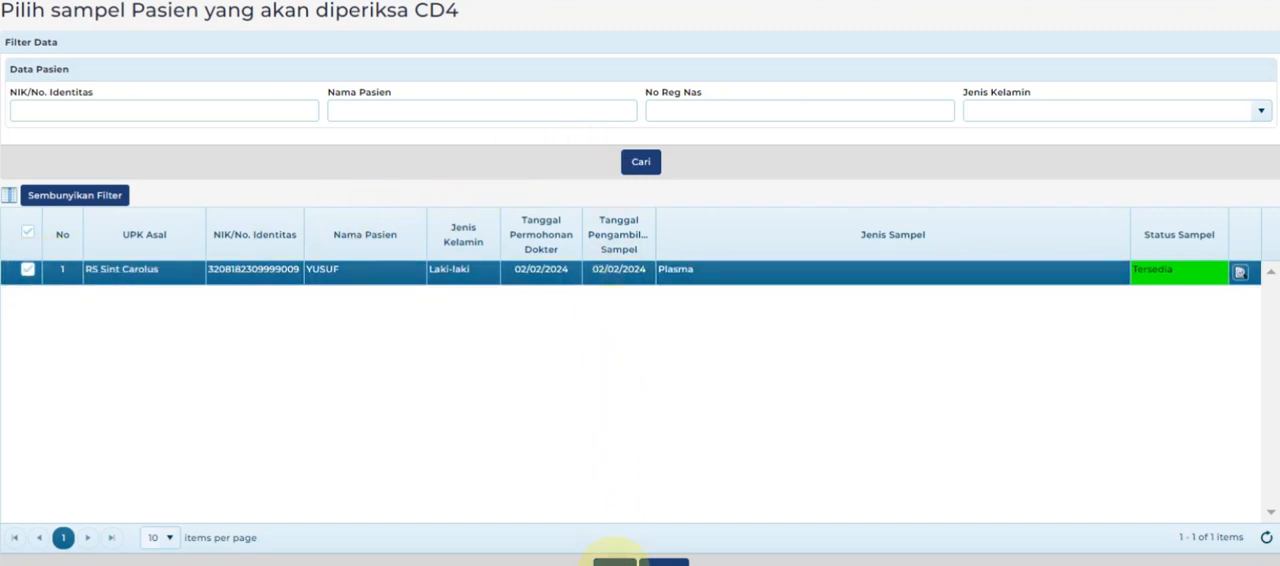
{"action": "left_click", "coordinate": [614, 562]}
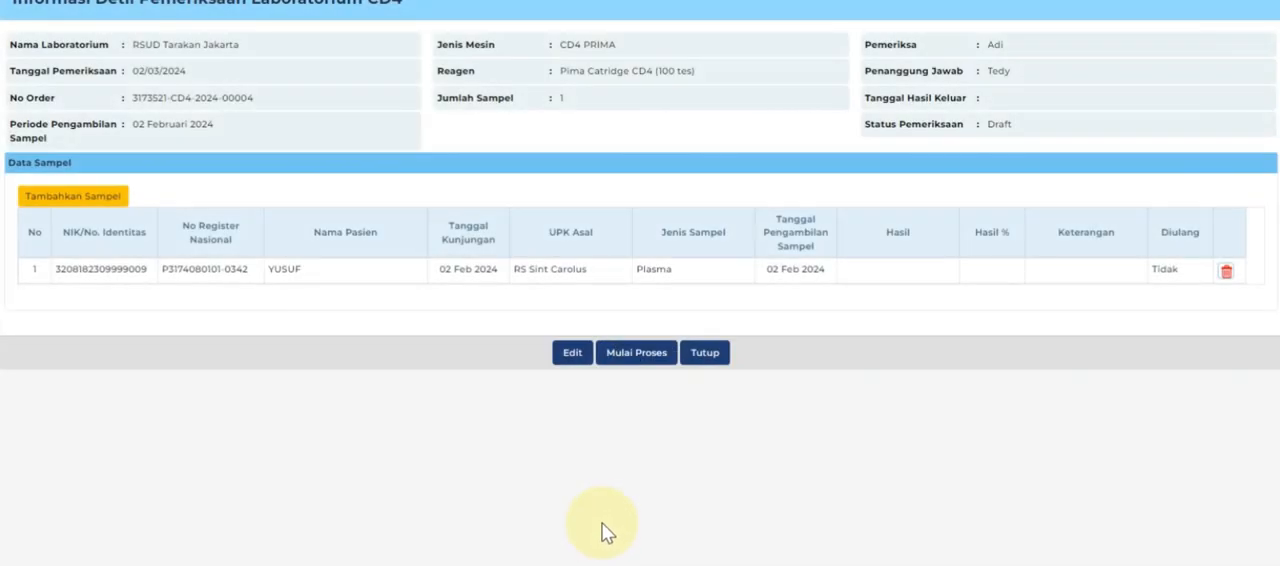
{"action": "left_click", "coordinate": [651, 364]}
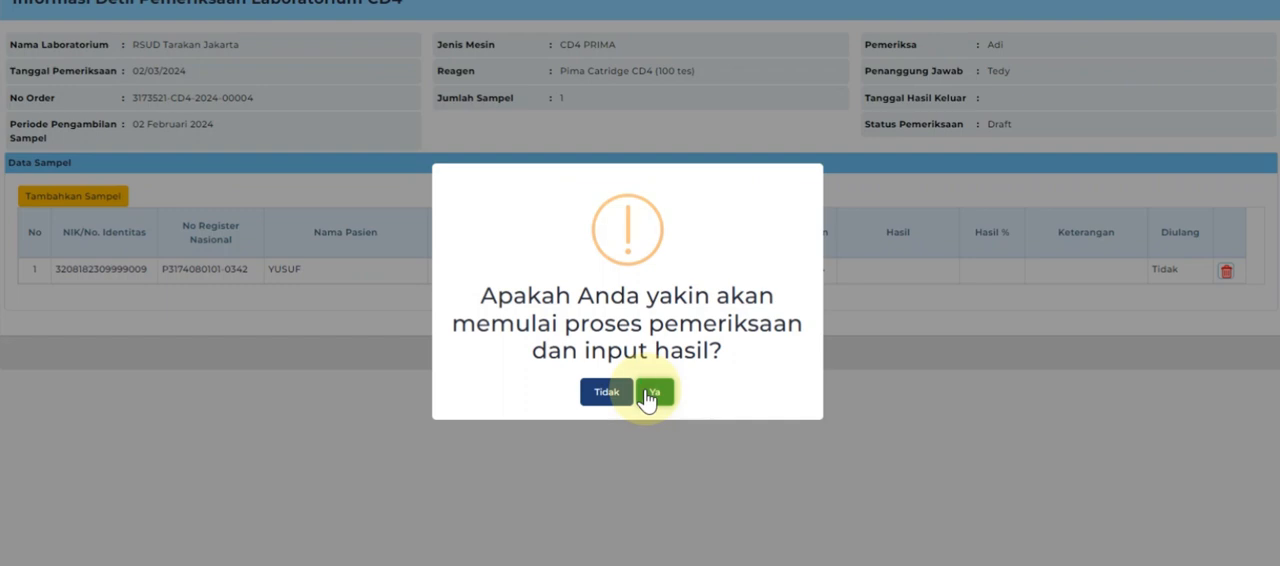
{"action": "left_click", "coordinate": [652, 393]}
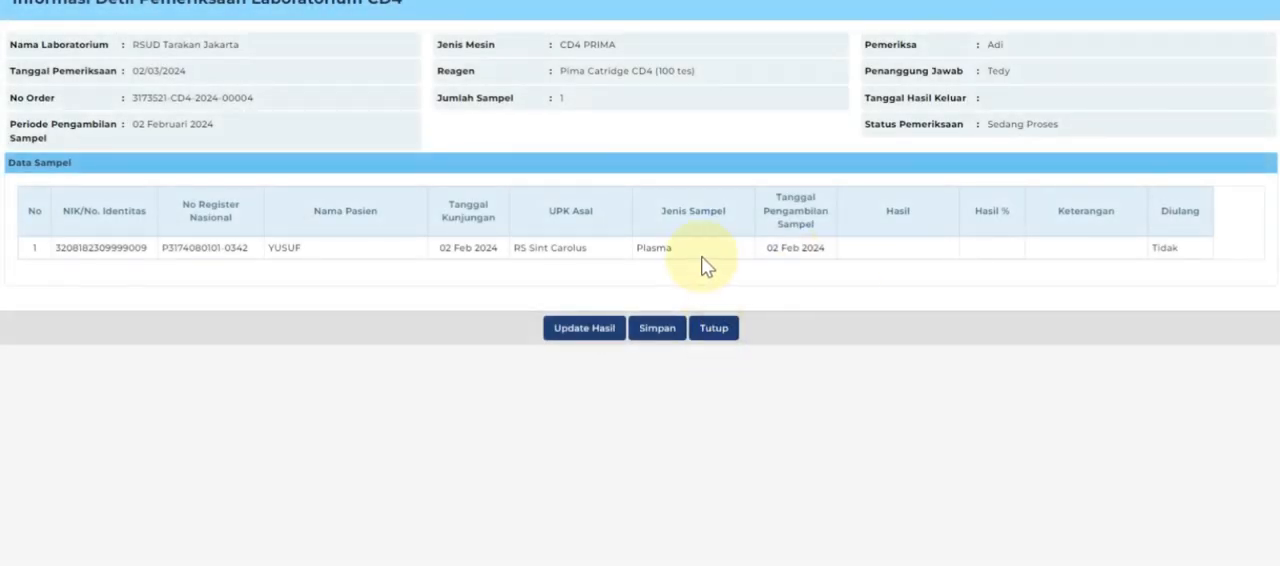
Record the plasma sample's result as INVALID with Diulang set to Ya, and save the result.
{"action": "left_click", "coordinate": [585, 330]}
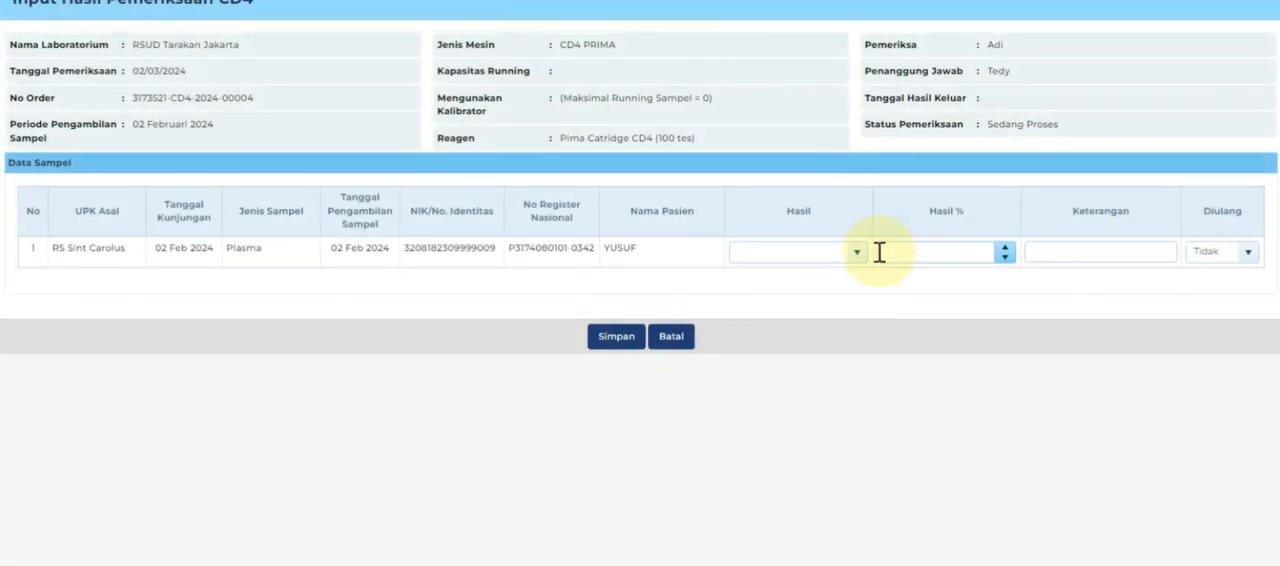
{"action": "left_click", "coordinate": [858, 255]}
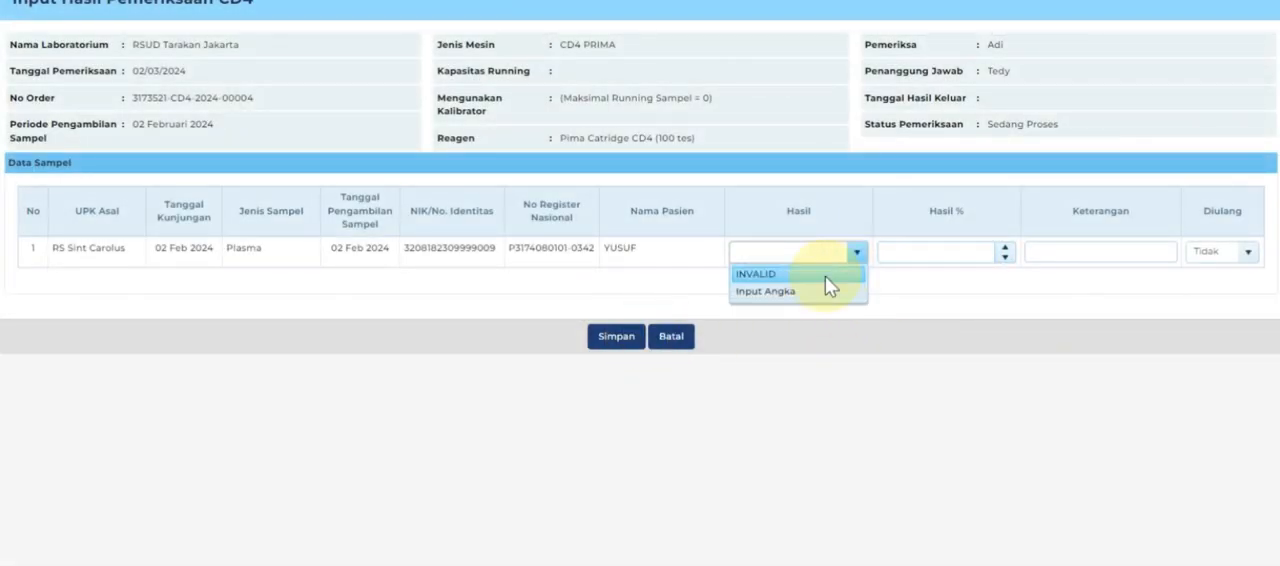
{"action": "left_click", "coordinate": [825, 275]}
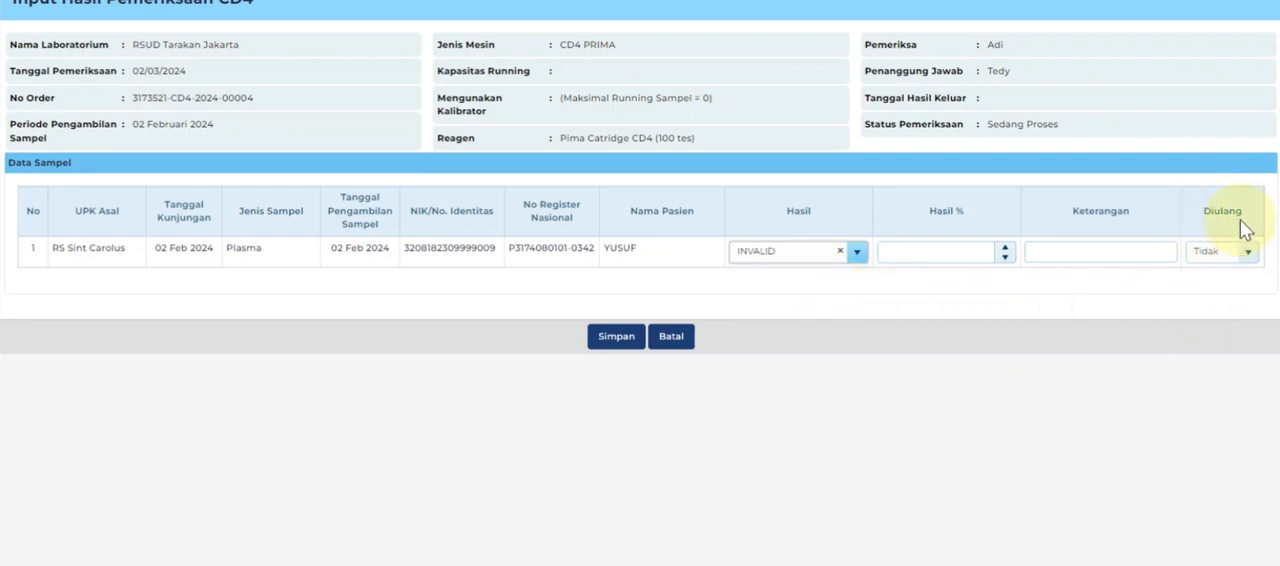
{"action": "left_click", "coordinate": [1240, 252]}
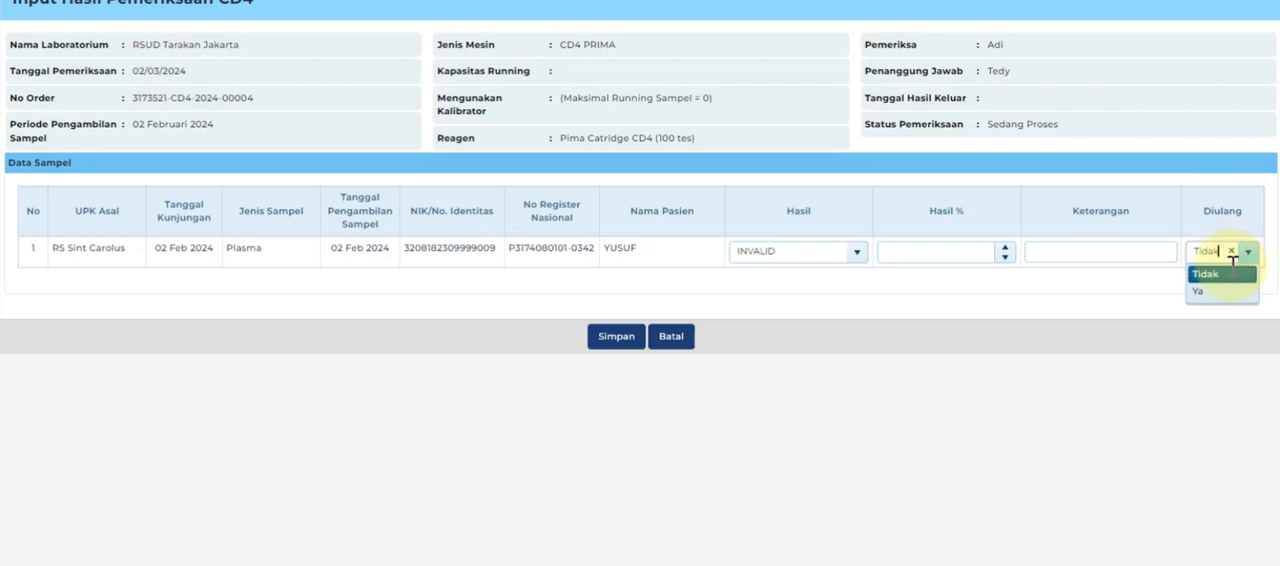
{"action": "left_click", "coordinate": [1218, 294]}
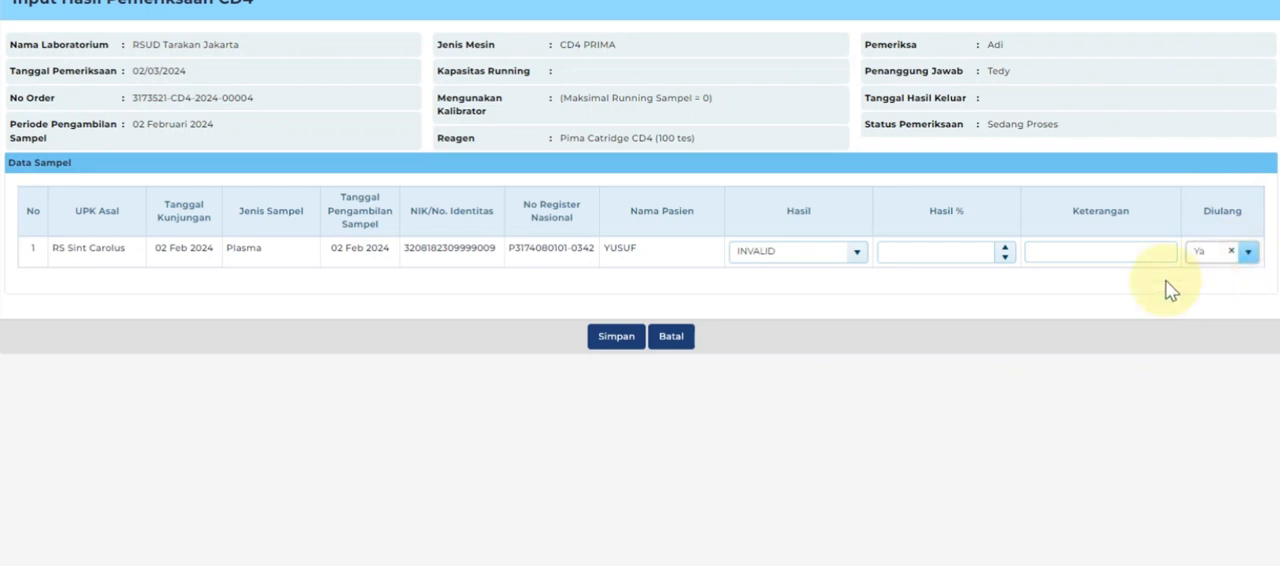
{"action": "left_click", "coordinate": [612, 337]}
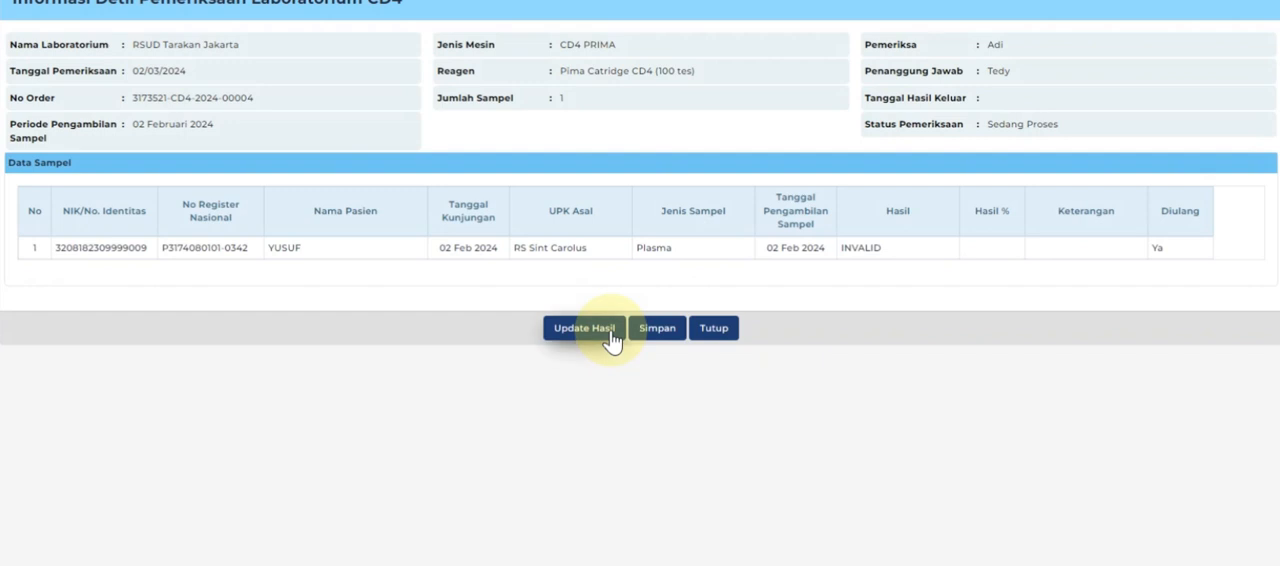
Finalise the invalid CD4 examination with result date 02/03/2024.
{"action": "left_click", "coordinate": [609, 330]}
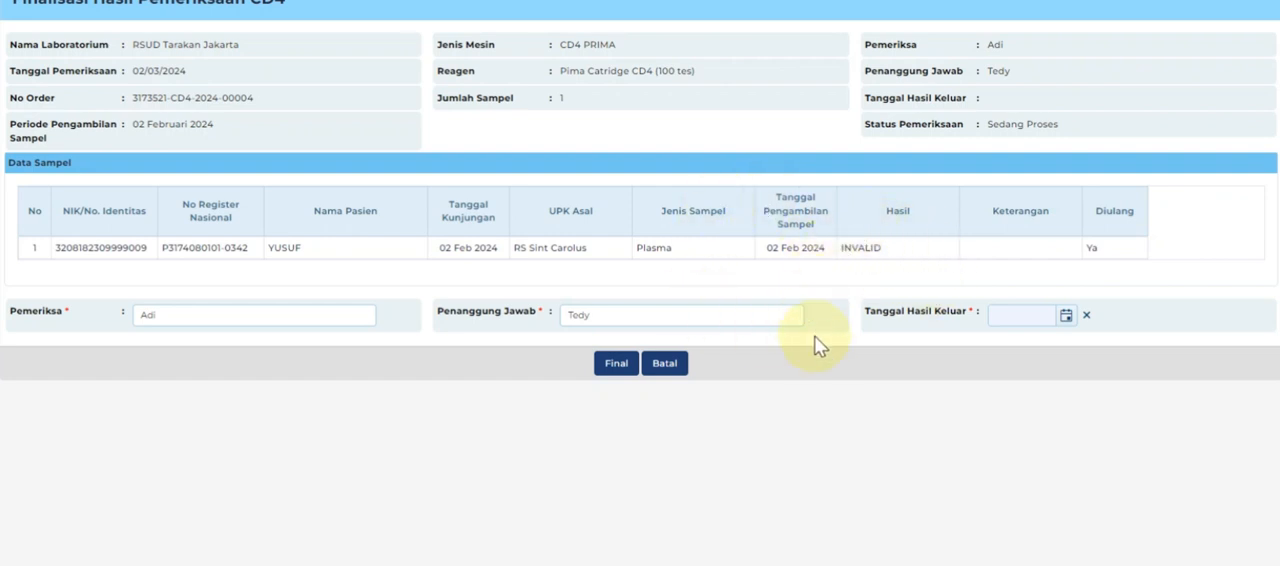
{"action": "left_click", "coordinate": [1066, 318]}
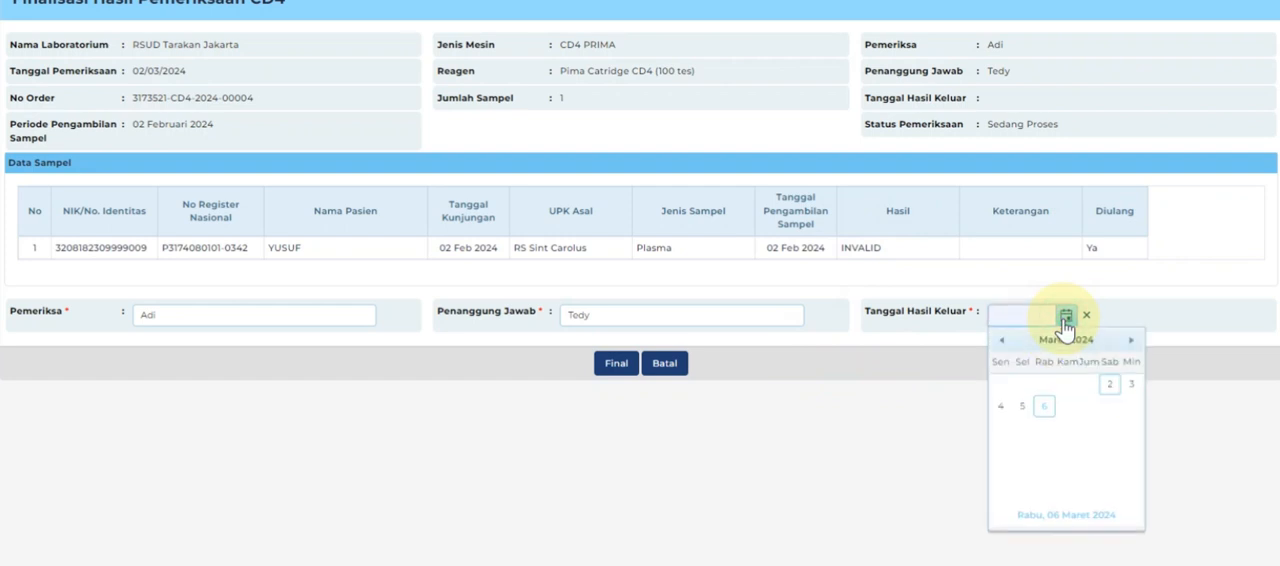
{"action": "left_click", "coordinate": [1109, 385]}
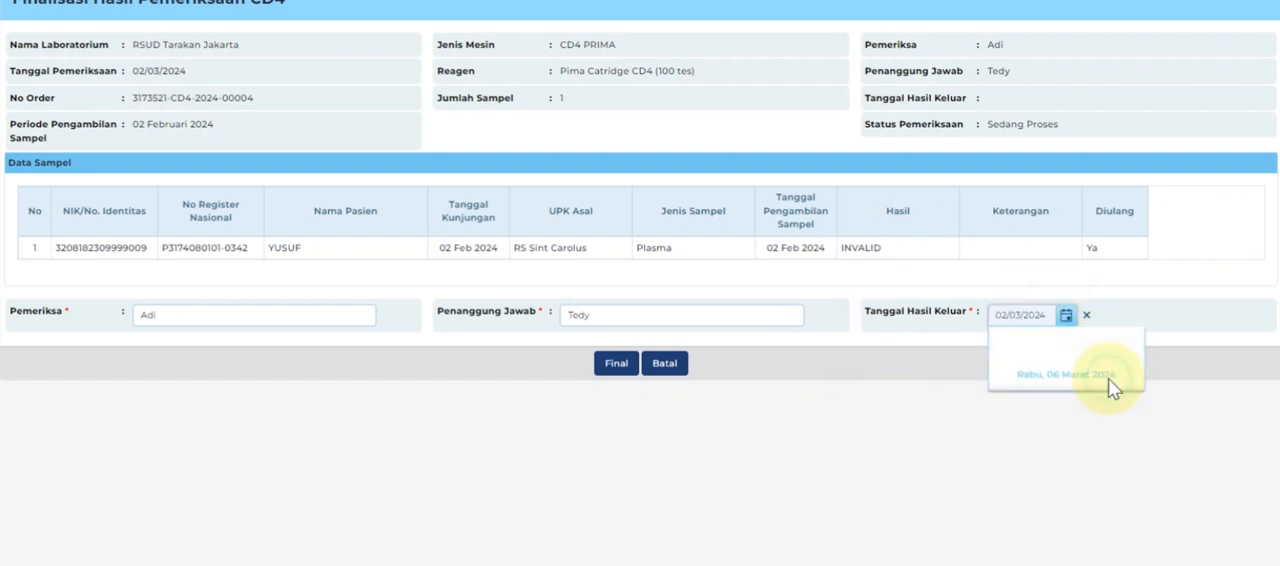
{"action": "left_click", "coordinate": [618, 364]}
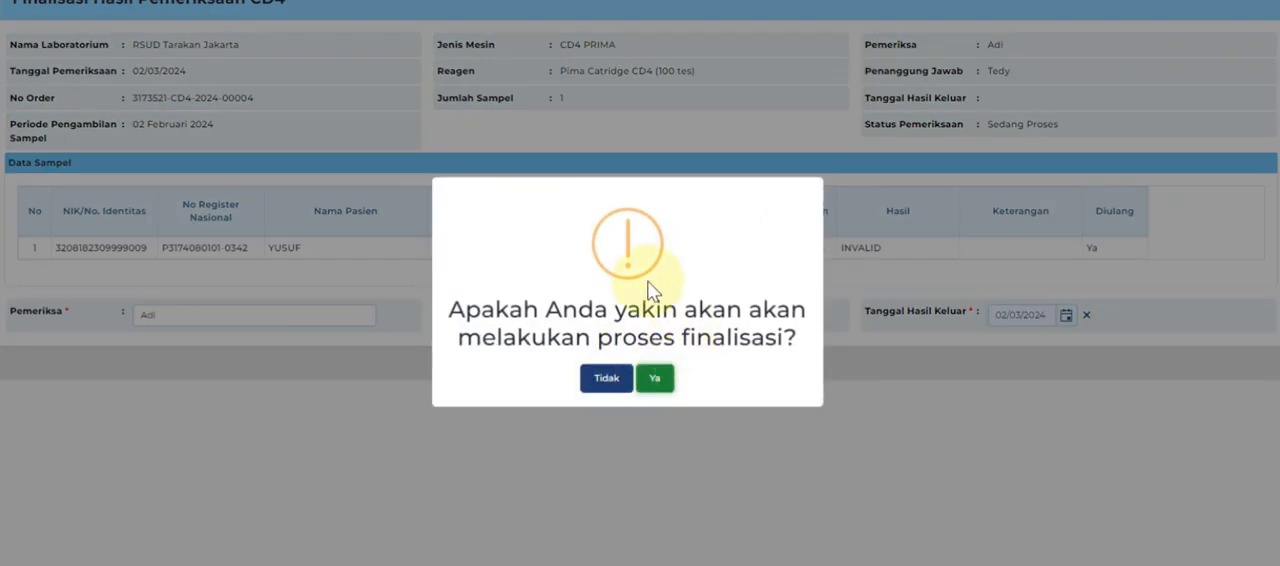
{"action": "left_click", "coordinate": [652, 380]}
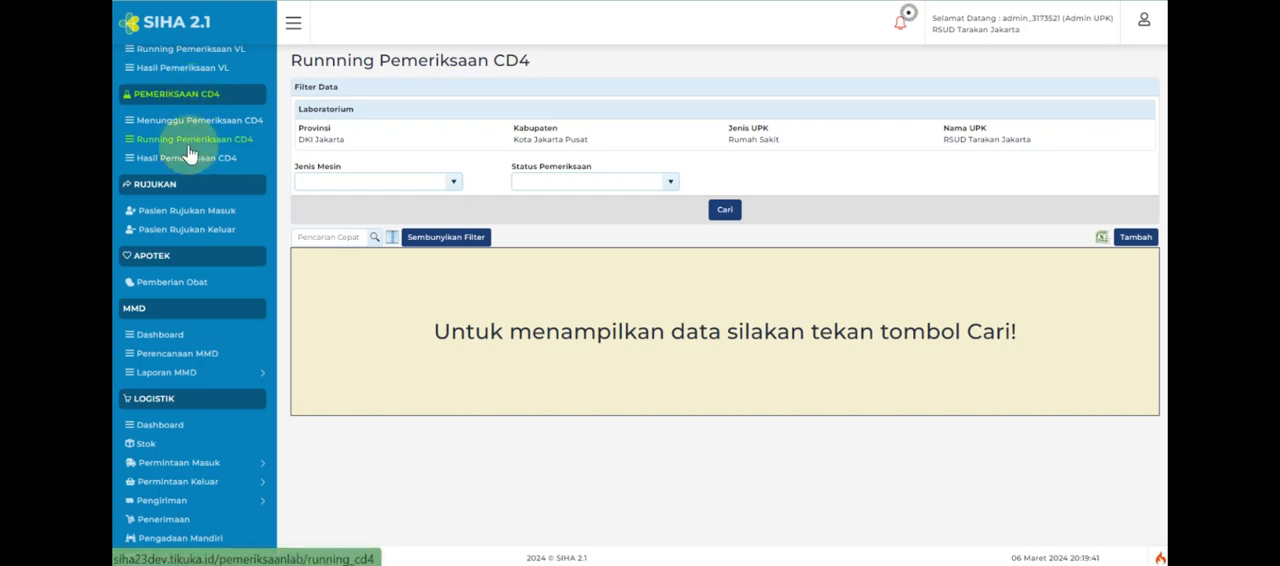
Add another running CD4 examination dated 03/03/2024 using machine CD4 PRIMA and reagent Pima Catridge CD4 (100 tes).
{"action": "left_click", "coordinate": [1140, 238]}
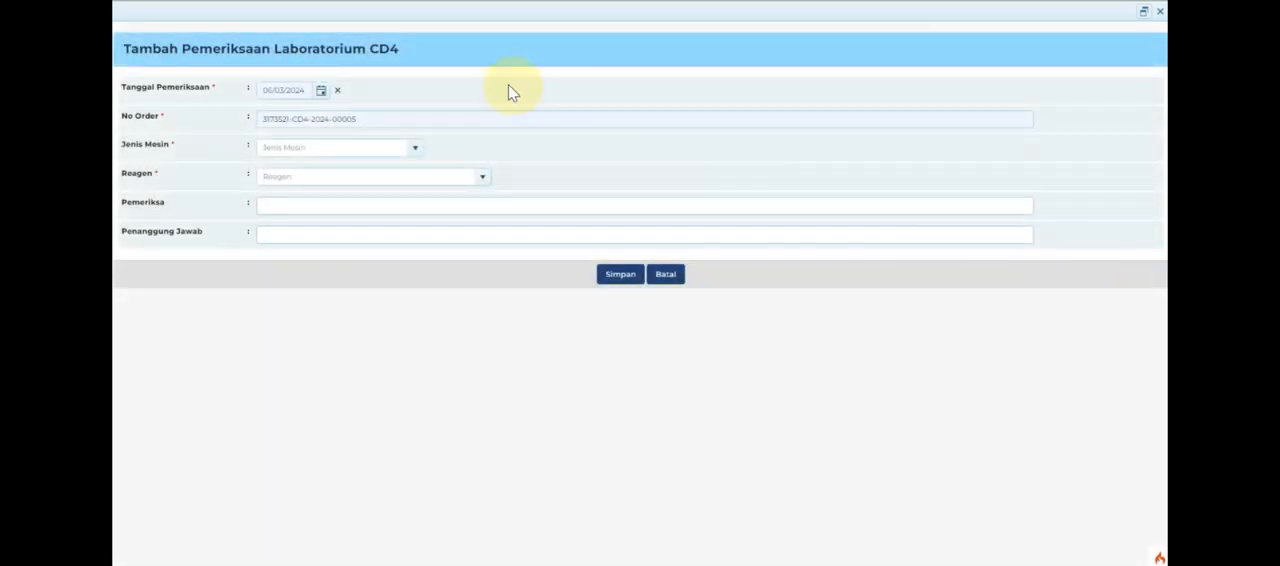
{"action": "left_click", "coordinate": [322, 93]}
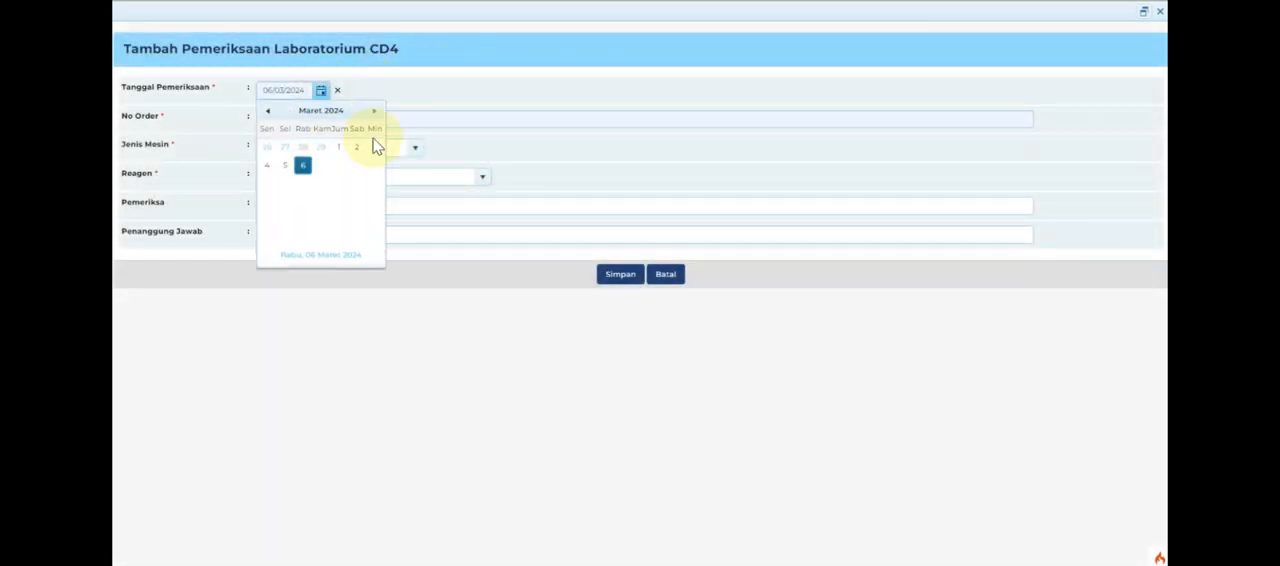
{"action": "left_click", "coordinate": [376, 147]}
{"action": "left_click", "coordinate": [413, 152]}
{"action": "left_click", "coordinate": [400, 167]}
{"action": "left_click", "coordinate": [484, 180]}
{"action": "left_click", "coordinate": [451, 193]}
Fill in the examiner's and responsible person's names for the 03/03/2024 CD4 examination and save it.
{"action": "left_click", "coordinate": [434, 211]}
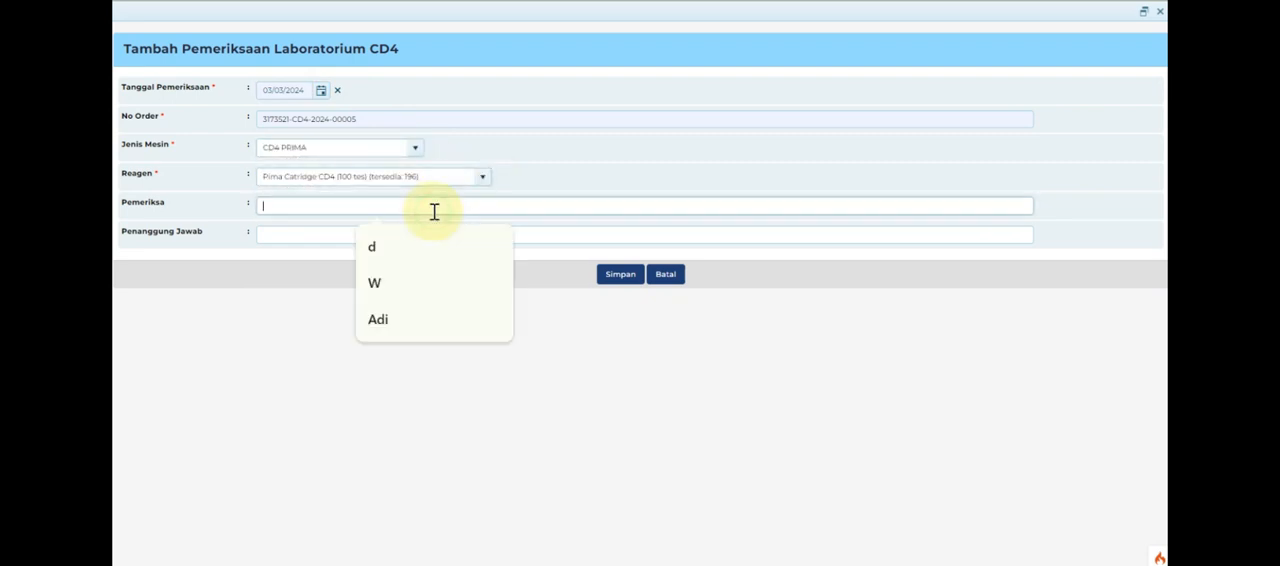
{"action": "left_click", "coordinate": [408, 312]}
{"action": "left_click", "coordinate": [439, 237]}
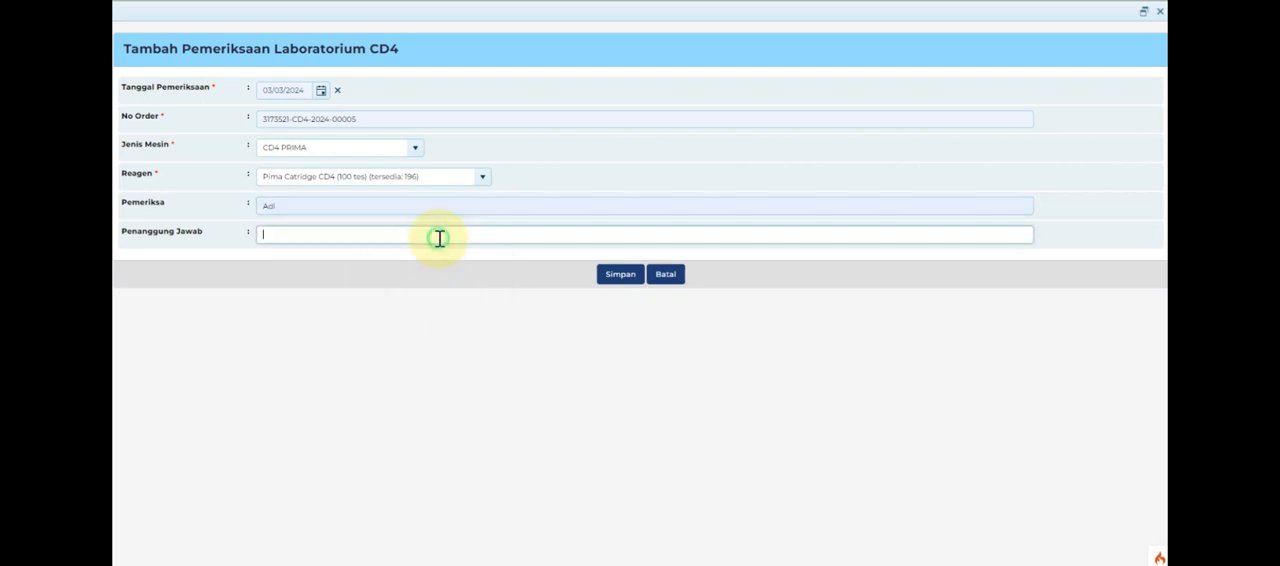
{"action": "left_click", "coordinate": [417, 381]}
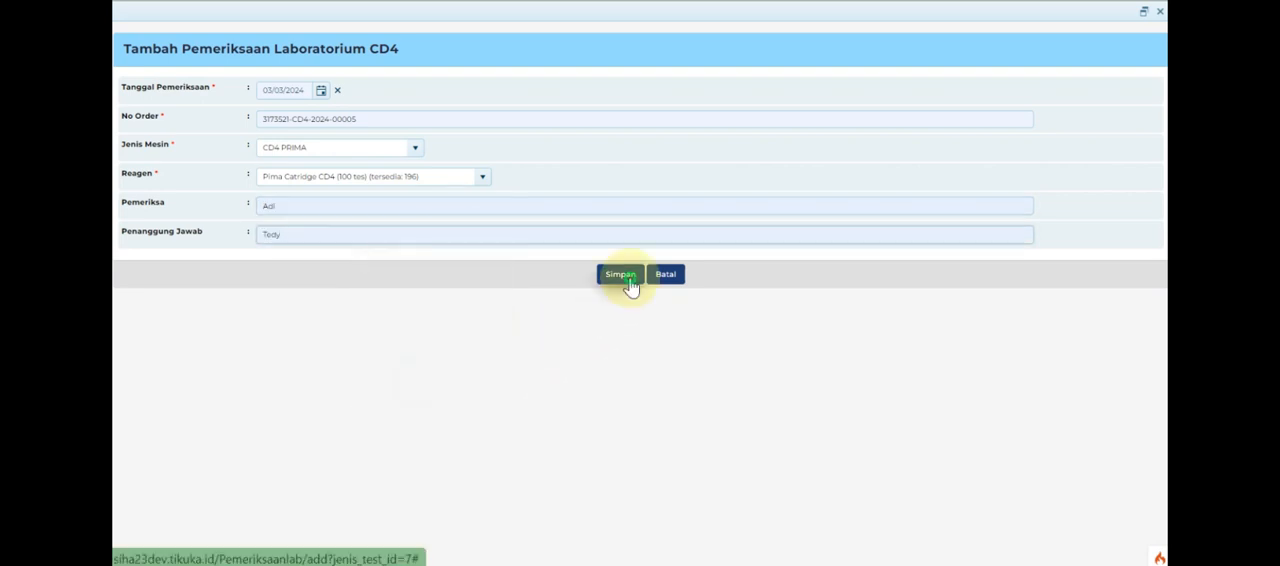
{"action": "left_click", "coordinate": [628, 281]}
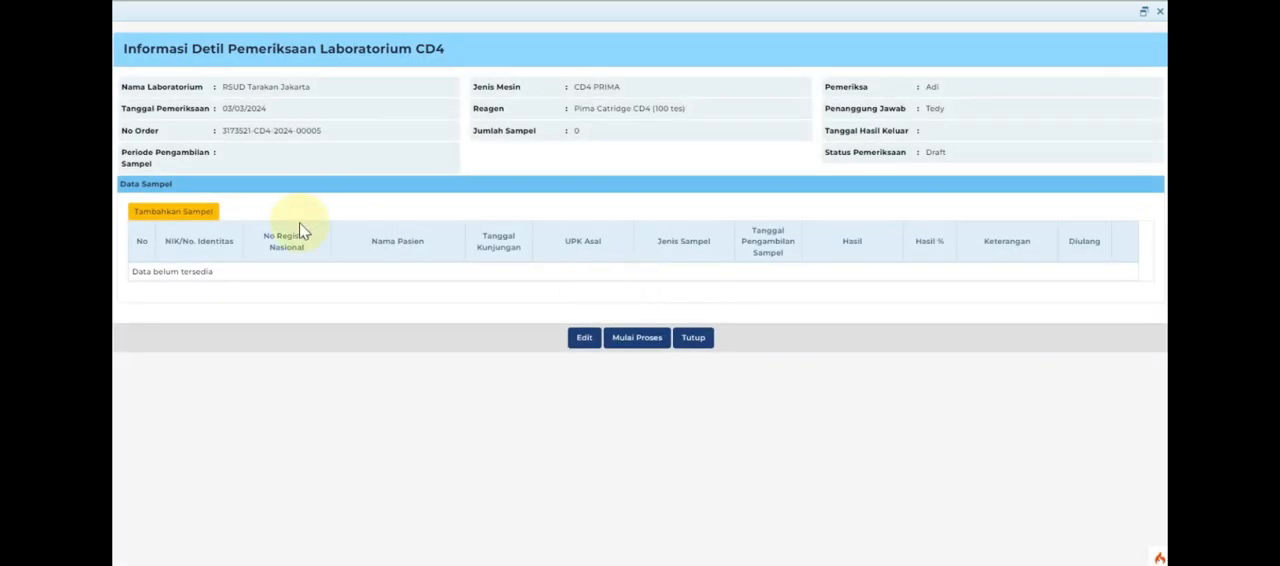
Add the RS Sint Carolus plasma sample to the 03/03/2024 repeat CD4 examination and start the examination process.
{"action": "left_click", "coordinate": [205, 214]}
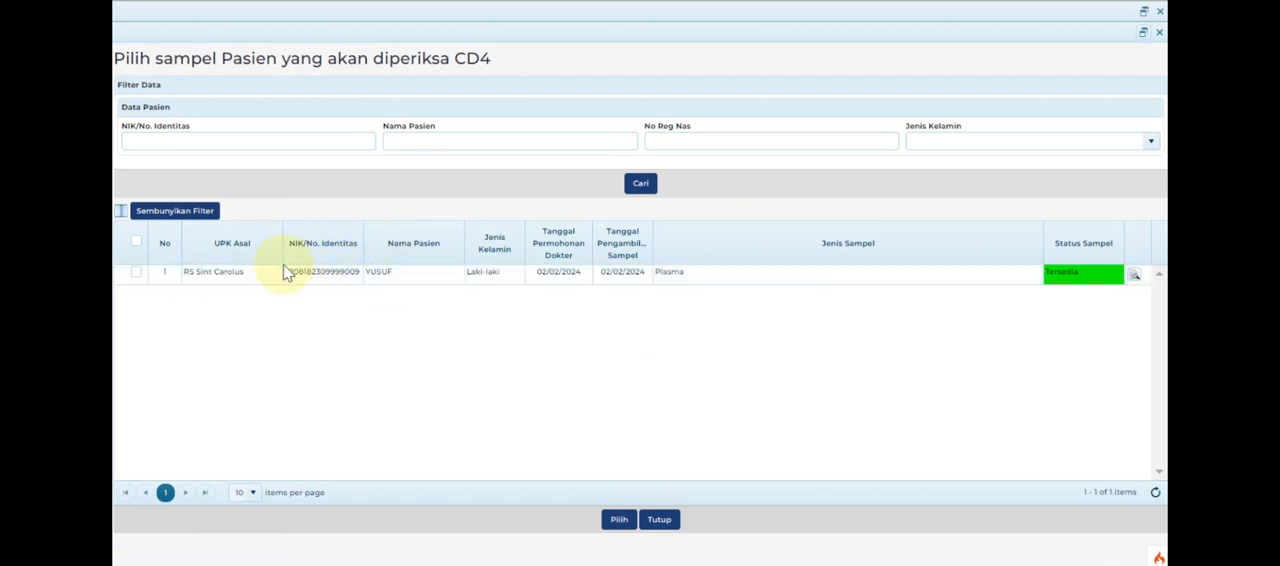
{"action": "left_click", "coordinate": [137, 271]}
{"action": "left_click", "coordinate": [619, 521]}
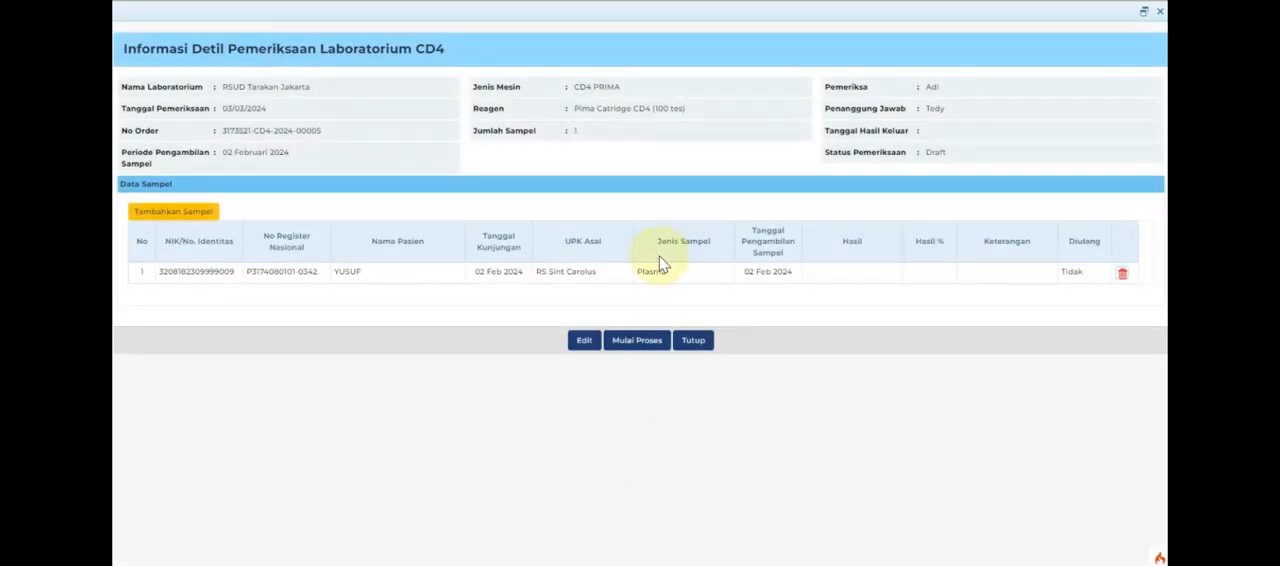
{"action": "left_click", "coordinate": [657, 345]}
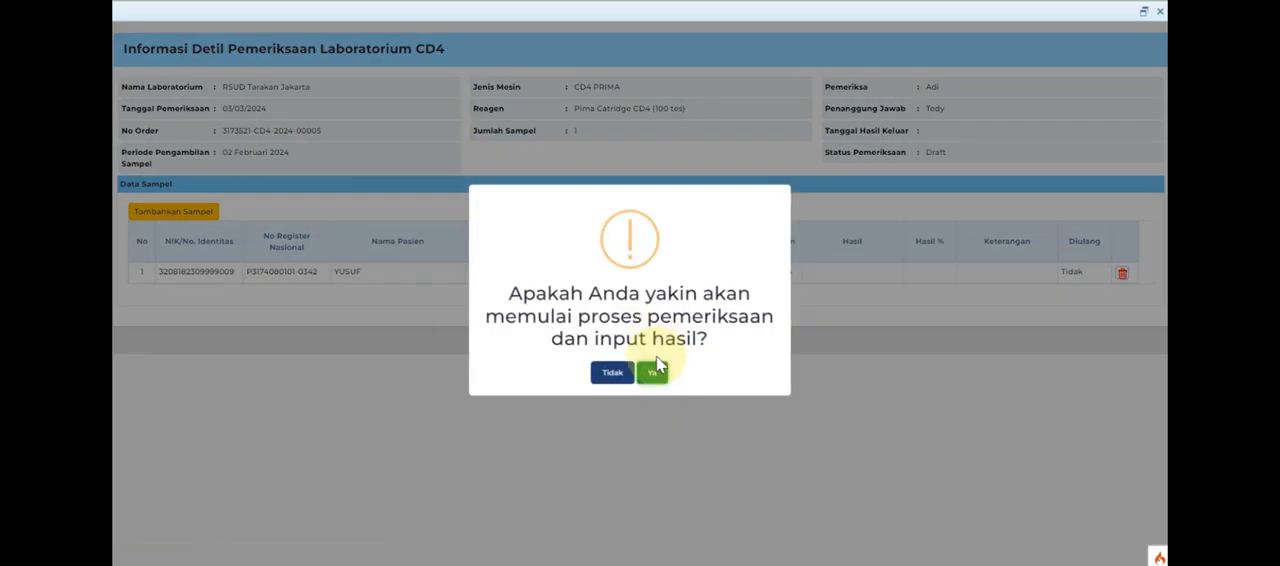
{"action": "left_click", "coordinate": [653, 374]}
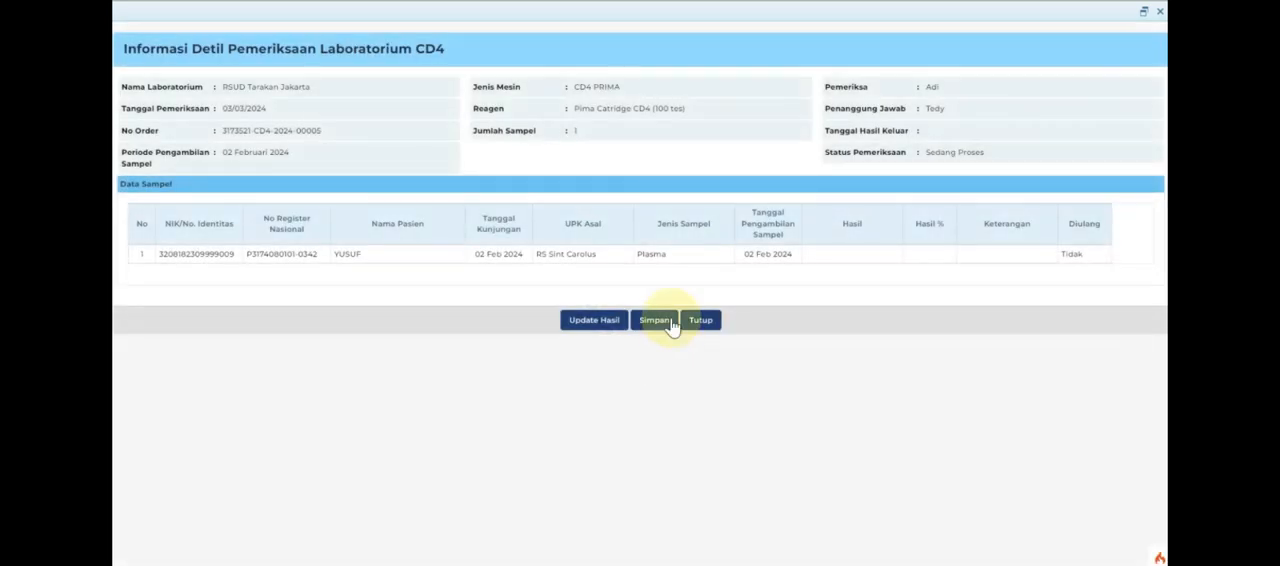
Record a numeric CD4 result of 600 for the RS Sint Carolus plasma sample and save it.
{"action": "left_click", "coordinate": [604, 328]}
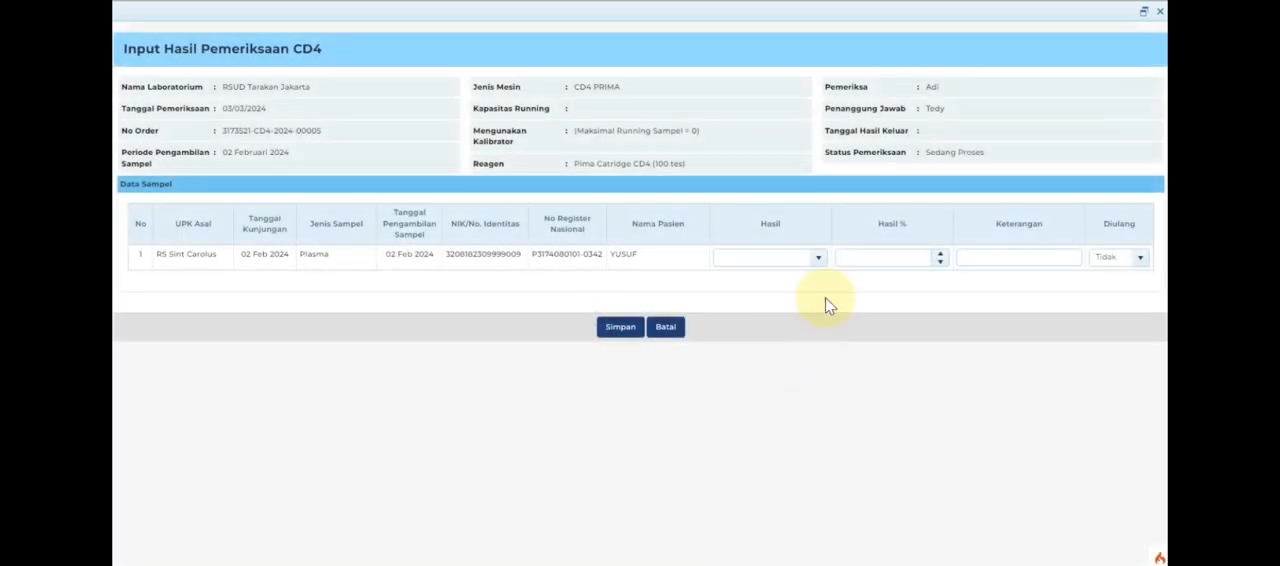
{"action": "left_click", "coordinate": [817, 259]}
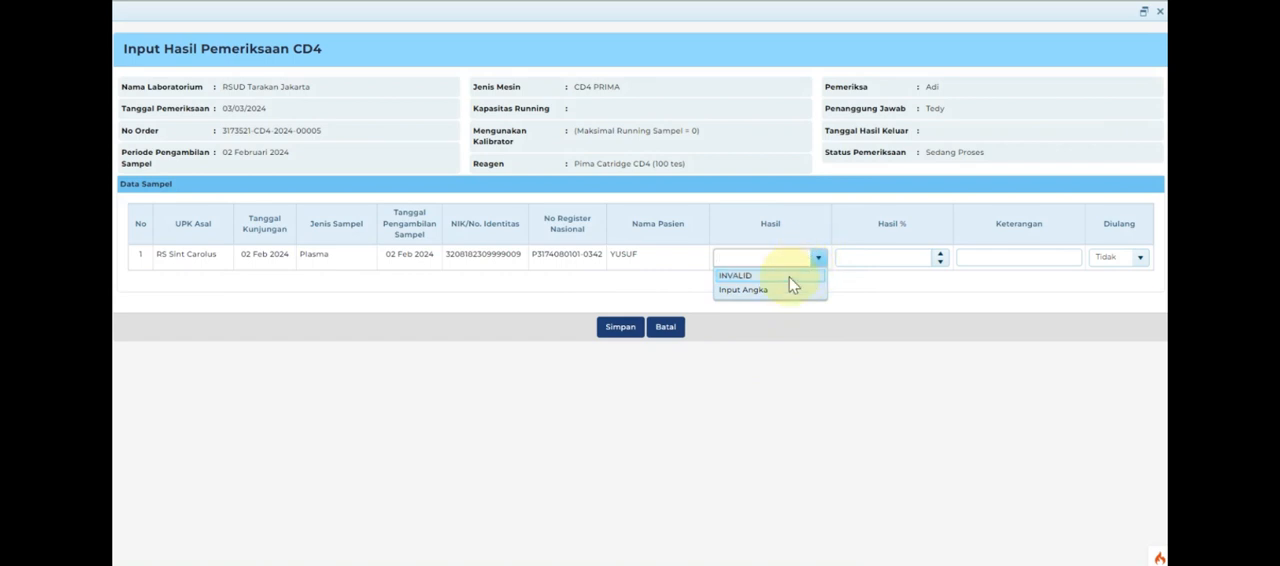
{"action": "left_click", "coordinate": [779, 289]}
{"action": "left_click", "coordinate": [789, 277]}
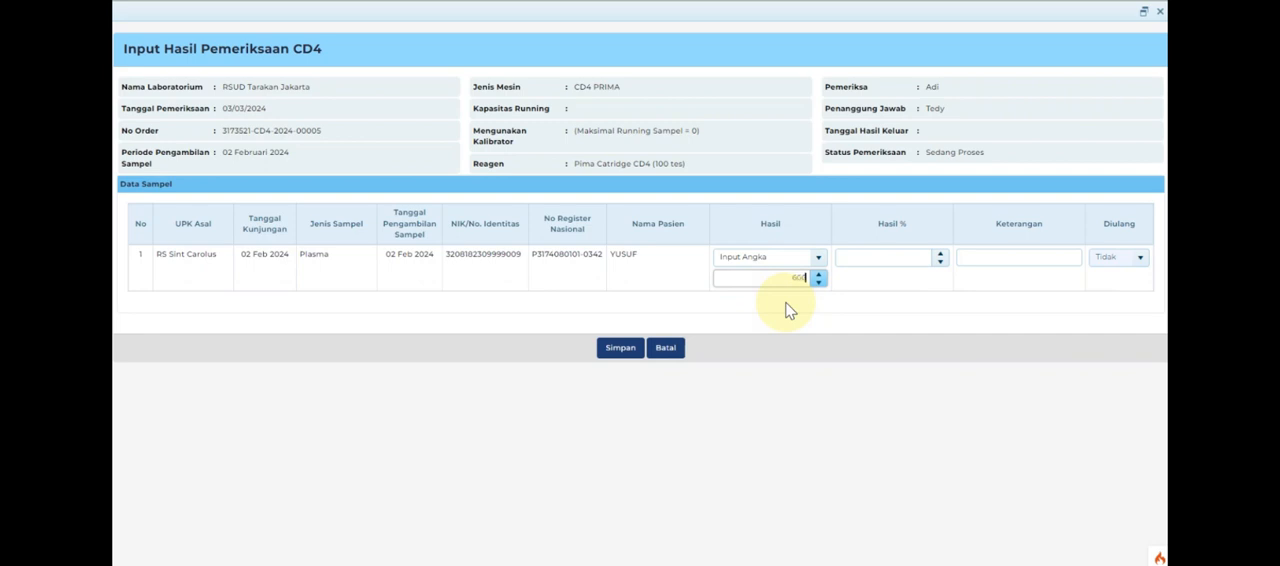
{"action": "left_click", "coordinate": [856, 316]}
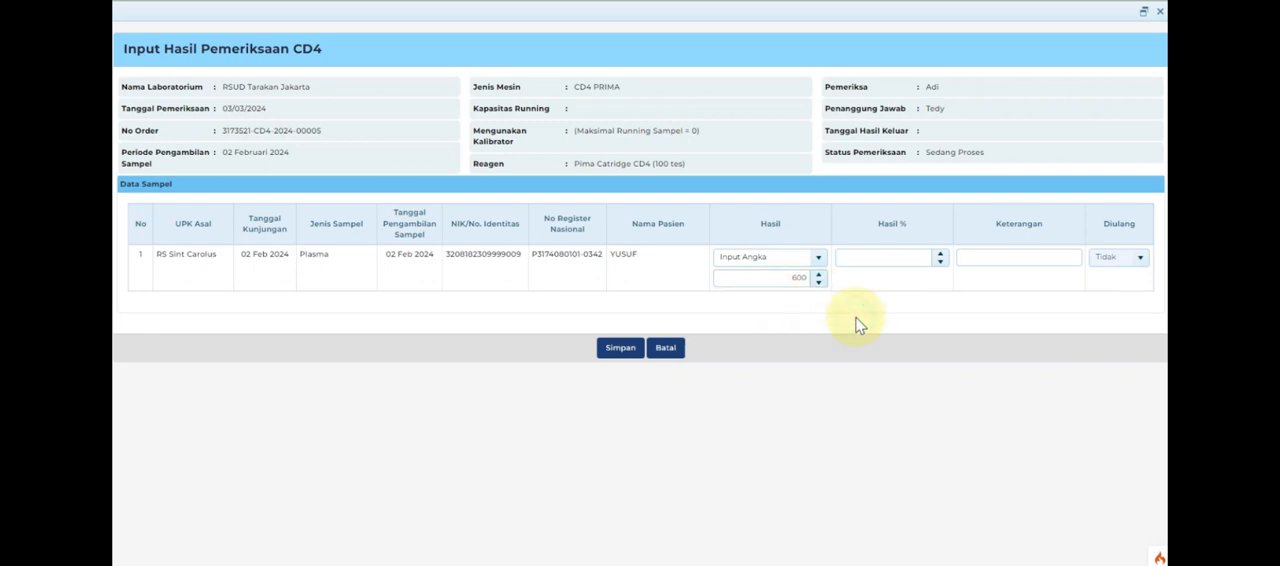
{"action": "left_click", "coordinate": [620, 349]}
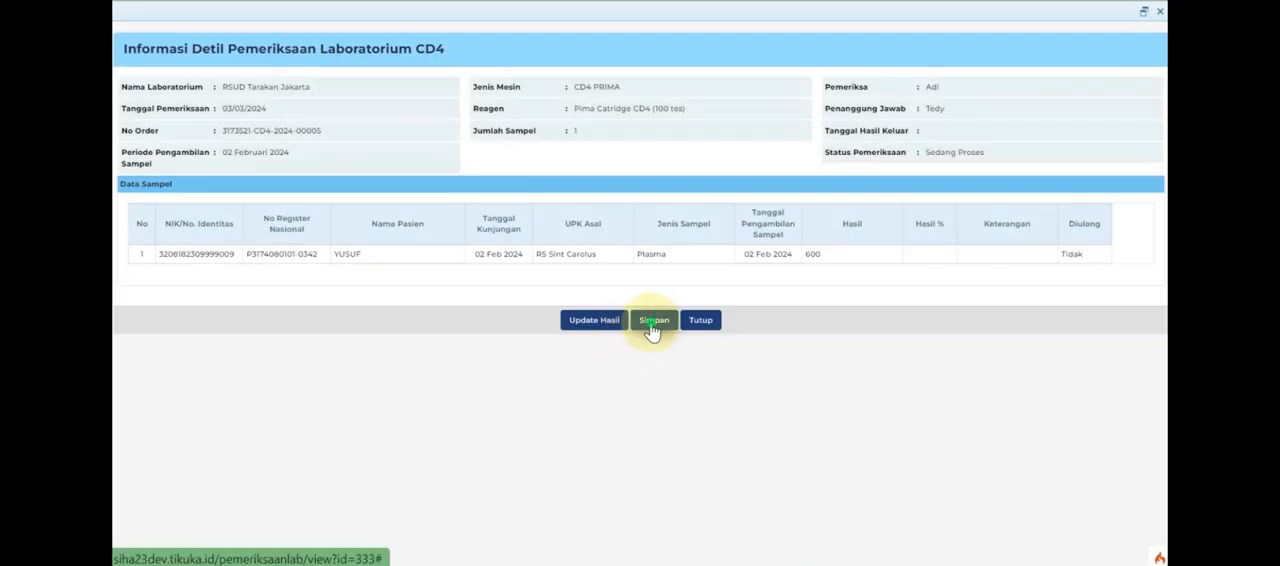
Finalise the repeat CD4 examination with result date 03/03/2024, then close its details.
{"action": "left_click", "coordinate": [651, 324]}
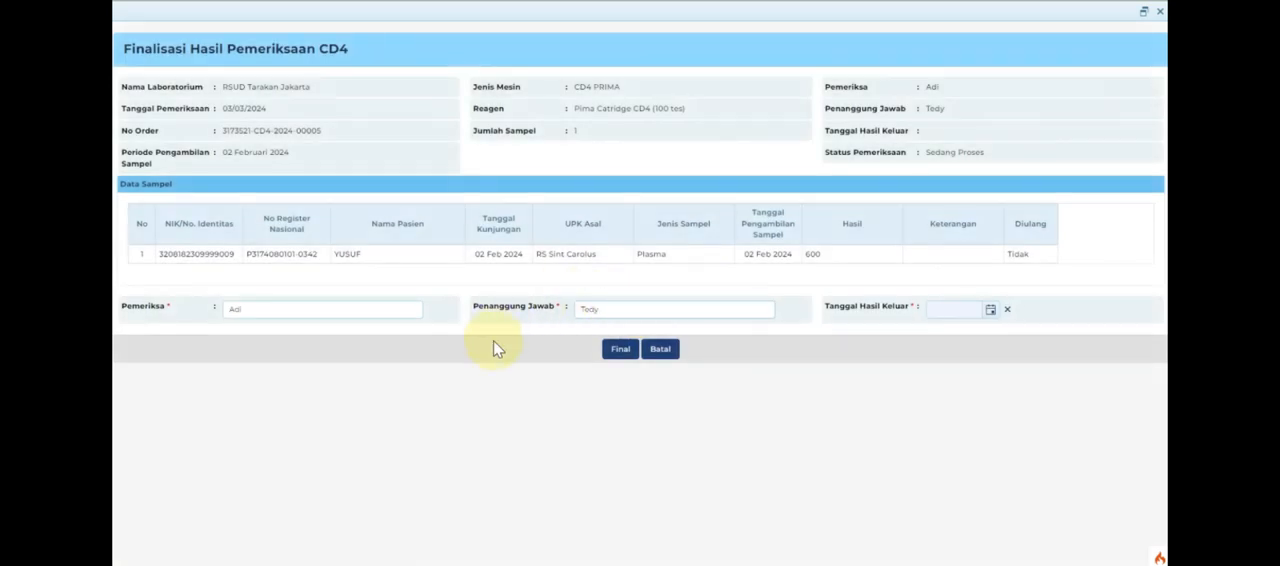
{"action": "left_click", "coordinate": [990, 310]}
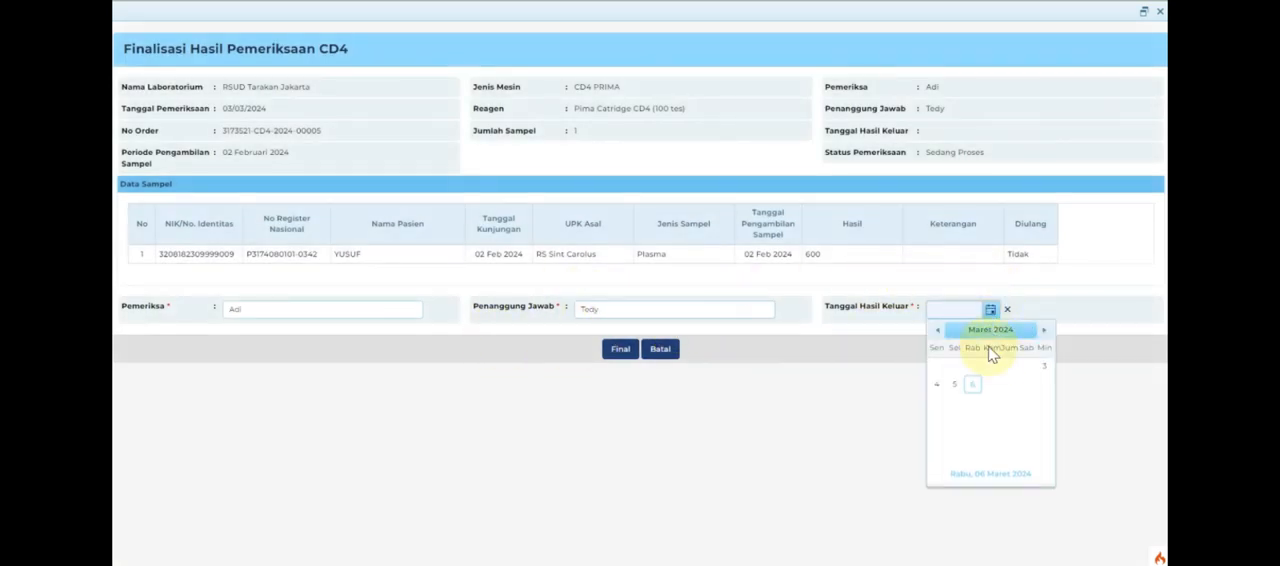
{"action": "left_click", "coordinate": [1044, 366]}
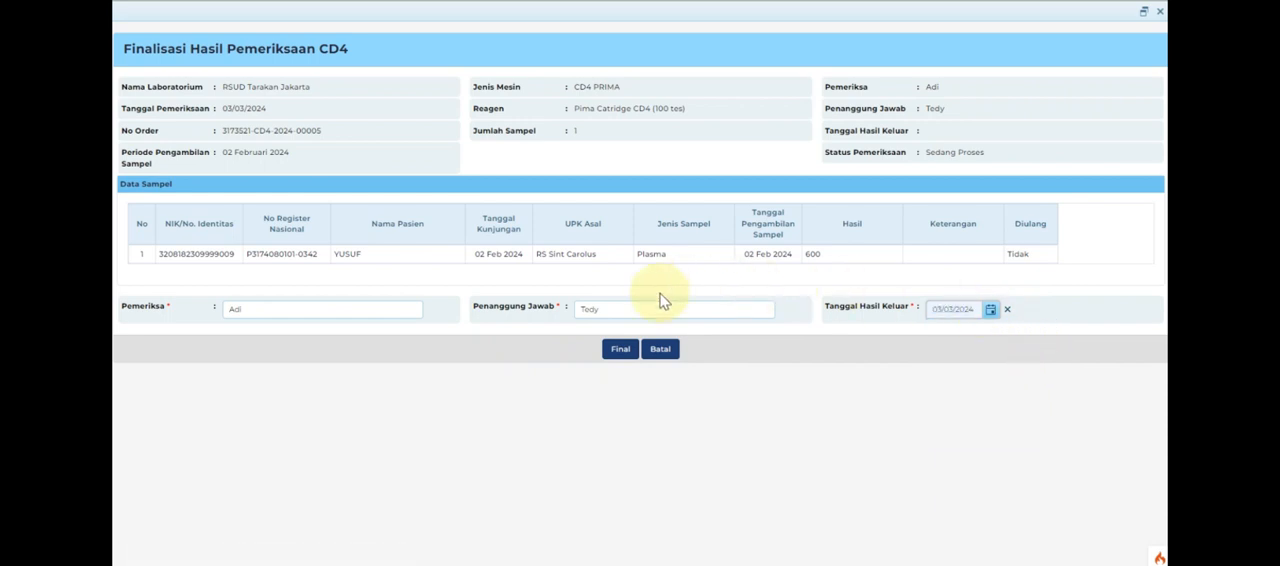
{"action": "left_click", "coordinate": [621, 350]}
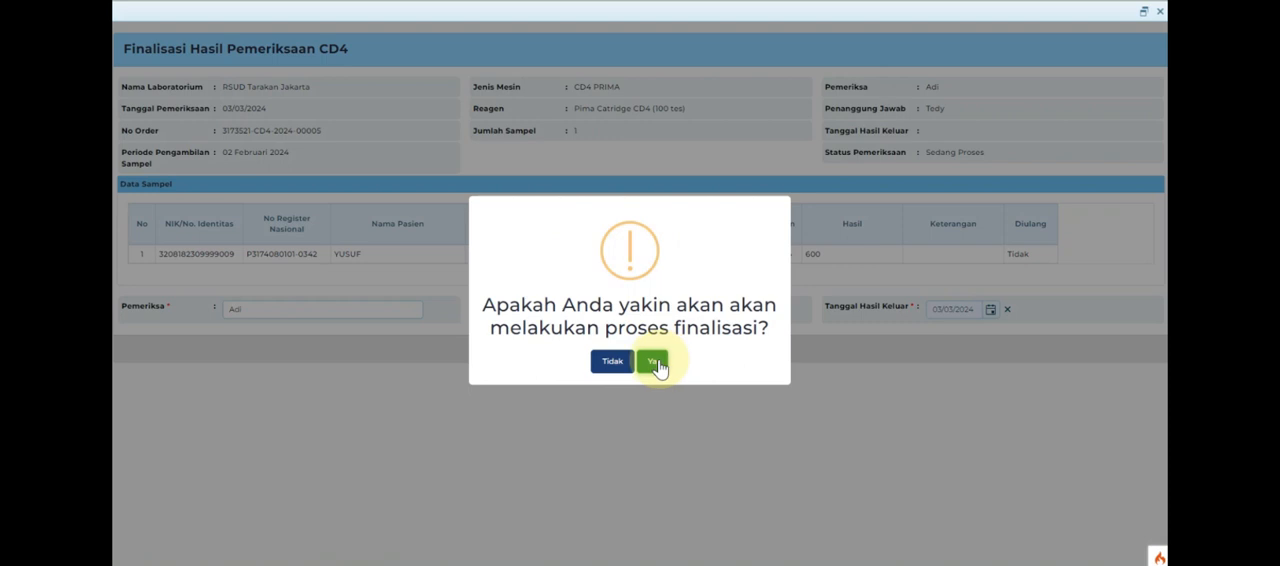
{"action": "left_click", "coordinate": [656, 363]}
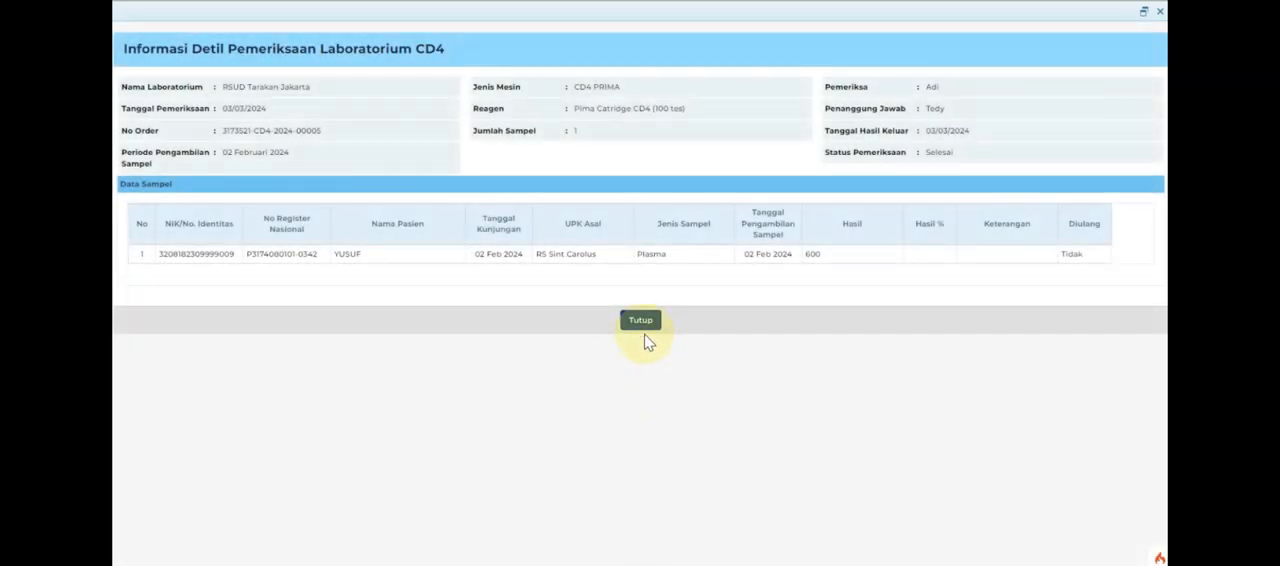
{"action": "left_click", "coordinate": [642, 324]}
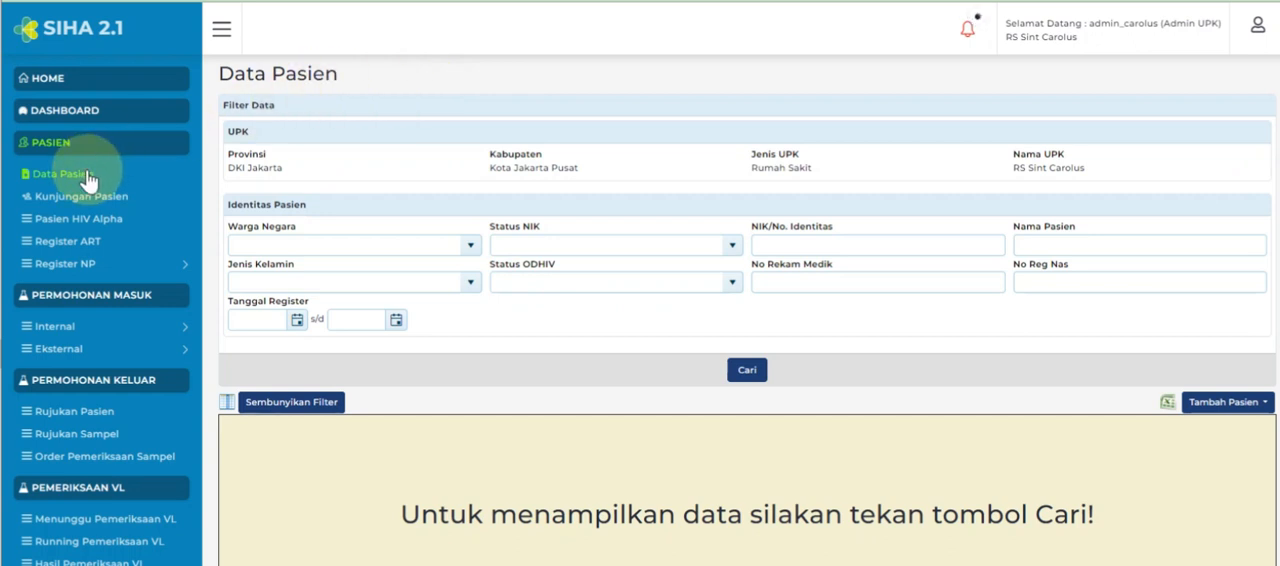
Search RS Sint Carolus patient data by the patient's identity number and open the matching patient's details.
{"action": "left_click", "coordinate": [436, 245]}
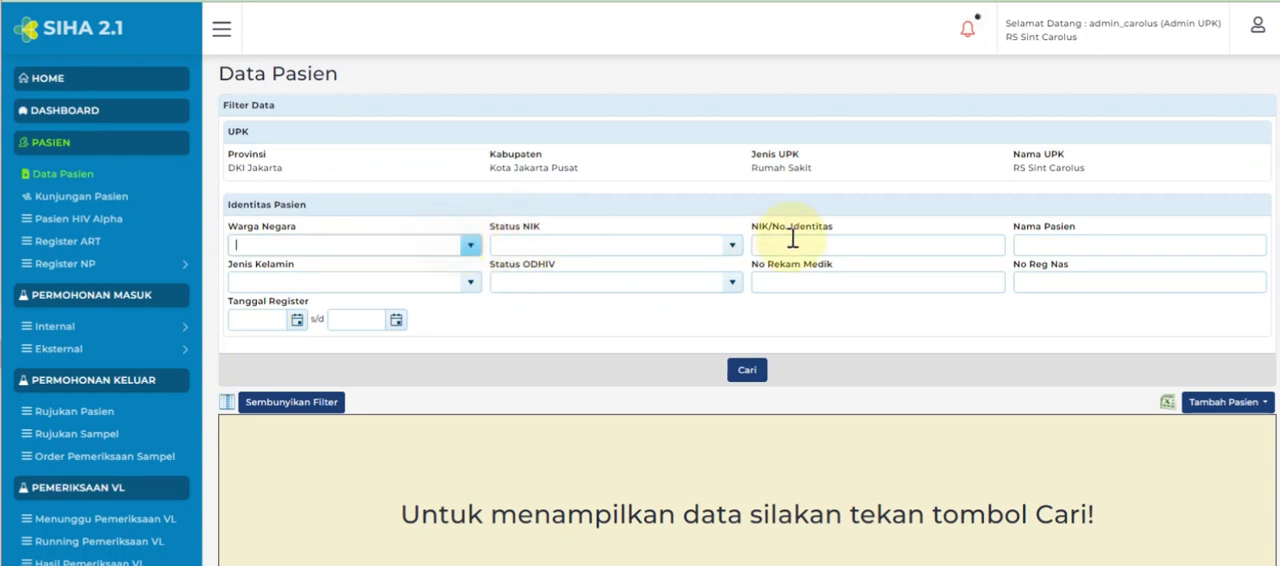
{"action": "left_click", "coordinate": [799, 240]}
{"action": "key", "text": "ctrl+v"}
{"action": "left_click", "coordinate": [766, 370]}
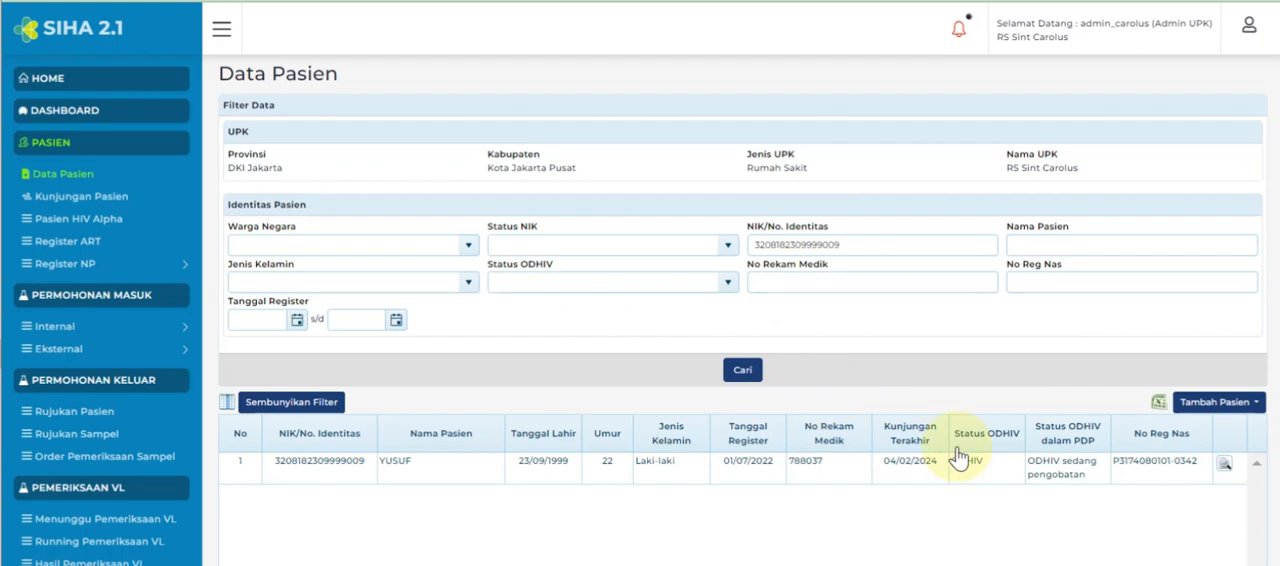
{"action": "left_click", "coordinate": [1224, 470]}
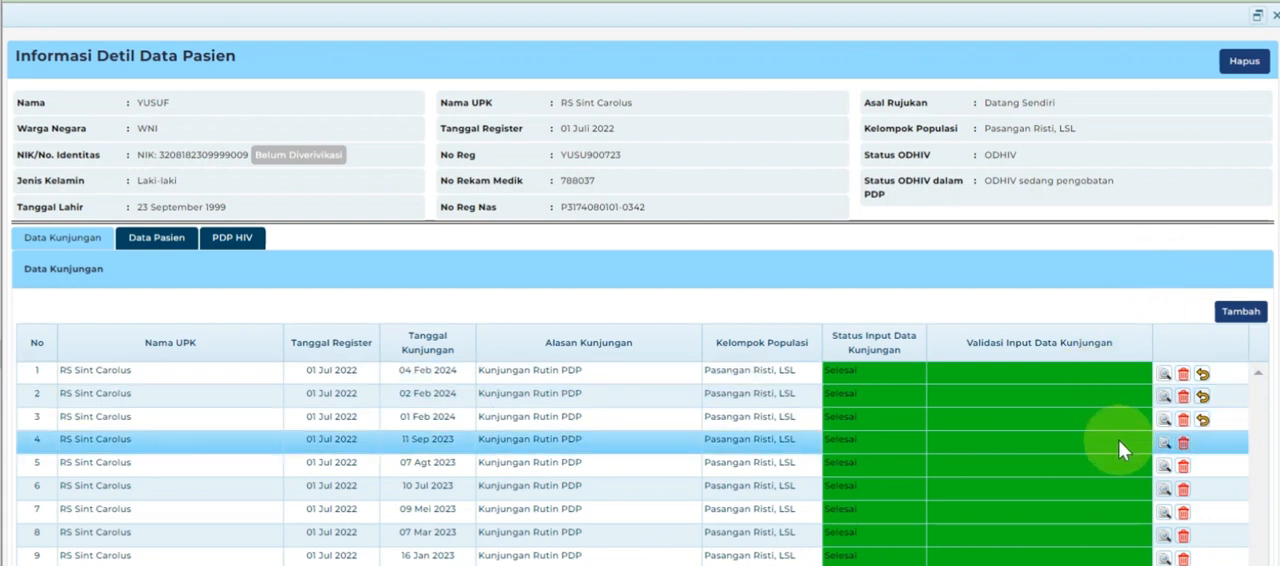
Open the laboratory requests and results of the 11 Sep 2023 visit and start entering a CD4 result without a lab request.
{"action": "left_click", "coordinate": [1162, 443]}
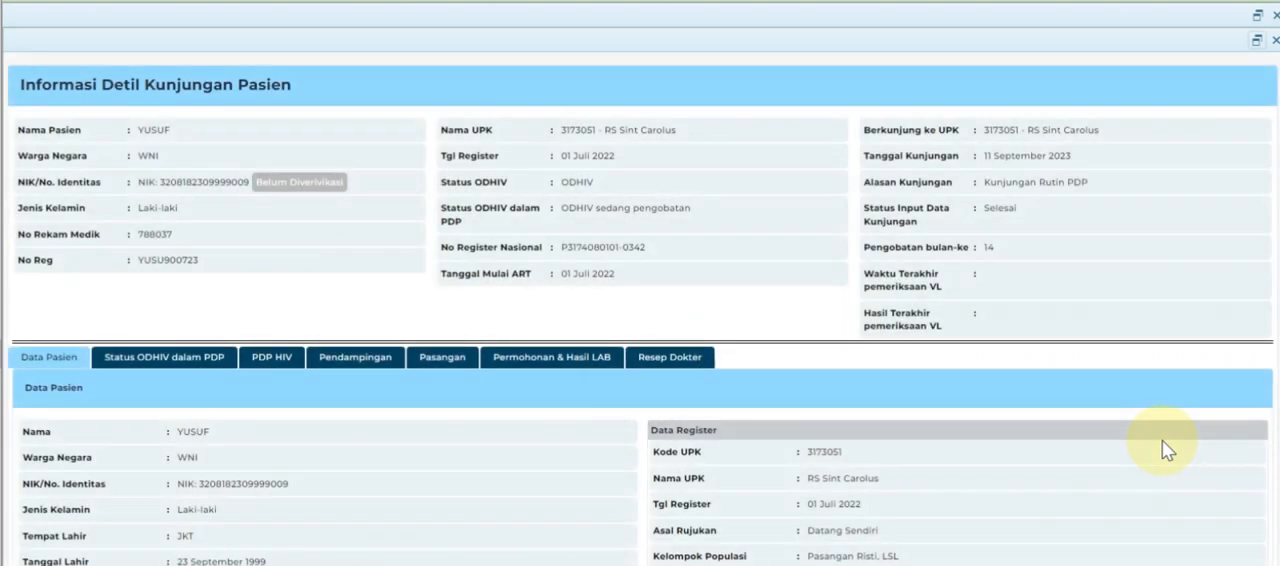
{"action": "left_click", "coordinate": [566, 362]}
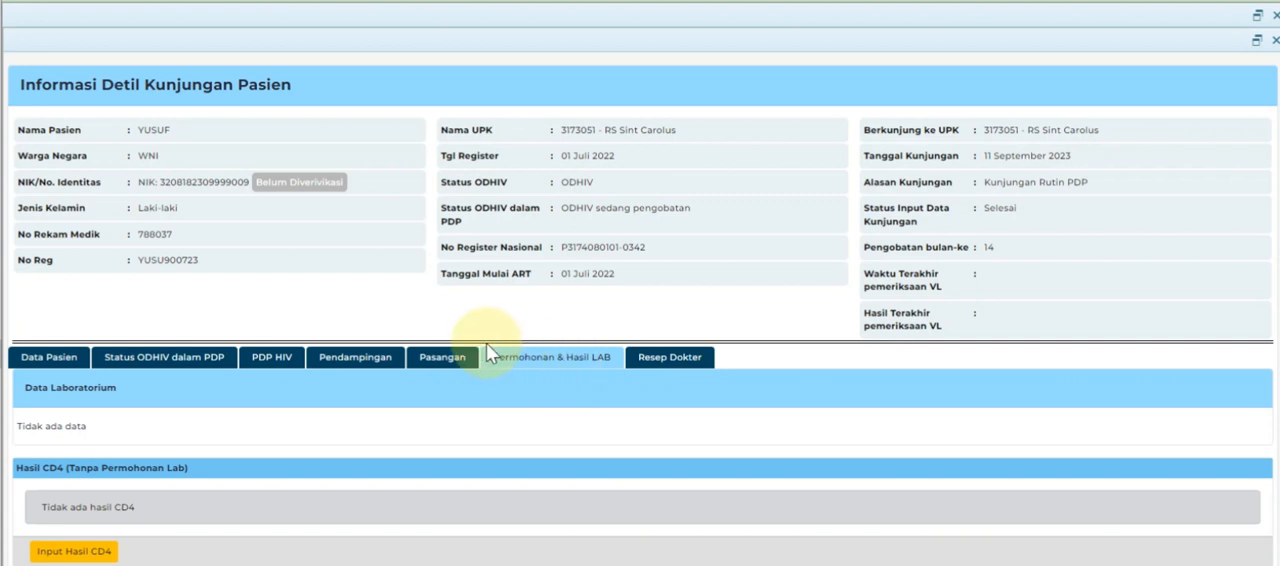
{"action": "scroll", "coordinate": [481, 350], "scroll_direction": "down", "scroll_amount": 1}
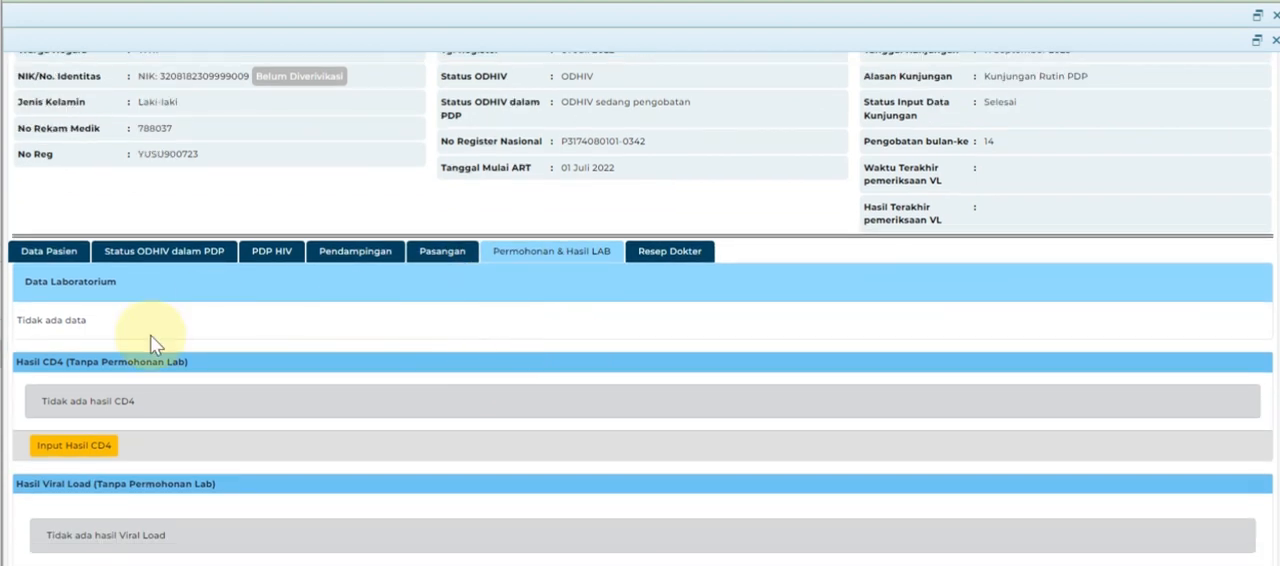
{"action": "scroll", "coordinate": [60, 430], "scroll_direction": "down", "scroll_amount": 1}
{"action": "left_click", "coordinate": [57, 396]}
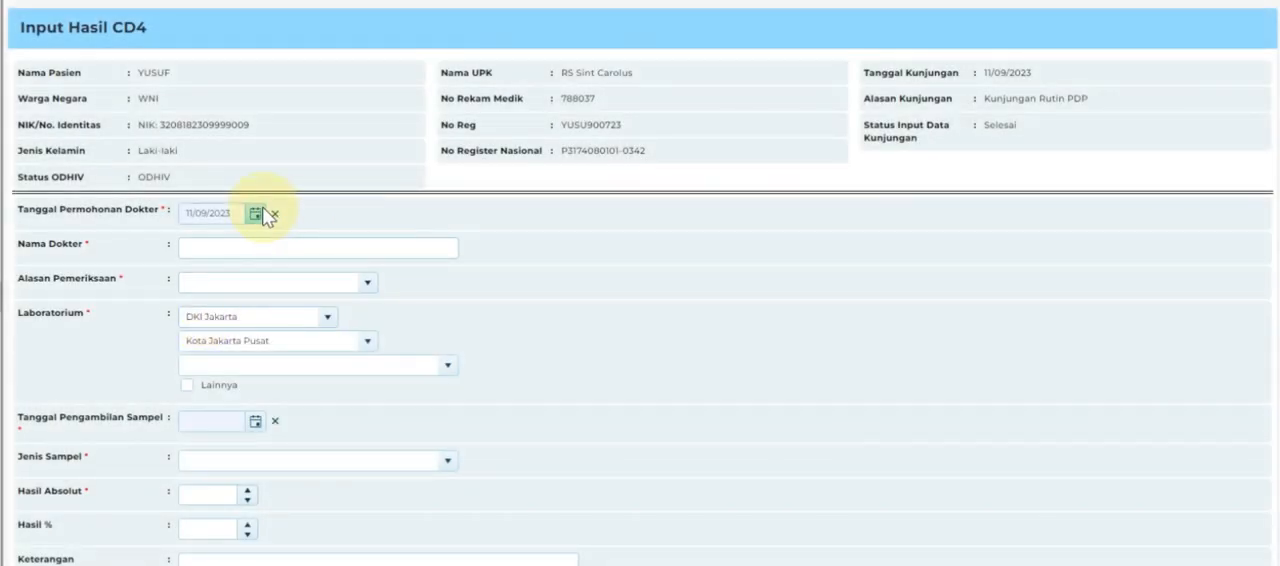
Set the doctor's request date to 22/09/2023, enter the doctor's name, and choose Monitoring Rutin as the examination reason.
{"action": "left_click", "coordinate": [257, 215]}
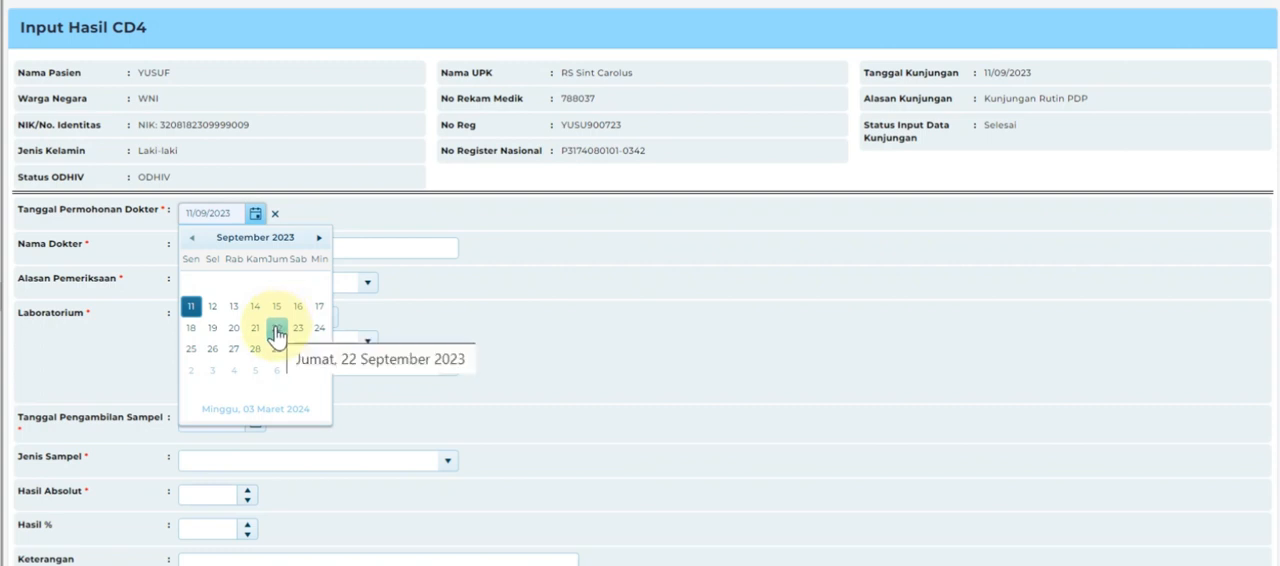
{"action": "left_click", "coordinate": [319, 237]}
{"action": "left_click", "coordinate": [191, 237]}
{"action": "left_click", "coordinate": [276, 340]}
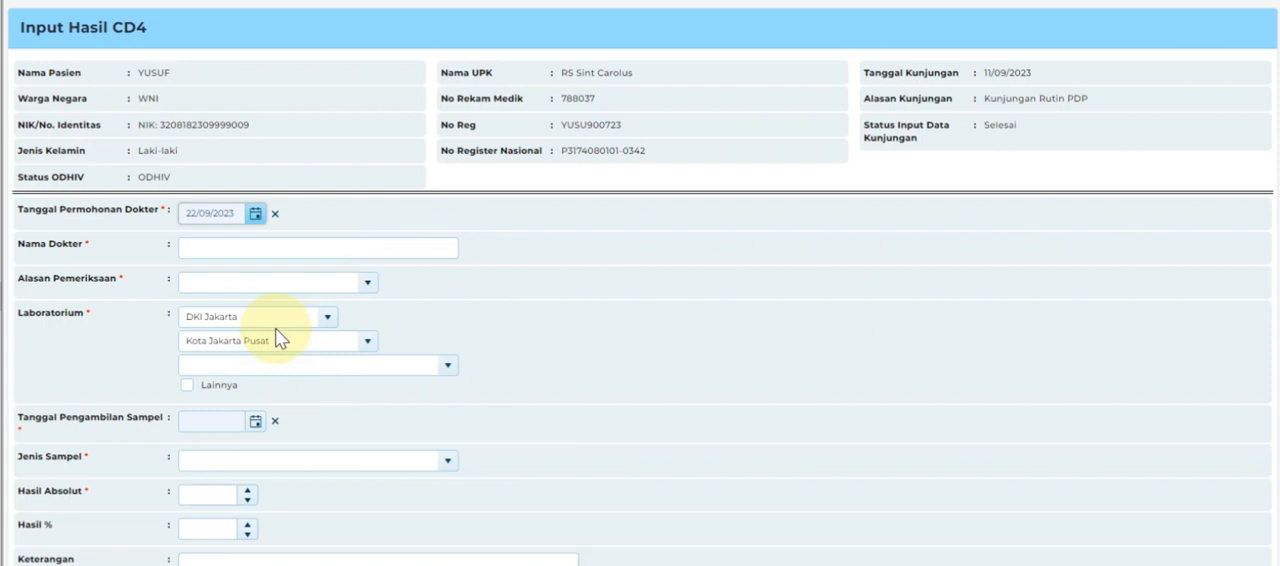
{"action": "left_click", "coordinate": [277, 247]}
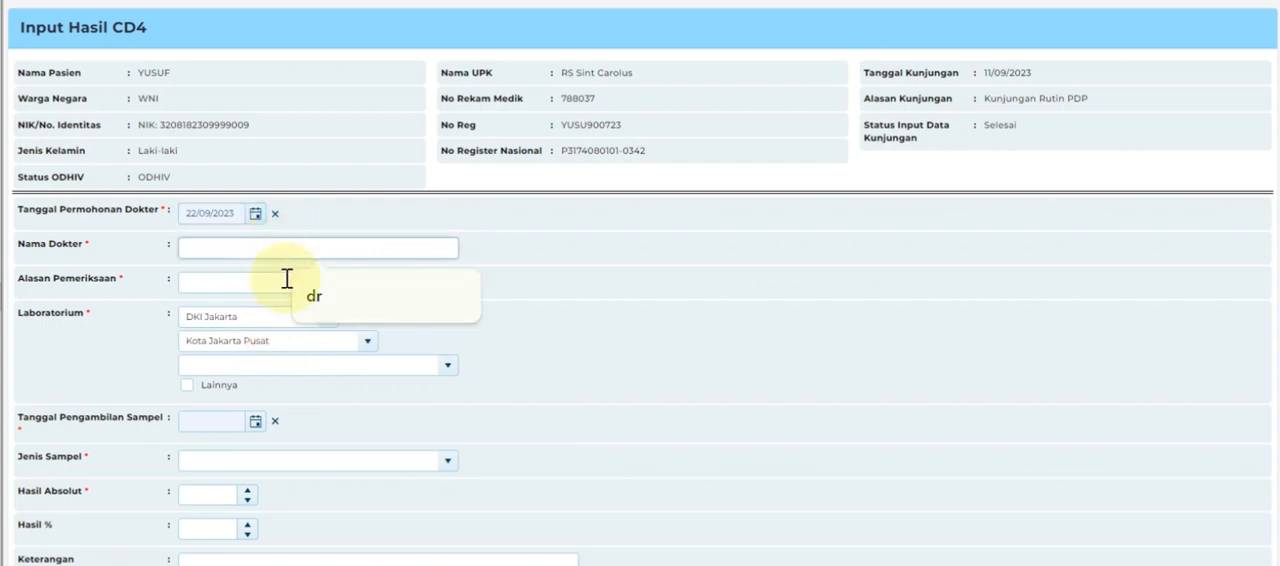
{"action": "type", "text": "dr. eka"}
{"action": "left_click", "coordinate": [370, 279]}
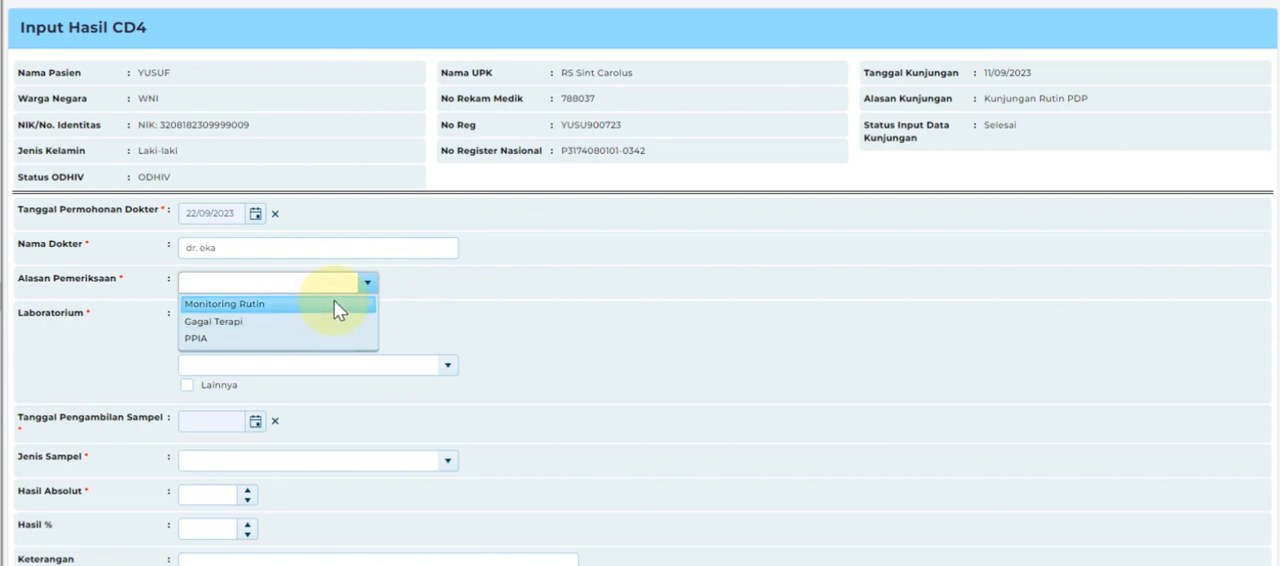
{"action": "left_click", "coordinate": [336, 304]}
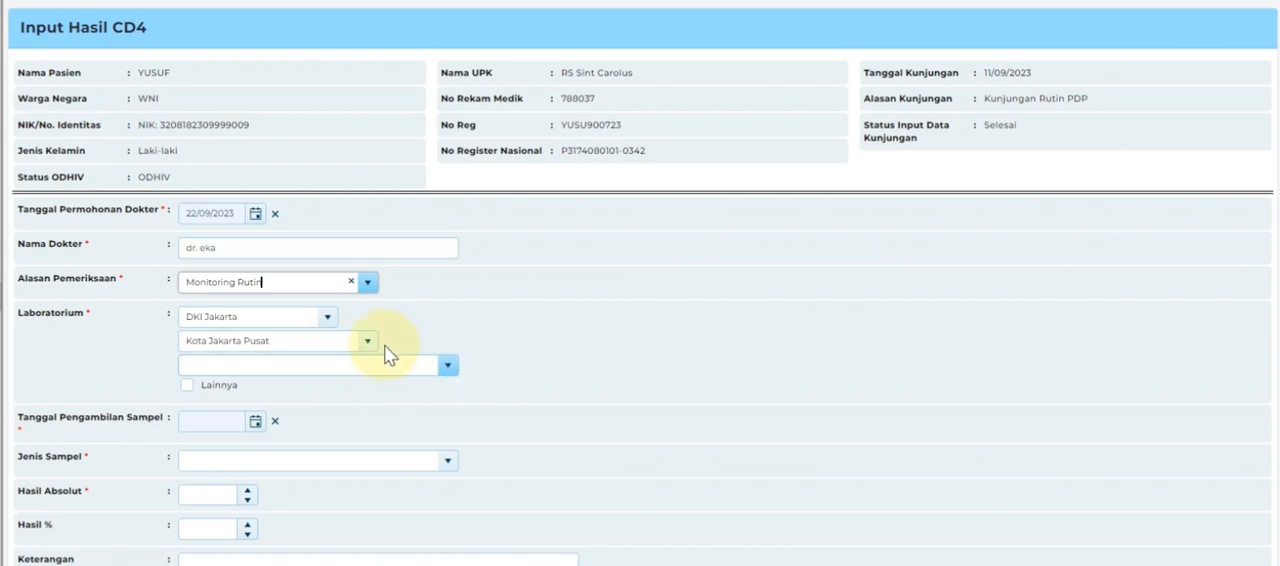
Choose Laboratorium Prodia as the laboratory and set the sample collection date to 23/09/2023.
{"action": "left_click", "coordinate": [446, 364]}
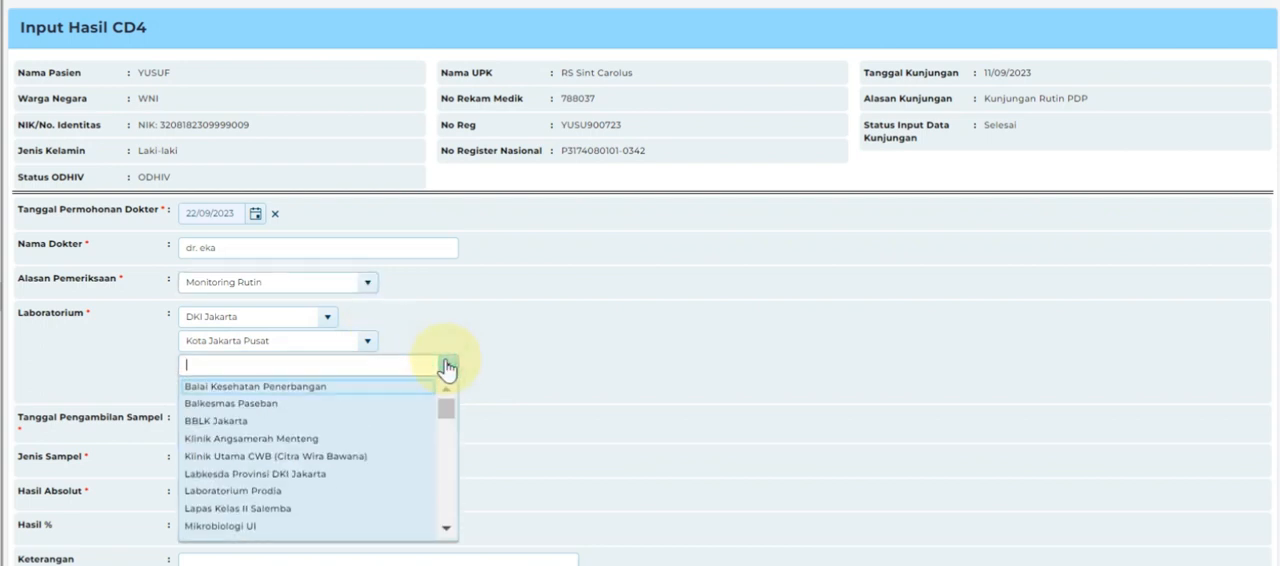
{"action": "left_click", "coordinate": [371, 491]}
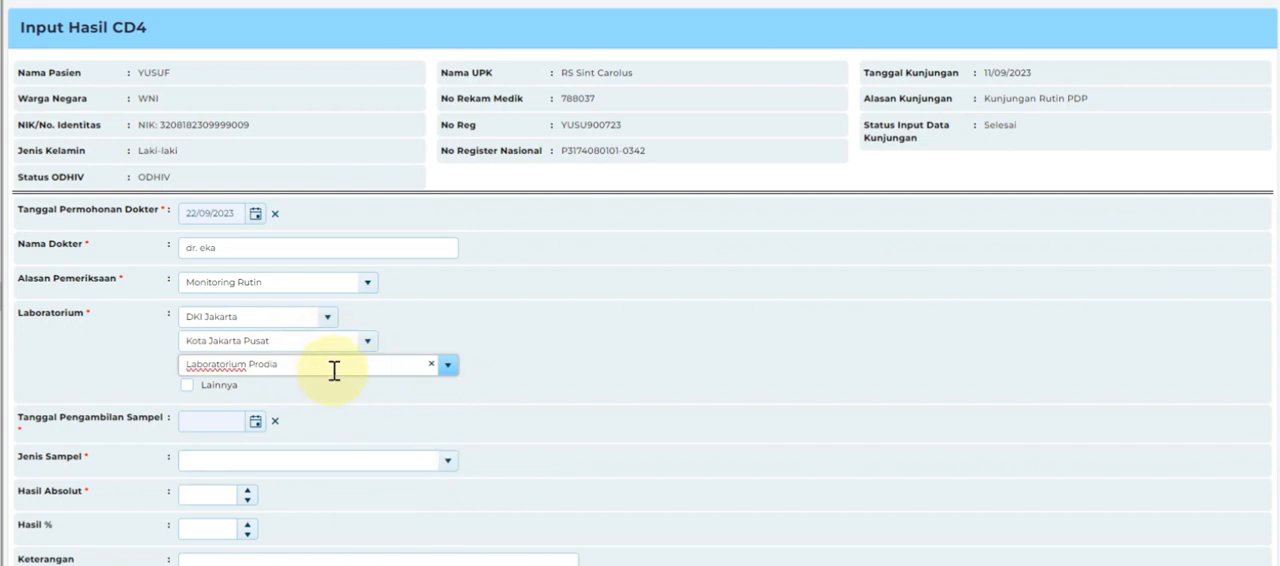
{"action": "left_click", "coordinate": [256, 428]}
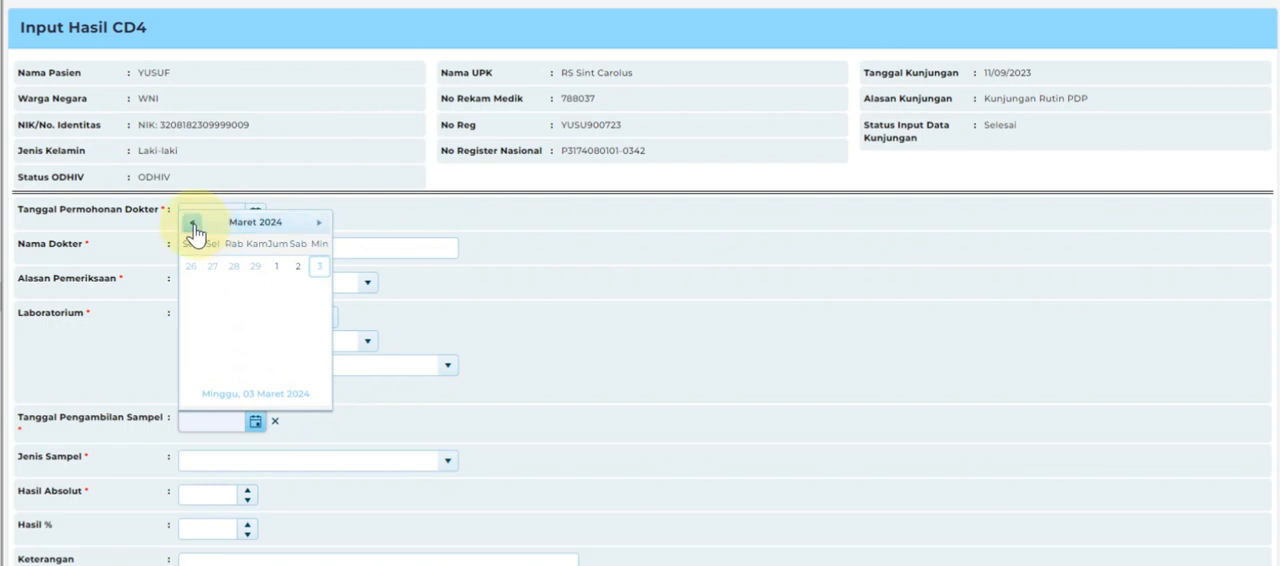
{"action": "left_click", "coordinate": [193, 223]}
{"action": "left_click", "coordinate": [193, 223]}
{"action": "left_click", "coordinate": [193, 223]}
{"action": "left_click", "coordinate": [193, 223]}
{"action": "left_click", "coordinate": [193, 223]}
{"action": "left_click", "coordinate": [193, 223]}
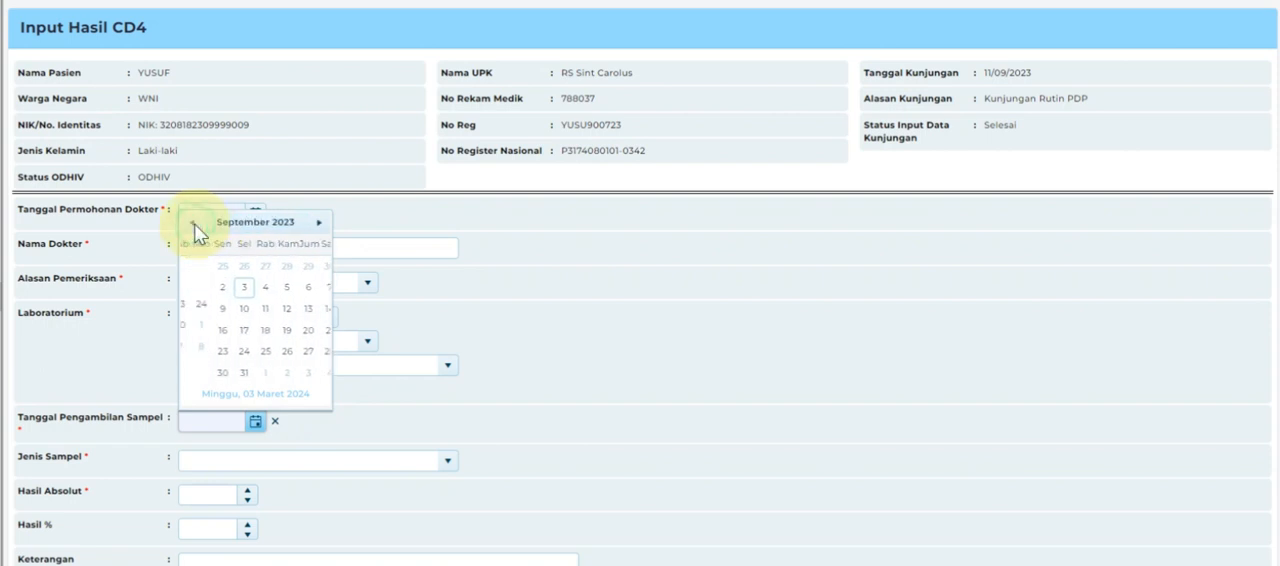
{"action": "left_click", "coordinate": [296, 308]}
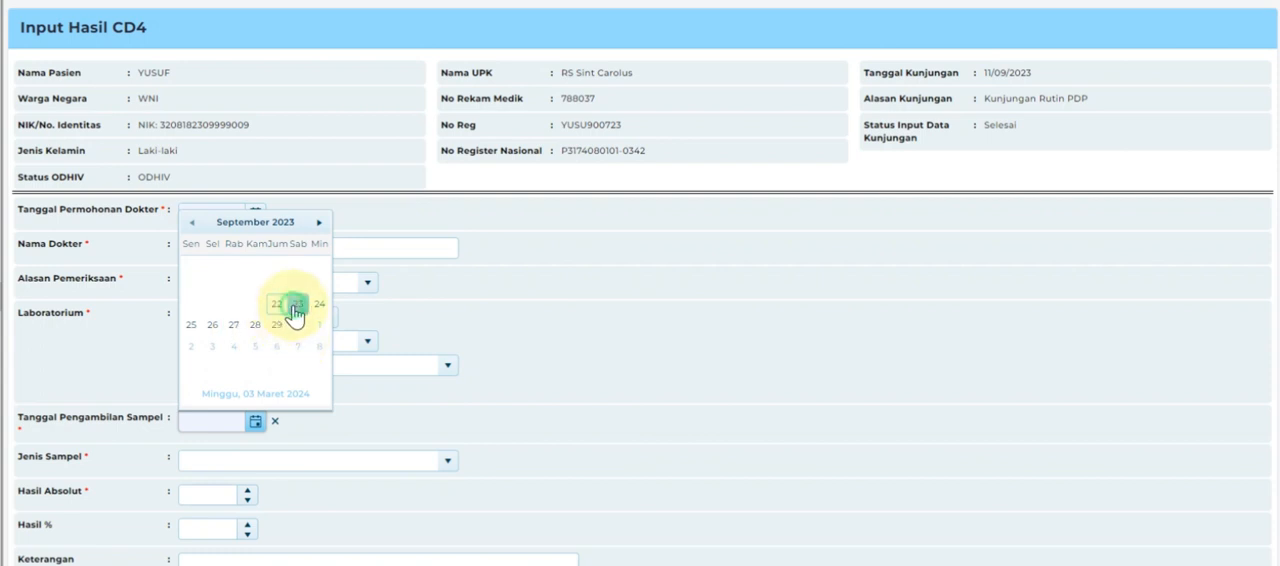
{"action": "left_click", "coordinate": [255, 423]}
{"action": "left_click", "coordinate": [462, 420]}
Set the sample type to Plasma and the absolute CD4 result to 400.
{"action": "scroll", "coordinate": [457, 423], "scroll_direction": "down", "scroll_amount": 1}
{"action": "left_click", "coordinate": [454, 373]}
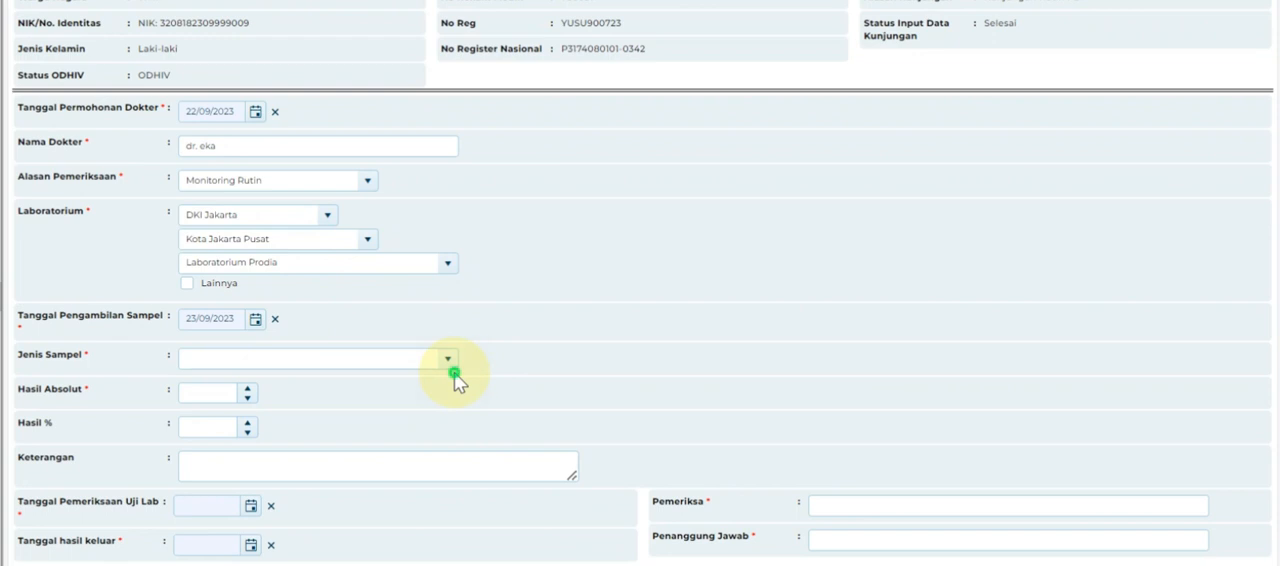
{"action": "left_click", "coordinate": [449, 362]}
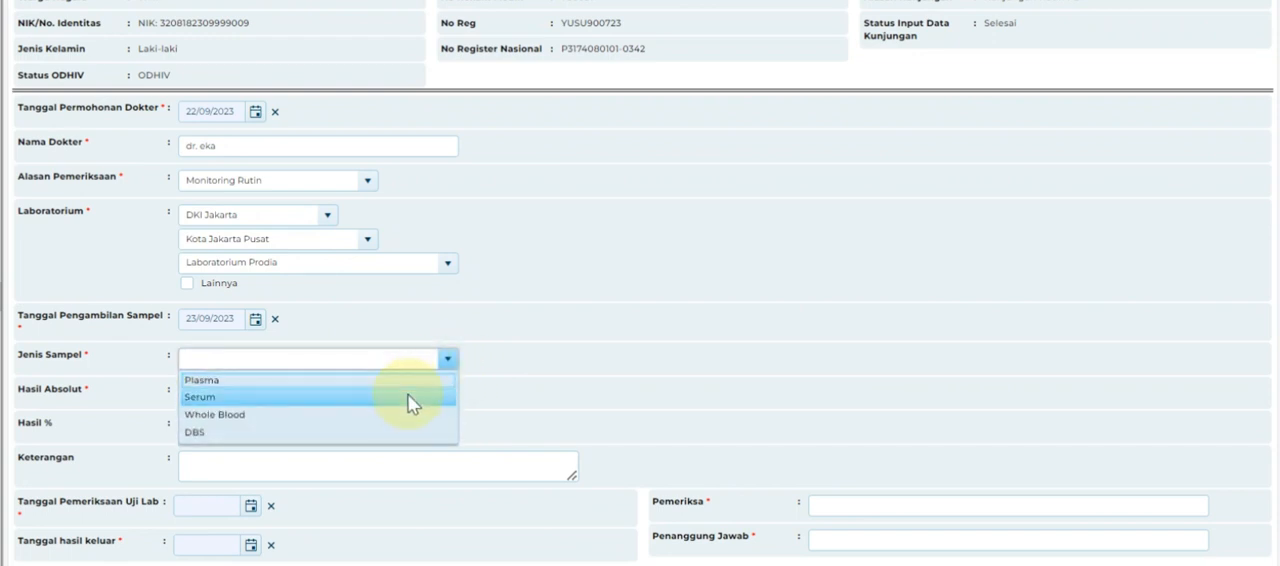
{"action": "left_click", "coordinate": [409, 383]}
{"action": "left_click", "coordinate": [235, 388]}
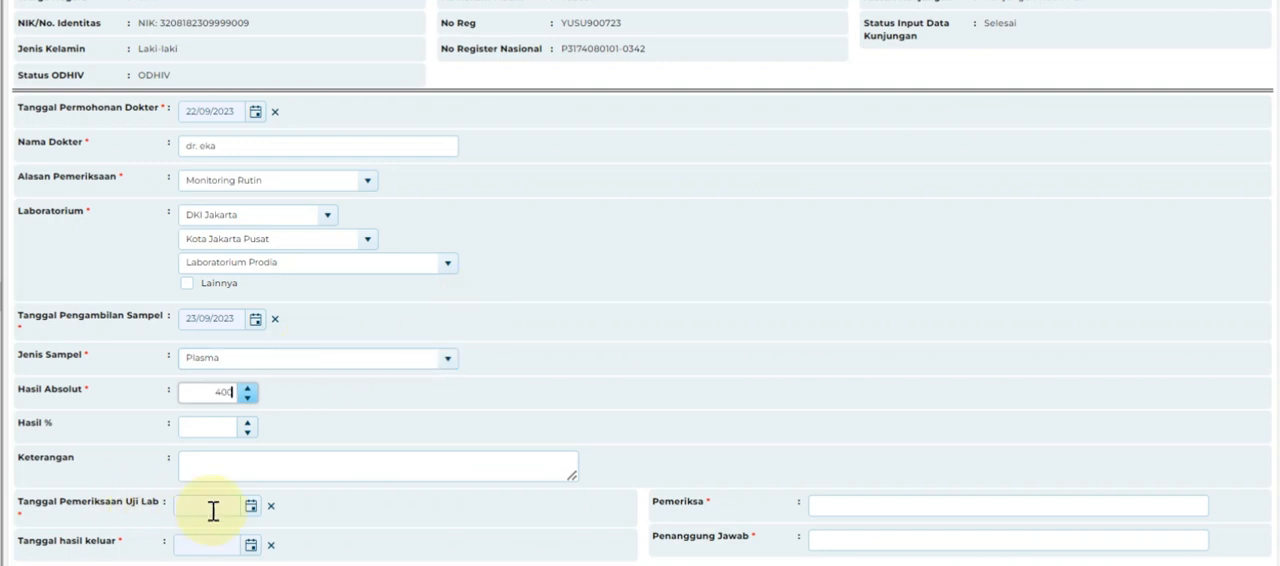
Set the laboratory examination date (Tanggal Pemeriksaan Uji Lab) to 23/09/2023.
{"action": "left_click", "coordinate": [249, 507]}
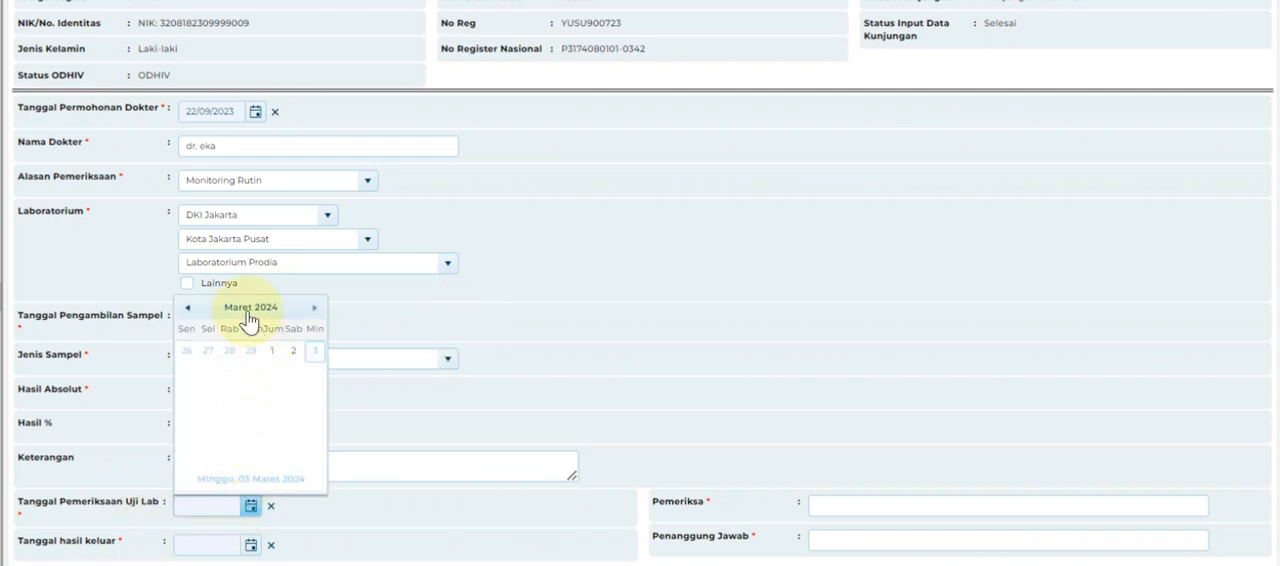
{"action": "left_click", "coordinate": [221, 313]}
{"action": "left_click", "coordinate": [186, 308]}
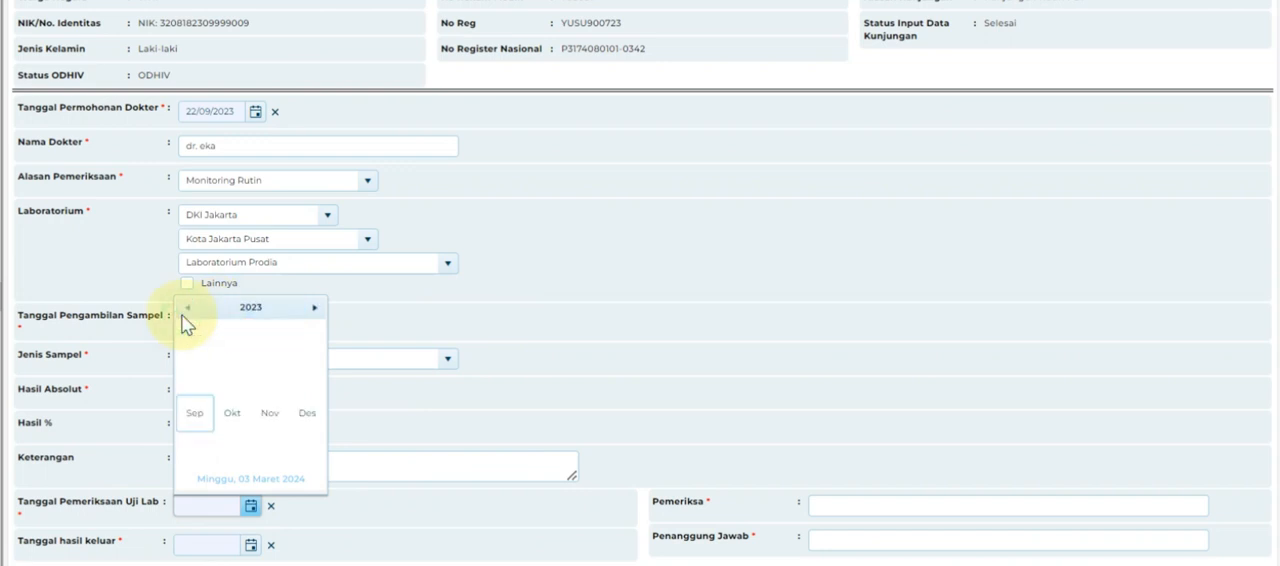
{"action": "left_click", "coordinate": [196, 428]}
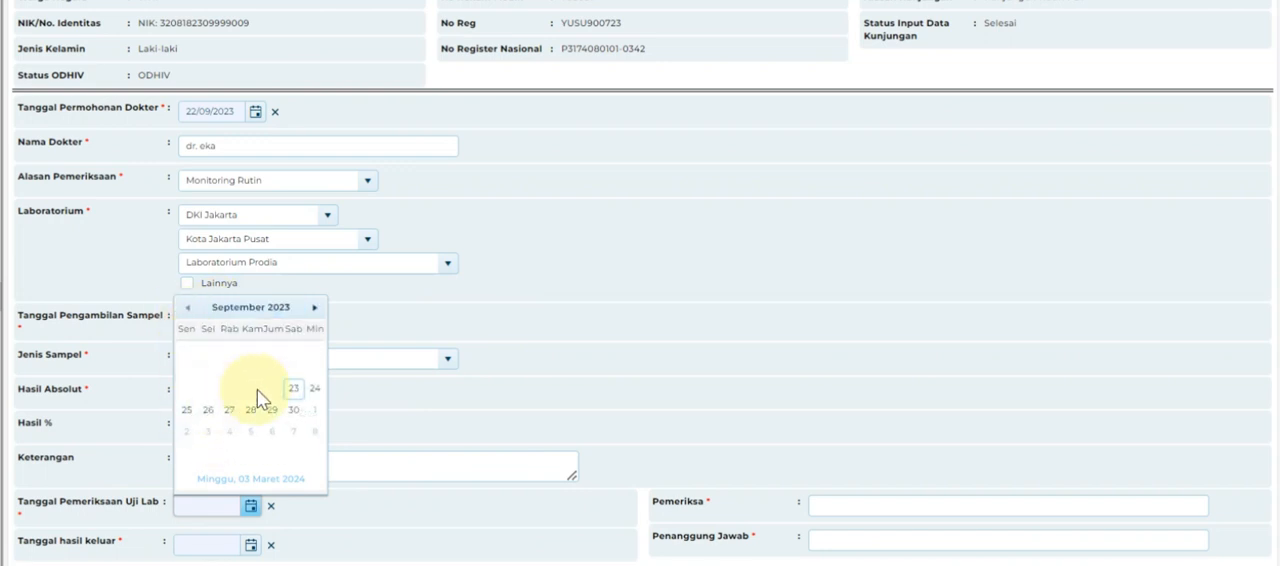
{"action": "left_click", "coordinate": [296, 390]}
Set the result release date (Tanggal hasil keluar) to 30/09/2023.
{"action": "left_click", "coordinate": [251, 545]}
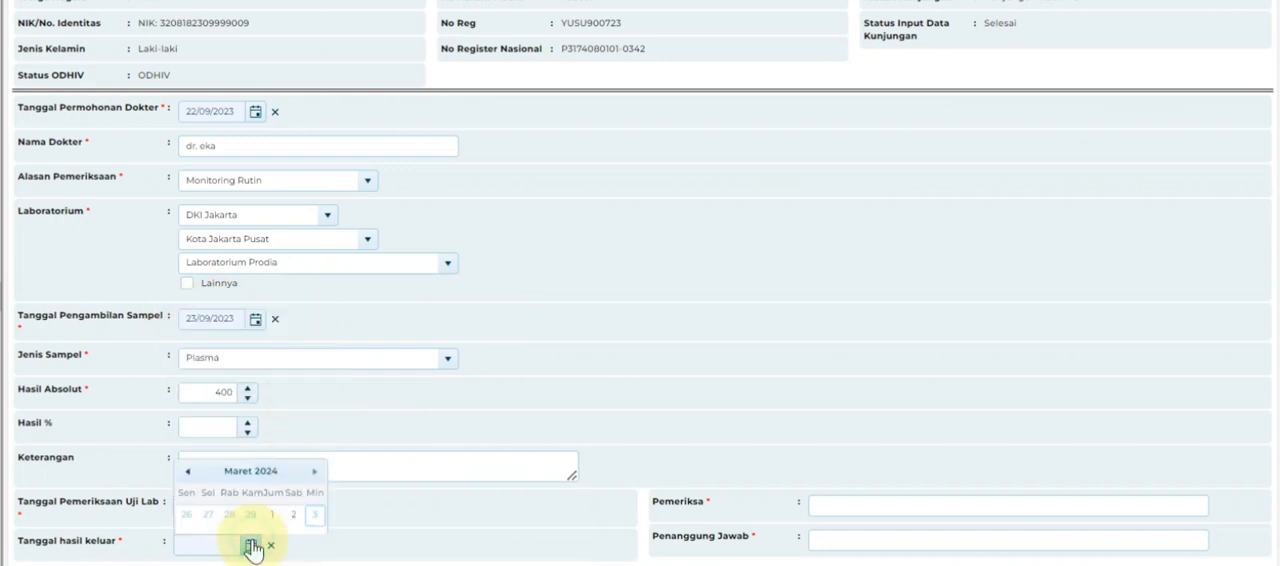
{"action": "left_click", "coordinate": [225, 347]}
{"action": "left_click", "coordinate": [188, 349]}
{"action": "left_click", "coordinate": [198, 454]}
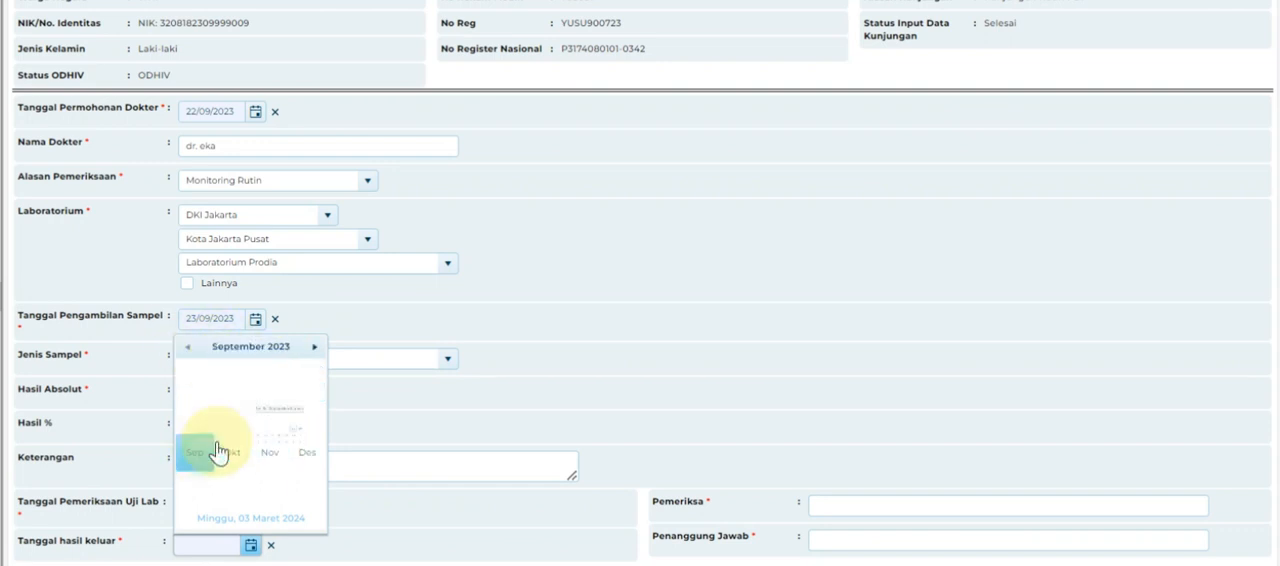
{"action": "left_click", "coordinate": [291, 458]}
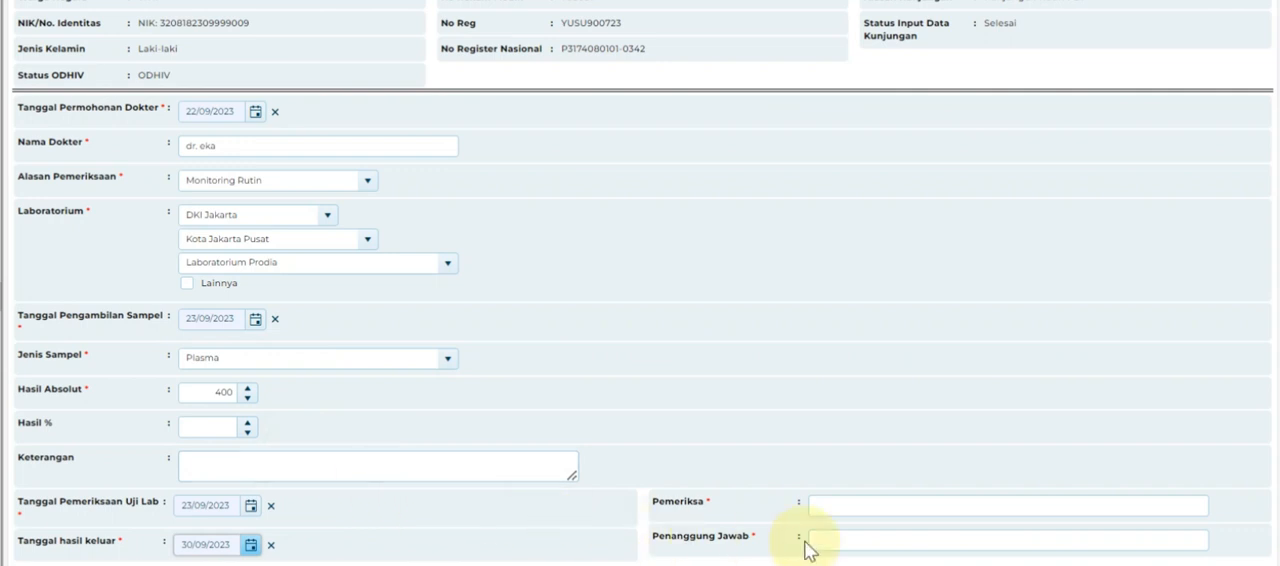
Enter the examiner's name and the name of the person in charge for the CD4 result.
{"action": "left_click", "coordinate": [930, 507]}
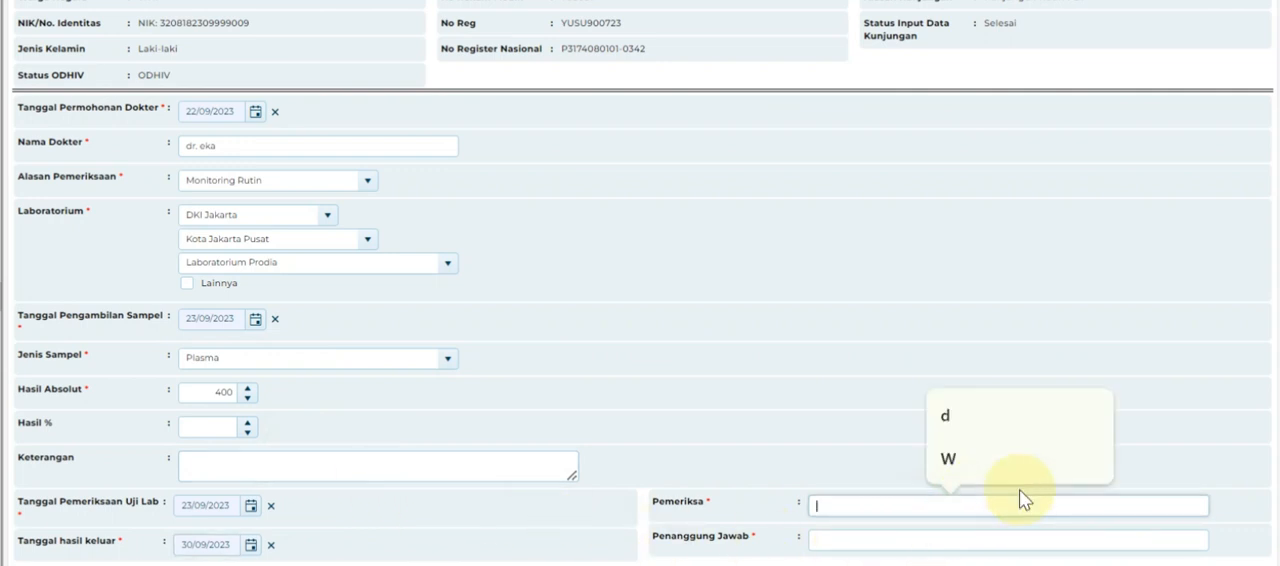
{"action": "type", "text": "Adi"}
{"action": "left_click", "coordinate": [958, 540]}
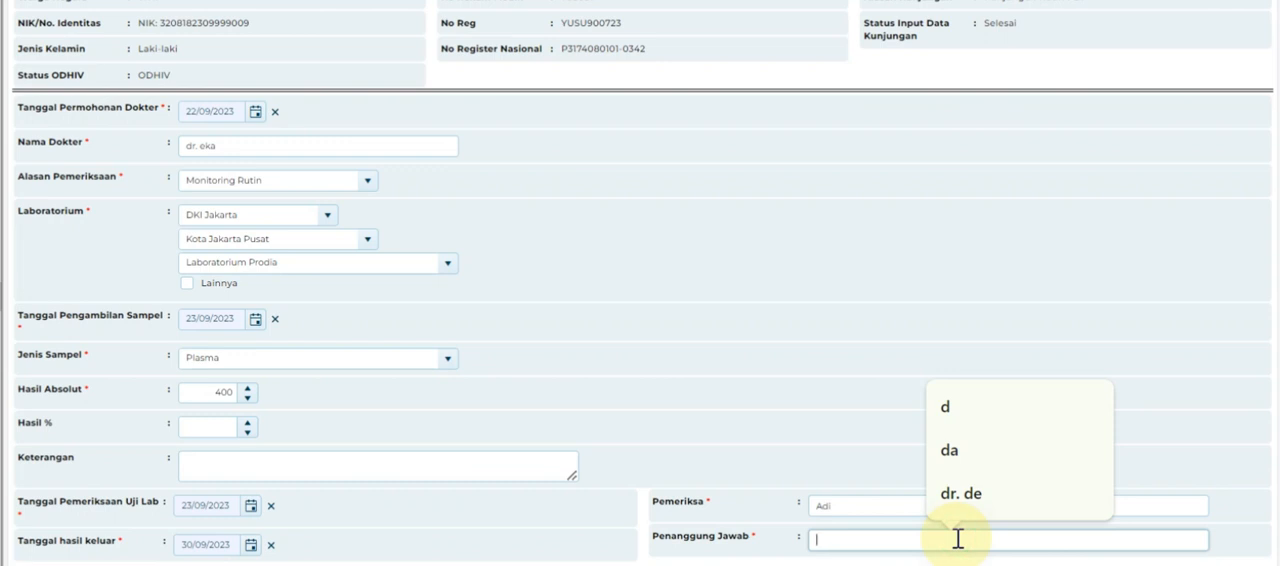
{"action": "type", "text": "Te"}
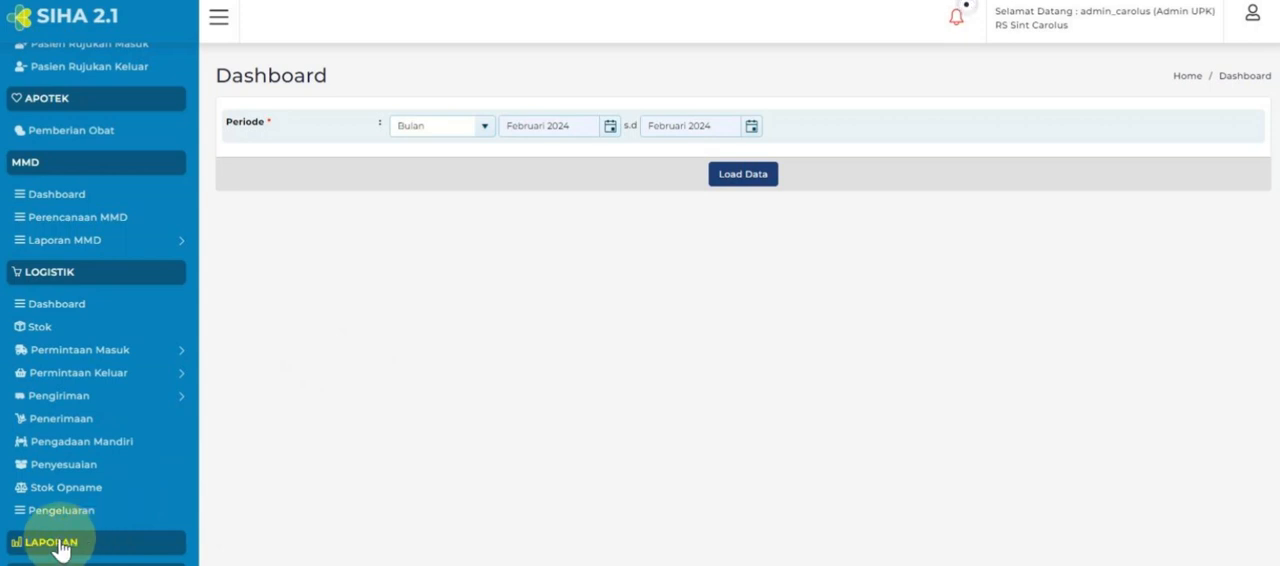
Open the Register Pasien Tes report and choose CD4 as the examination type.
{"action": "left_click", "coordinate": [52, 543]}
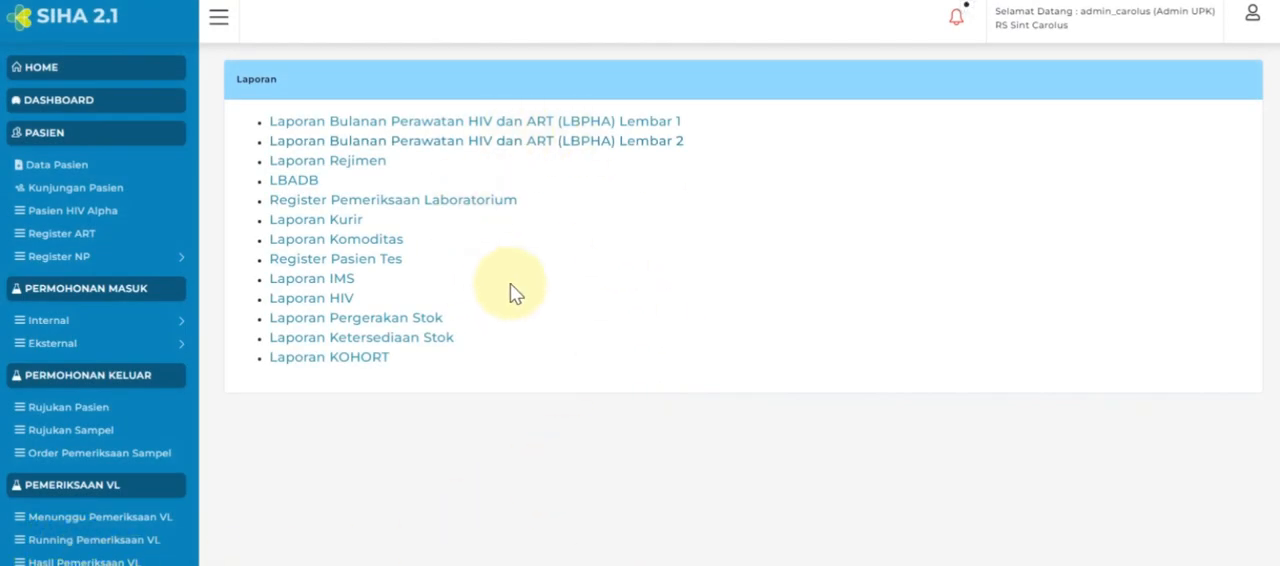
{"action": "left_click", "coordinate": [372, 268]}
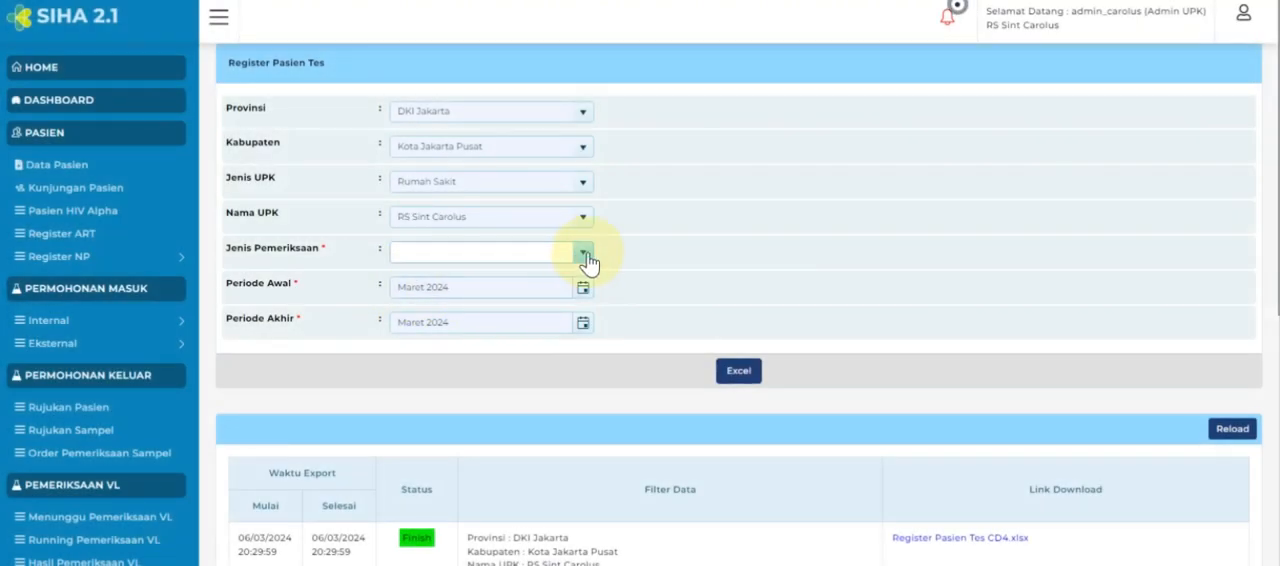
{"action": "left_click", "coordinate": [586, 256]}
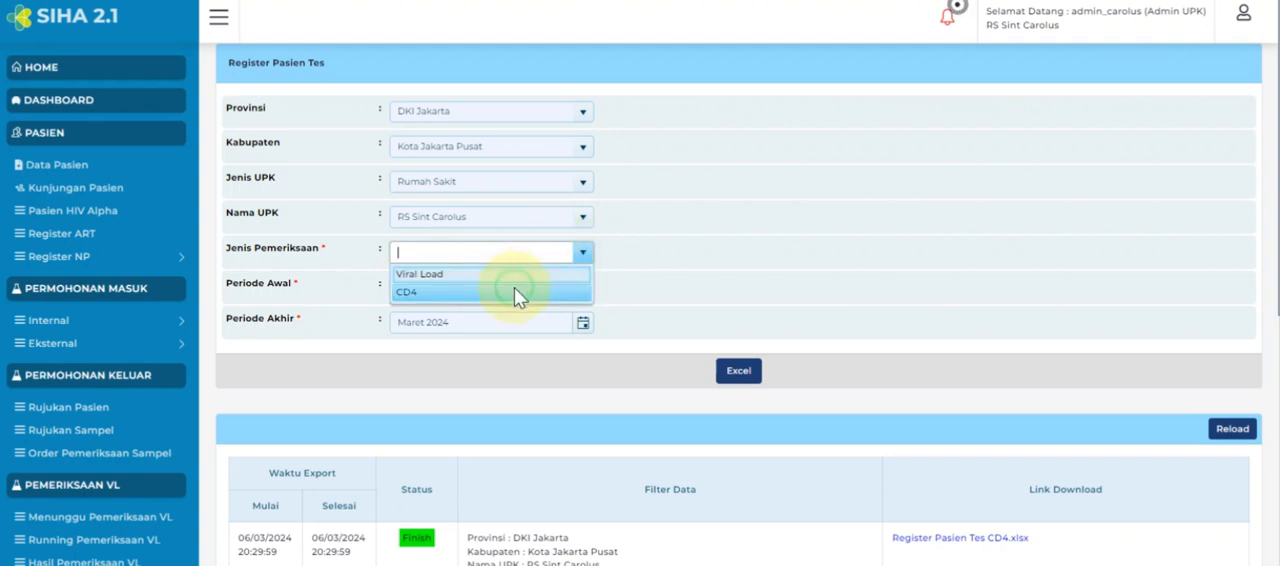
{"action": "left_click", "coordinate": [514, 294]}
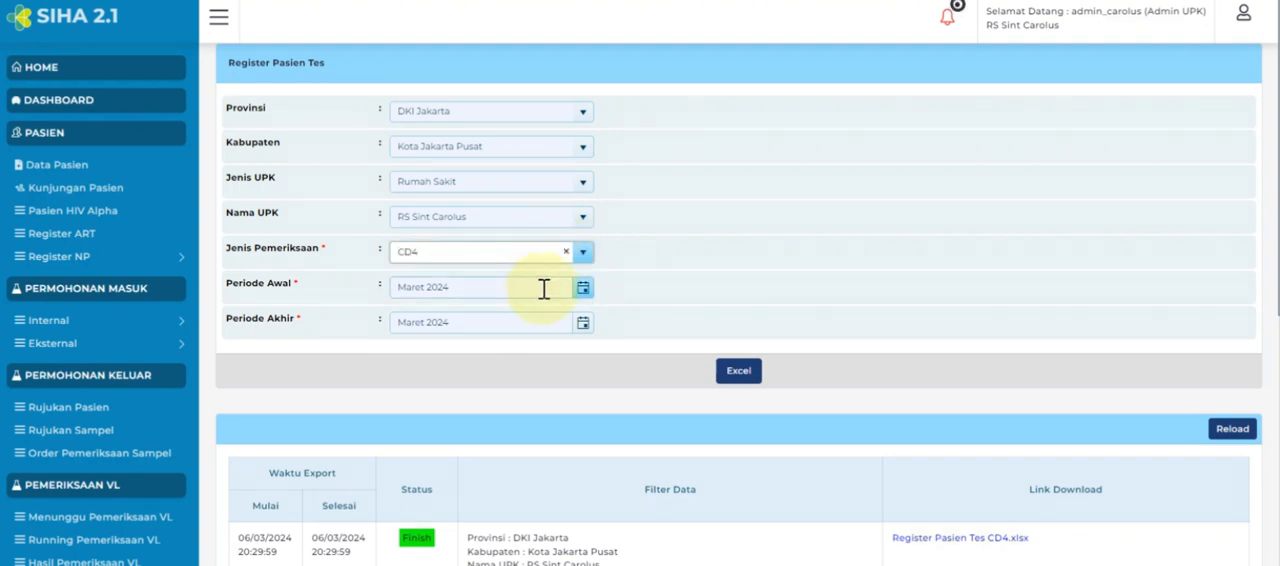
Set both the start and end period of the report to Februari 2024.
{"action": "left_click", "coordinate": [583, 287]}
{"action": "left_click", "coordinate": [449, 352]}
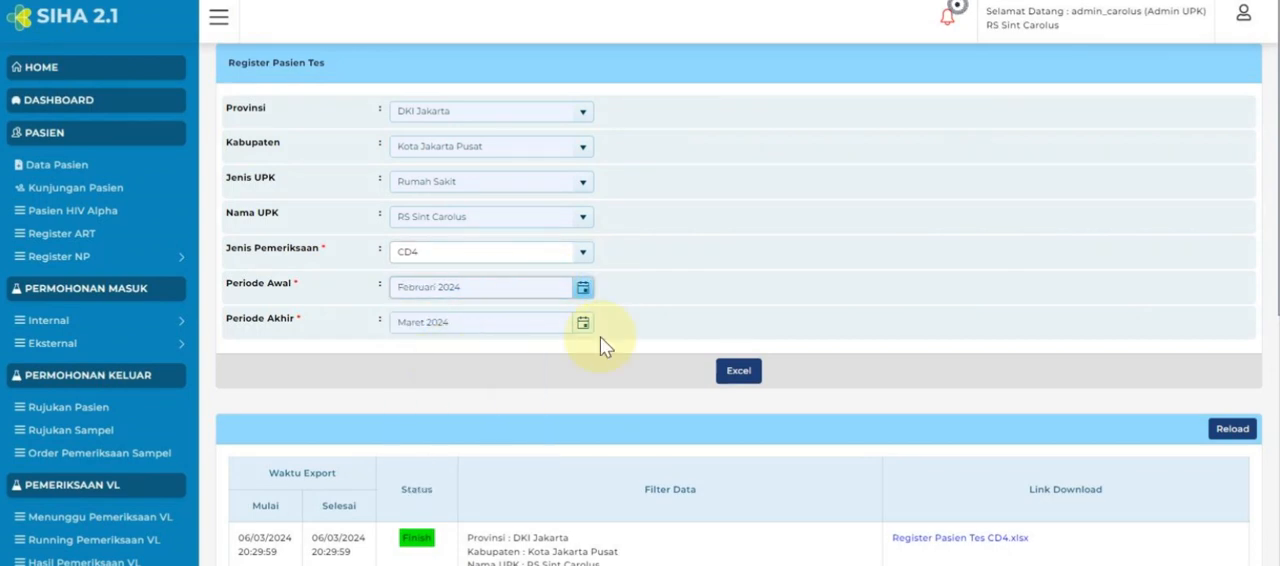
{"action": "left_click", "coordinate": [583, 322]}
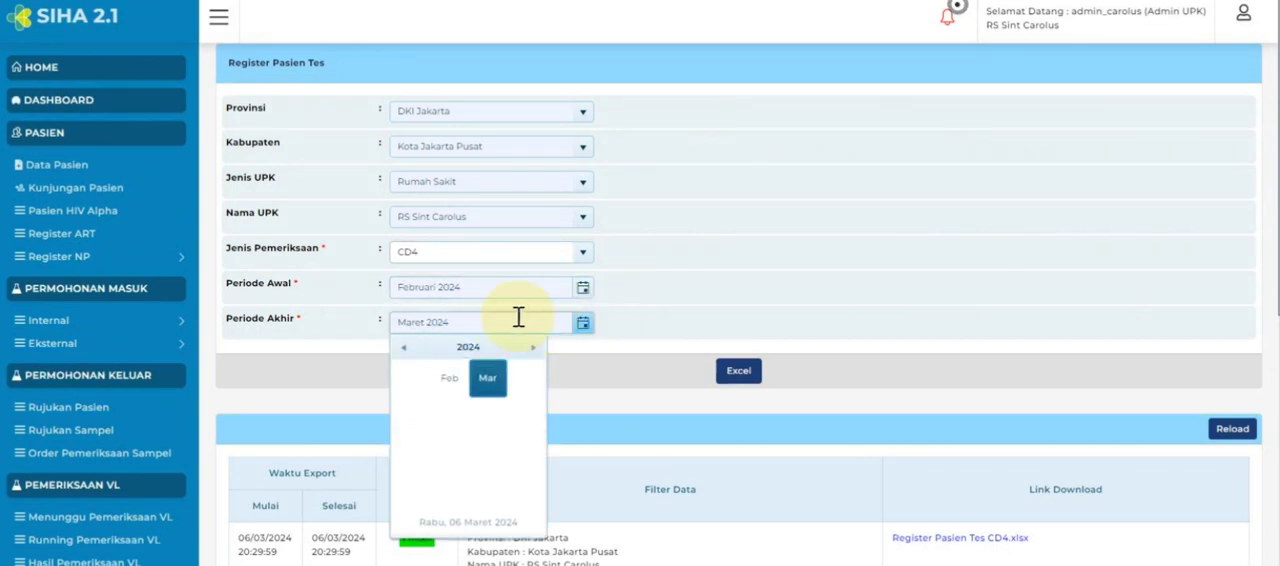
{"action": "left_click", "coordinate": [446, 383]}
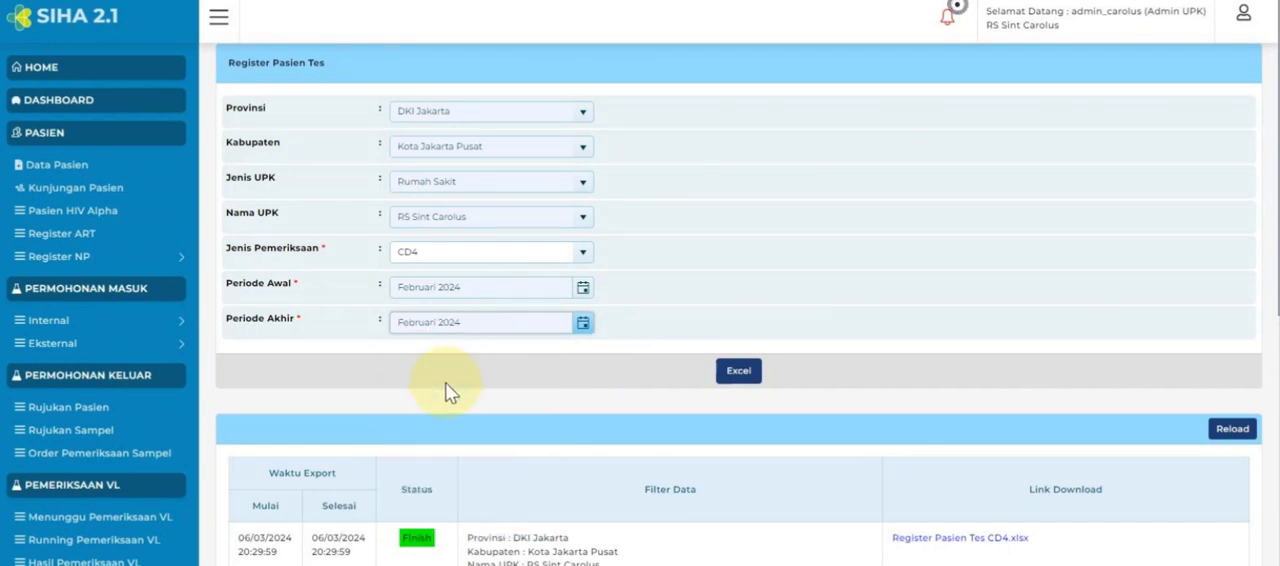
Export the CD4 test patient register to Excel and confirm the export.
{"action": "left_click", "coordinate": [730, 378]}
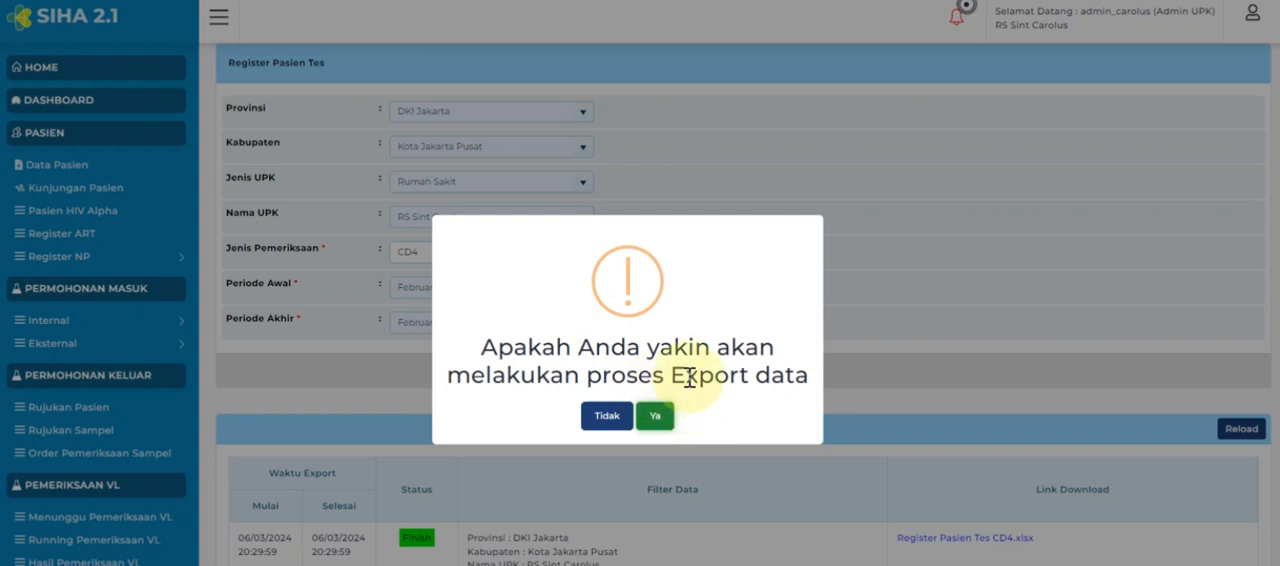
{"action": "left_click", "coordinate": [657, 418]}
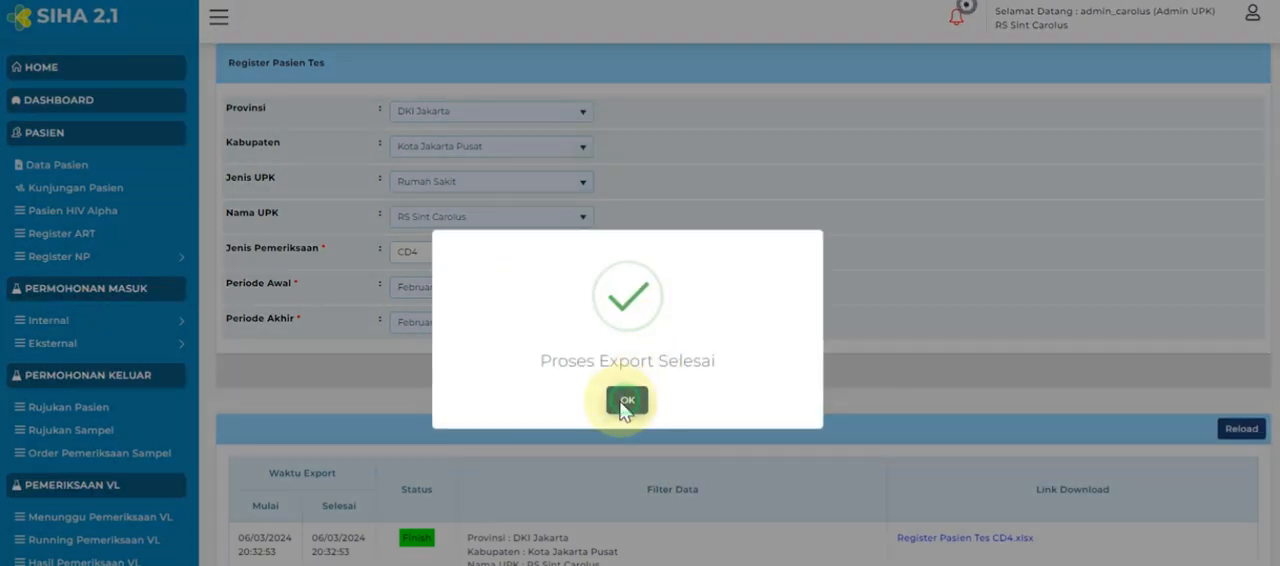
{"action": "left_click", "coordinate": [626, 404]}
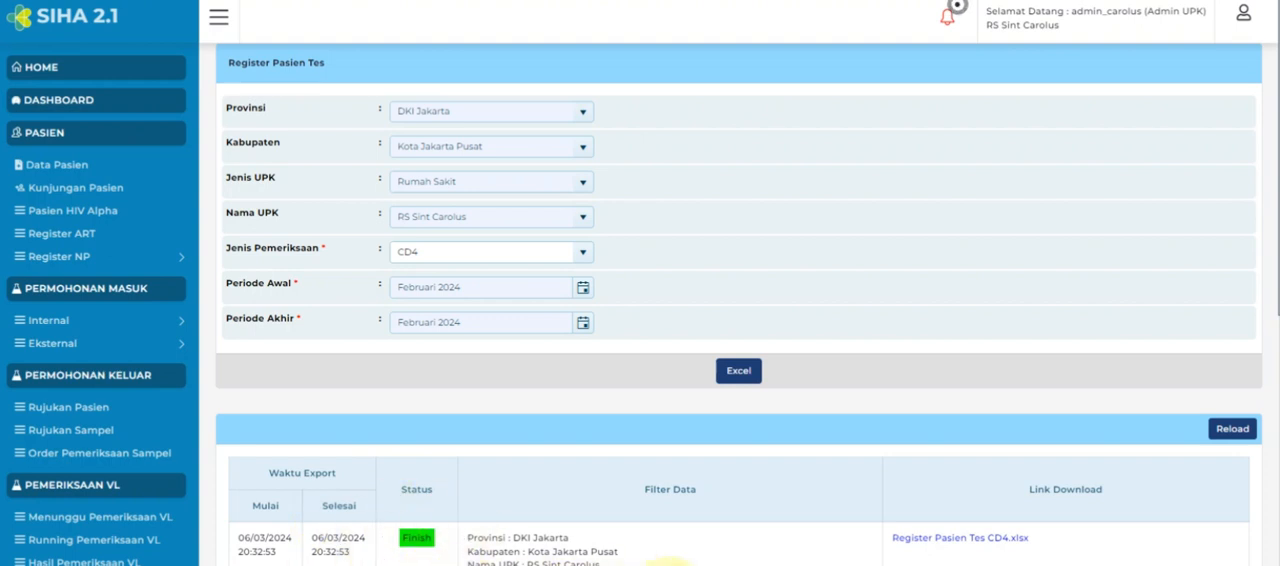